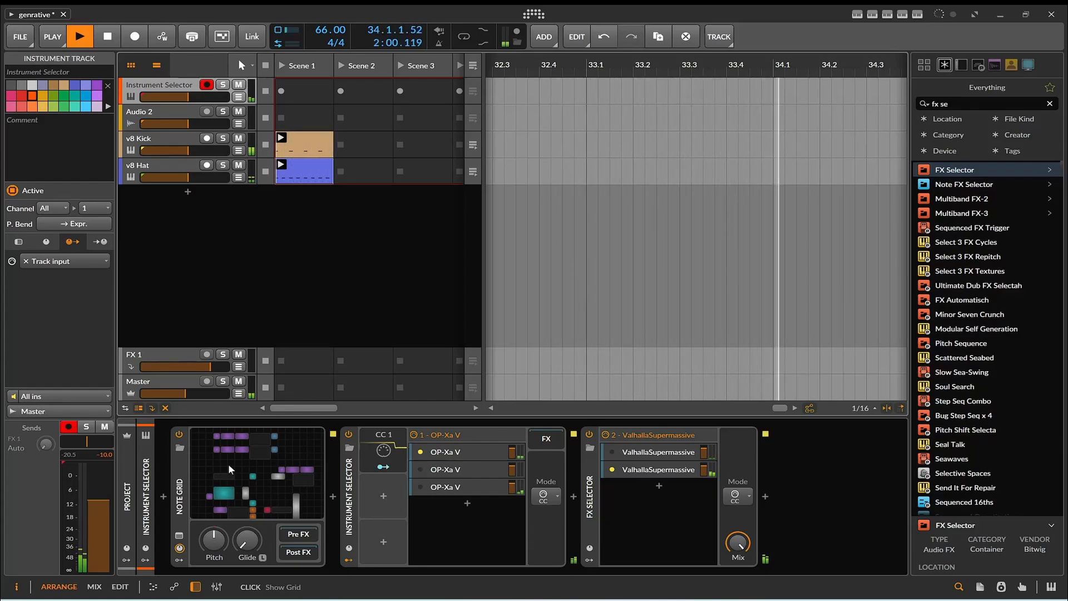
- Open the Note Grid on the Instrument Selector track, review its sequencing, pitch and velocity modules, and close it
{"action": "left_click", "coordinate": [228, 463]}
{"action": "scroll", "coordinate": [503, 222], "scroll_direction": "down", "scroll_amount": 2}
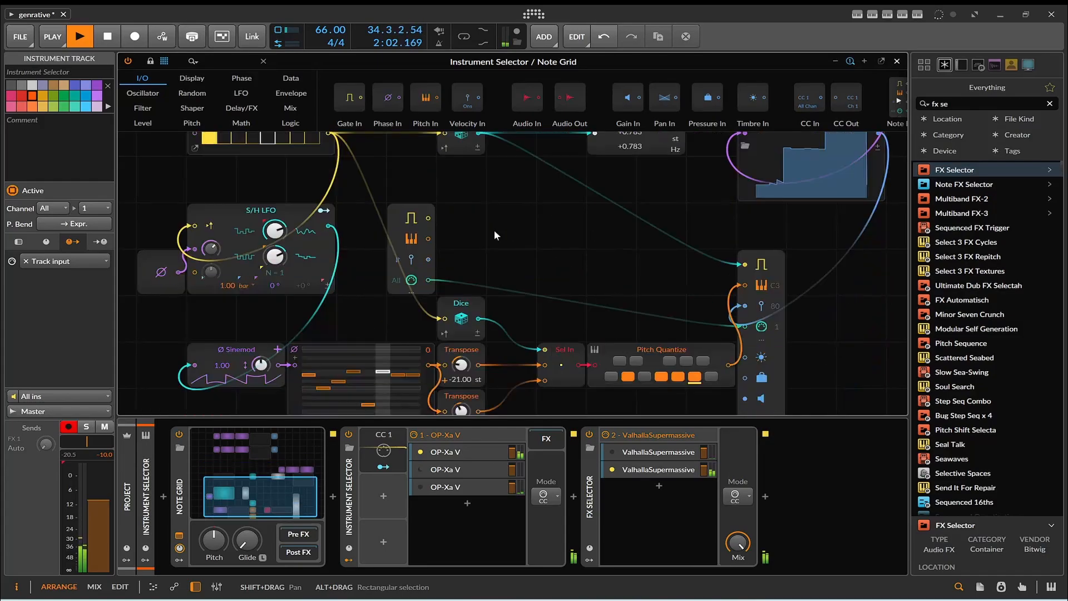
{"action": "scroll", "coordinate": [635, 235], "scroll_direction": "down", "scroll_amount": 2}
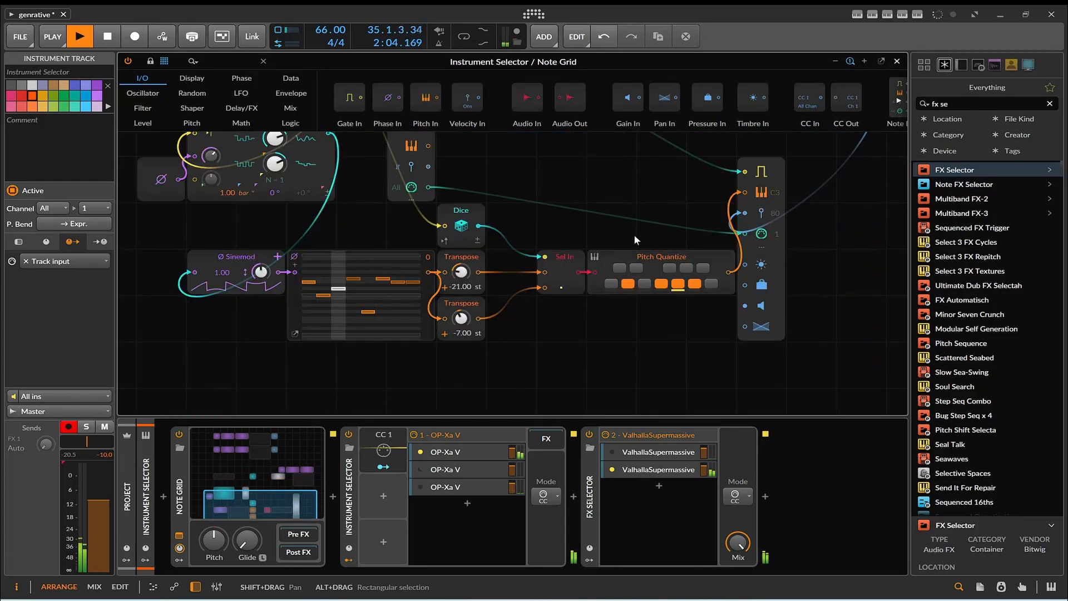
{"action": "scroll", "coordinate": [634, 234], "scroll_direction": "up", "scroll_amount": 3}
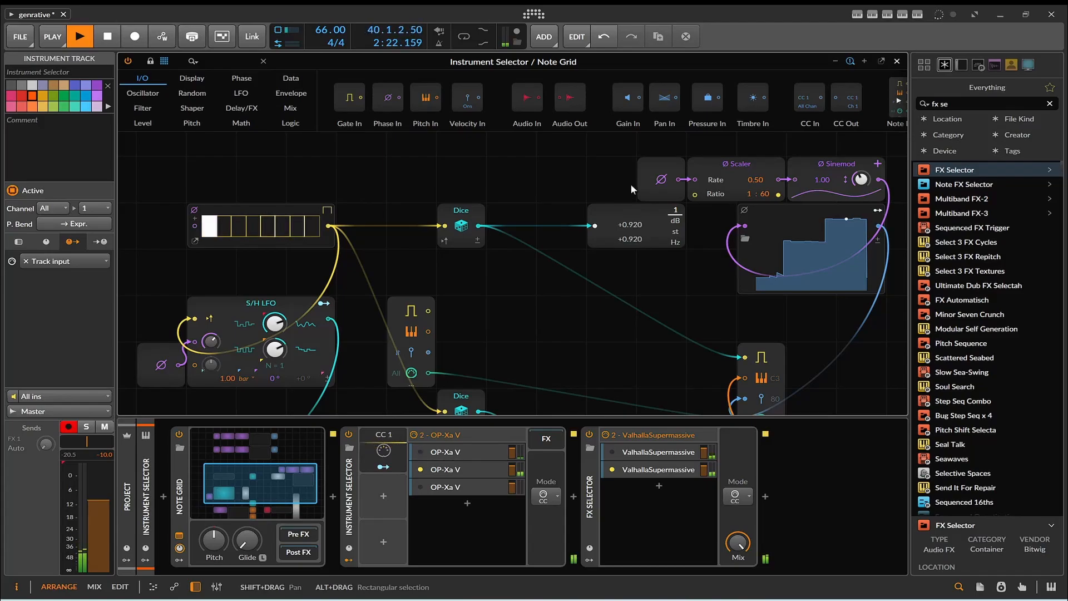
{"action": "scroll", "coordinate": [832, 204], "scroll_direction": "down", "scroll_amount": 3}
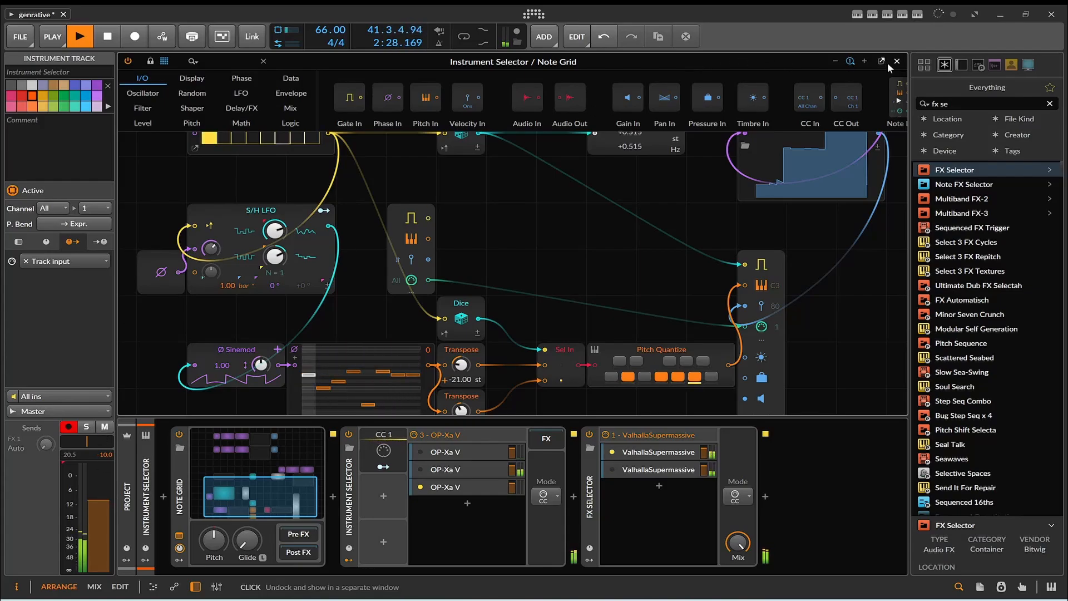
{"action": "left_click", "coordinate": [834, 62]}
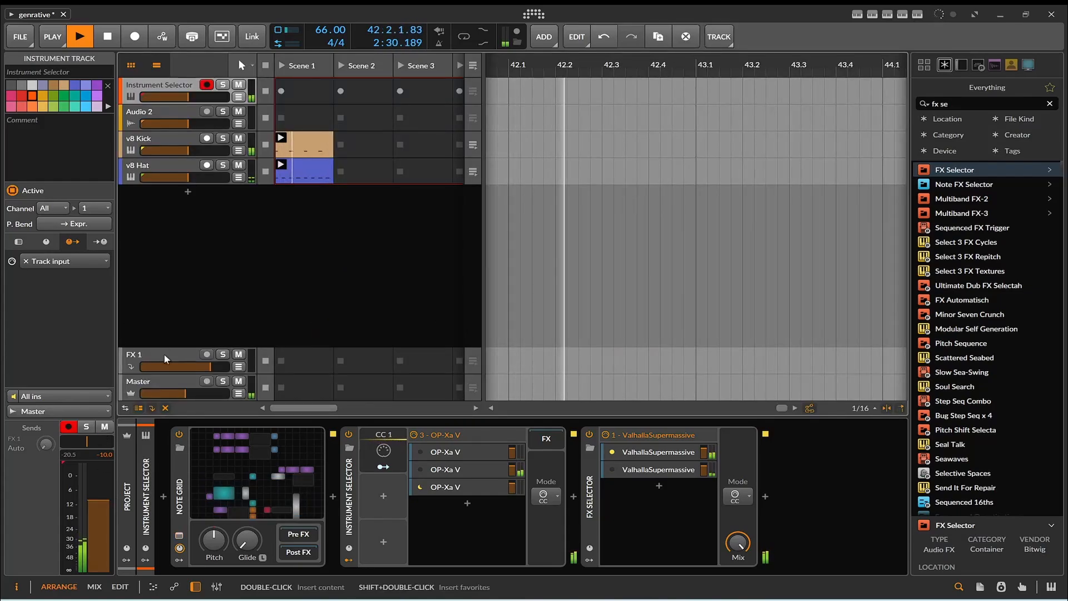
- Raise the Master track's volume slightly and return to the Instrument Selector track's device chain
{"action": "left_click", "coordinate": [191, 386]}
{"action": "mouse_move", "coordinate": [199, 394]}
{"action": "left_mouse_down"}
{"action": "mouse_move", "coordinate": [210, 393]}
{"action": "mouse_move", "coordinate": [198, 394]}
{"action": "left_mouse_up"}
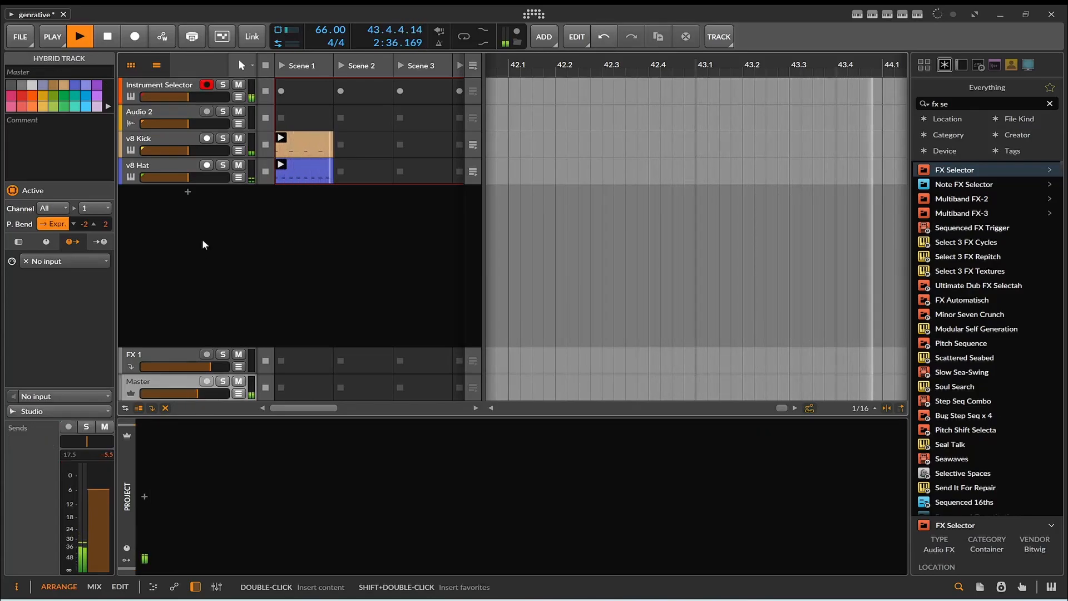
{"action": "left_click", "coordinate": [181, 89]}
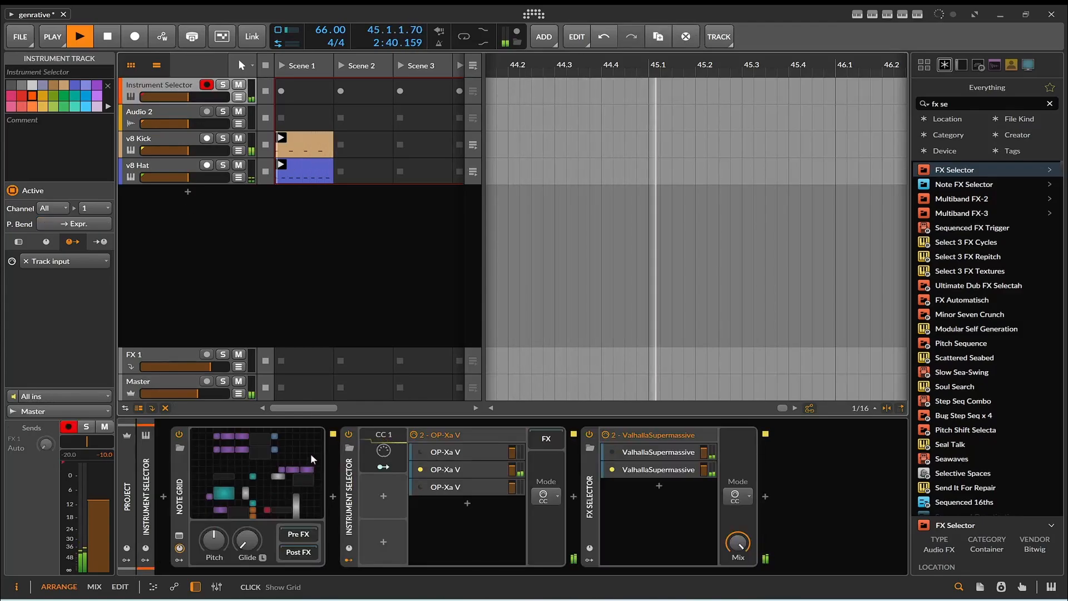
- Inspect the plugin window and loaded preset of each of the three OP-Xa V layers in the Instrument Selector
{"action": "left_click", "coordinate": [467, 454]}
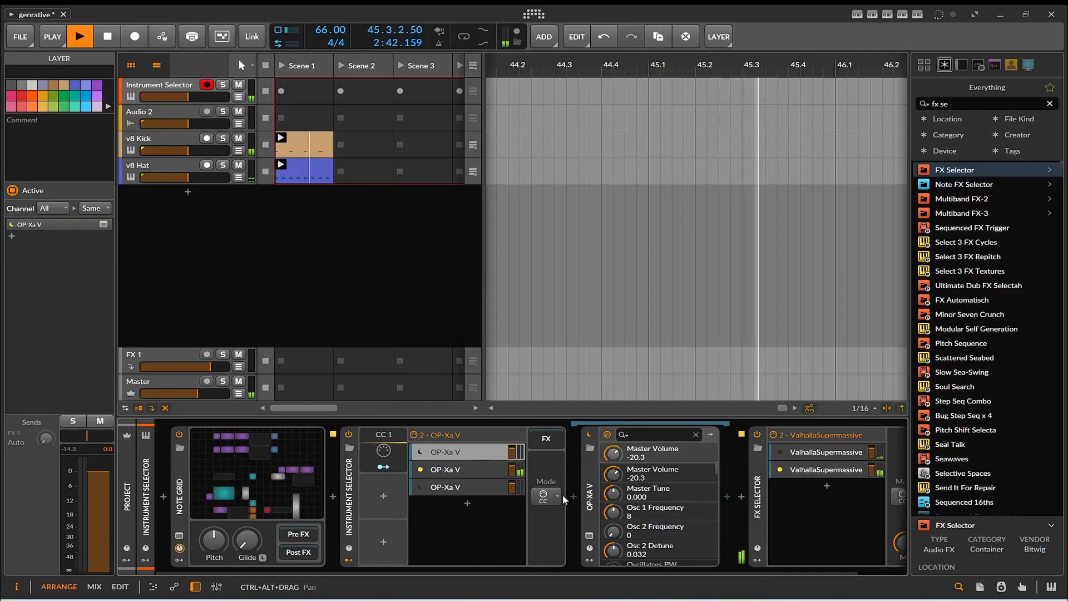
{"action": "left_click", "coordinate": [592, 434]}
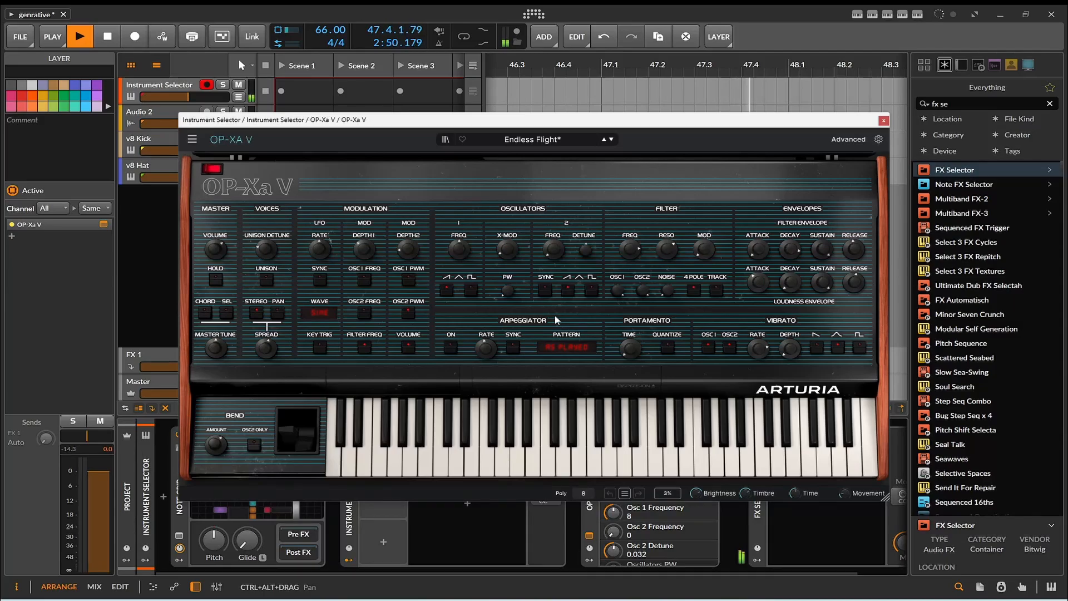
{"action": "left_click", "coordinate": [884, 120]}
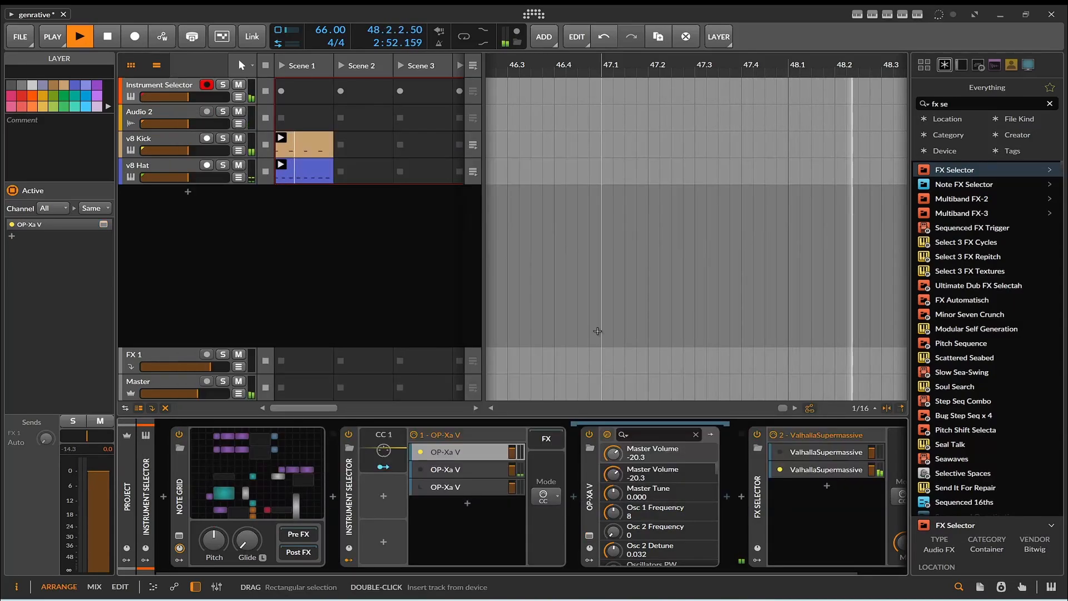
{"action": "left_click", "coordinate": [463, 469]}
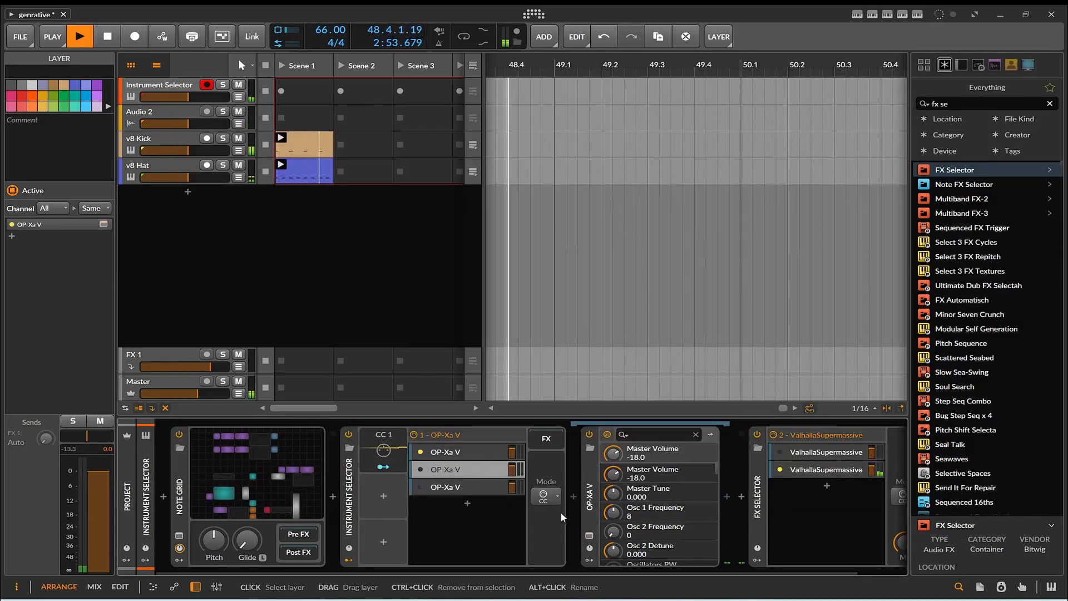
{"action": "left_click", "coordinate": [589, 536]}
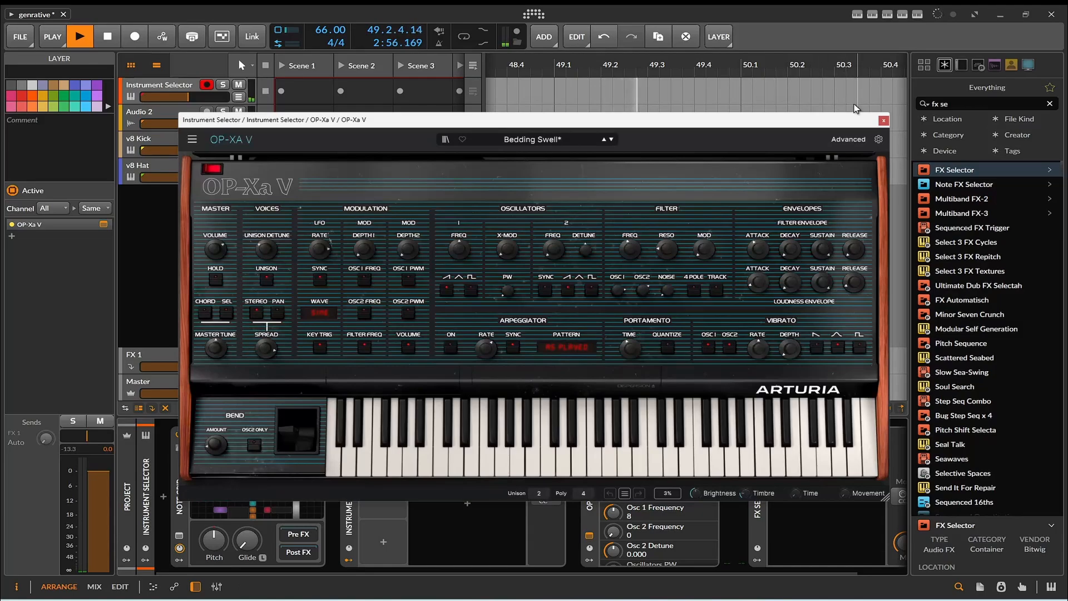
{"action": "left_click", "coordinate": [883, 121]}
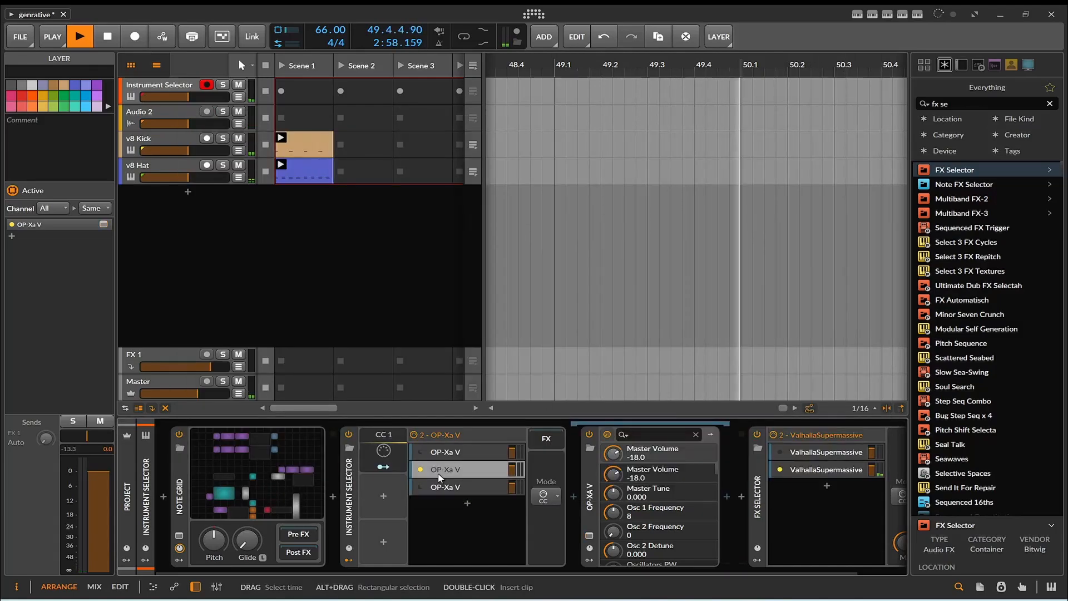
{"action": "left_click", "coordinate": [439, 487]}
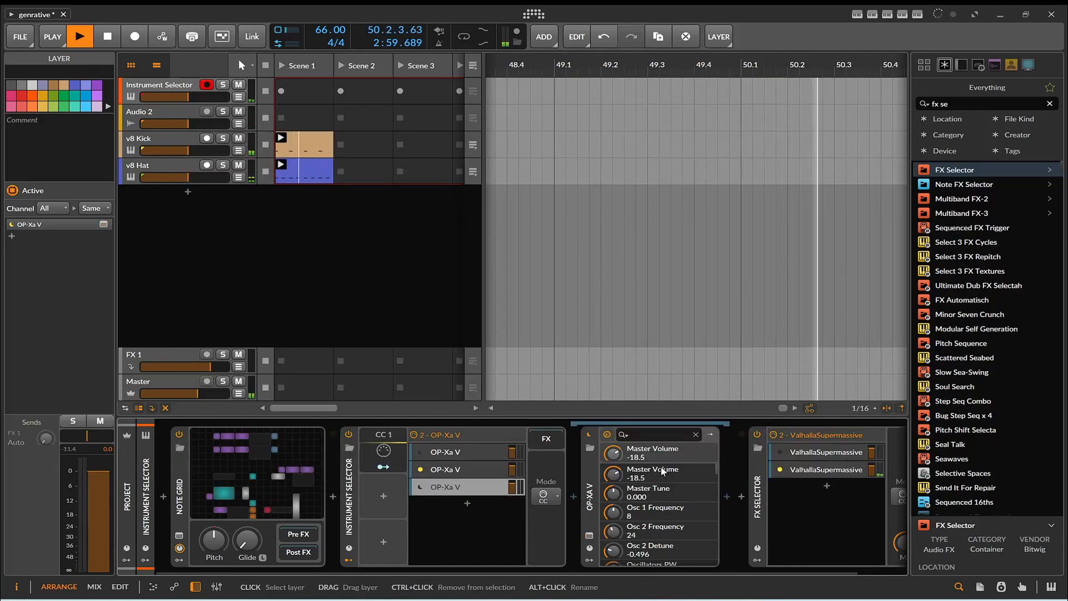
{"action": "left_click", "coordinate": [589, 536]}
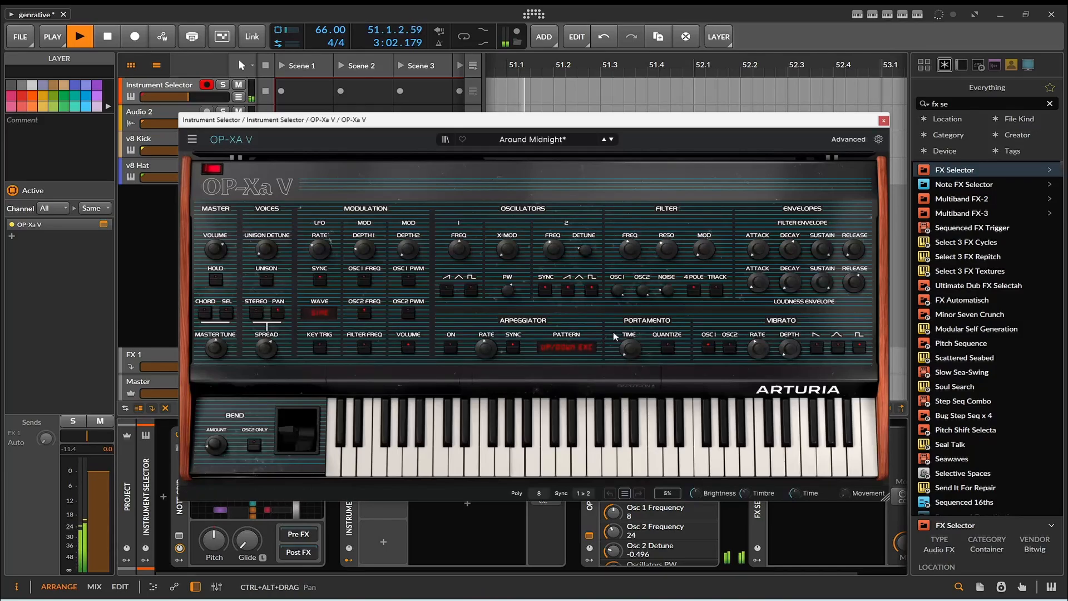
{"action": "left_click", "coordinate": [882, 123]}
- Reopen the Note Grid and examine the Scaler and Sinemod chain feeding the note output's velocity, along with the FX Selector layers
{"action": "left_click", "coordinate": [286, 462]}
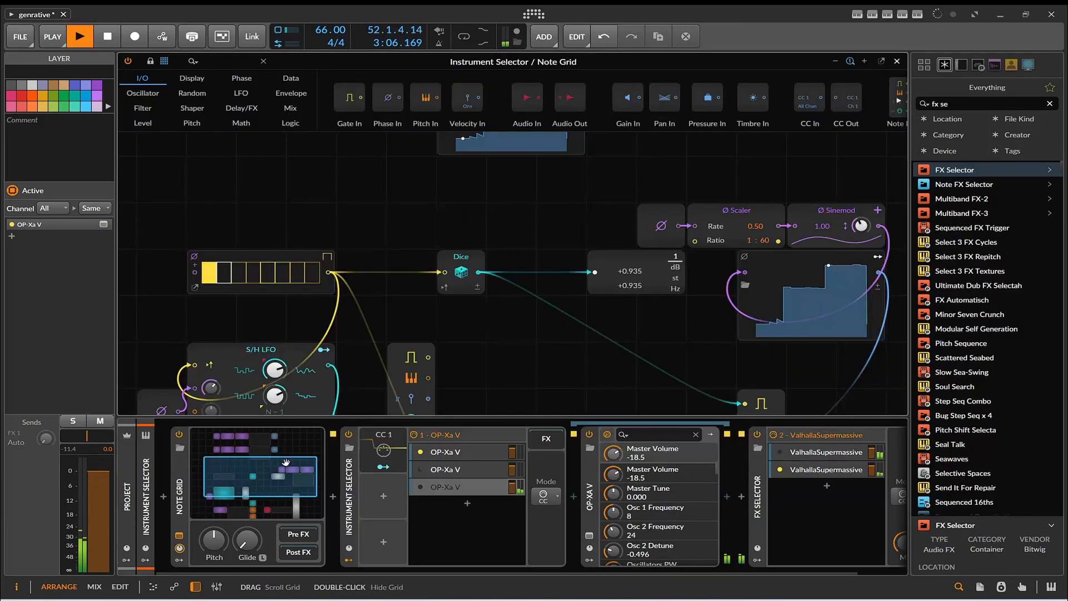
{"action": "scroll", "coordinate": [469, 285], "scroll_direction": "down", "scroll_amount": 5}
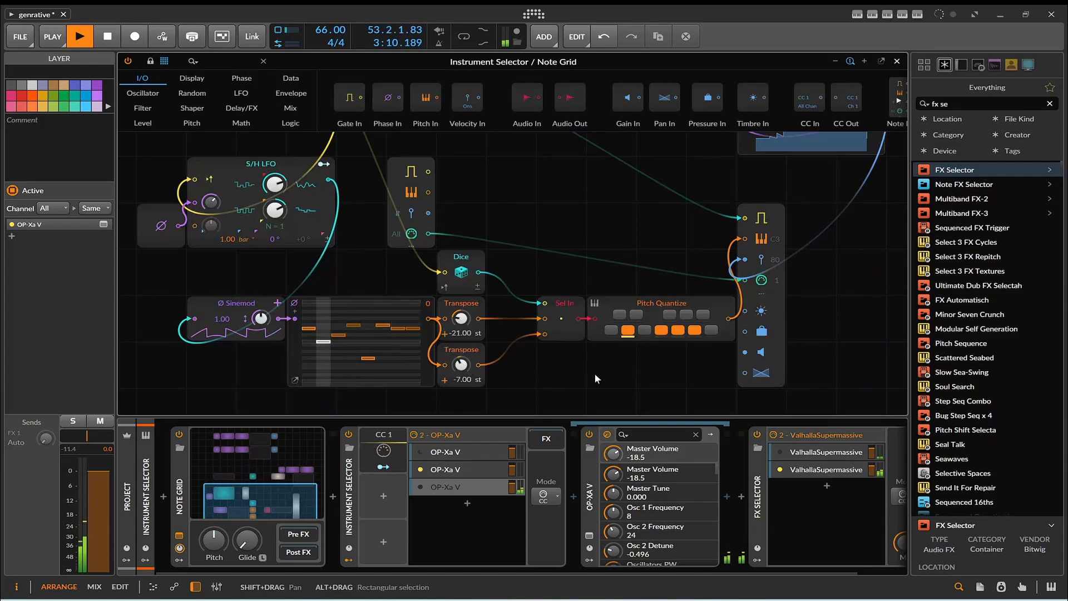
{"action": "left_click_drag", "start_coordinate": [595, 373], "coordinate": [368, 447]}
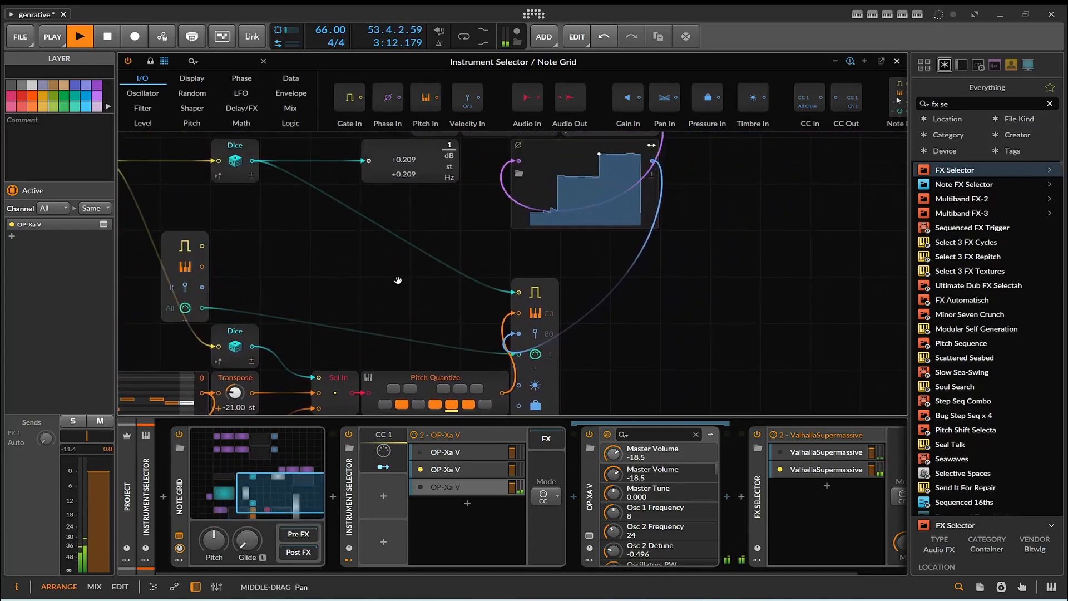
{"action": "left_click_drag", "start_coordinate": [399, 280], "coordinate": [411, 398]}
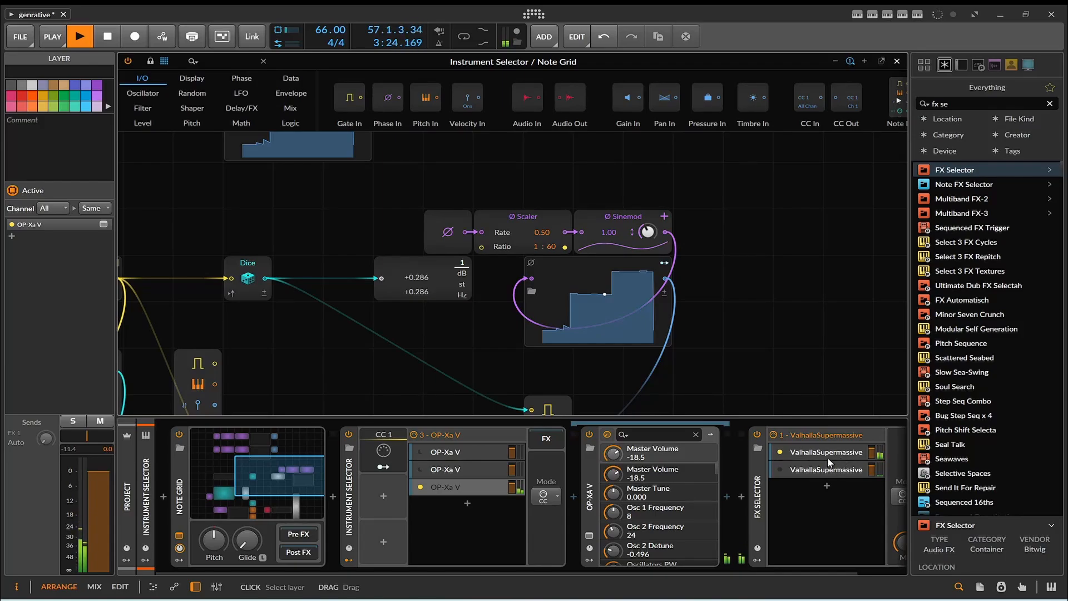
{"action": "left_click_drag", "start_coordinate": [732, 574], "coordinate": [827, 563]}
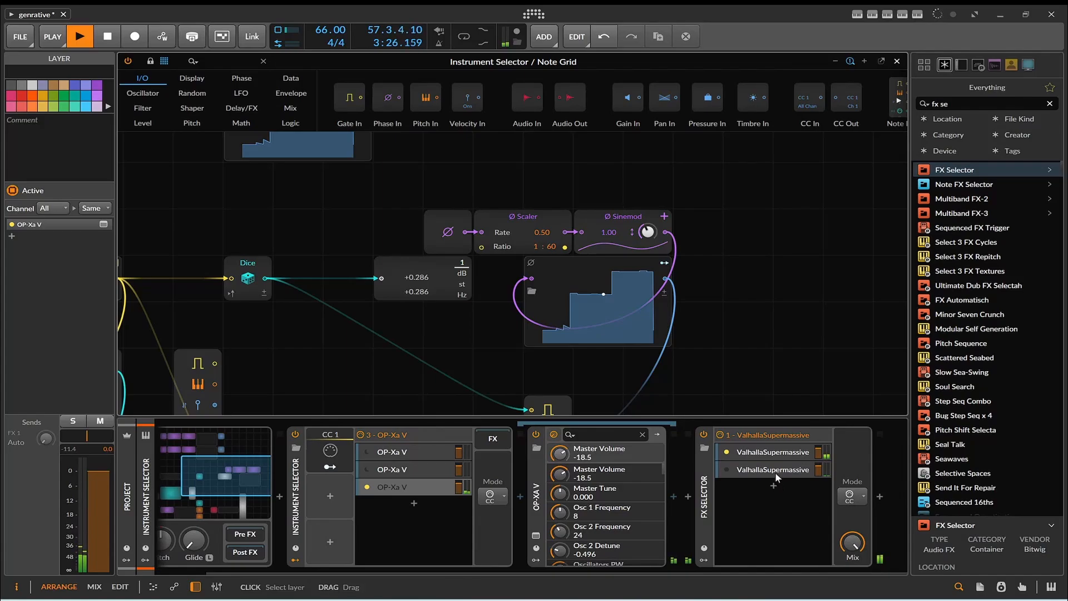
{"action": "left_click_drag", "start_coordinate": [416, 359], "coordinate": [447, 359]}
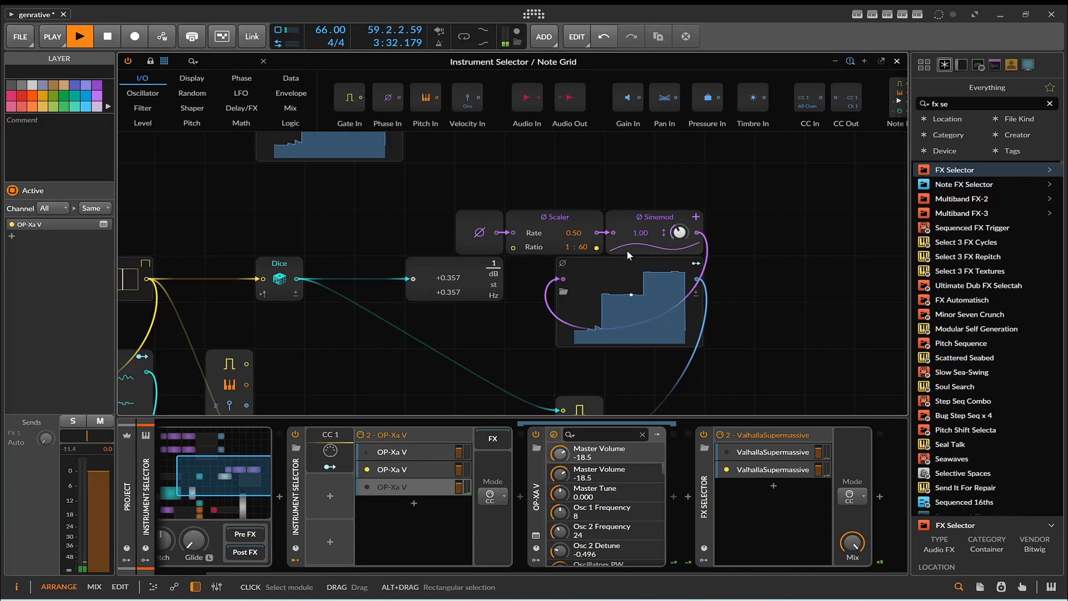
{"action": "scroll", "coordinate": [659, 322], "scroll_direction": "down", "scroll_amount": 5}
{"action": "scroll", "coordinate": [649, 344], "scroll_direction": "up", "scroll_amount": 5}
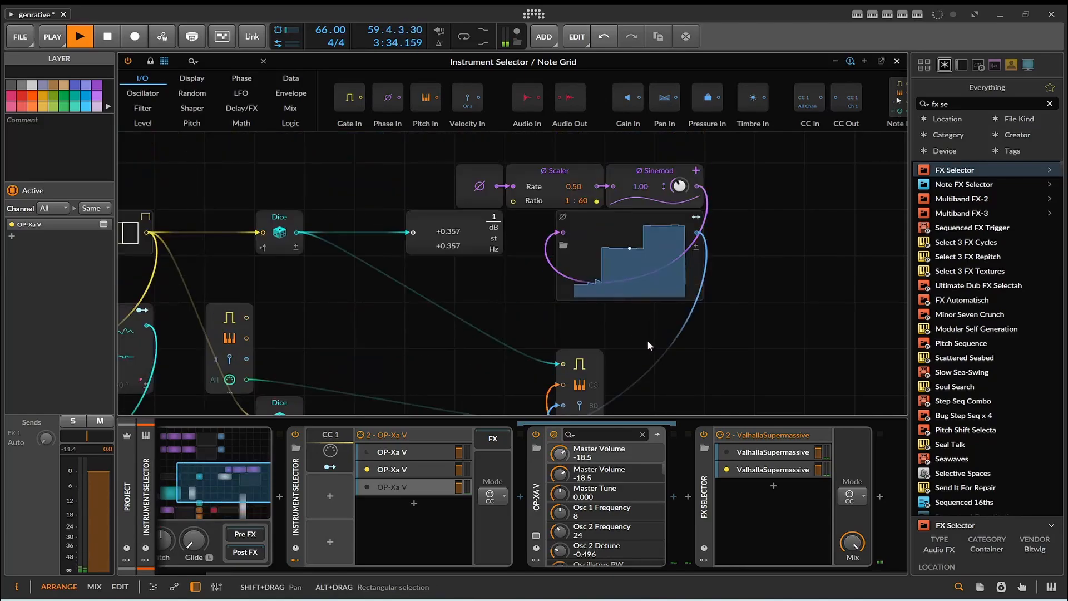
{"action": "scroll", "coordinate": [649, 344], "scroll_direction": "down", "scroll_amount": 3}
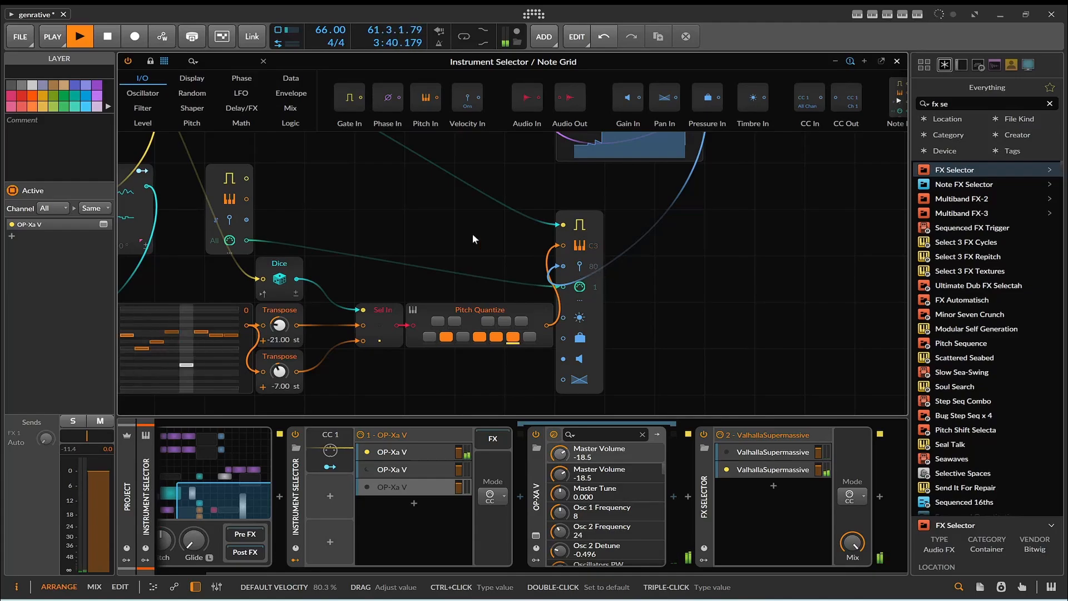
- Examine the modulation chains driving the CC 1 and CC 2 outputs and the pitch sequence running through Transpose and Pitch Quantize
{"action": "left_click_drag", "start_coordinate": [401, 239], "coordinate": [553, 353]}
{"action": "left_click_drag", "start_coordinate": [659, 326], "coordinate": [659, 402]}
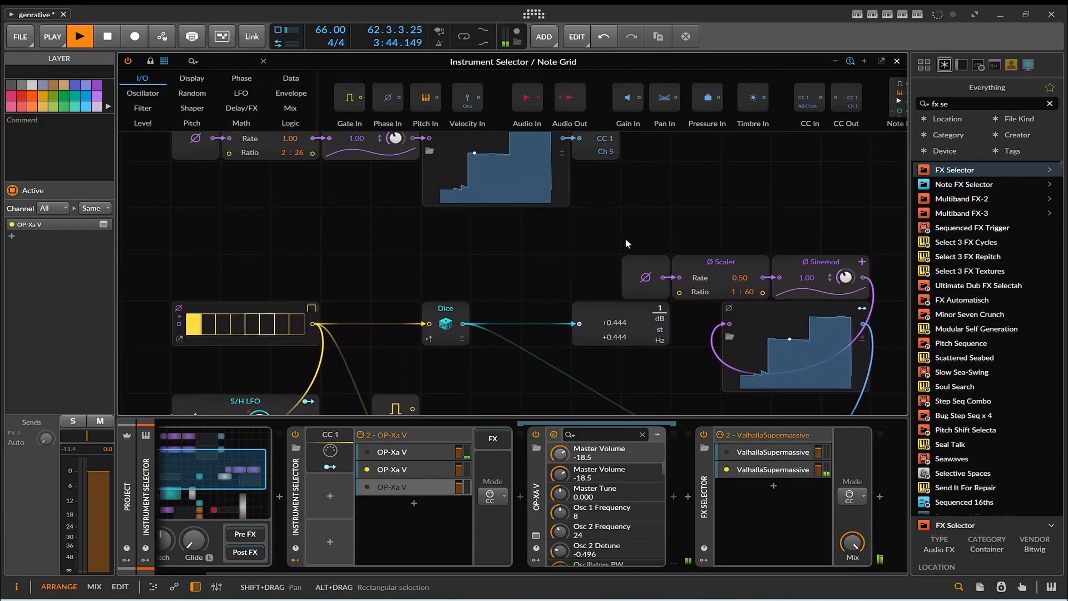
{"action": "left_click_drag", "start_coordinate": [623, 247], "coordinate": [613, 352]}
{"action": "left_click_drag", "start_coordinate": [671, 227], "coordinate": [669, 270]}
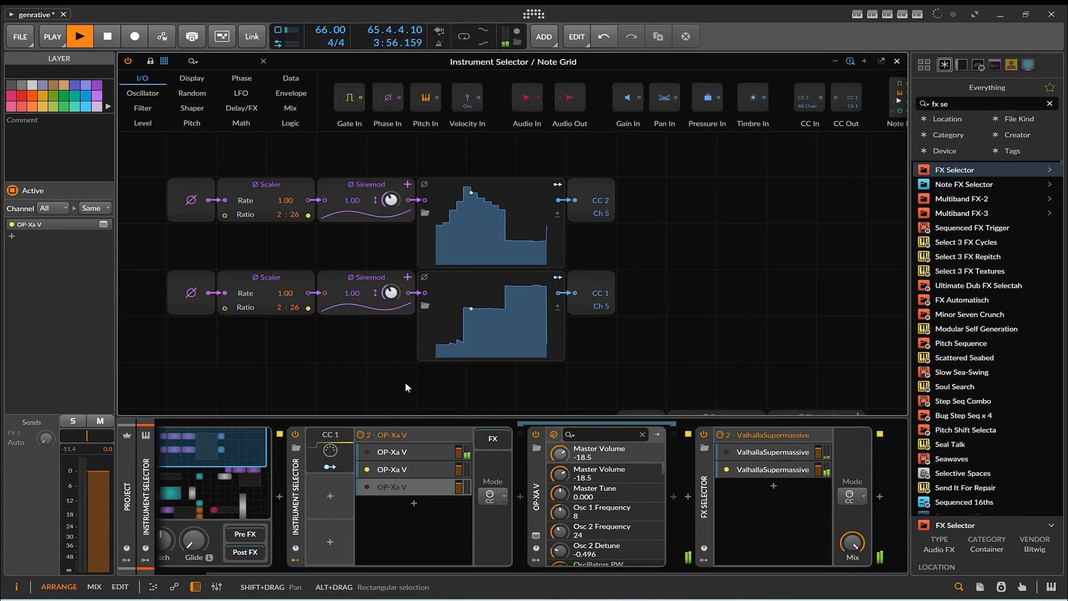
{"action": "scroll", "coordinate": [372, 385], "scroll_direction": "down", "scroll_amount": 5}
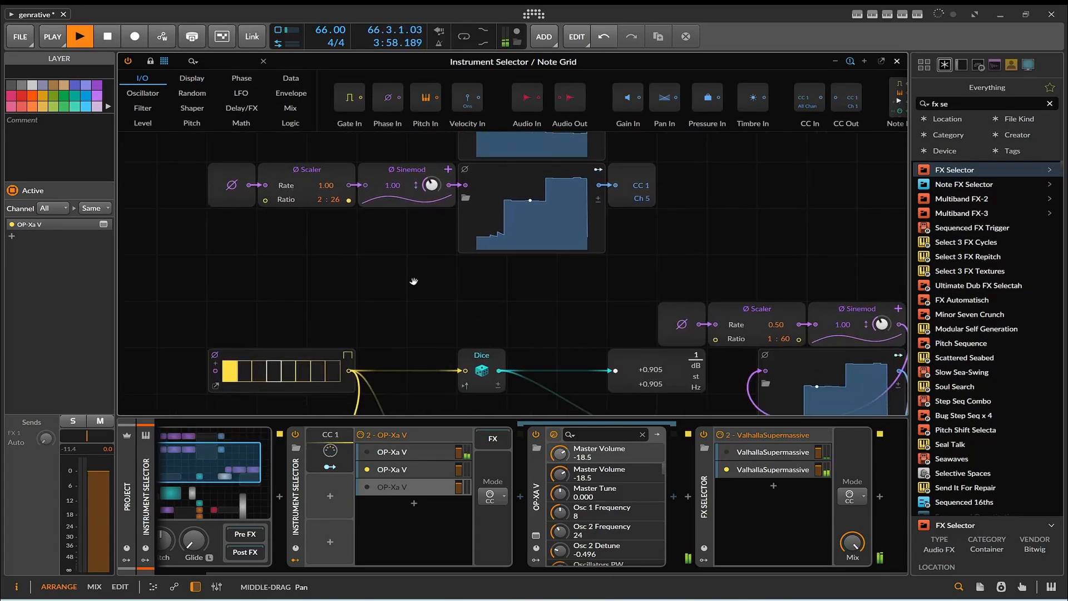
{"action": "scroll", "coordinate": [395, 315], "scroll_direction": "down", "scroll_amount": 10}
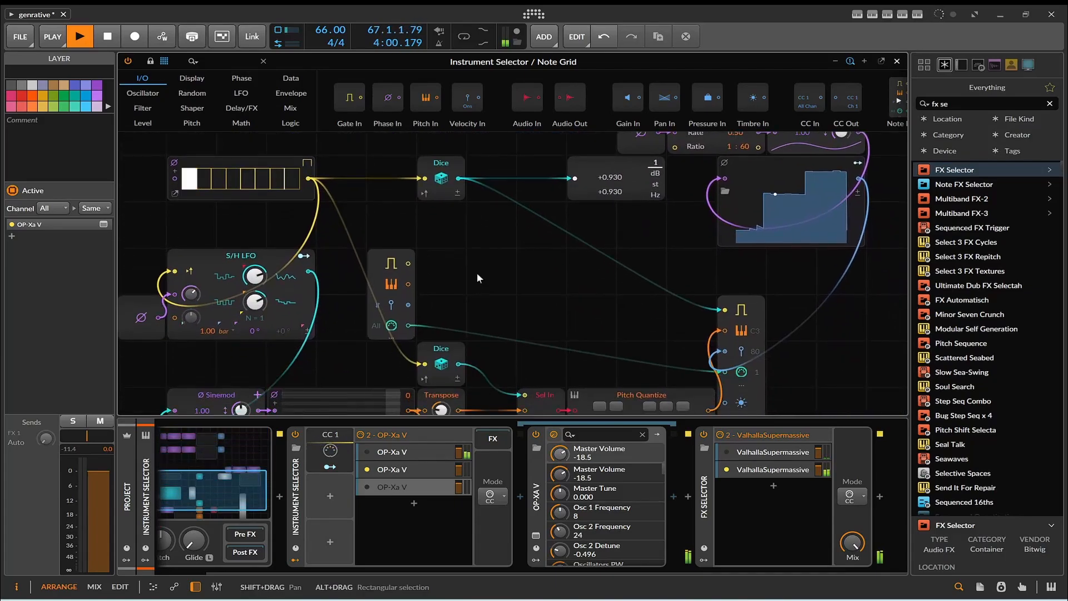
{"action": "left_click_drag", "start_coordinate": [498, 175], "coordinate": [521, 170]}
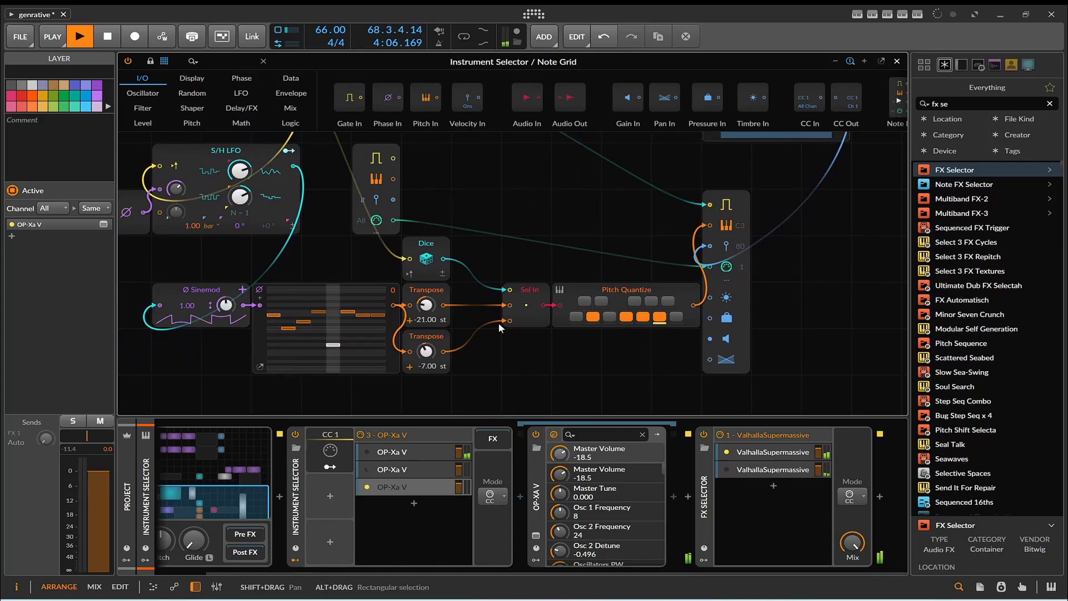
{"action": "left_click_drag", "start_coordinate": [326, 274], "coordinate": [390, 275]}
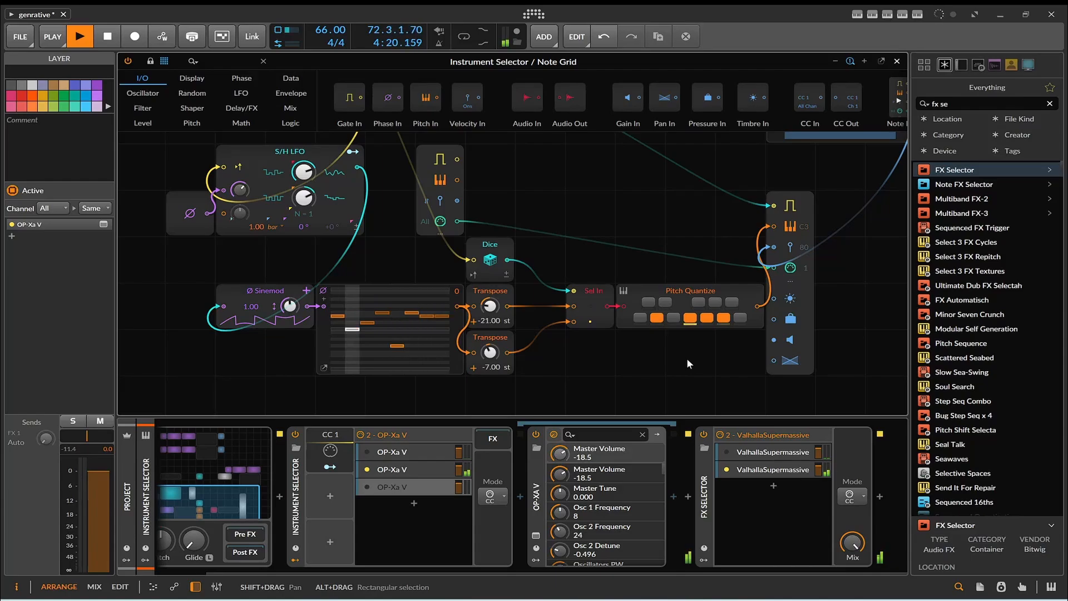
- Move the Value Readout module directly beside the upper Dice module in the Note Grid
{"action": "left_click_drag", "start_coordinate": [631, 182], "coordinate": [517, 346]}
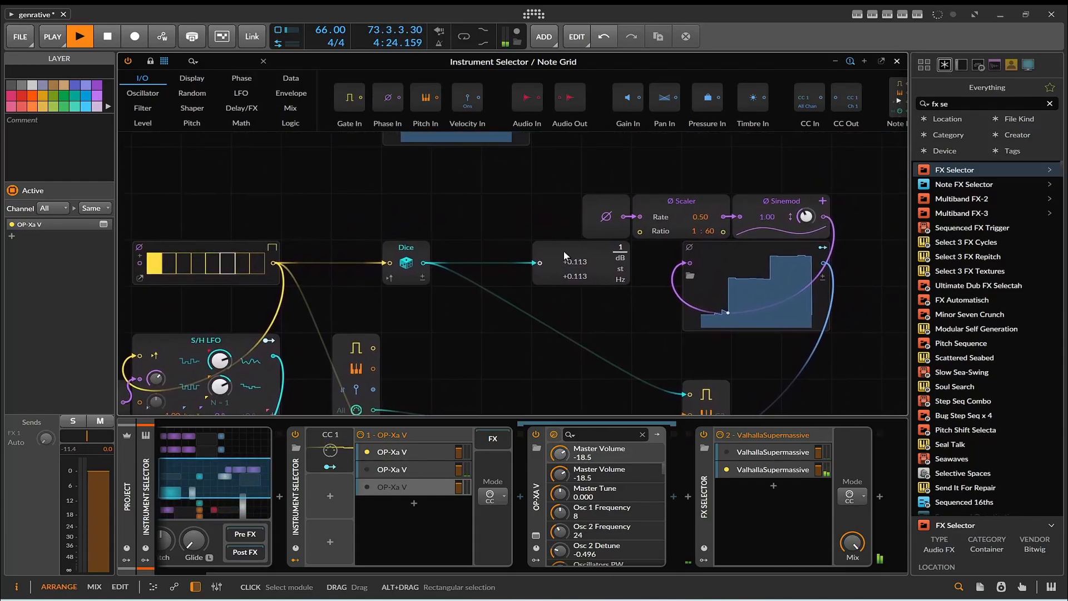
{"action": "left_click_drag", "start_coordinate": [564, 252], "coordinate": [478, 248]}
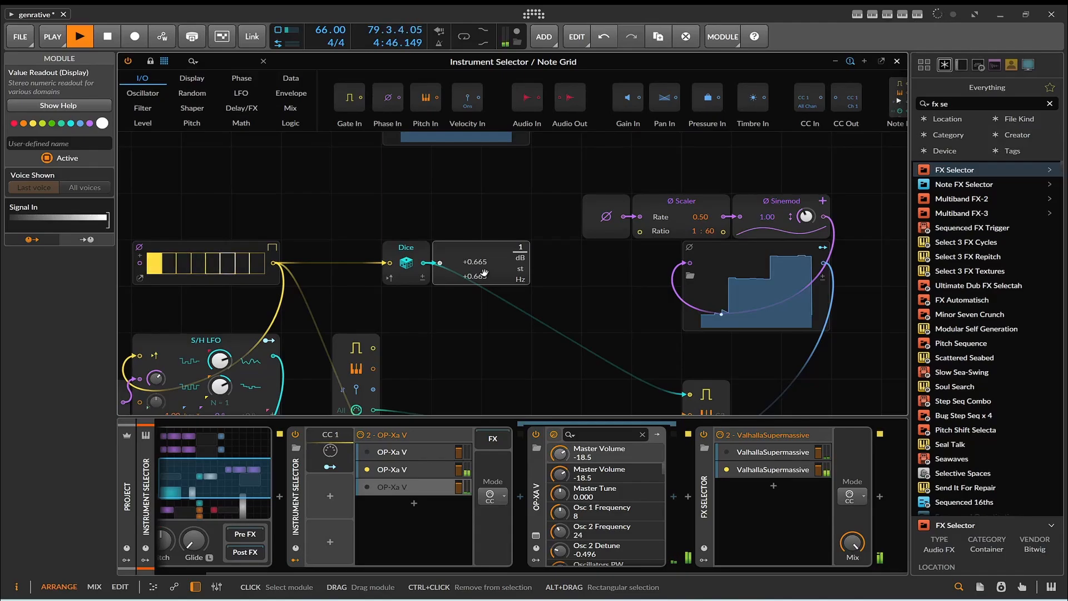
- Trace the gate sequencer's signal through both Dice modules to the note output and the Pitch Quantize section
{"action": "left_click_drag", "start_coordinate": [499, 306], "coordinate": [430, 214]}
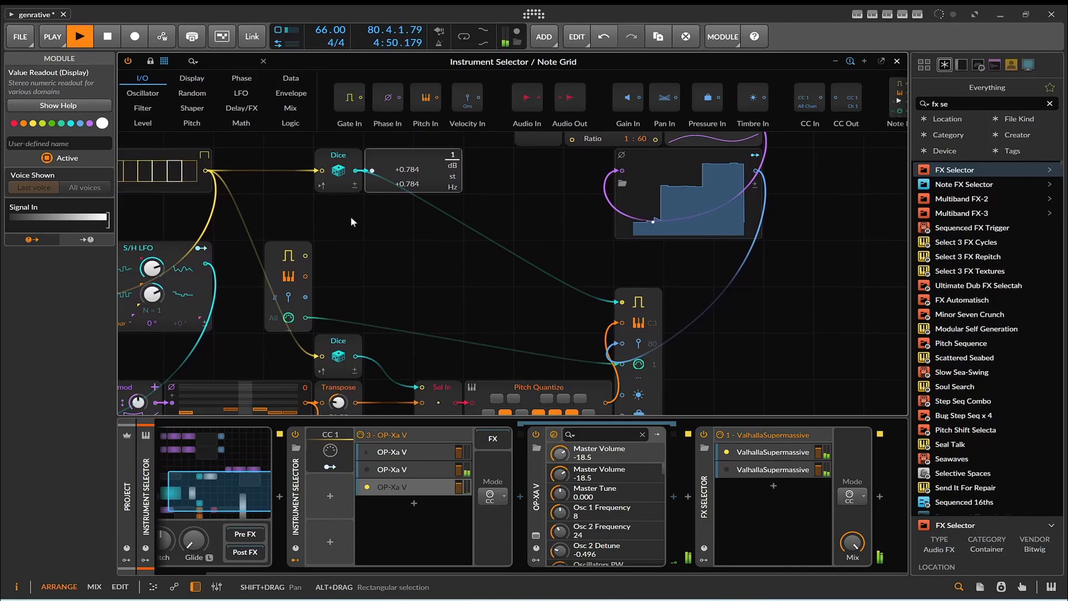
{"action": "left_click_drag", "start_coordinate": [354, 221], "coordinate": [501, 266]}
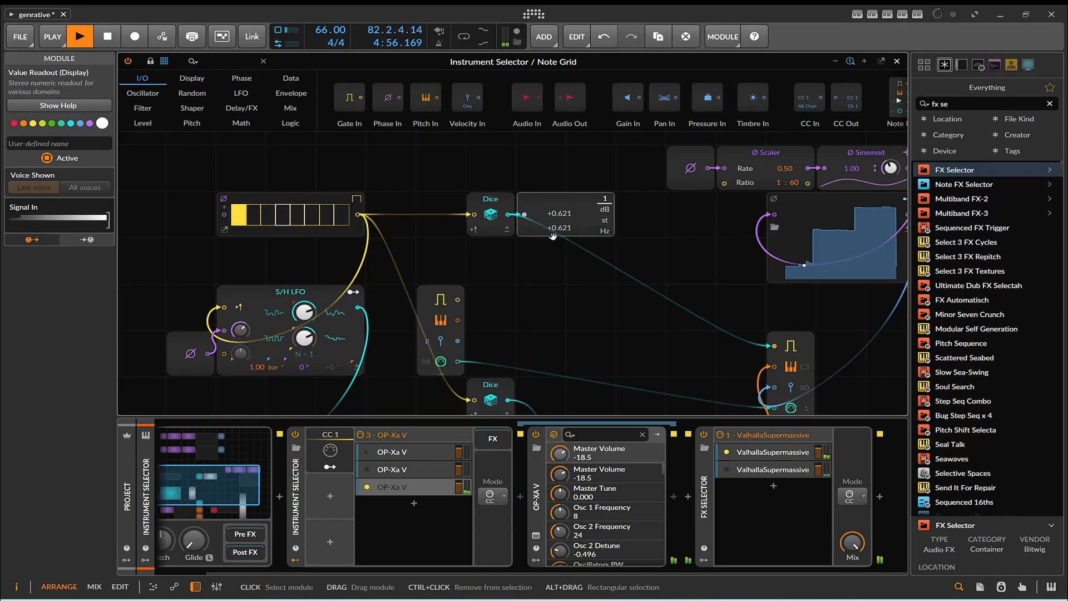
{"action": "left_click_drag", "start_coordinate": [569, 277], "coordinate": [451, 208]}
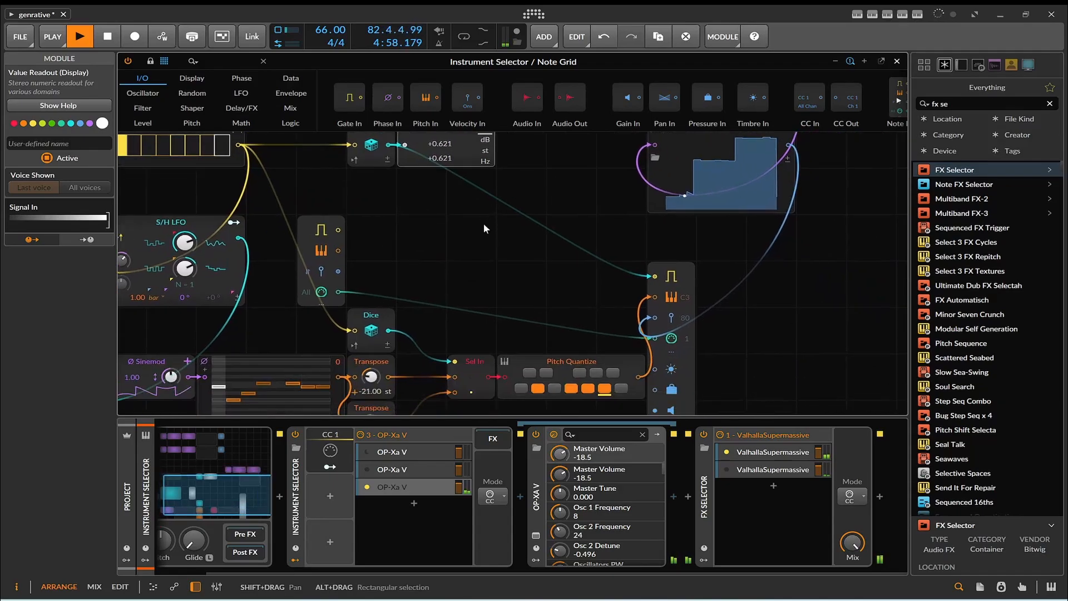
{"action": "left_click_drag", "start_coordinate": [488, 240], "coordinate": [478, 202]}
{"action": "left_click_drag", "start_coordinate": [527, 242], "coordinate": [514, 207]}
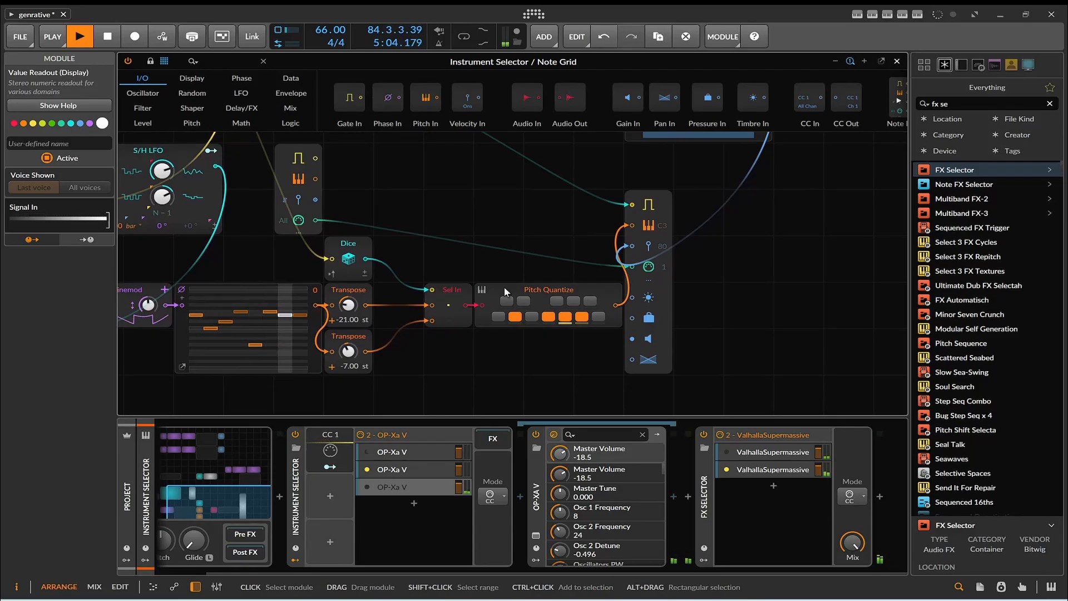
- Set the upper Transpose module ahead of Pitch Quantize to -24 semitones
{"action": "left_click_drag", "start_coordinate": [364, 405], "coordinate": [456, 339]}
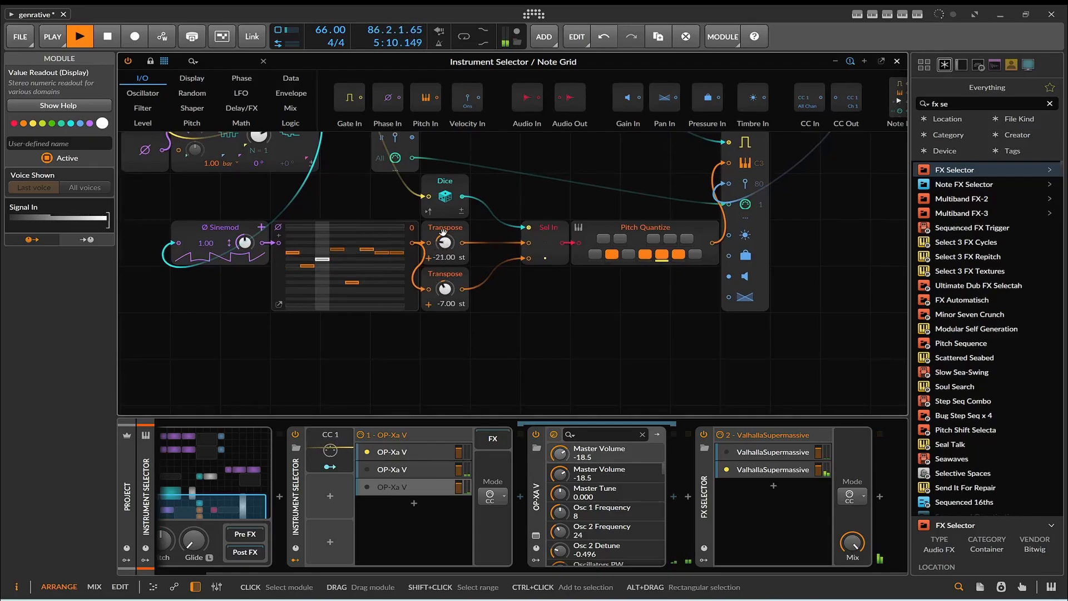
{"action": "left_click_drag", "start_coordinate": [443, 231], "coordinate": [495, 245]}
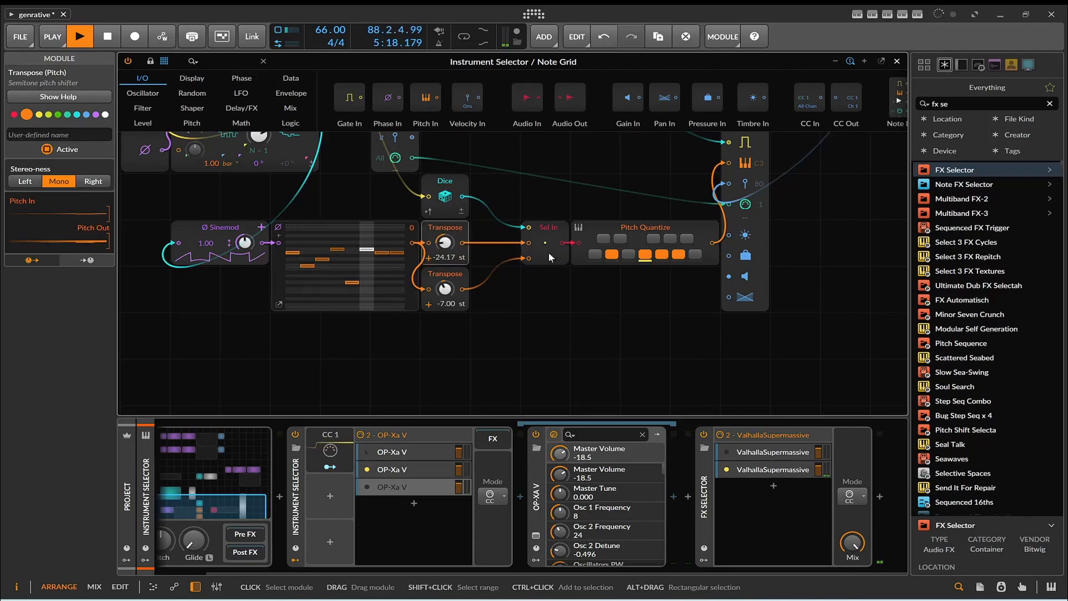
{"action": "double_click", "coordinate": [440, 258]}
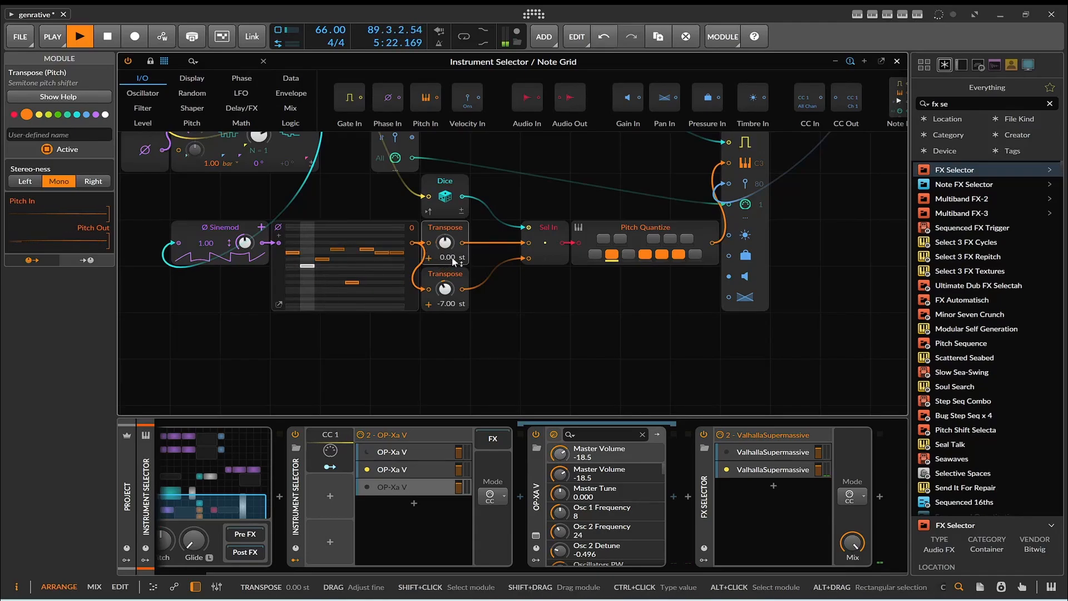
{"action": "left_click", "coordinate": [452, 257], "text": "ctrl"}
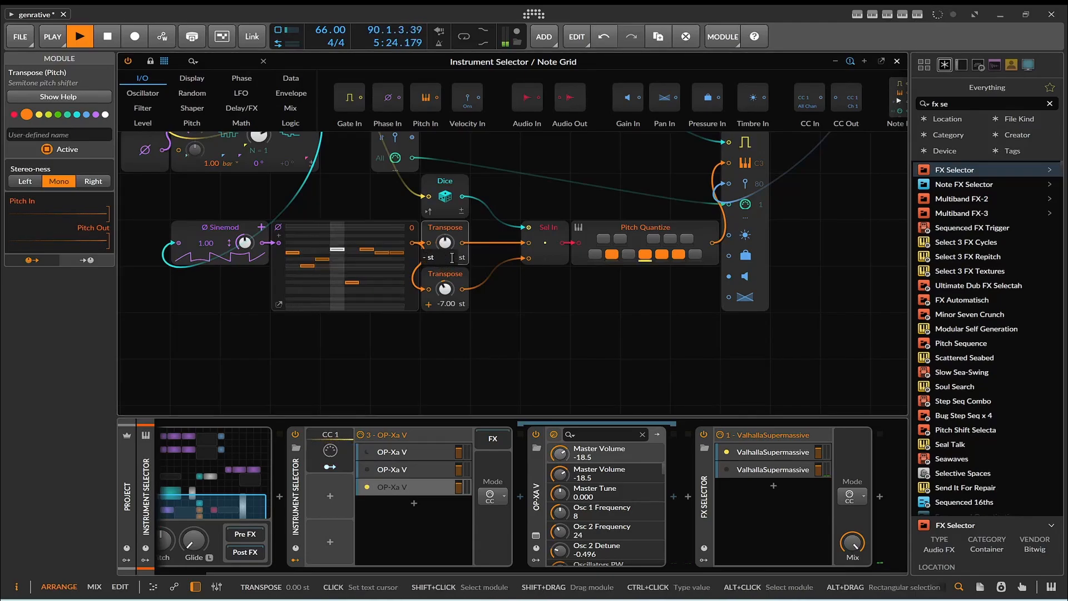
{"action": "key", "text": "Return"}
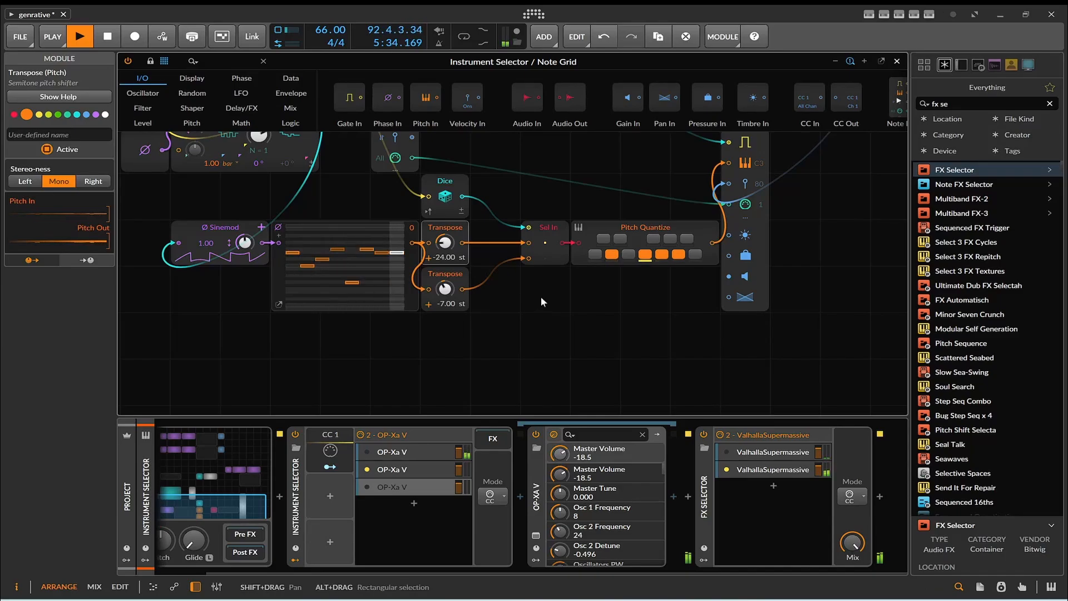
- Review the Dice, velocity and CC modulation chains once more and close the Note Grid
{"action": "left_click_drag", "start_coordinate": [541, 301], "coordinate": [464, 375]}
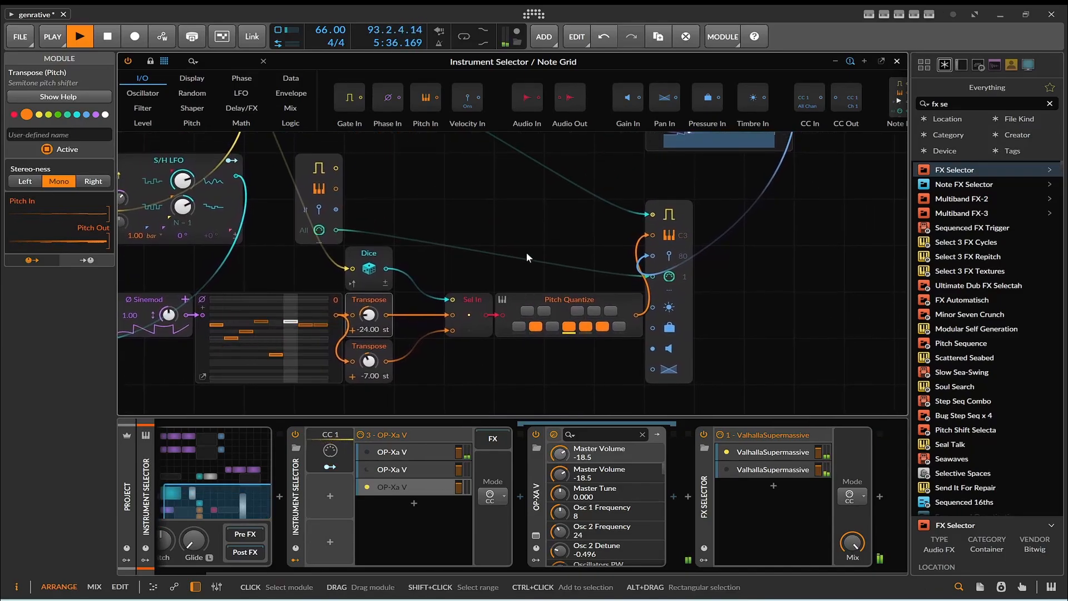
{"action": "left_click_drag", "start_coordinate": [509, 210], "coordinate": [503, 309]}
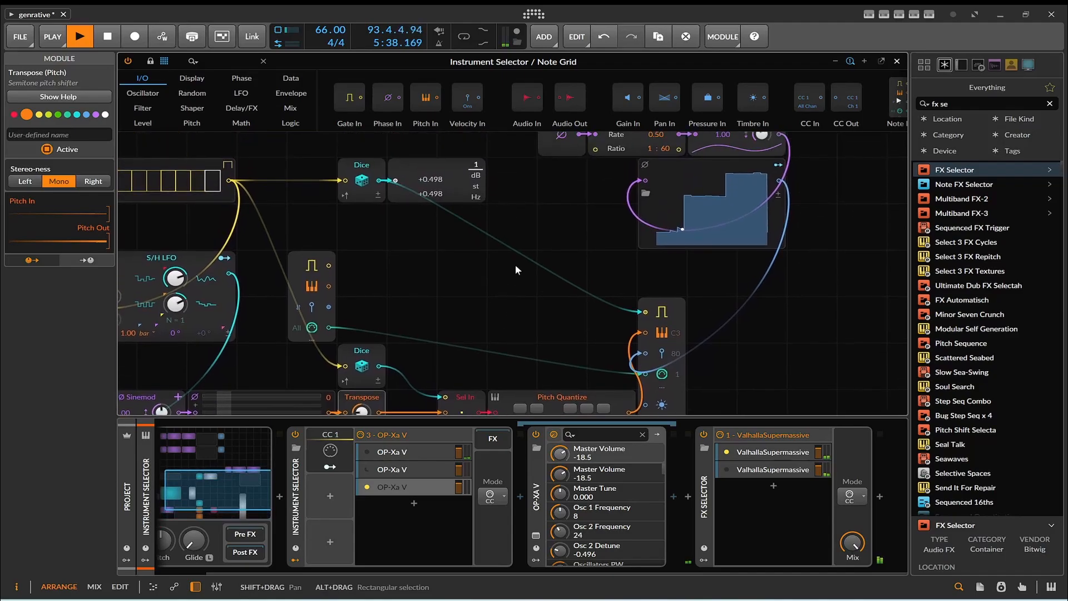
{"action": "left_click_drag", "start_coordinate": [555, 223], "coordinate": [632, 405]}
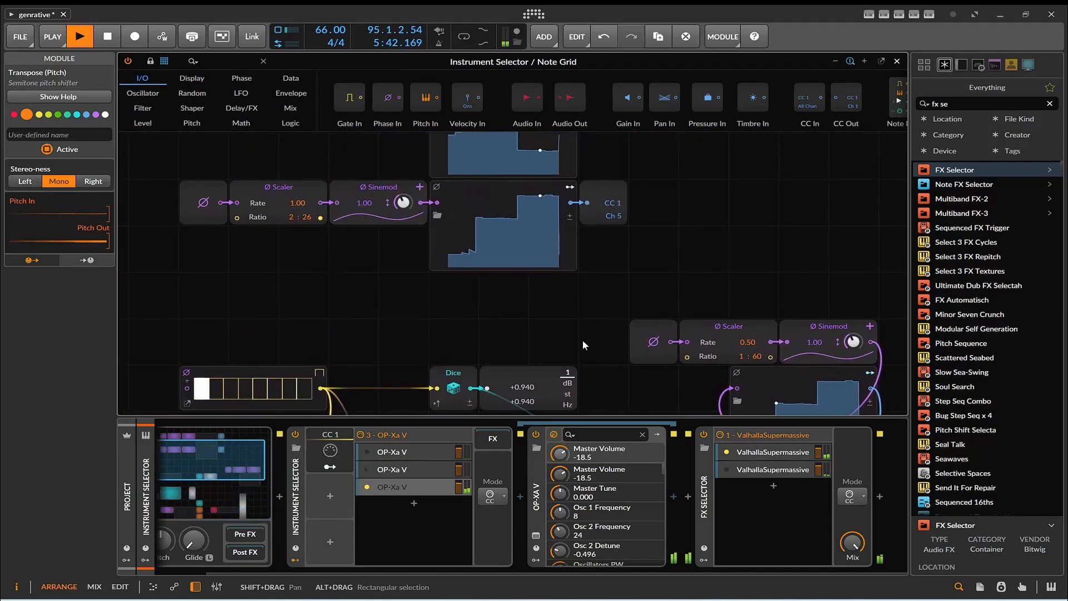
{"action": "left_click_drag", "start_coordinate": [583, 344], "coordinate": [582, 377]}
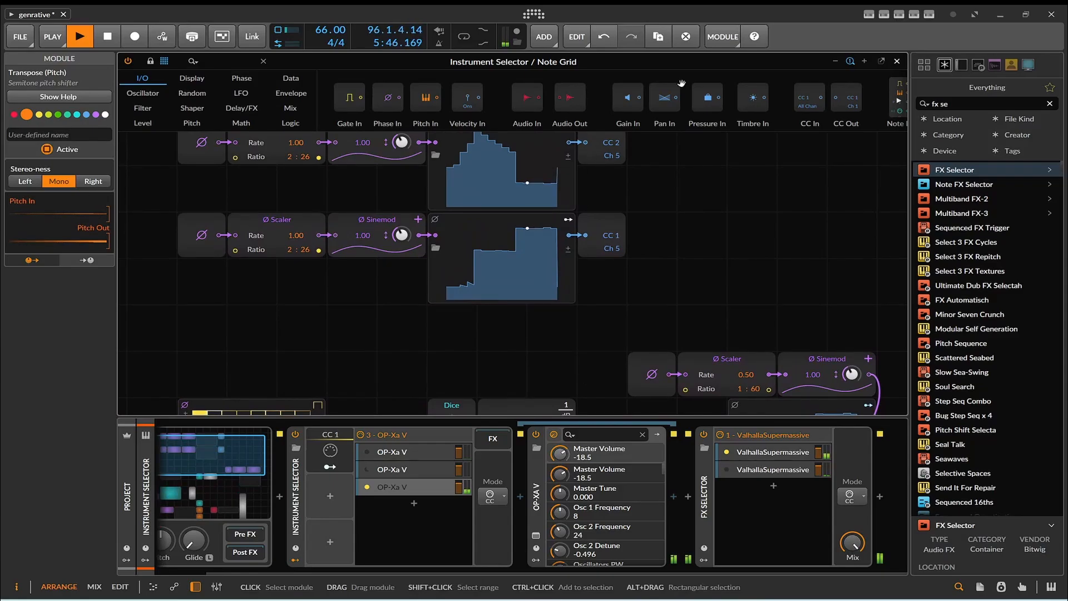
{"action": "left_click", "coordinate": [897, 63]}
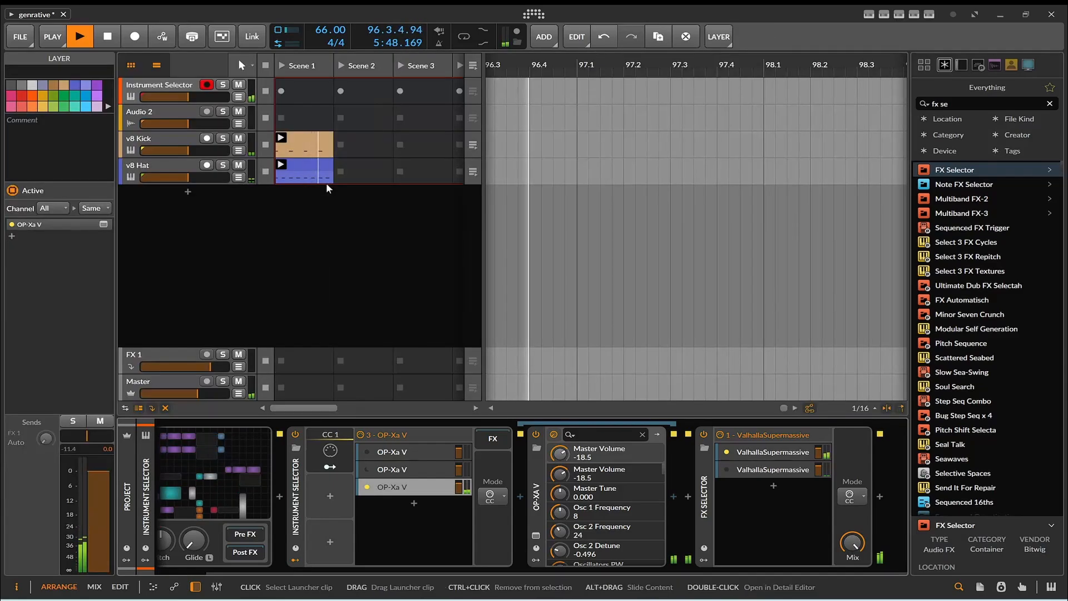
- Open the v8 Kick and v8 Hat clips in Scene 1 to examine their note patterns
{"action": "left_click", "coordinate": [307, 137]}
{"action": "double_click", "coordinate": [307, 136]}
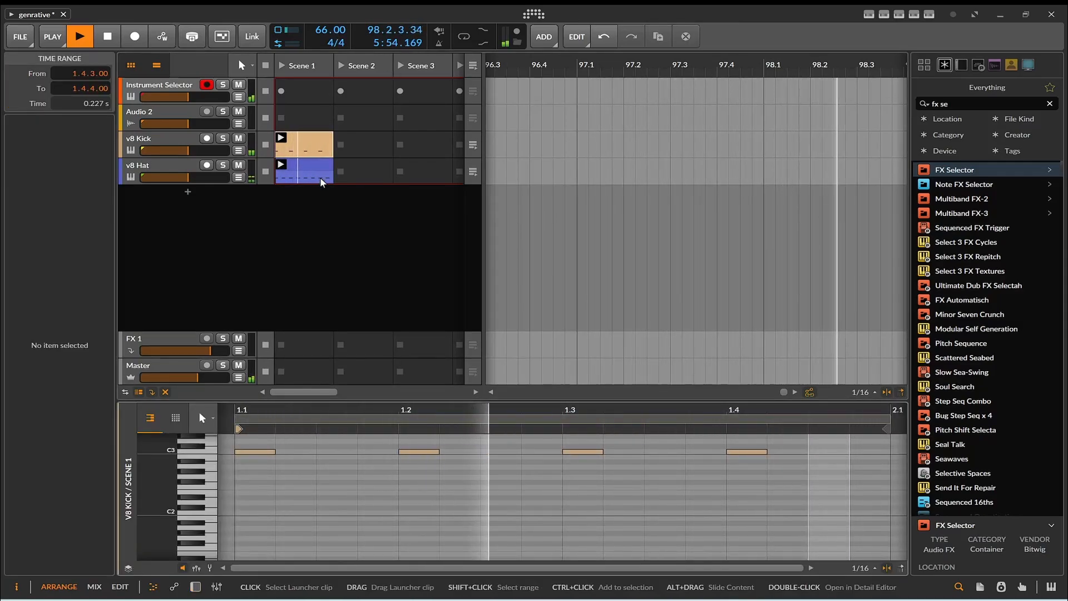
{"action": "left_click", "coordinate": [305, 164]}
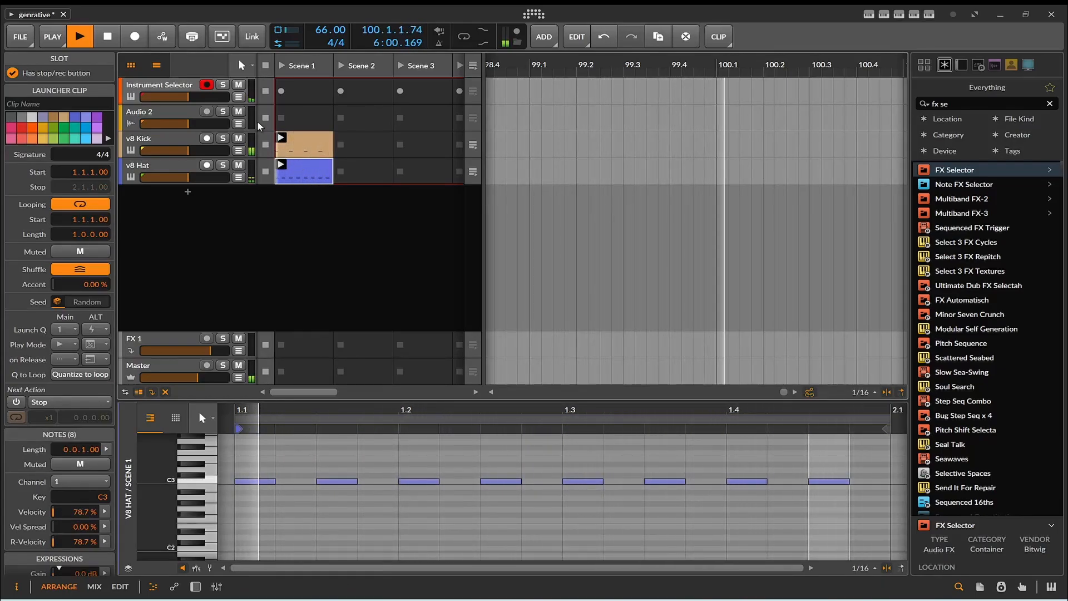
- Duplicate the v8 Kick clip from Scene 1 into Scene 2 and open the copy for note editing
{"action": "left_click", "coordinate": [307, 143]}
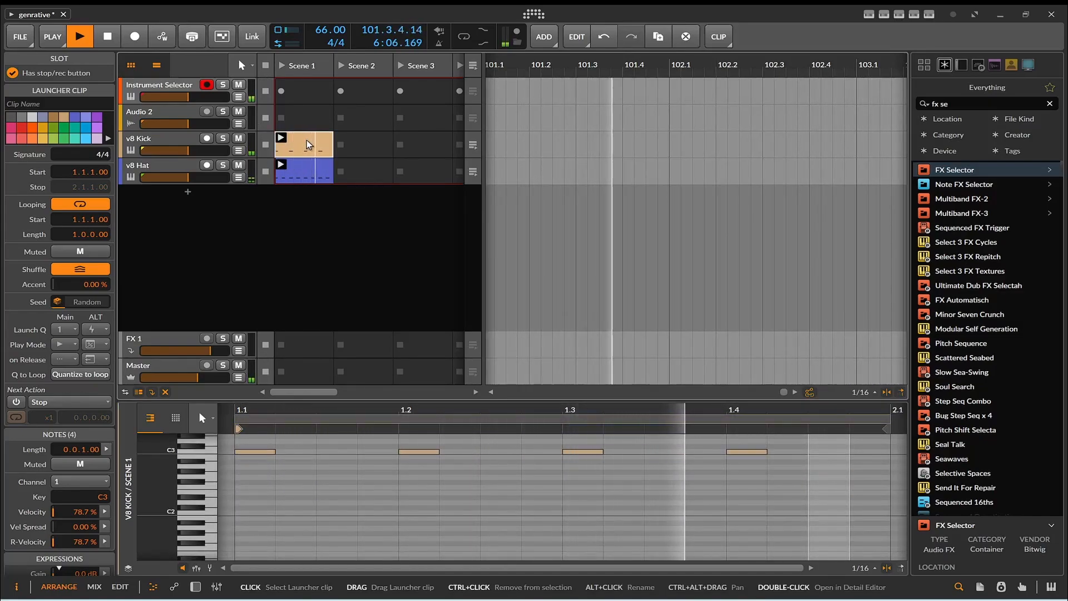
{"action": "key", "text": "ctrl+d"}
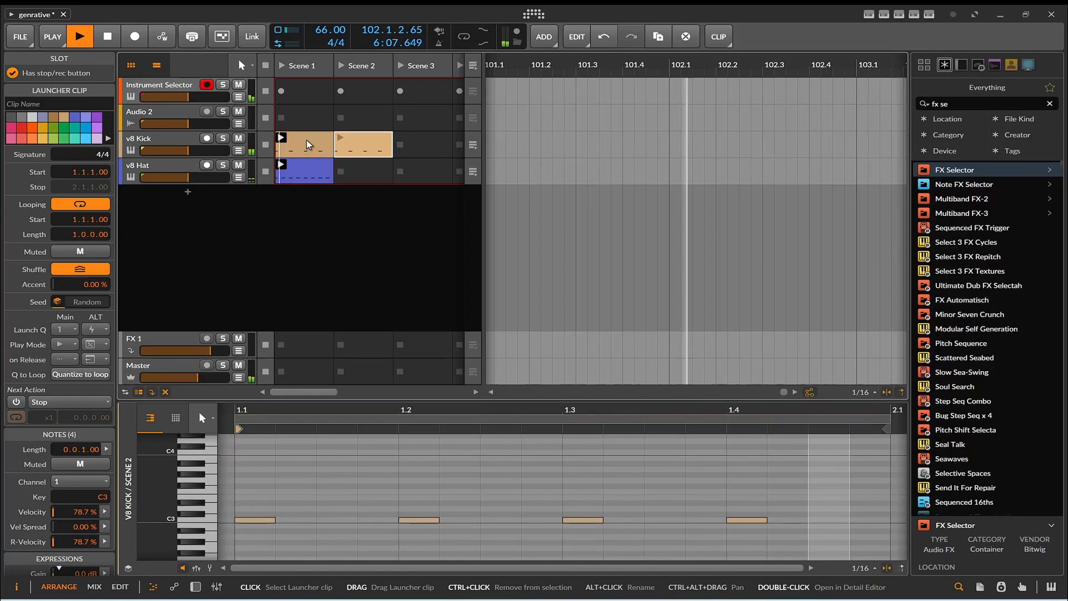
{"action": "double_click", "coordinate": [365, 147]}
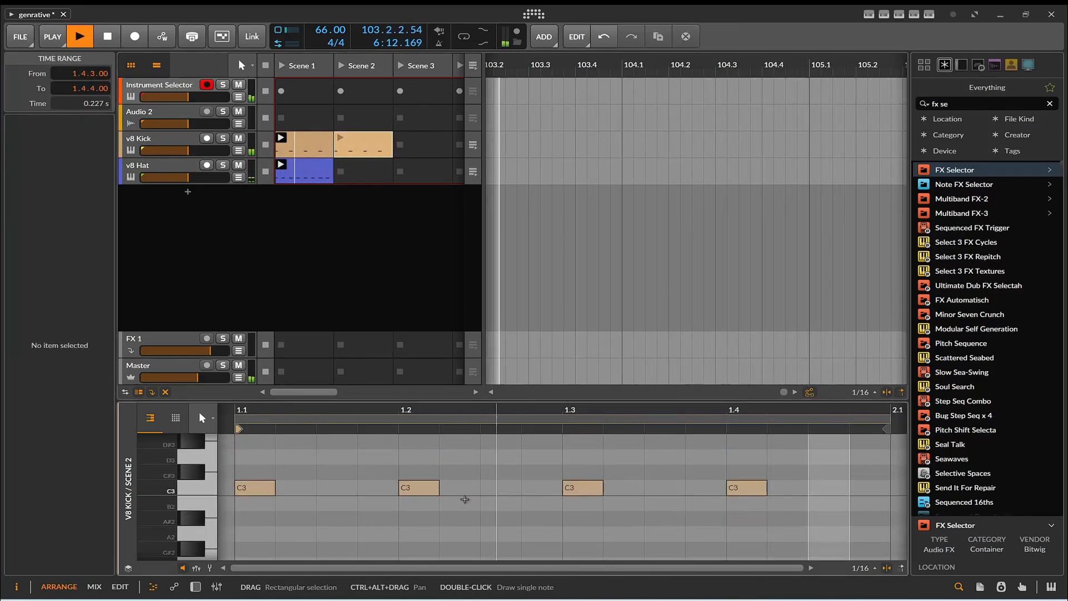
- In the Scene 2 kick clip, delete the notes on beats 1.2 and 1.4 and move the beat 1.3 note to 1.3.3
{"action": "double_click", "coordinate": [423, 488]}
{"action": "left_click_drag", "start_coordinate": [583, 491], "coordinate": [670, 491]}
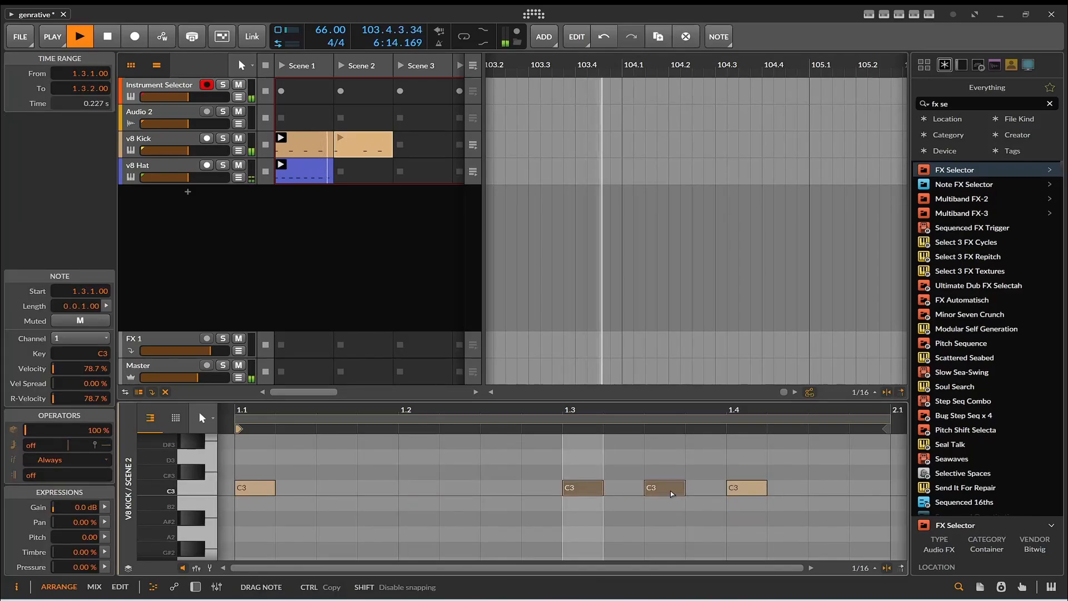
{"action": "double_click", "coordinate": [746, 492]}
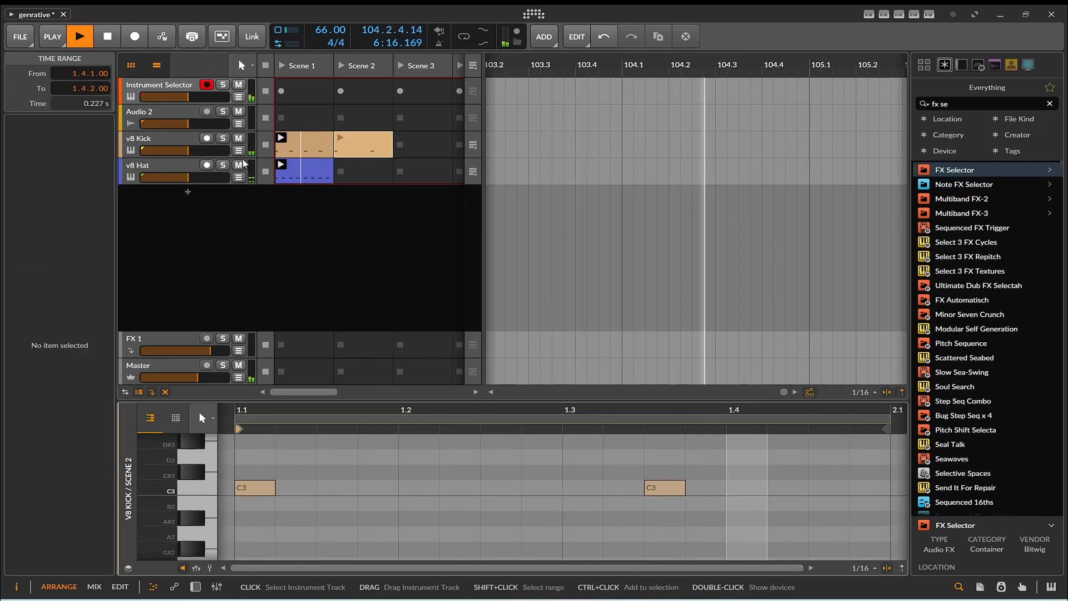
- Turn off looping for the Scene 1 v8 Kick clip and set its Next Action to Play Random
{"action": "left_click", "coordinate": [182, 138]}
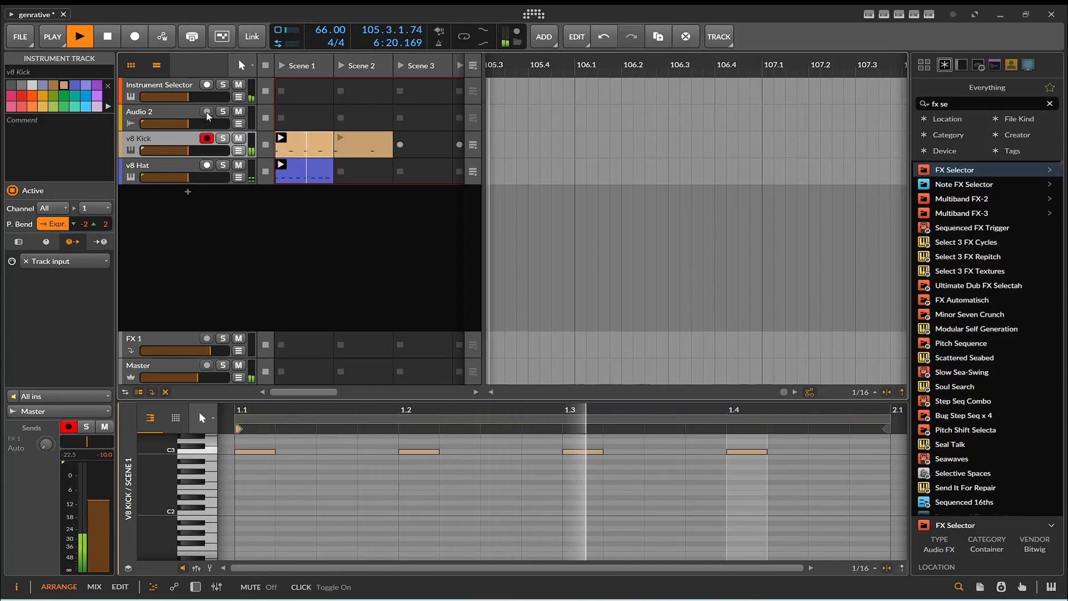
{"action": "left_click", "coordinate": [308, 140]}
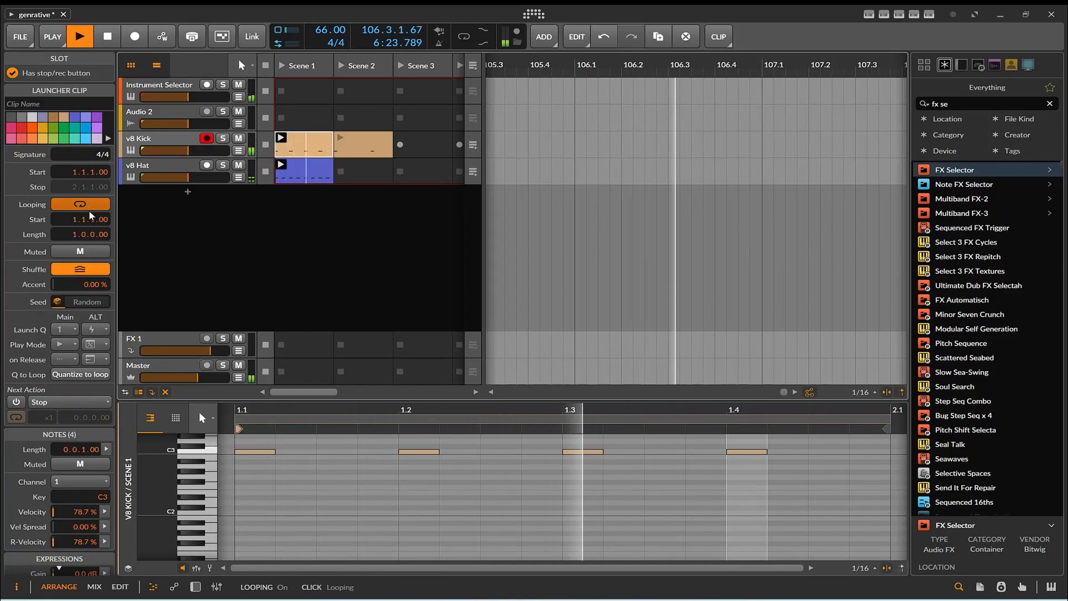
{"action": "left_click", "coordinate": [80, 205]}
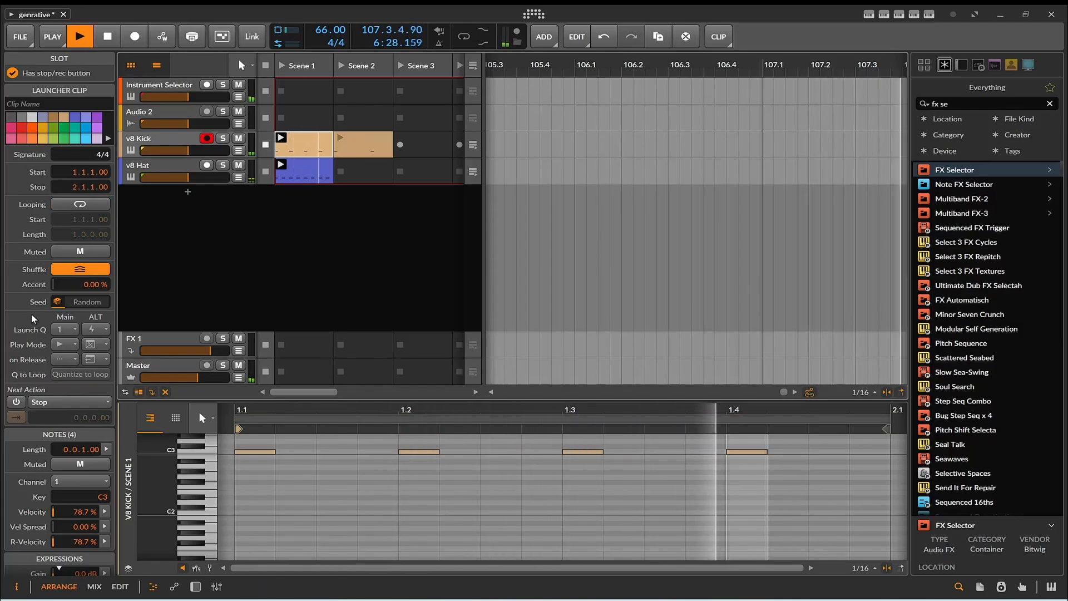
{"action": "scroll", "coordinate": [41, 355], "scroll_direction": "down", "scroll_amount": 2}
{"action": "left_click", "coordinate": [62, 354]}
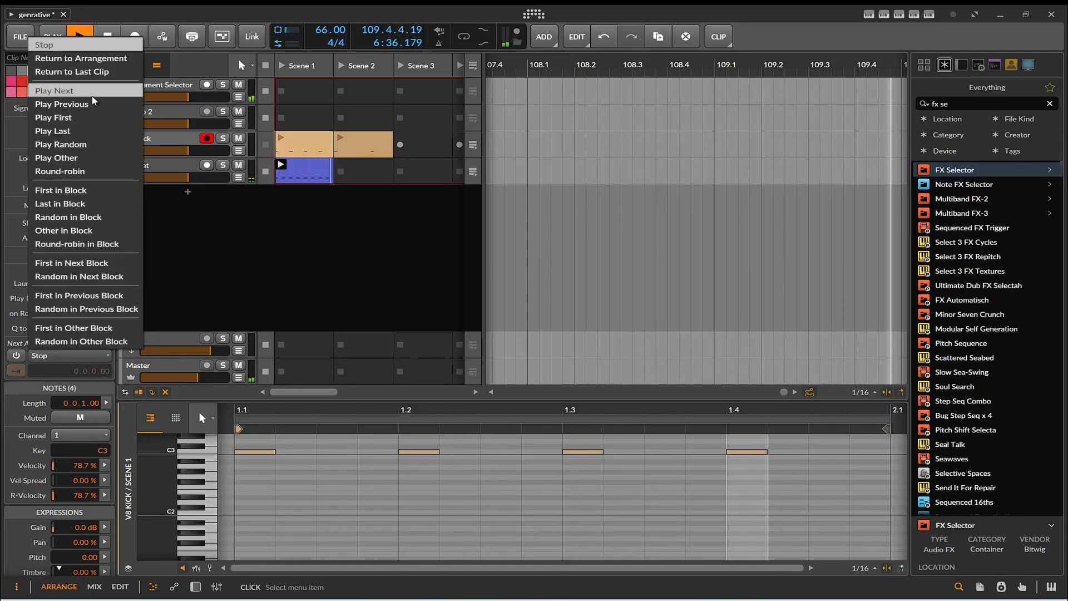
{"action": "left_click", "coordinate": [85, 148]}
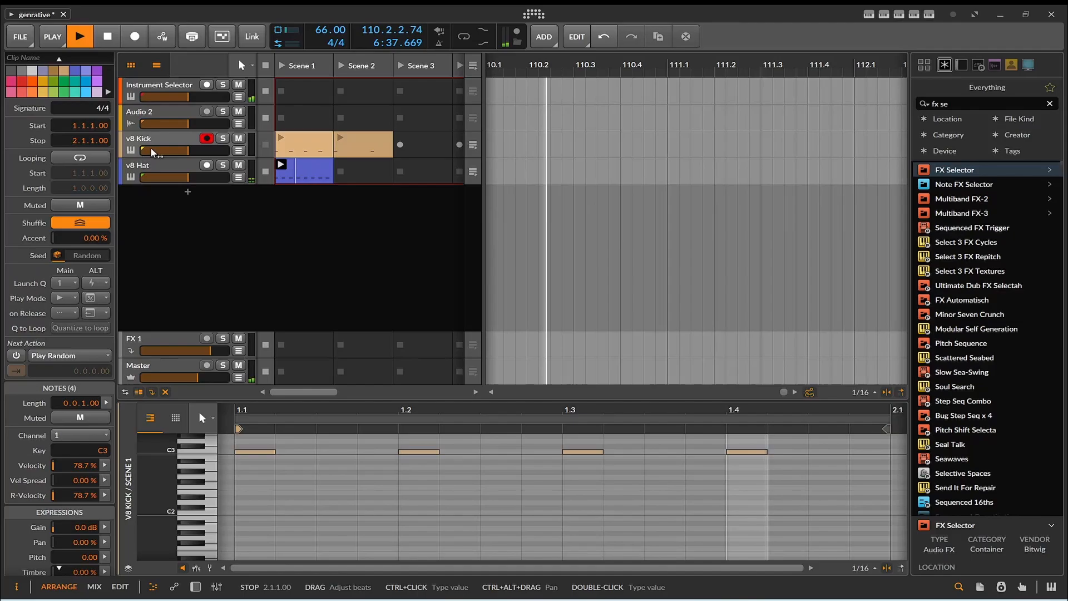
- Turn off looping for the Scene 2 v8 Kick clip and set its Next Action to Play Random
{"action": "left_click", "coordinate": [359, 142]}
{"action": "left_click", "coordinate": [75, 159]}
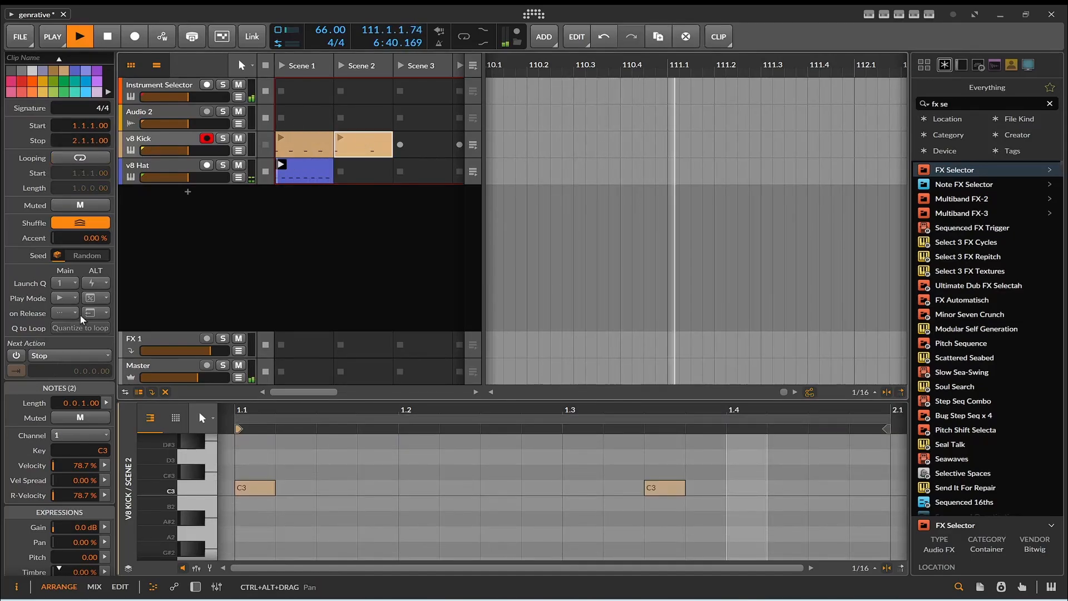
{"action": "left_click", "coordinate": [75, 357]}
{"action": "left_click", "coordinate": [94, 137]}
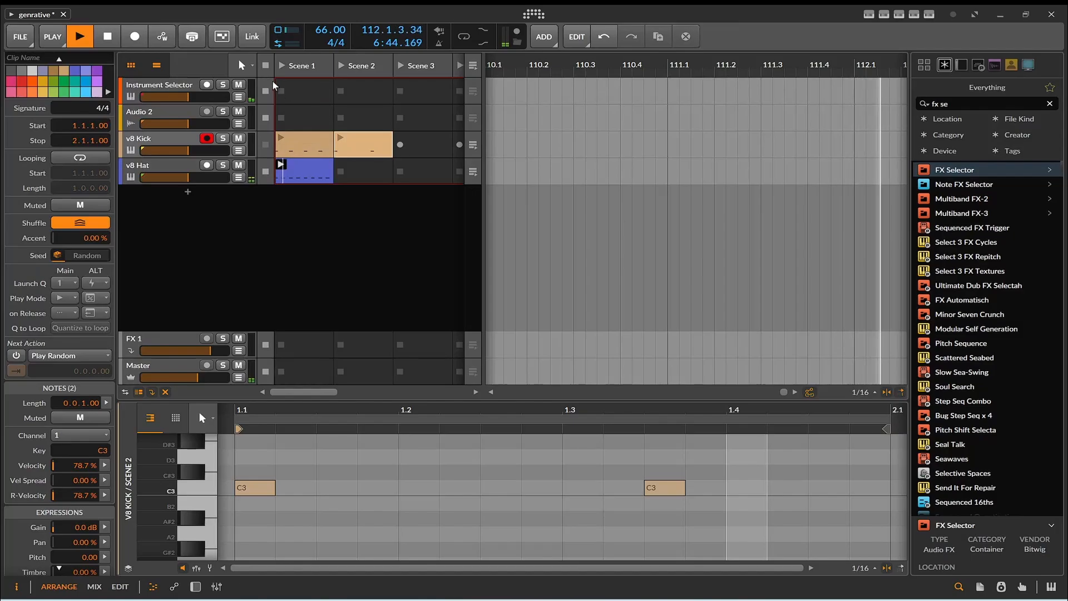
- Launch Scene 1, dismiss the system notification and raise the Master track's volume
{"action": "left_click", "coordinate": [251, 66]}
{"action": "left_click", "coordinate": [245, 84]}
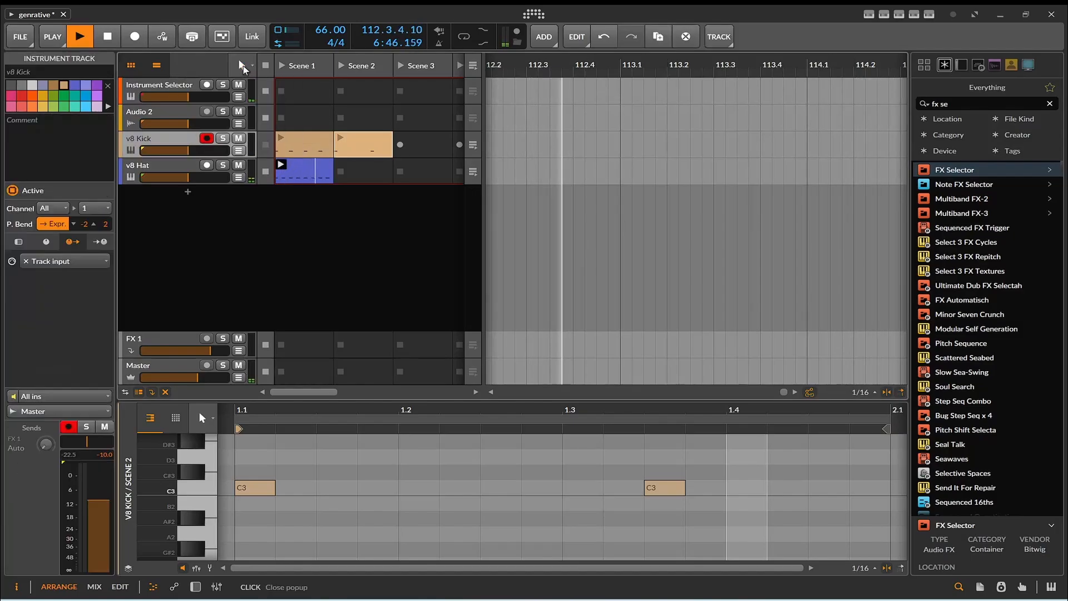
{"action": "left_click", "coordinate": [283, 66]}
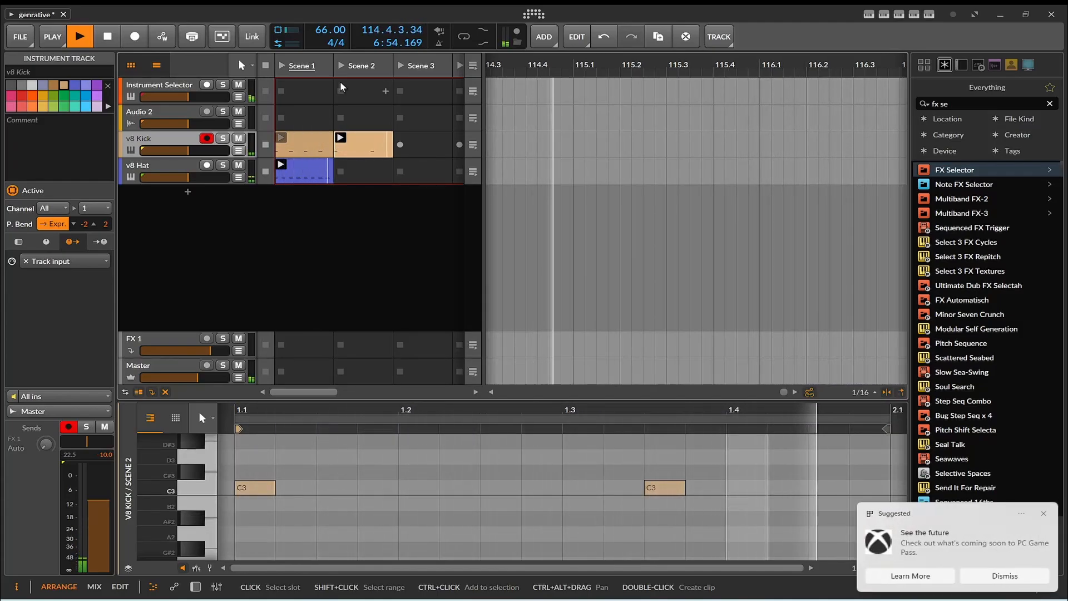
{"action": "left_click", "coordinate": [994, 576]}
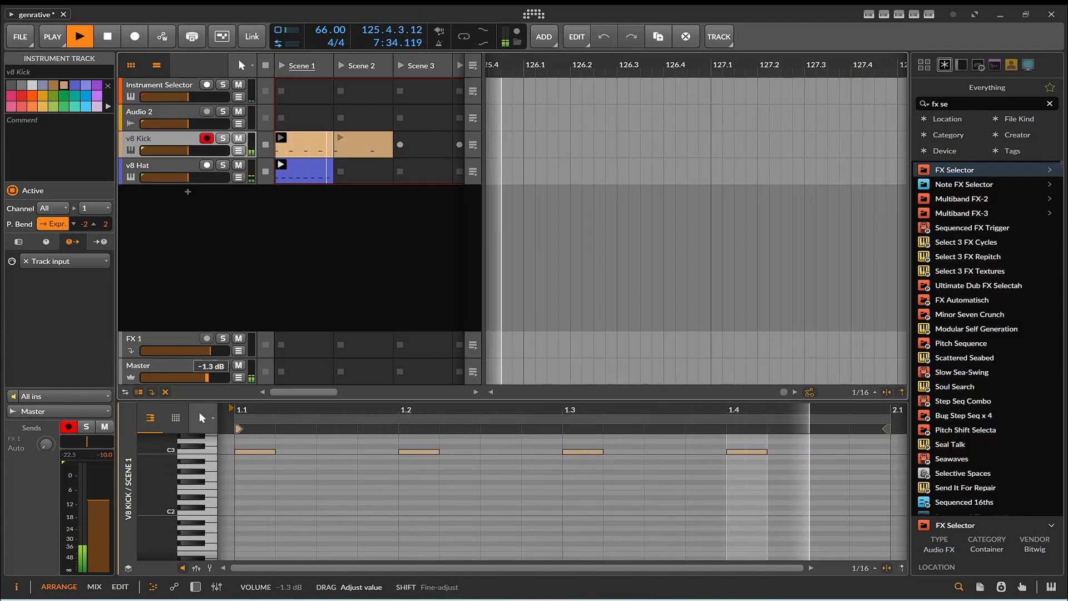
{"action": "left_click_drag", "start_coordinate": [199, 382], "coordinate": [212, 382]}
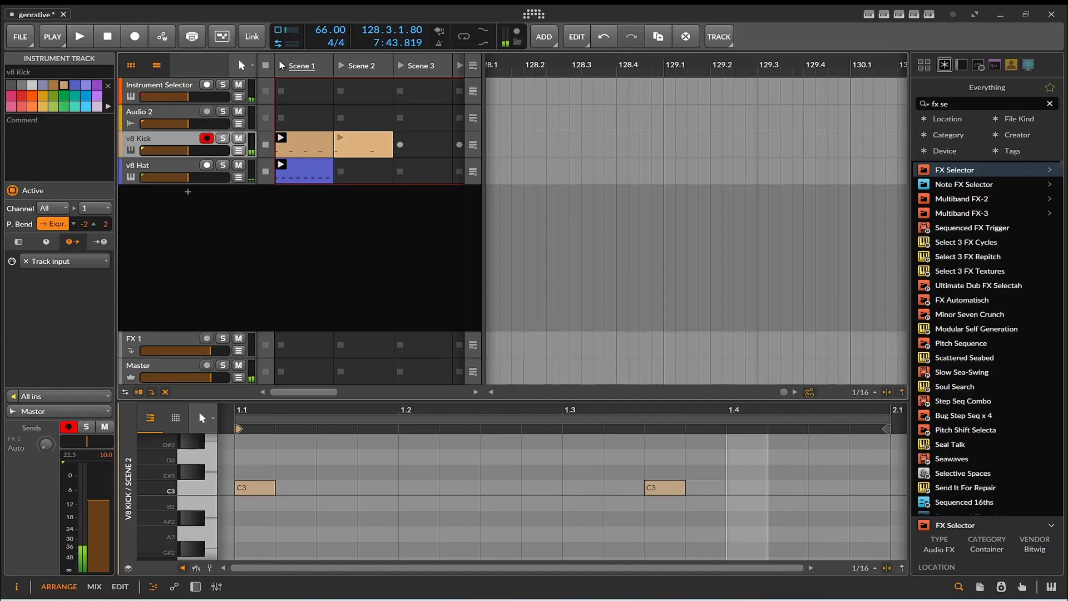
- Insert a copy of the Scene 1 kick clip in Scene 2, shifting the two-note clip to Scene 3, and start playback
{"action": "left_click", "coordinate": [357, 139]}
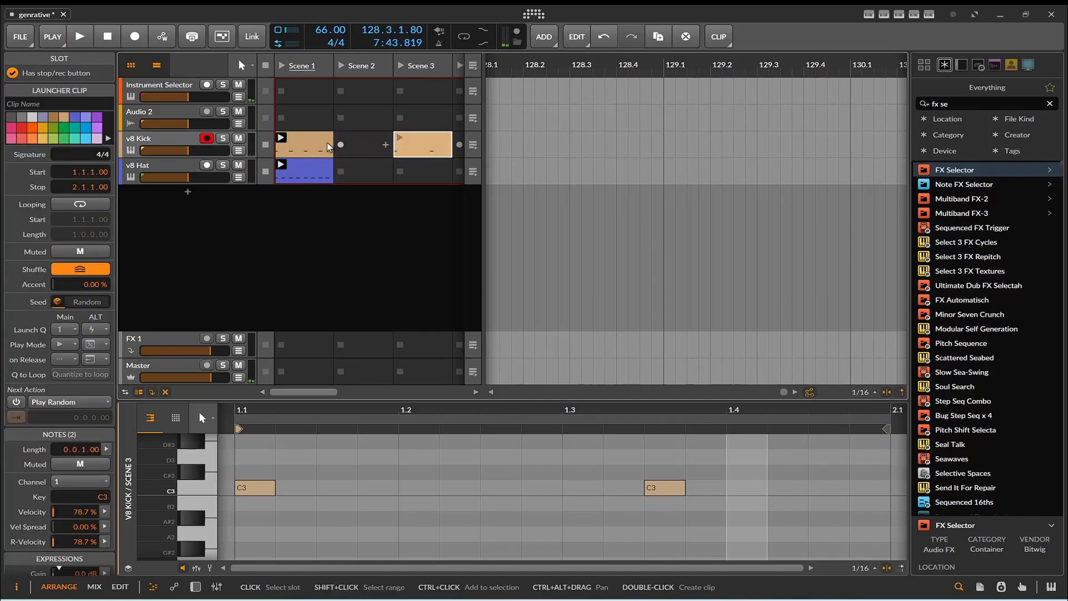
{"action": "left_click", "coordinate": [306, 144]}
{"action": "key", "text": "ctrl+d"}
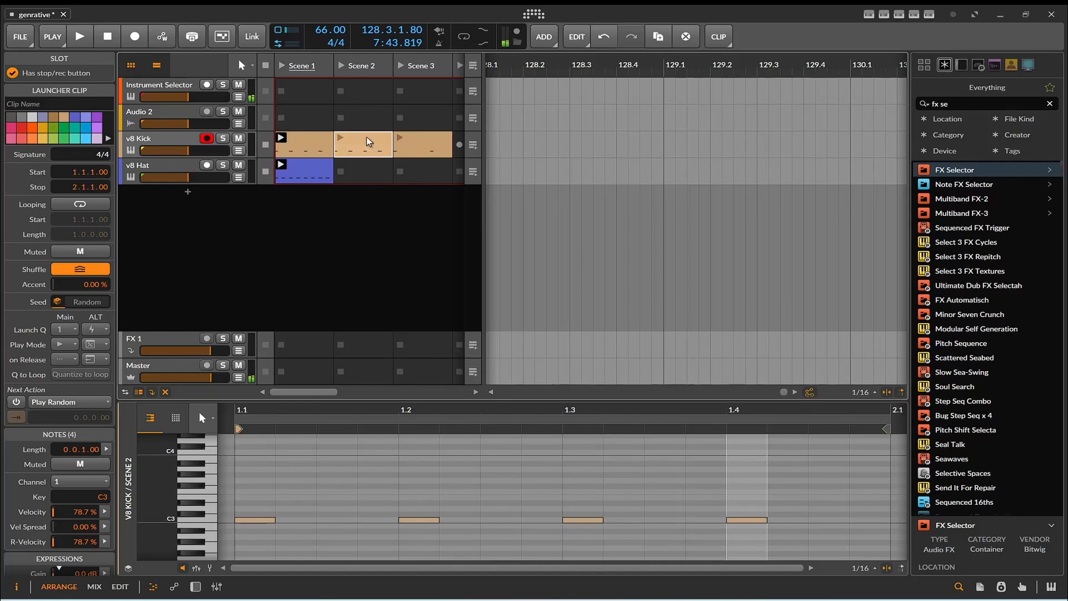
{"action": "left_click", "coordinate": [79, 38]}
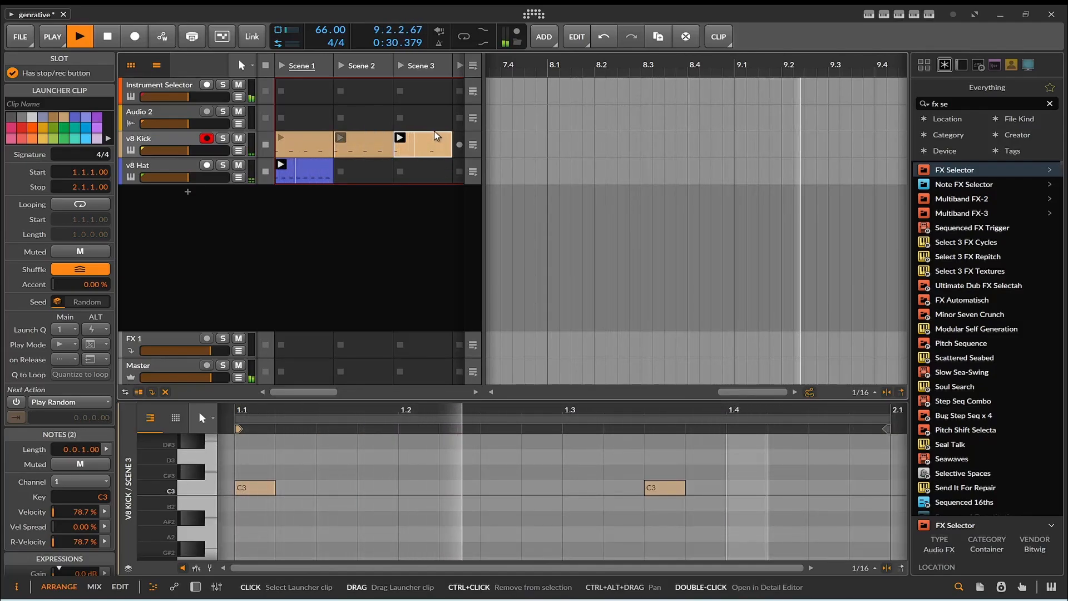
- Duplicate the two-note kick clip from Scene 3 into Scene 4 and move the copy's second note to 1.1.3
{"action": "key", "text": "ctrl+d"}
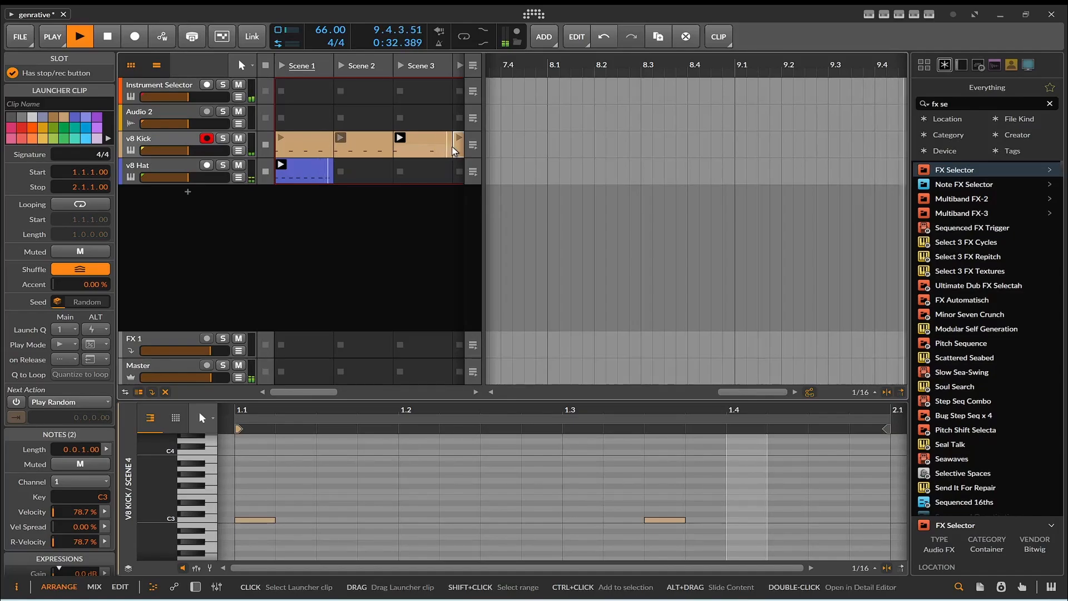
{"action": "left_click_drag", "start_coordinate": [483, 149], "coordinate": [543, 151]}
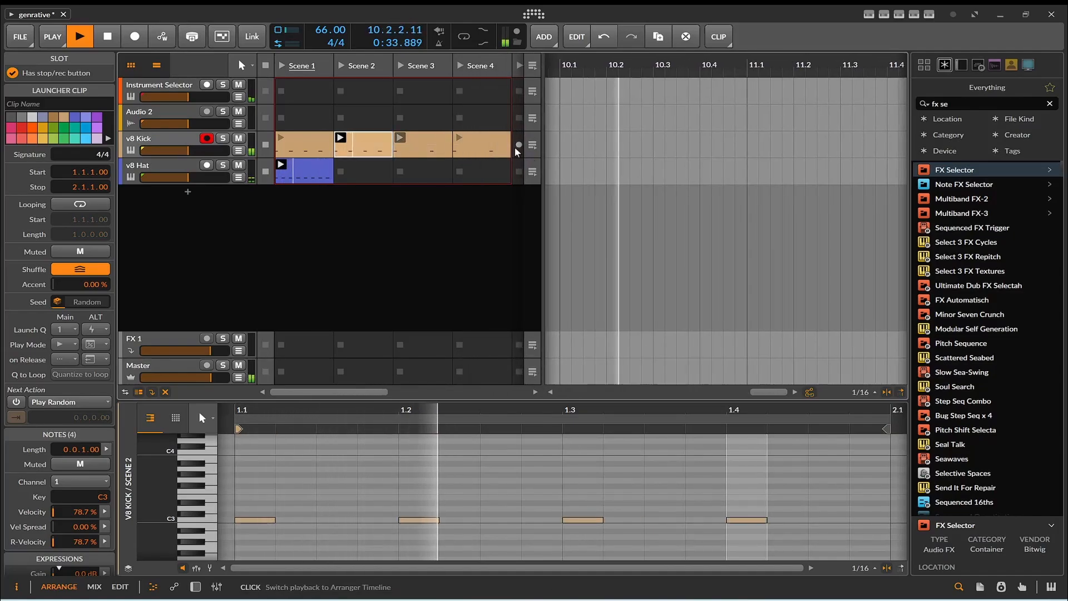
{"action": "left_click", "coordinate": [485, 142]}
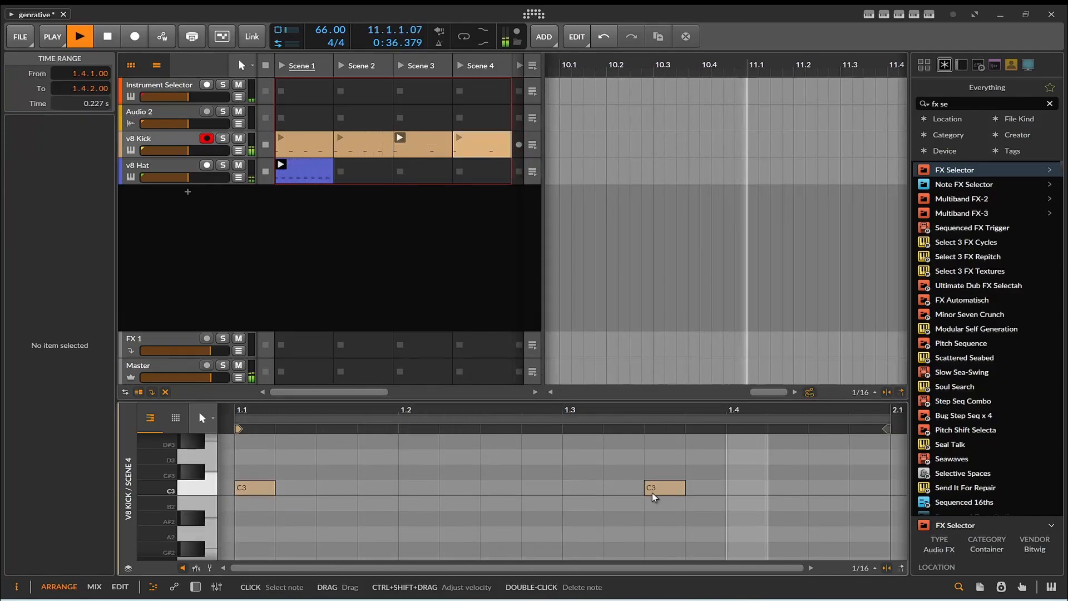
{"action": "left_click_drag", "start_coordinate": [662, 487], "coordinate": [334, 488]}
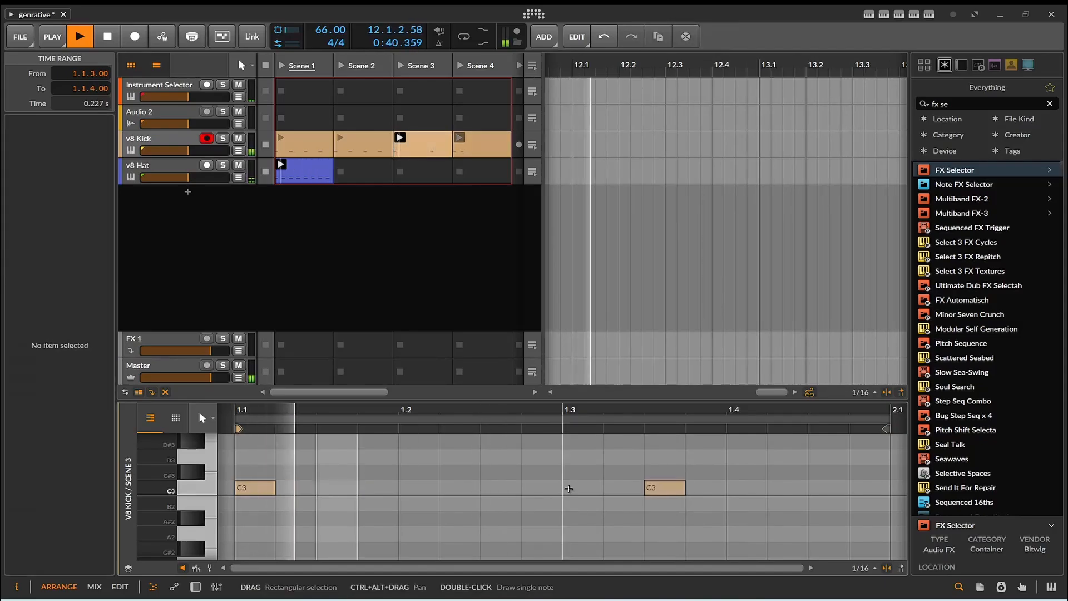
{"action": "double_click", "coordinate": [580, 488]}
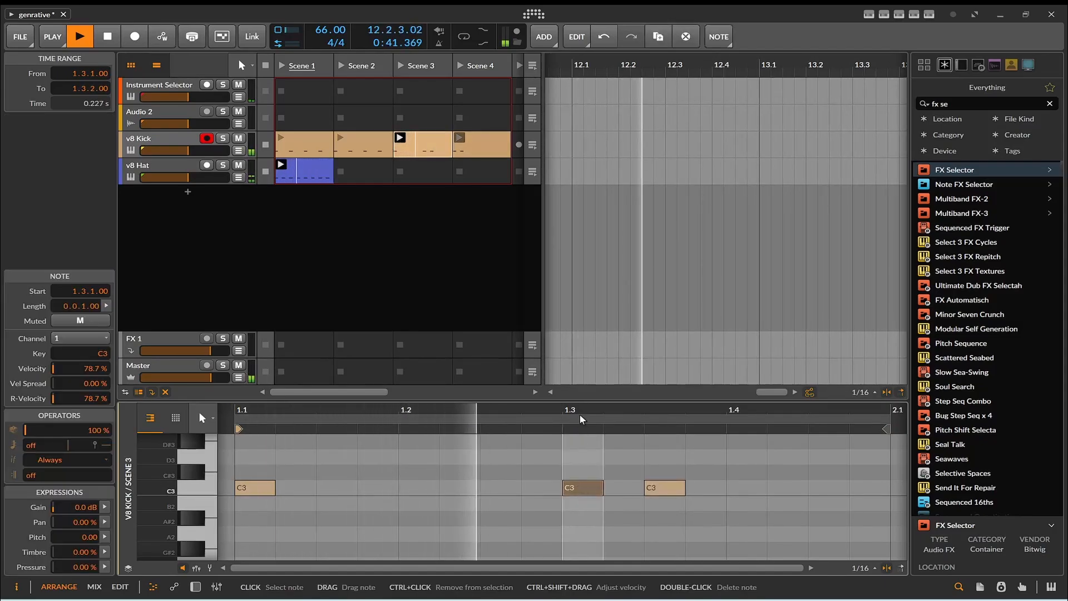
{"action": "double_click", "coordinate": [580, 489]}
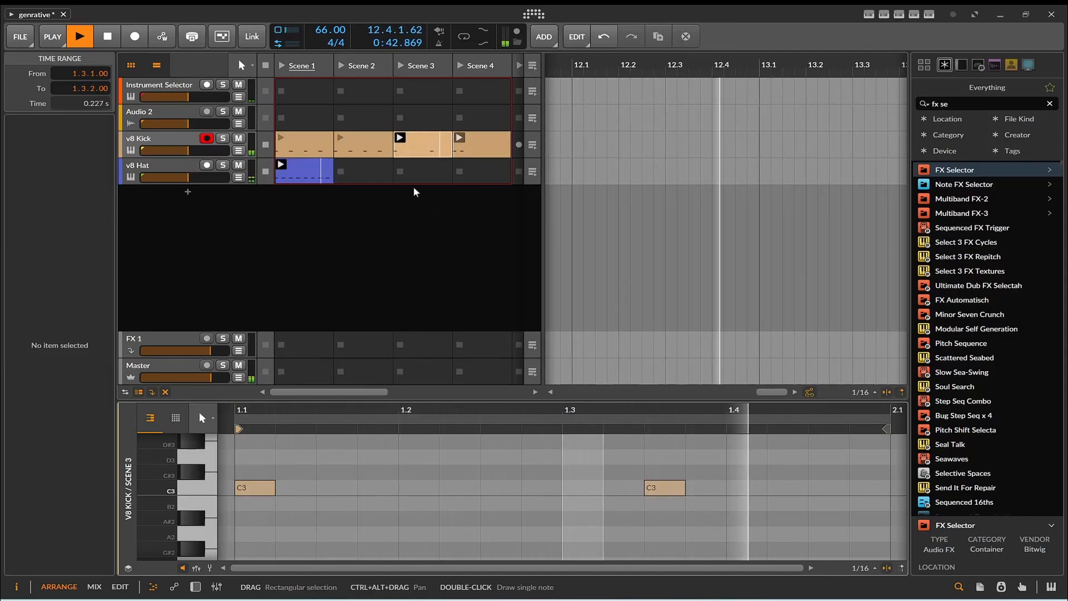
{"action": "left_click", "coordinate": [482, 145]}
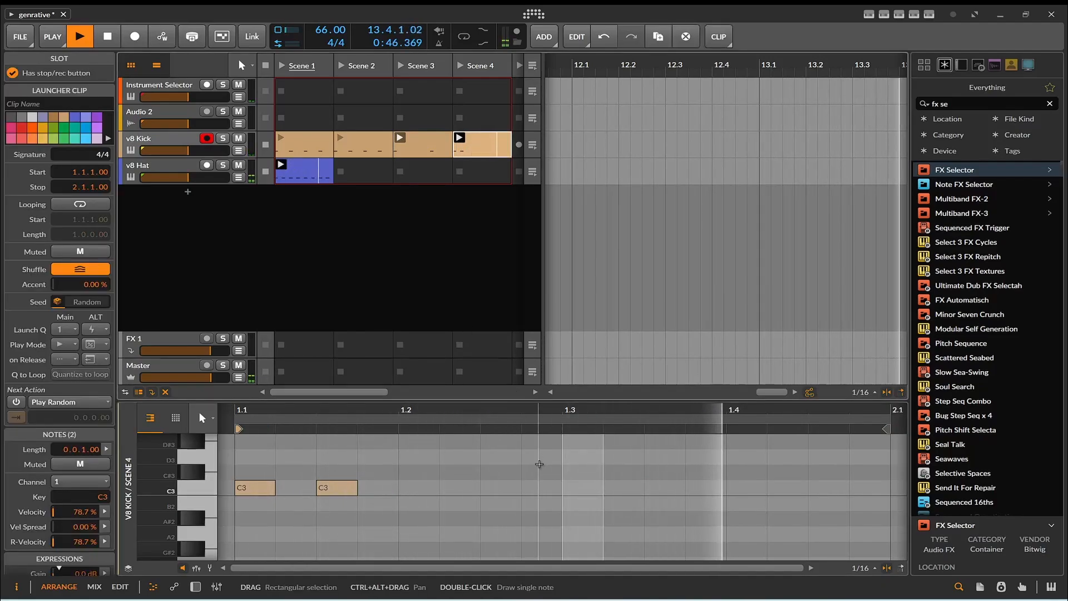
{"action": "left_click", "coordinate": [586, 485]}
- Stop playback, add C3 notes at 1.3.1 and 1.3.3 to the Scene 4 v8 Kick clip, and start playback again
{"action": "key", "text": "space"}
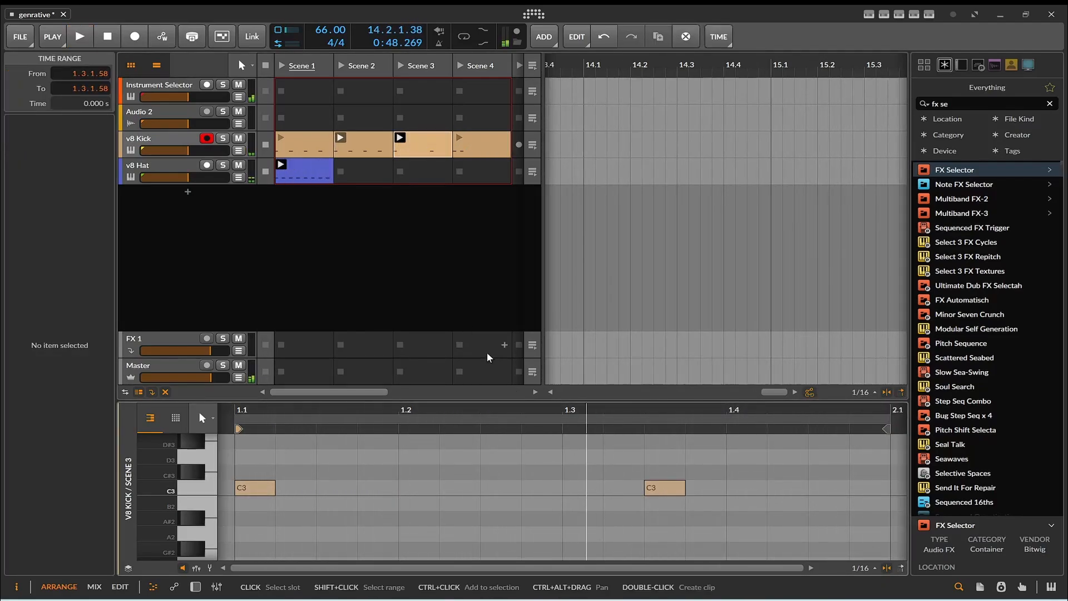
{"action": "left_click", "coordinate": [472, 141]}
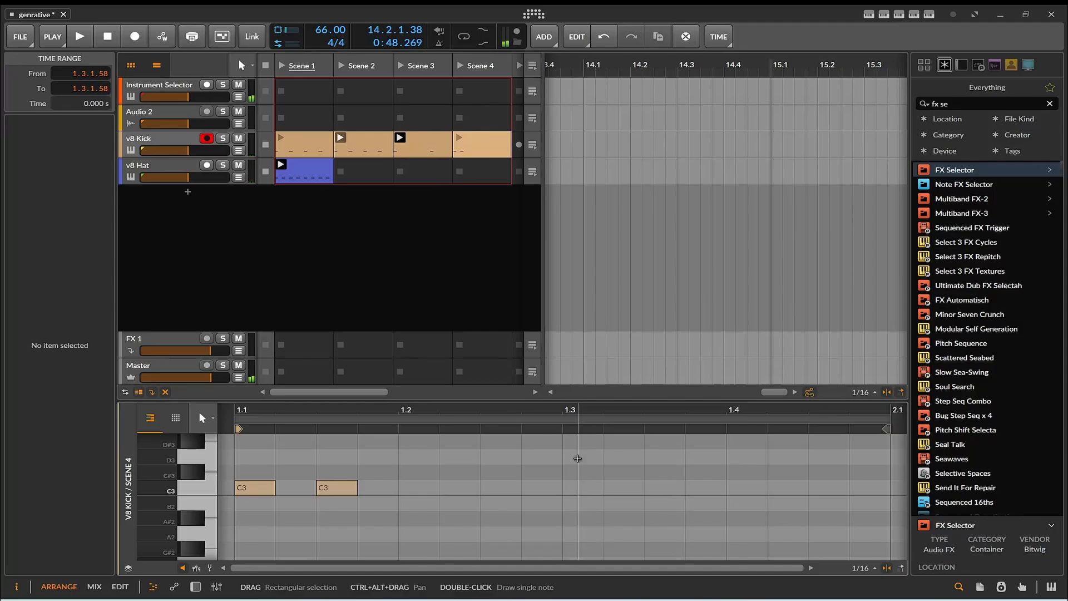
{"action": "double_click", "coordinate": [601, 489]}
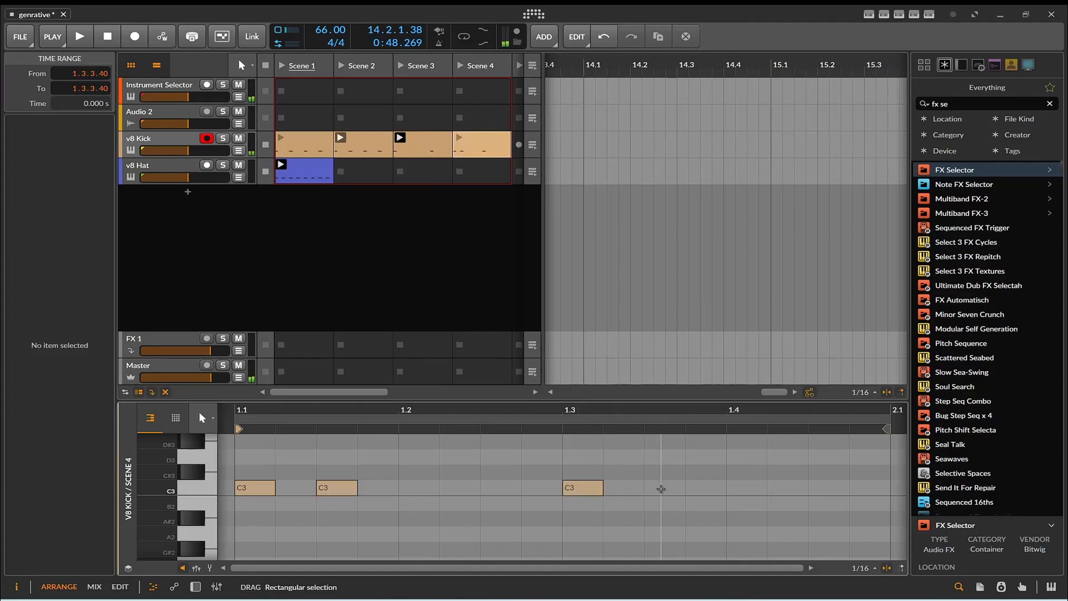
{"action": "double_click", "coordinate": [665, 487]}
{"action": "key", "text": "space"}
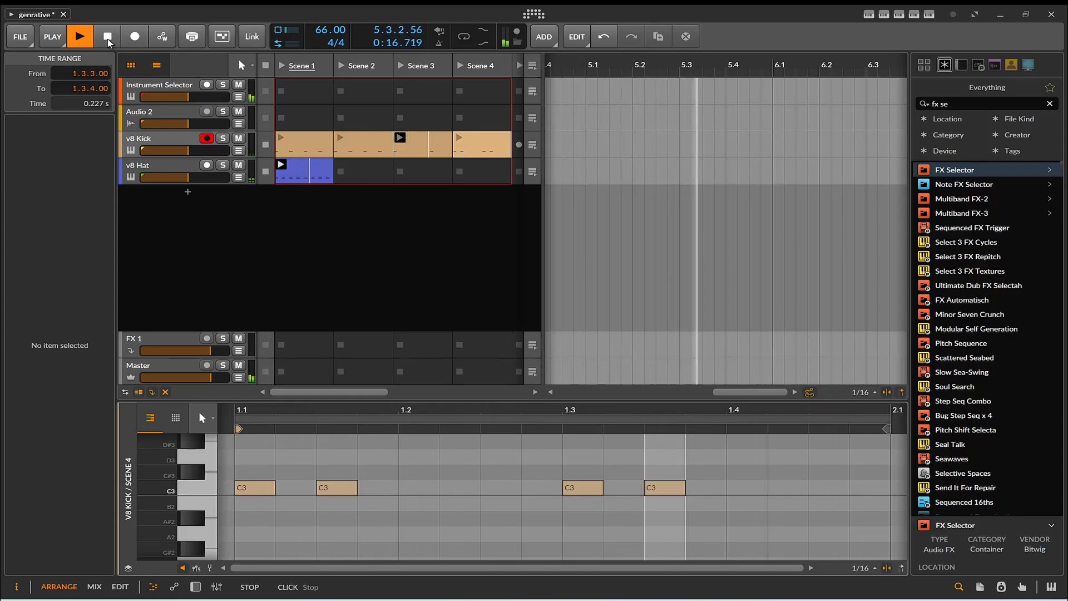
- Stop playback and open the Note Grid editor of the Instrument Selector track
{"action": "left_click", "coordinate": [161, 89]}
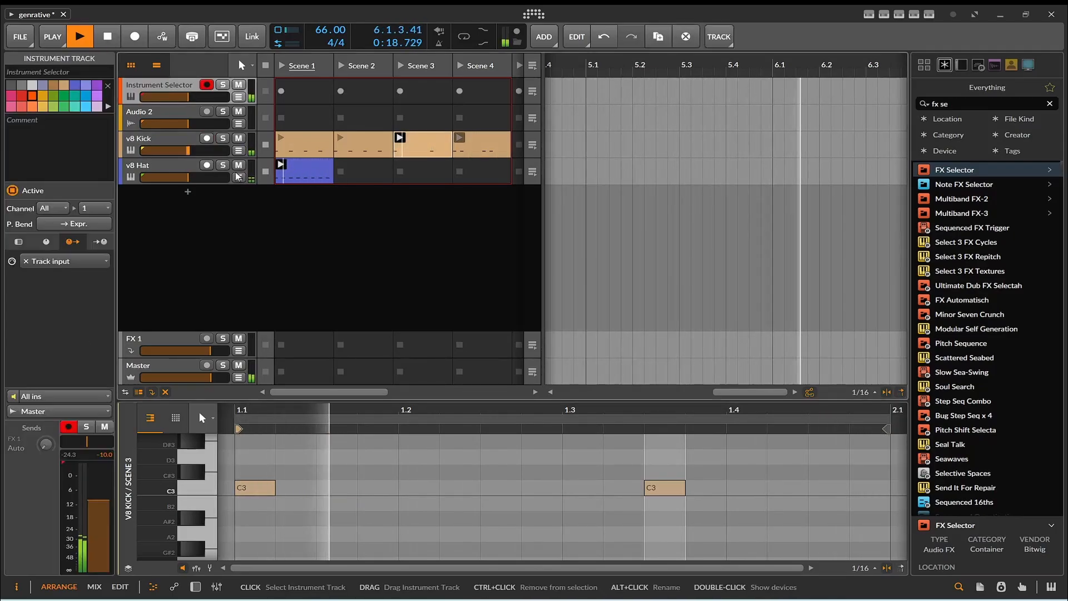
{"action": "left_click", "coordinate": [107, 36]}
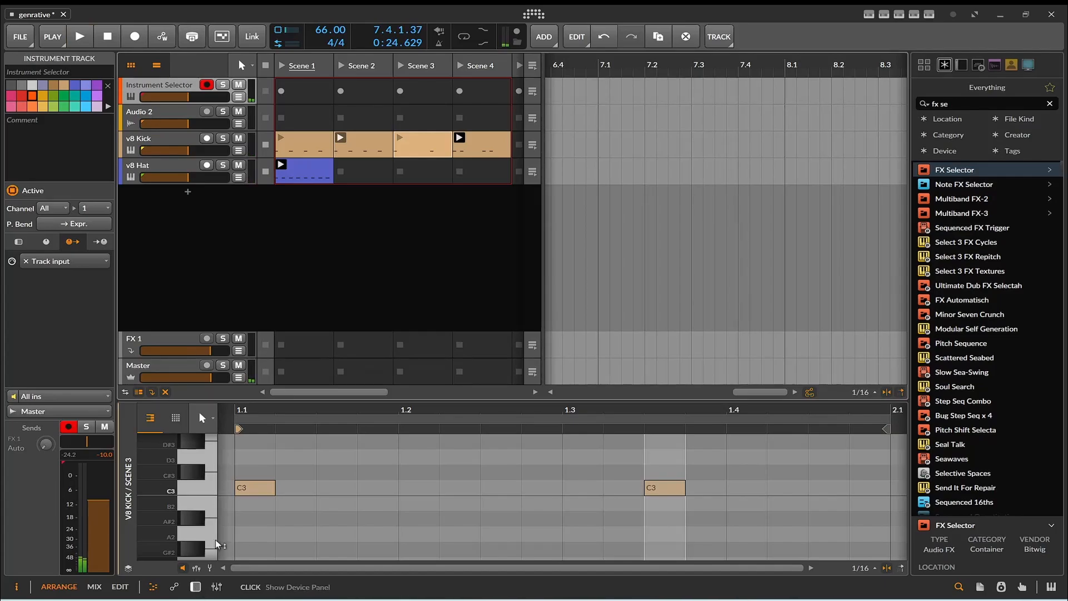
{"action": "left_click", "coordinate": [195, 588]}
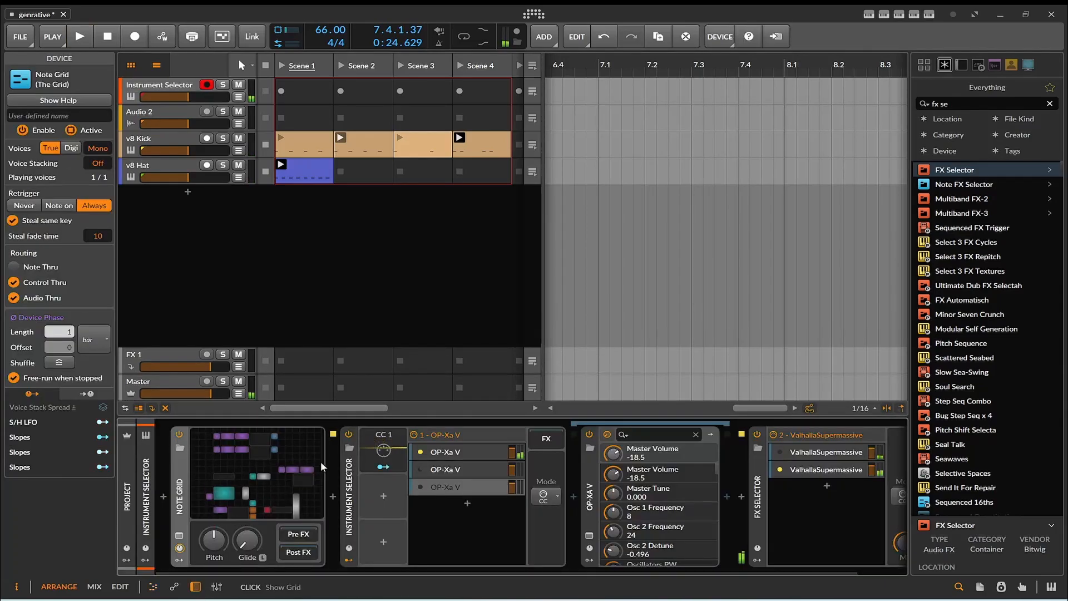
{"action": "left_click", "coordinate": [274, 466]}
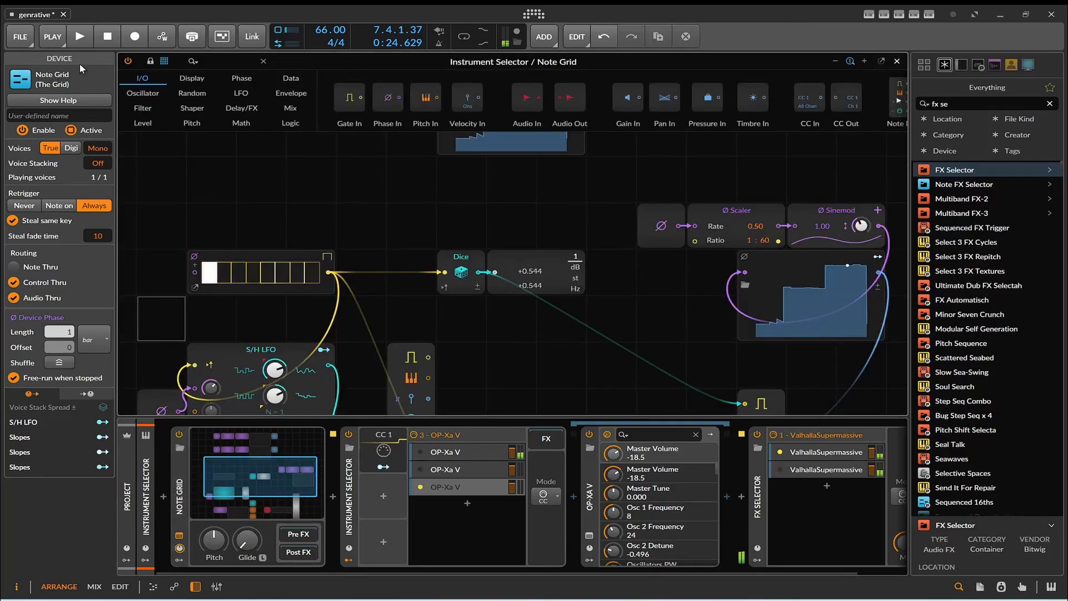
- Reset the transport, play briefly to test how the Note Grid starts, and dismiss the system notification
{"action": "left_click", "coordinate": [112, 39]}
{"action": "key", "text": "space"}
{"action": "left_click", "coordinate": [104, 40]}
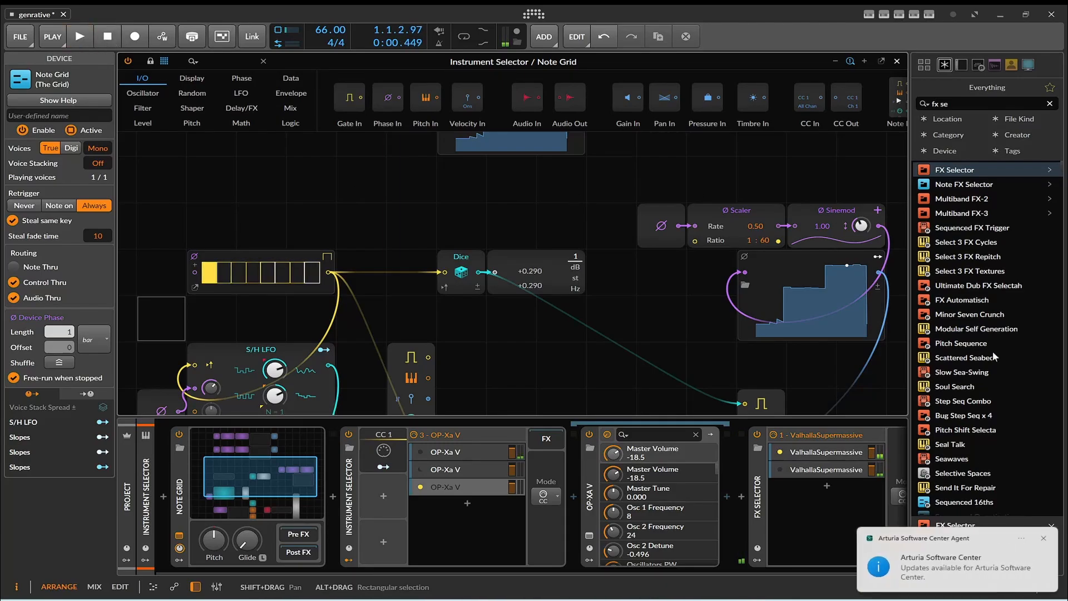
{"action": "left_click", "coordinate": [1043, 538]}
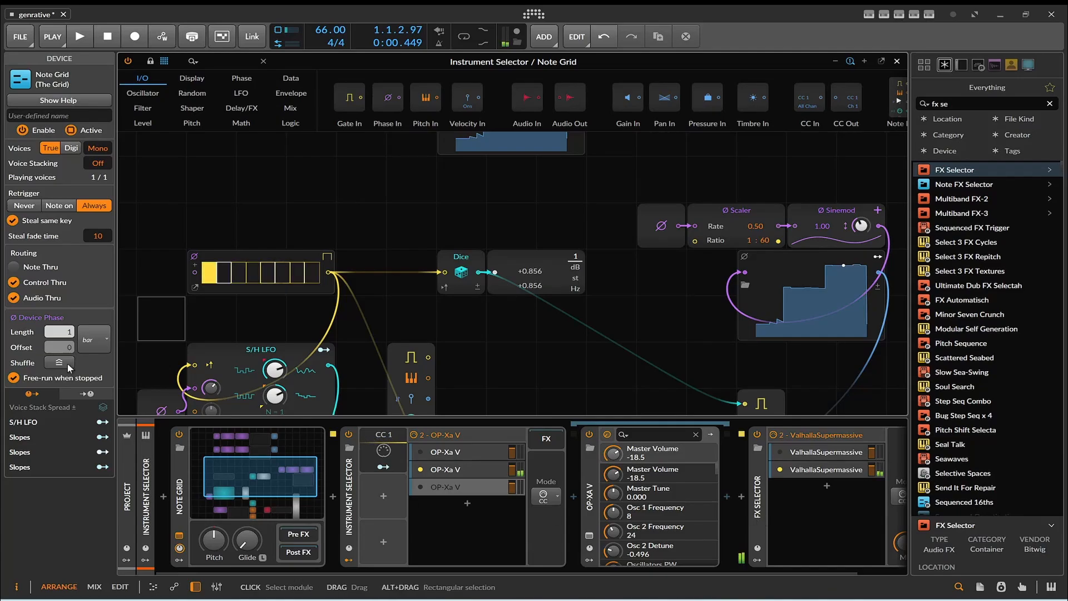
- Disable Free-run when stopped for the Note Grid and test starting and stopping playback
{"action": "left_click", "coordinate": [67, 380]}
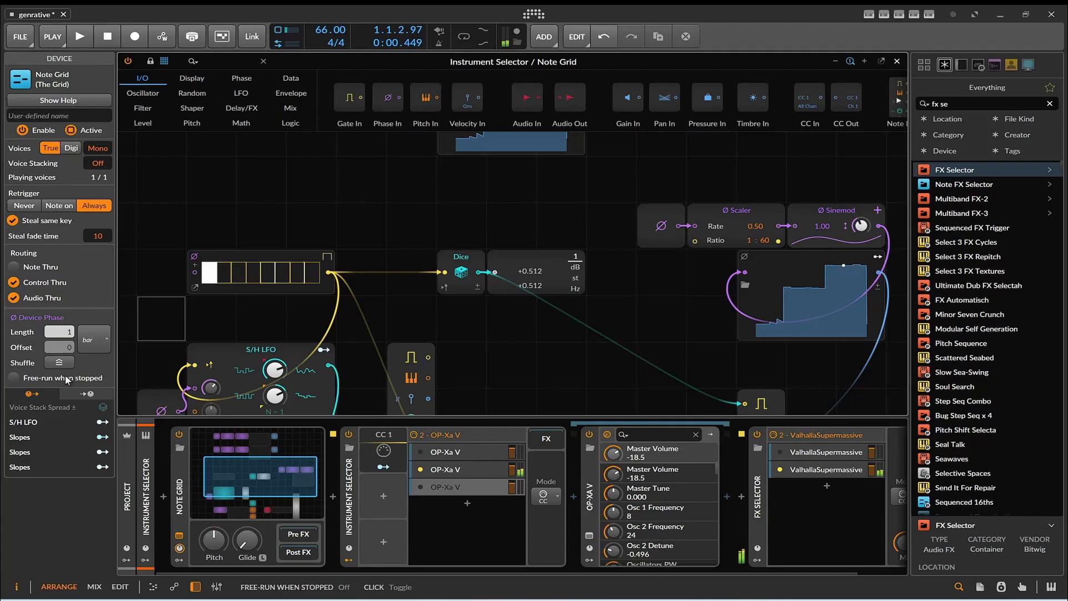
{"action": "left_click", "coordinate": [88, 38]}
{"action": "left_click", "coordinate": [102, 40]}
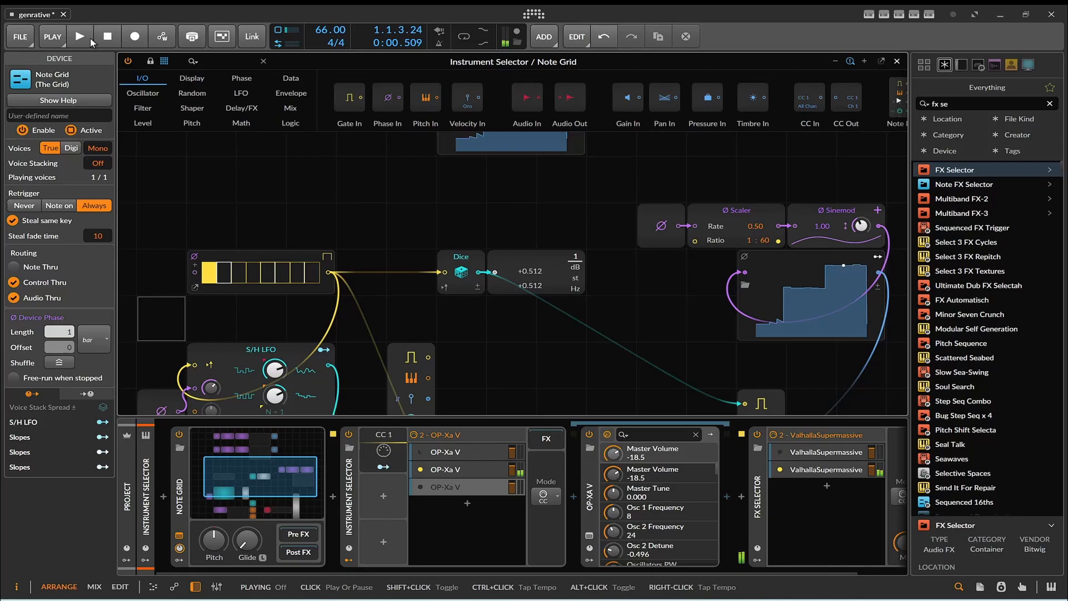
{"action": "left_click_drag", "start_coordinate": [298, 218], "coordinate": [231, 143]}
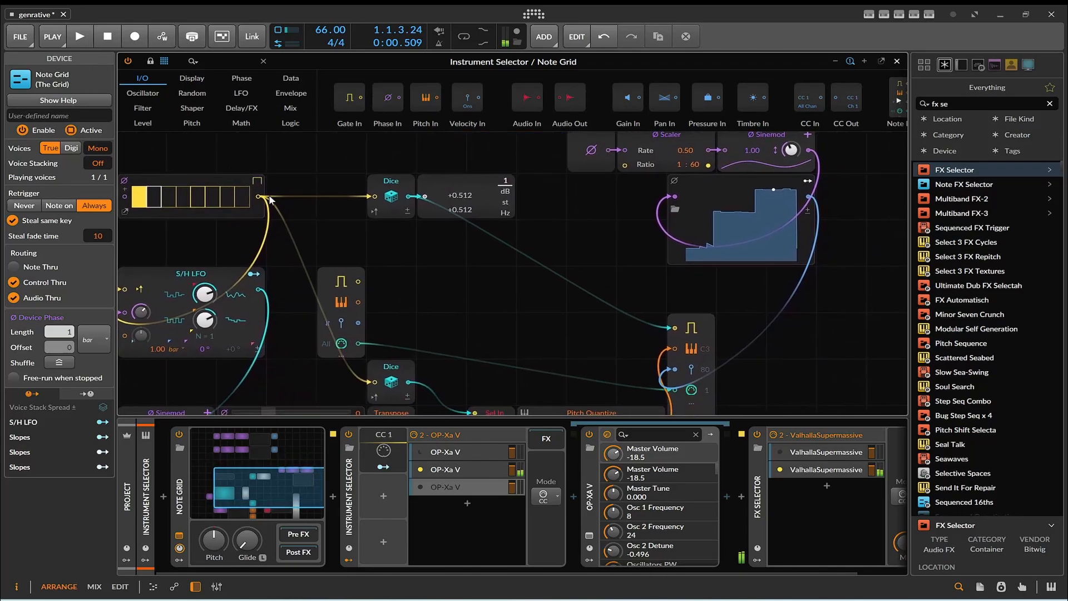
{"action": "left_click_drag", "start_coordinate": [500, 273], "coordinate": [568, 389]}
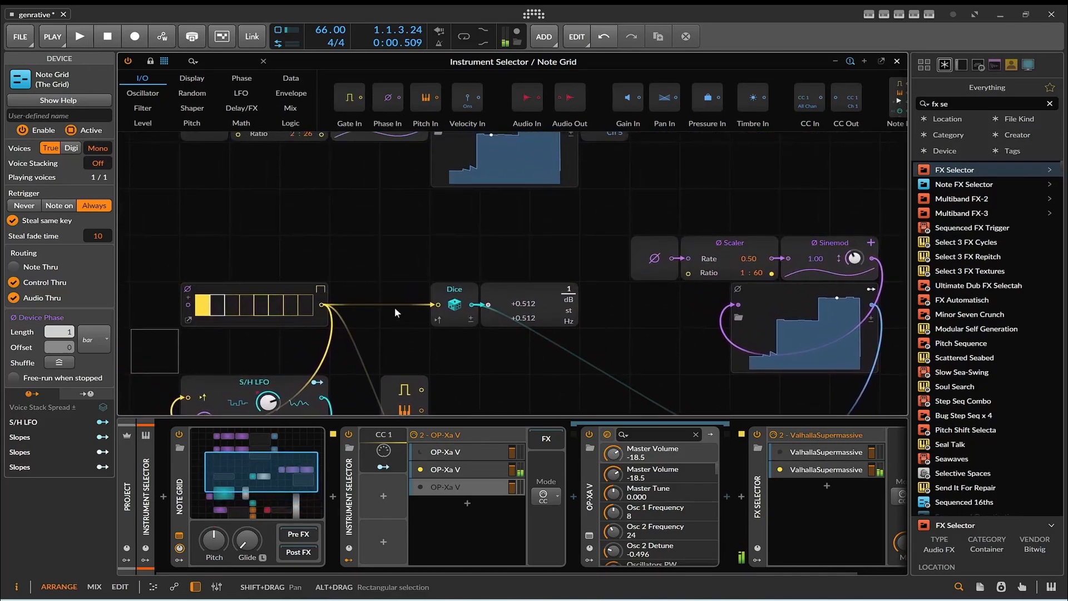
{"action": "left_click", "coordinate": [79, 37]}
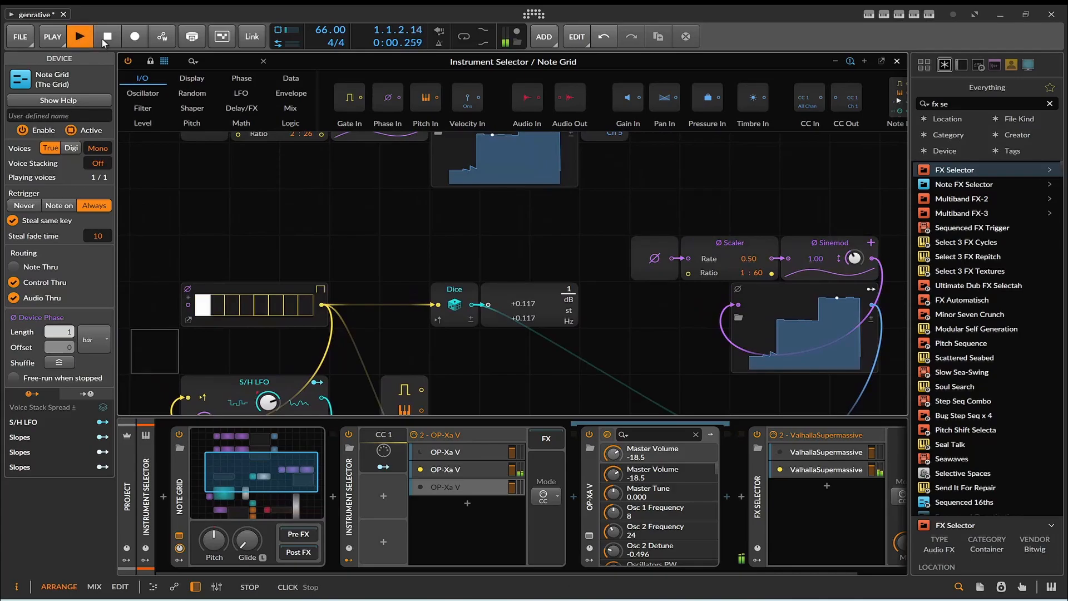
{"action": "left_click", "coordinate": [107, 38]}
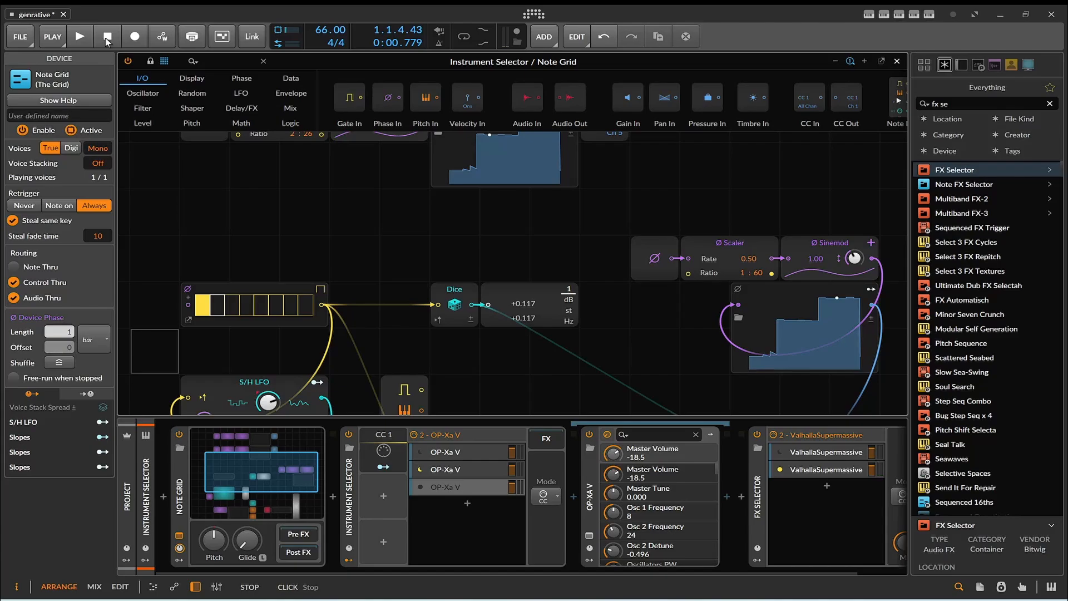
- Close the Note Grid editor and duplicate the Instrument Selector track
{"action": "left_click_drag", "start_coordinate": [357, 219], "coordinate": [437, 173]}
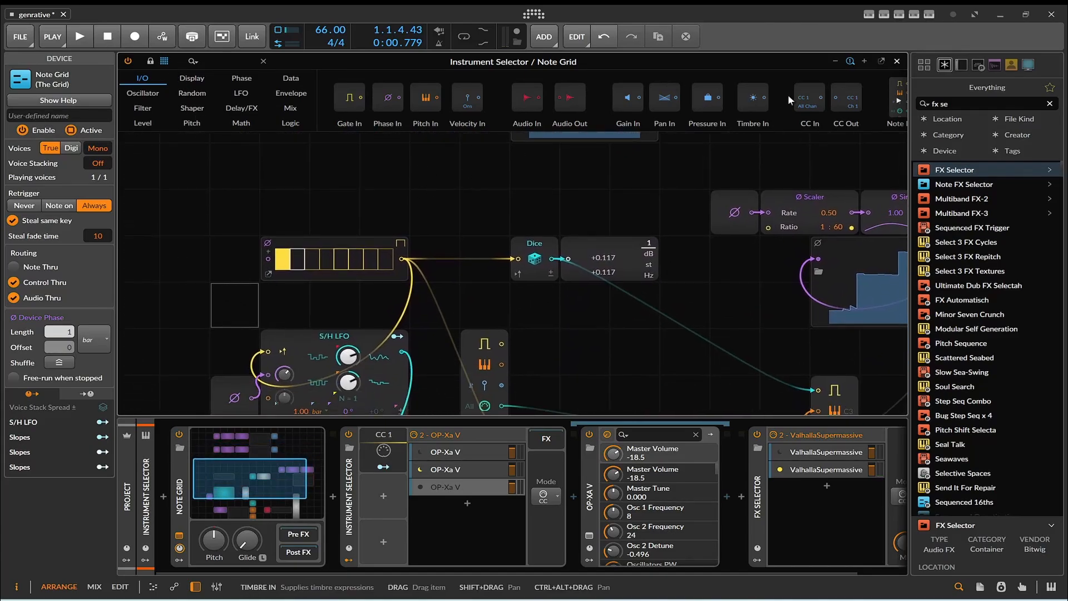
{"action": "left_click", "coordinate": [897, 61]}
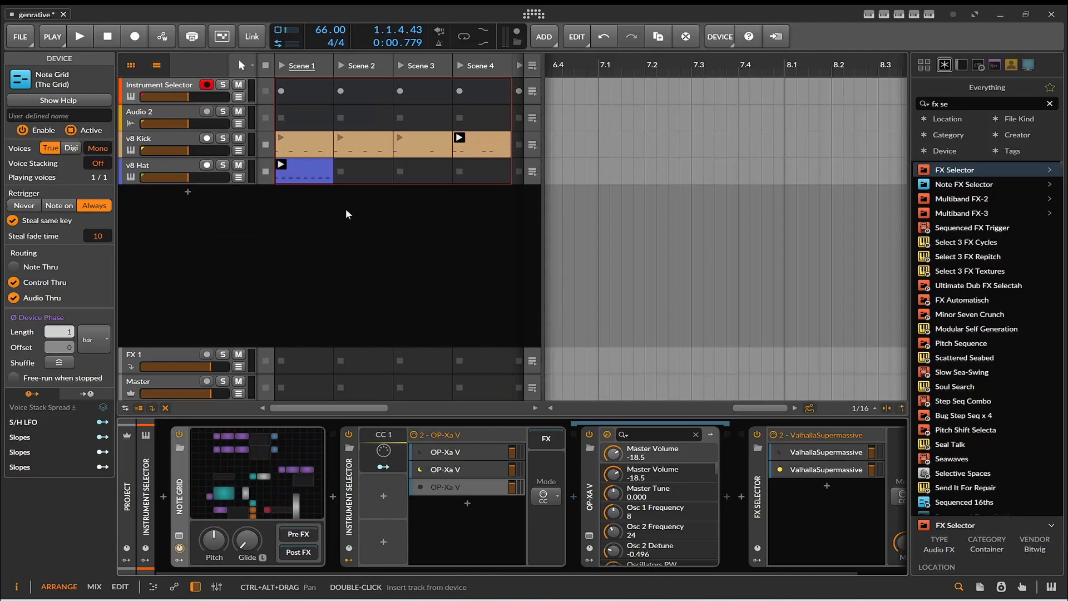
{"action": "right_click", "coordinate": [163, 81]}
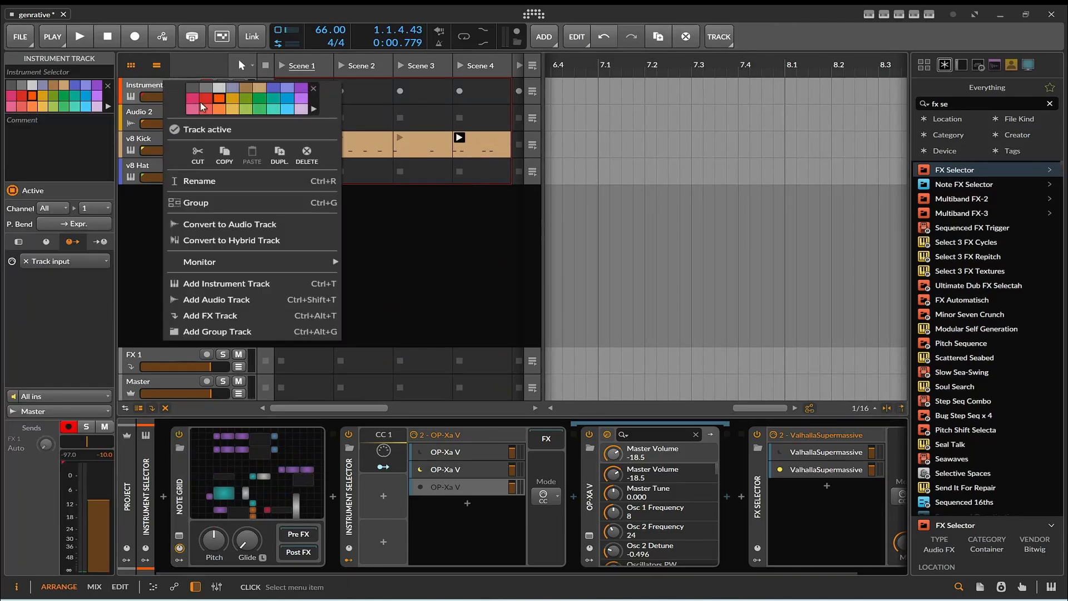
{"action": "left_click", "coordinate": [276, 156]}
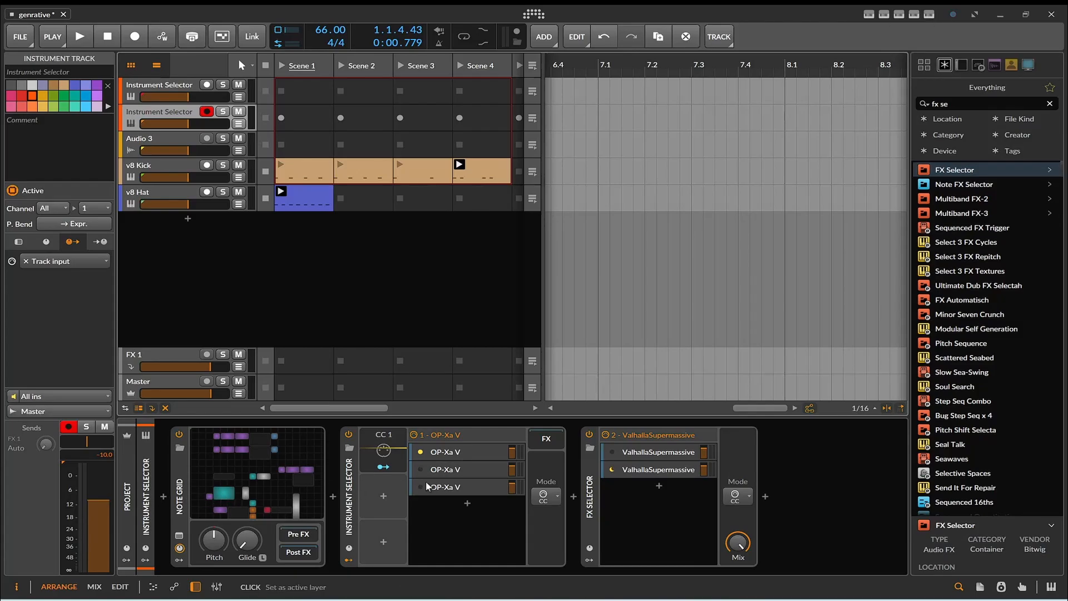
- Delete the second OP-Xa V layer and the whole Instrument Selector device from the duplicated track
{"action": "left_click", "coordinate": [462, 469]}
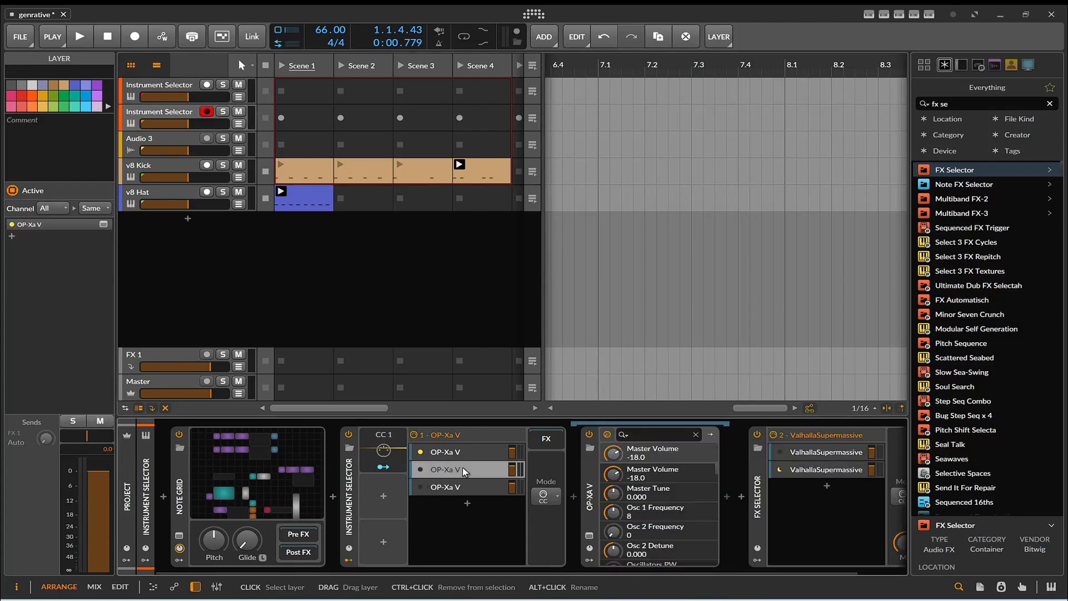
{"action": "key", "text": "Delete"}
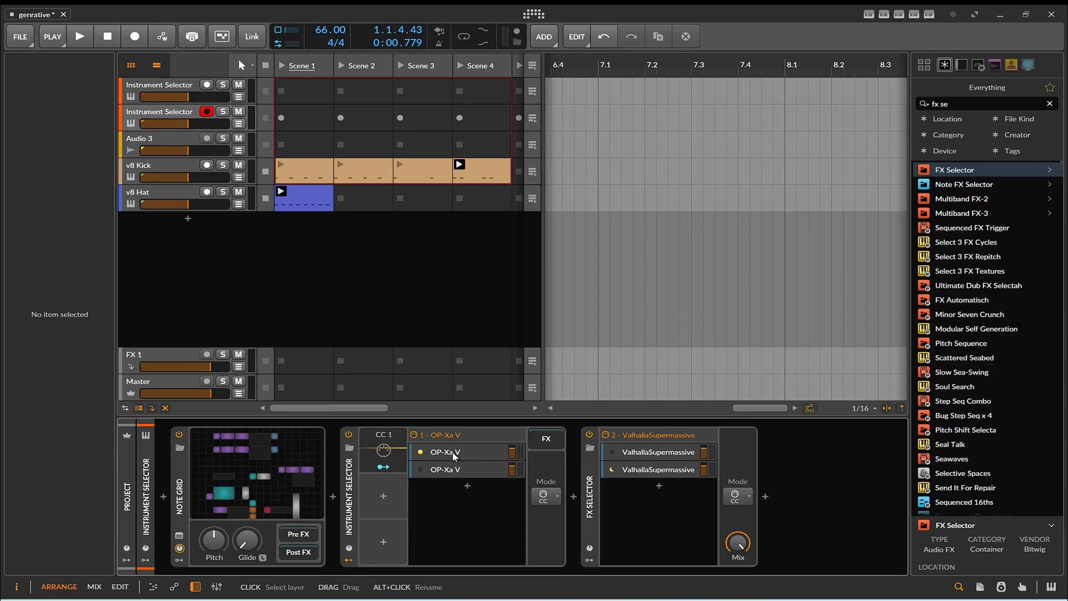
{"action": "left_click", "coordinate": [353, 489]}
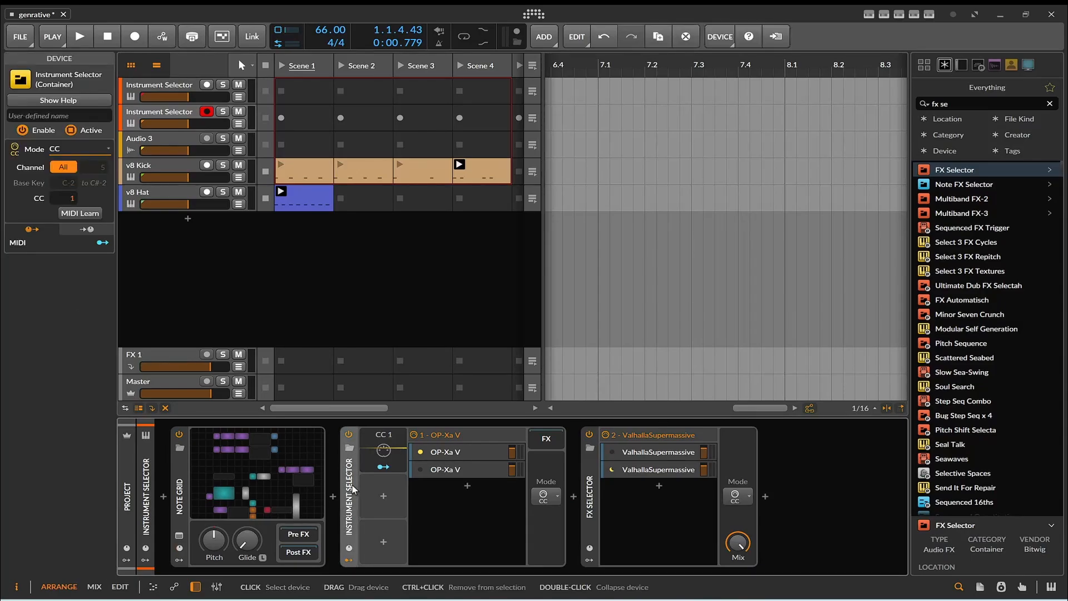
{"action": "key", "text": "Delete"}
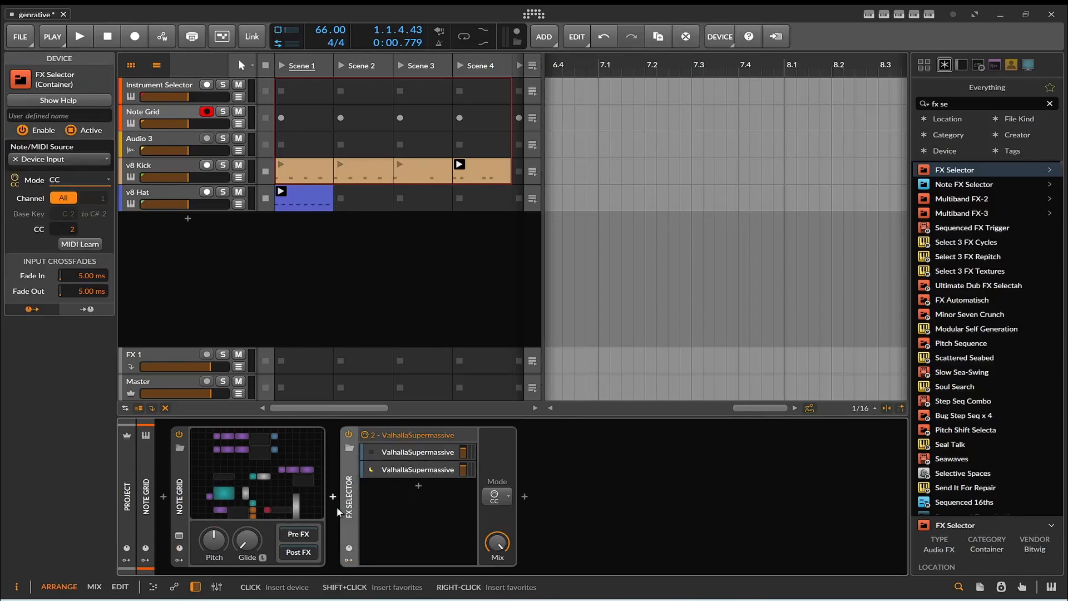
- Insert the Arturia Jup-8 V4 instrument between the Note Grid and the FX Selector, searching for "art"
{"action": "left_click", "coordinate": [335, 498]}
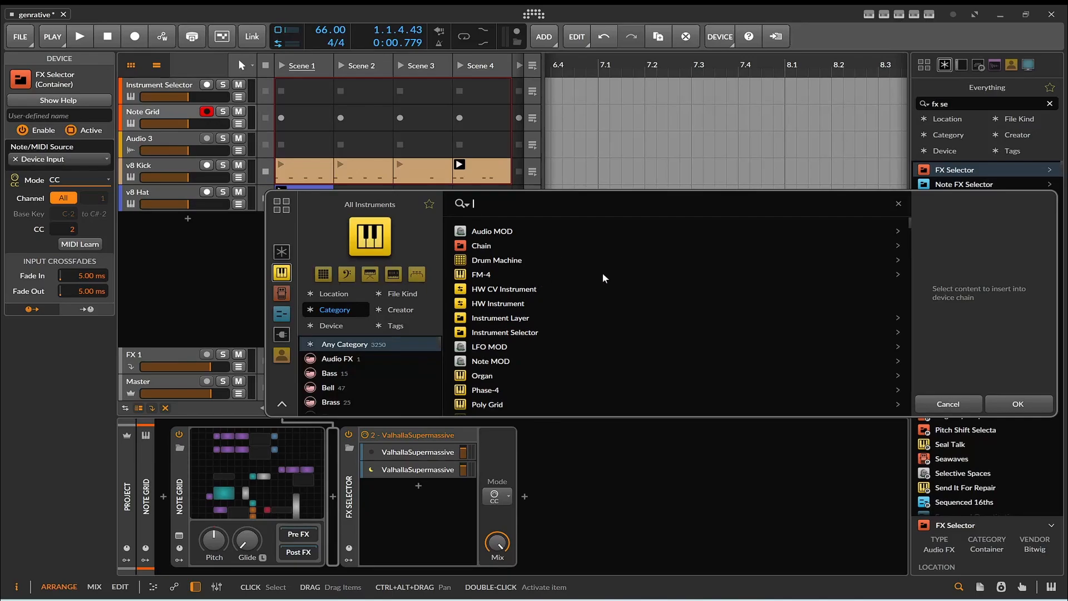
{"action": "type", "text": "art"}
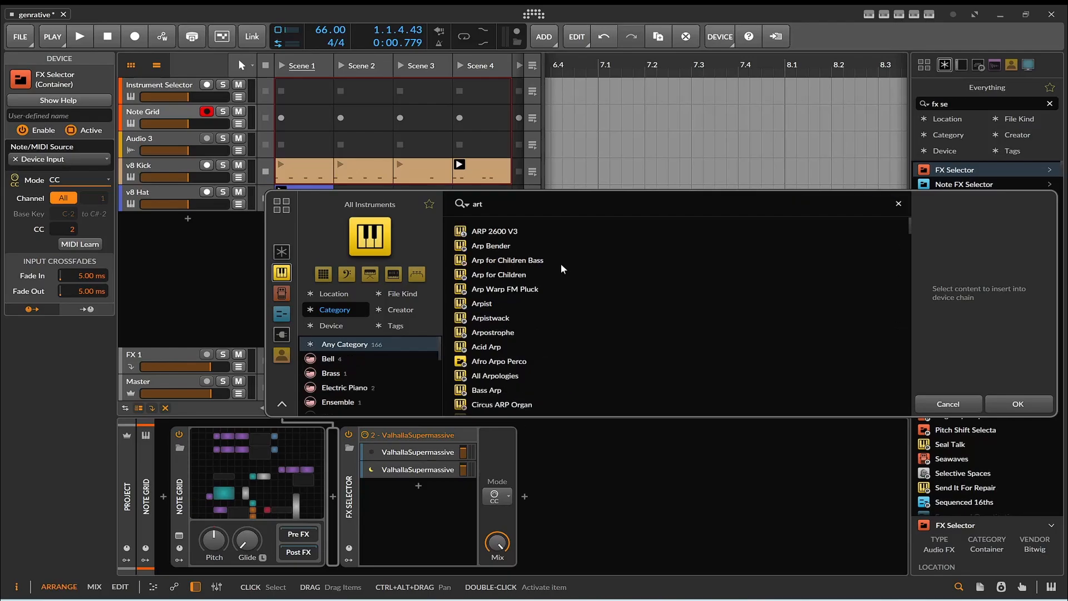
{"action": "scroll", "coordinate": [555, 278], "scroll_direction": "down", "scroll_amount": 3}
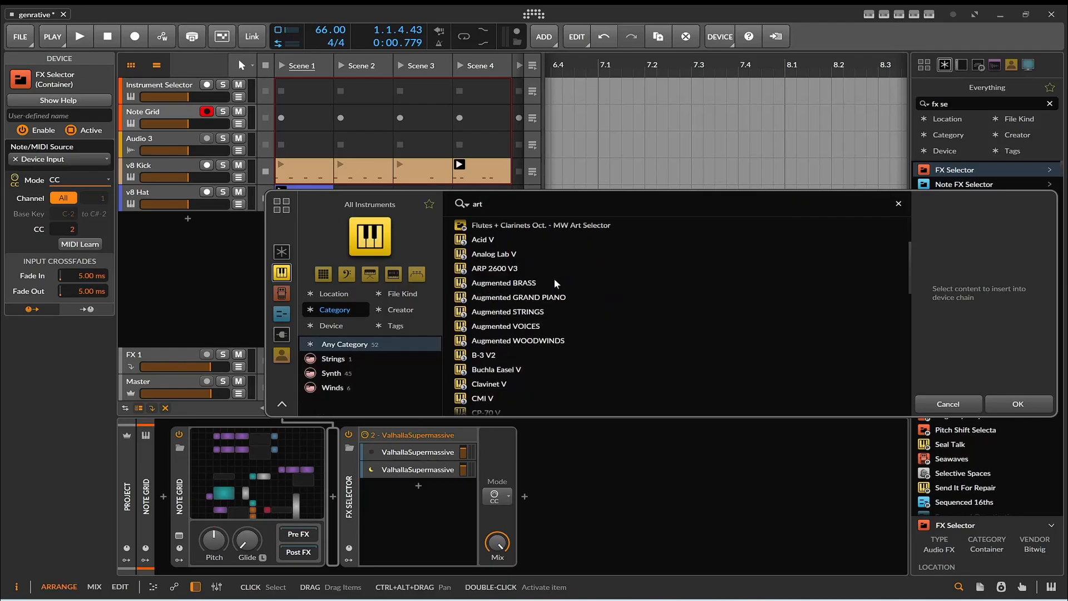
{"action": "scroll", "coordinate": [555, 284], "scroll_direction": "down", "scroll_amount": 3}
{"action": "scroll", "coordinate": [556, 282], "scroll_direction": "down", "scroll_amount": 5}
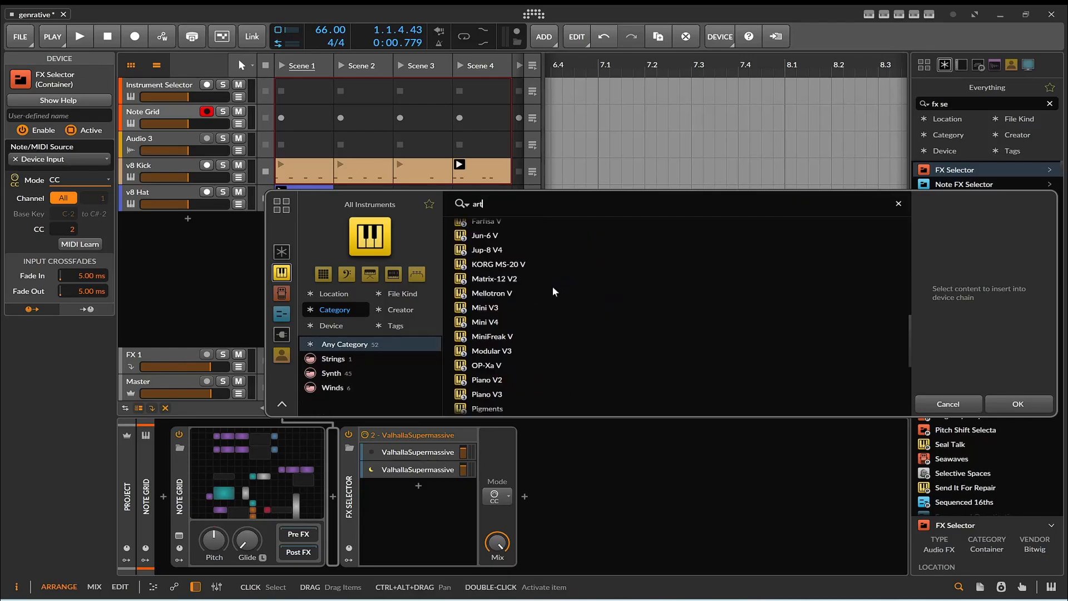
{"action": "double_click", "coordinate": [490, 249]}
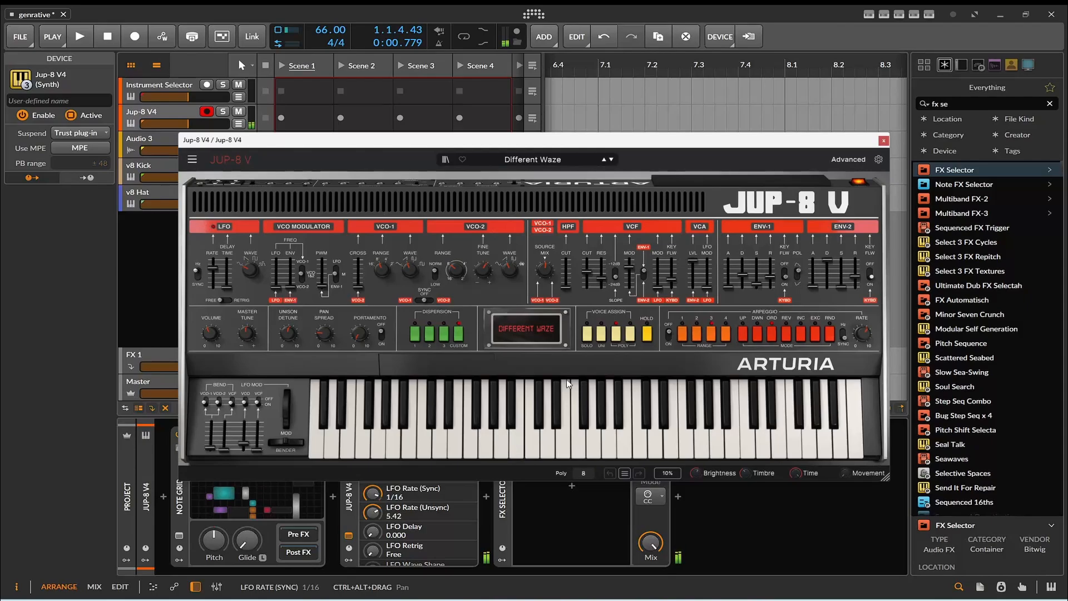
- Load the Bouncing Balls preset from the Keys category in Jup-8 V and audition it on the keyboard
{"action": "left_click", "coordinate": [560, 163]}
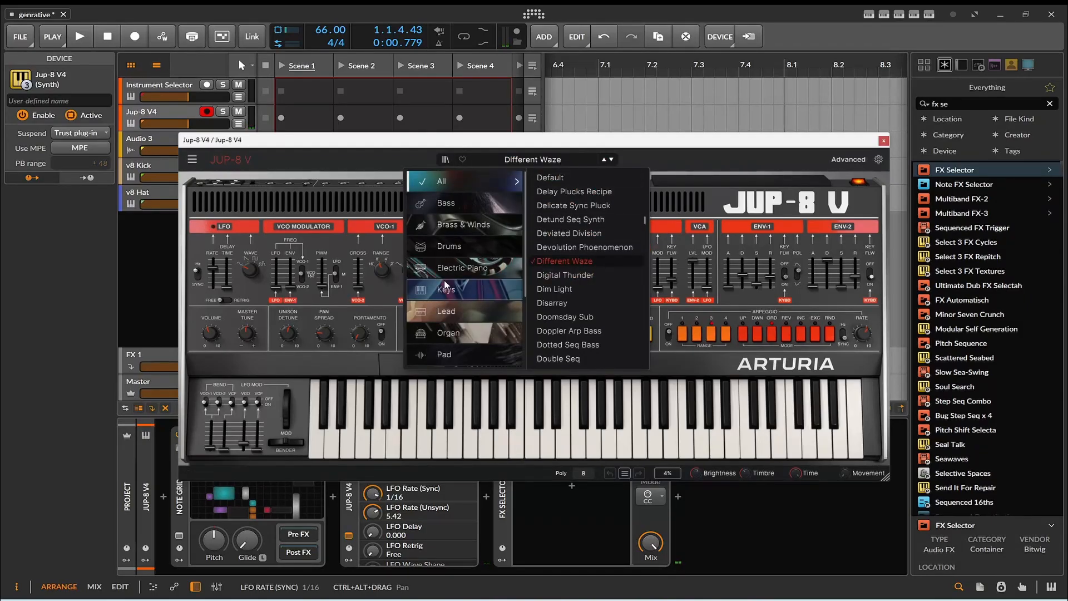
{"action": "mouse_move", "coordinate": [448, 290]}
{"action": "left_click", "coordinate": [579, 247]}
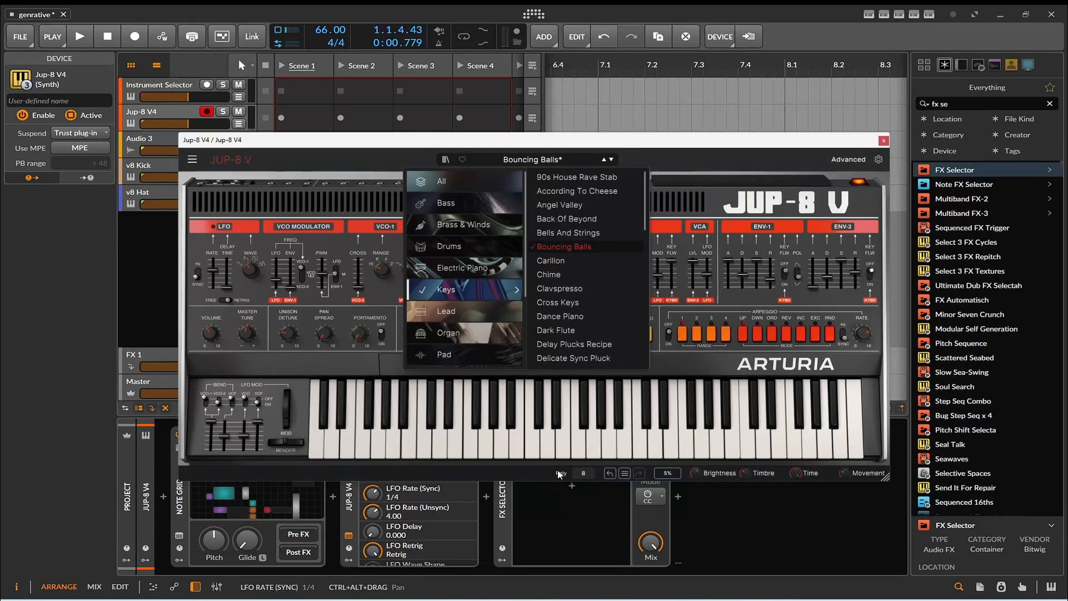
{"action": "left_click", "coordinate": [577, 449]}
{"action": "left_click", "coordinate": [610, 452]}
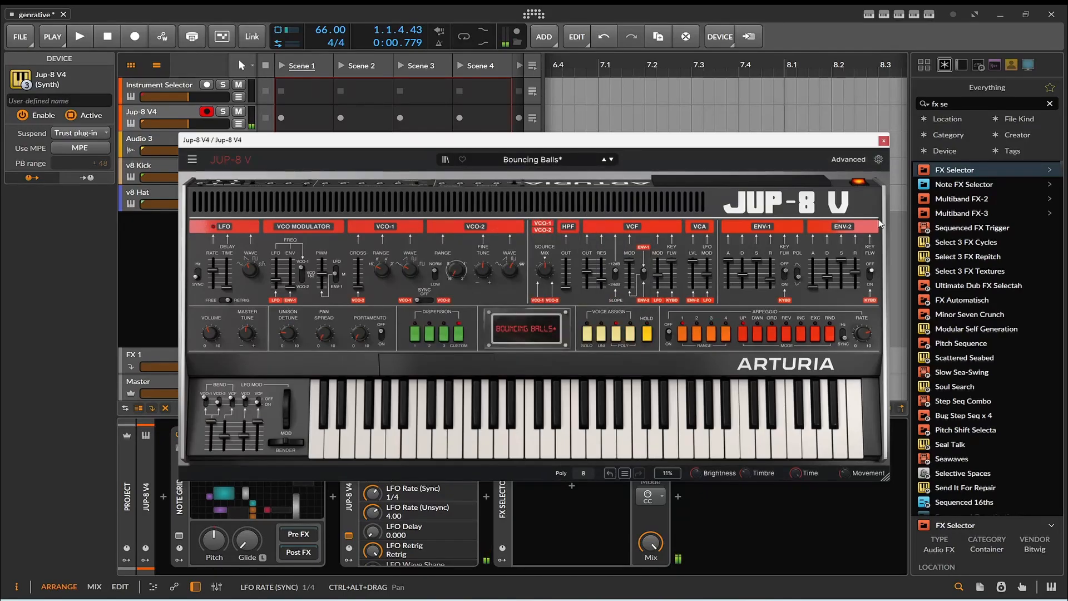
- Close the Jup-8 V window and open the track's Note Grid to examine its CC, gate and pitch modules
{"action": "left_click", "coordinate": [883, 141]}
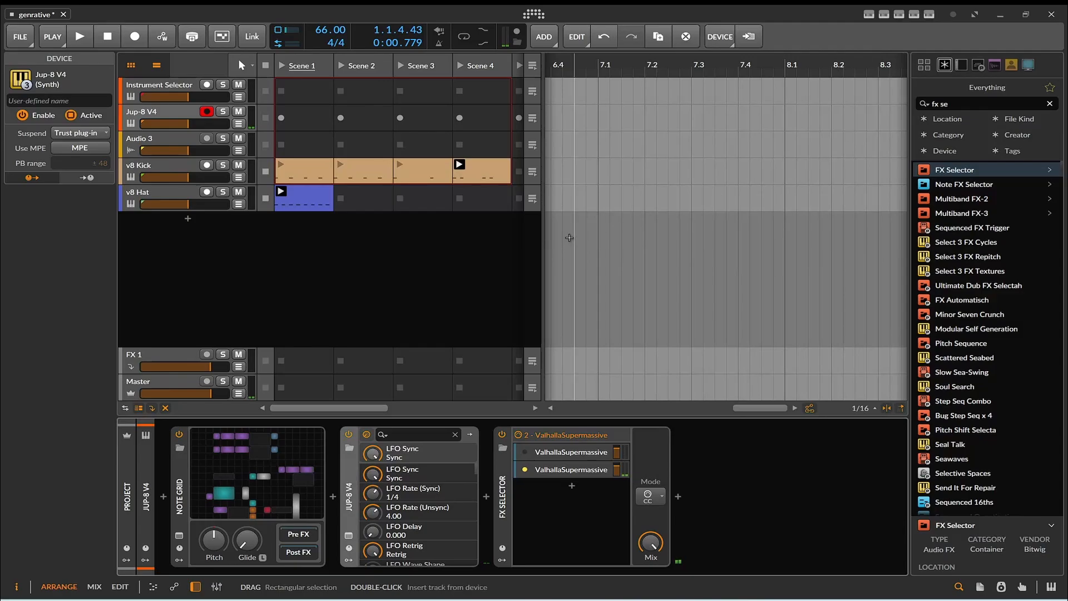
{"action": "left_click", "coordinate": [295, 453]}
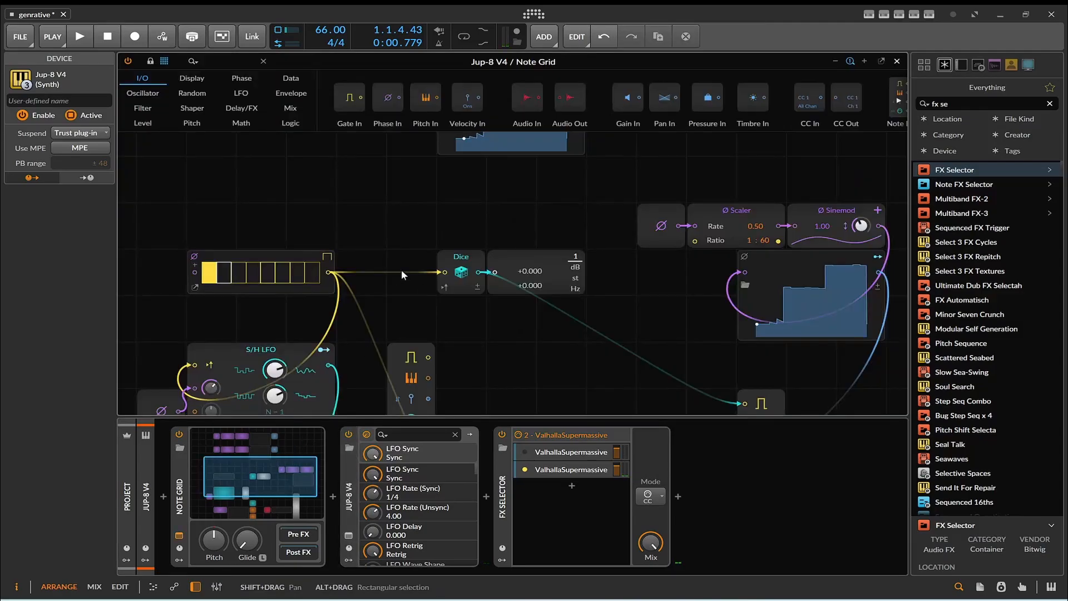
{"action": "scroll", "coordinate": [423, 262], "scroll_direction": "down", "scroll_amount": 5}
{"action": "scroll", "coordinate": [448, 254], "scroll_direction": "down", "scroll_amount": 3}
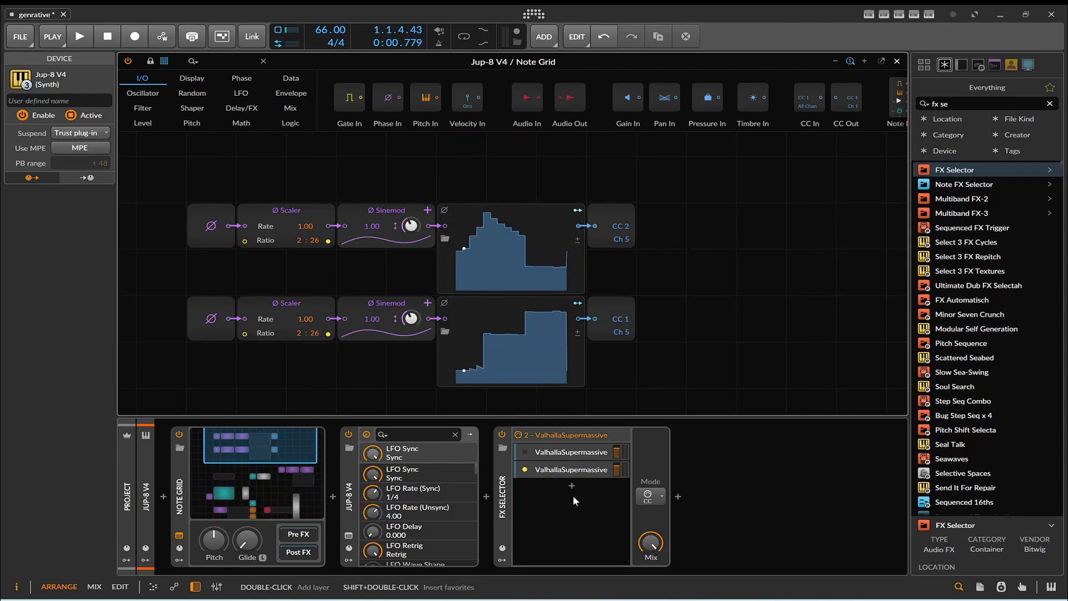
{"action": "scroll", "coordinate": [252, 303], "scroll_direction": "down", "scroll_amount": 7}
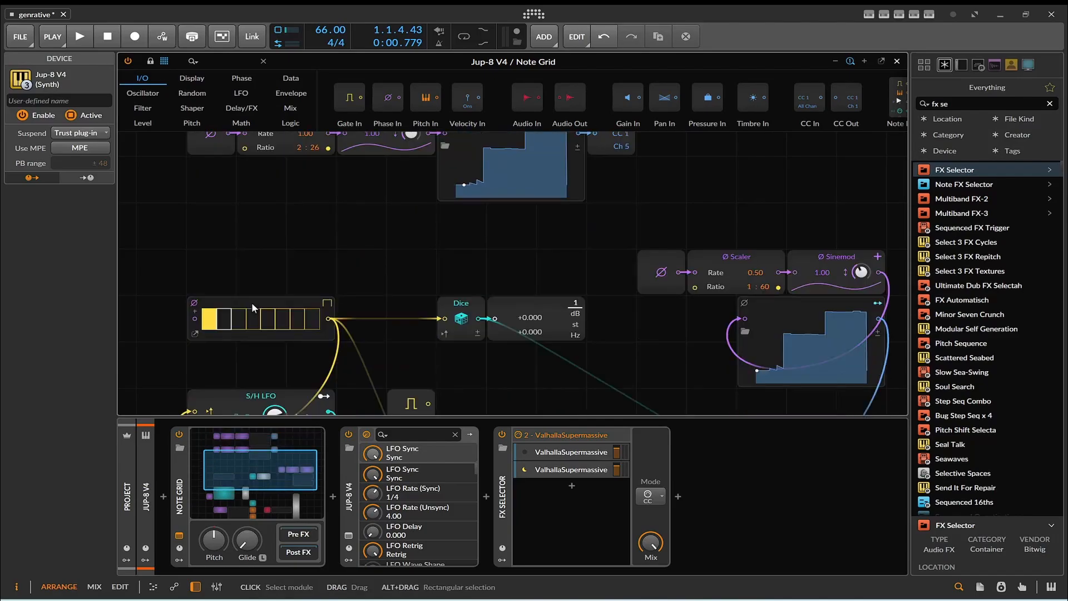
{"action": "scroll", "coordinate": [278, 301], "scroll_direction": "up", "scroll_amount": 1}
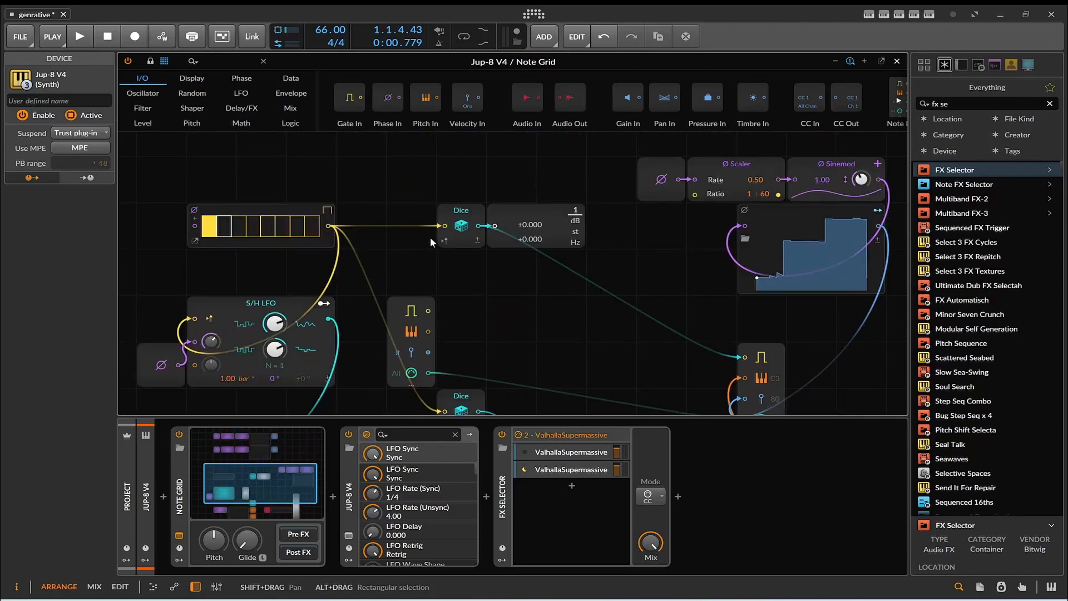
{"action": "left_click", "coordinate": [476, 212]}
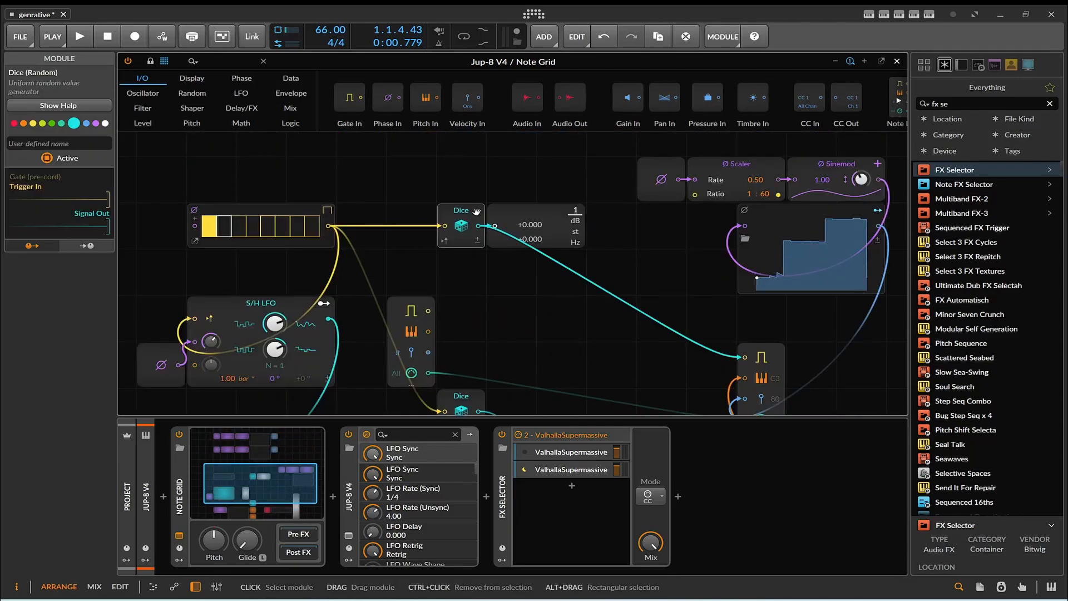
{"action": "scroll", "coordinate": [405, 245], "scroll_direction": "down", "scroll_amount": 3}
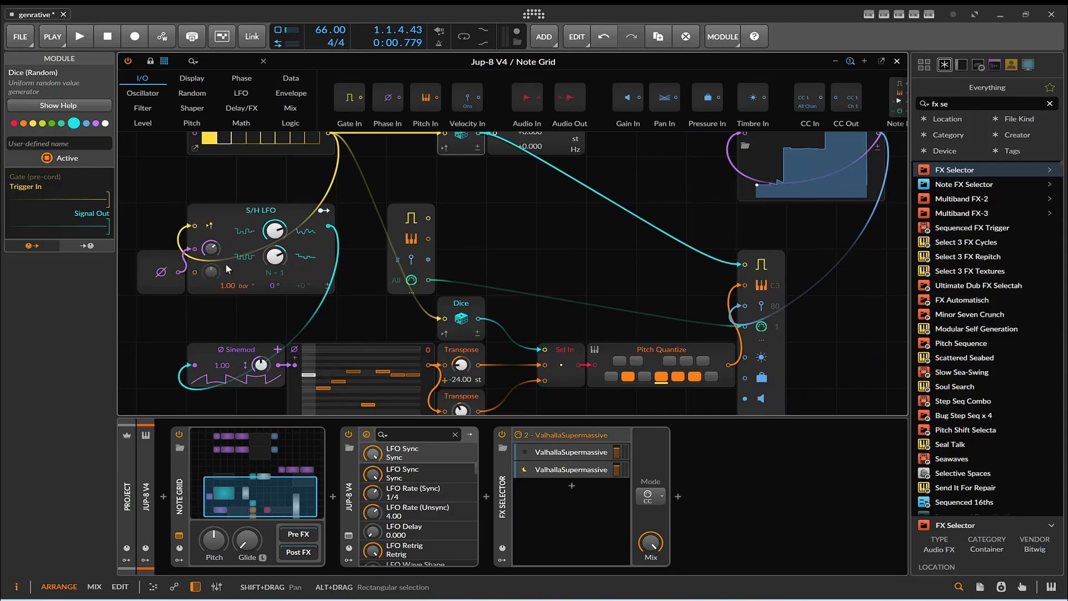
- Remove the Pitch Quantize cable from the note output's pitch input and connect the note input's pitch to it instead
{"action": "left_click_drag", "start_coordinate": [163, 284], "coordinate": [660, 386]}
{"action": "double_click", "coordinate": [744, 238]}
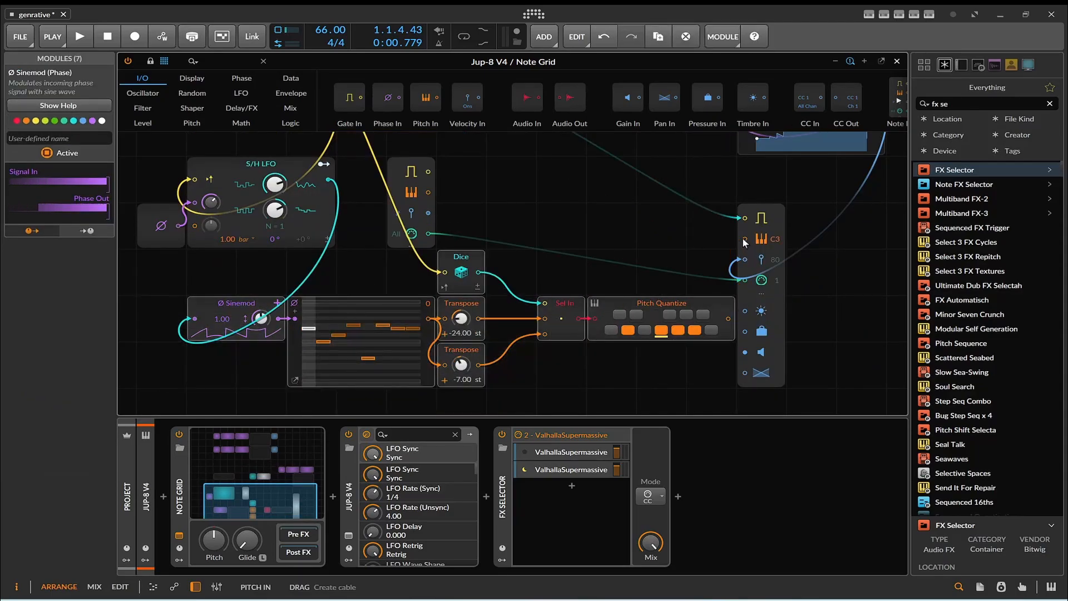
{"action": "left_click_drag", "start_coordinate": [428, 192], "coordinate": [745, 238]}
- Delete the upper Dice, the Value Readout beside it and the Gates sequencer from the Note Grid
{"action": "scroll", "coordinate": [686, 195], "scroll_direction": "up", "scroll_amount": 7}
{"action": "scroll", "coordinate": [686, 197], "scroll_direction": "down", "scroll_amount": 2}
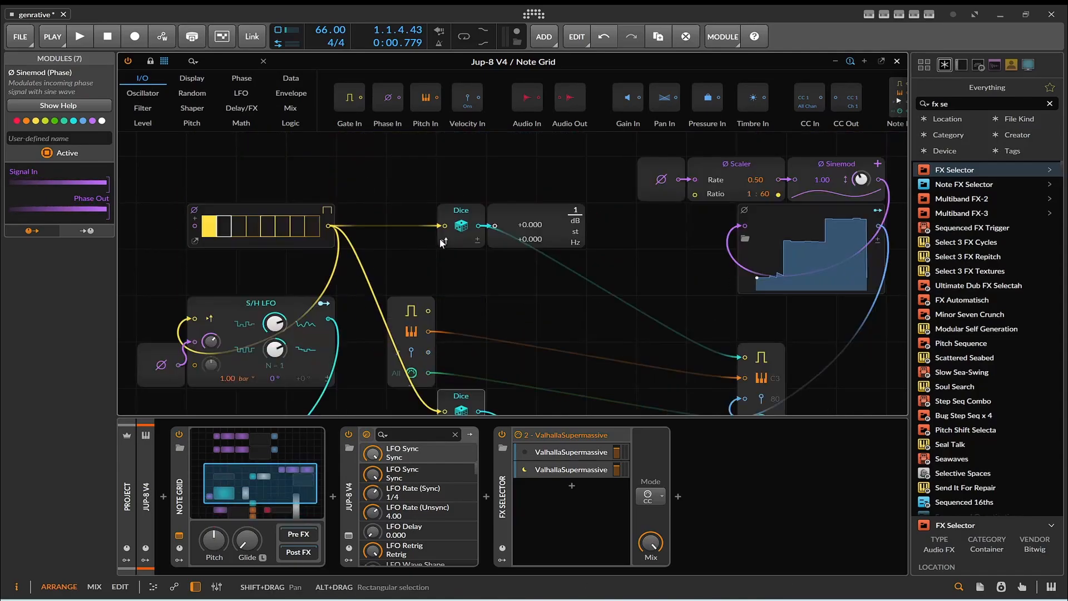
{"action": "left_click", "coordinate": [475, 217]}
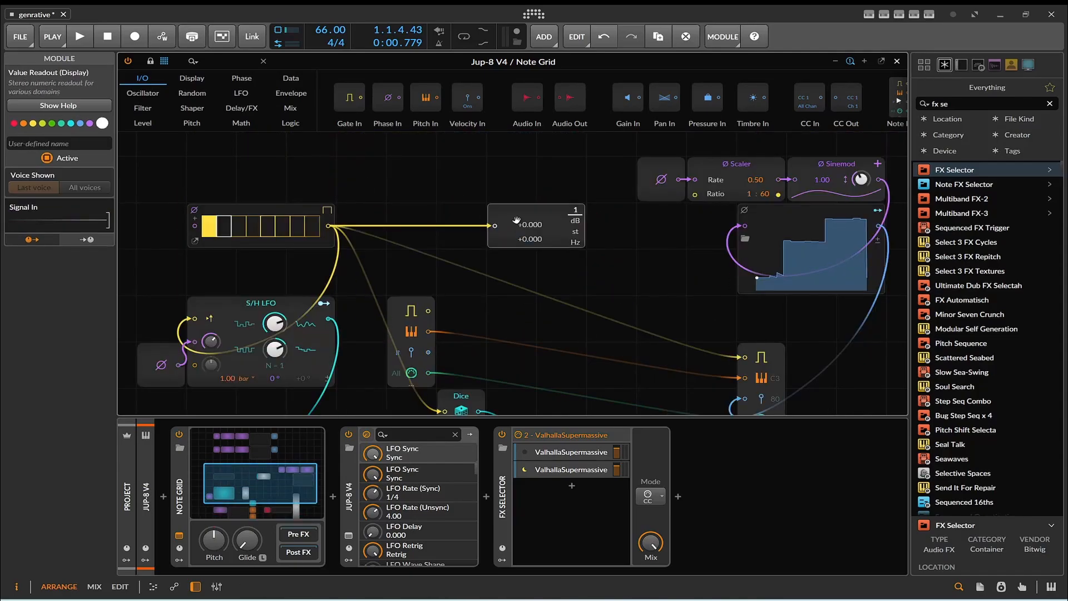
{"action": "key", "text": "Delete"}
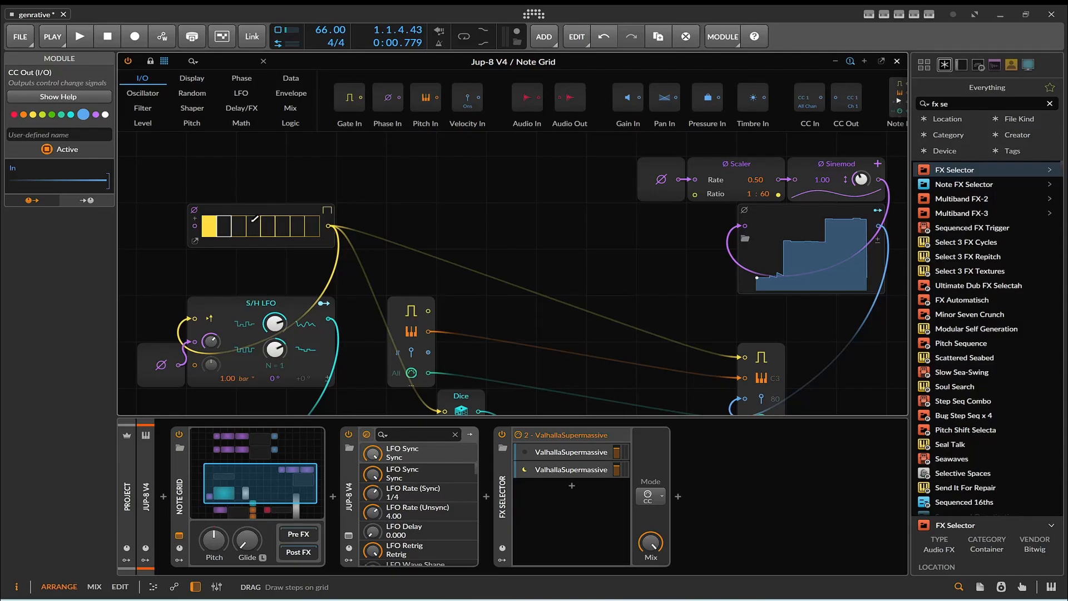
{"action": "left_click", "coordinate": [243, 210]}
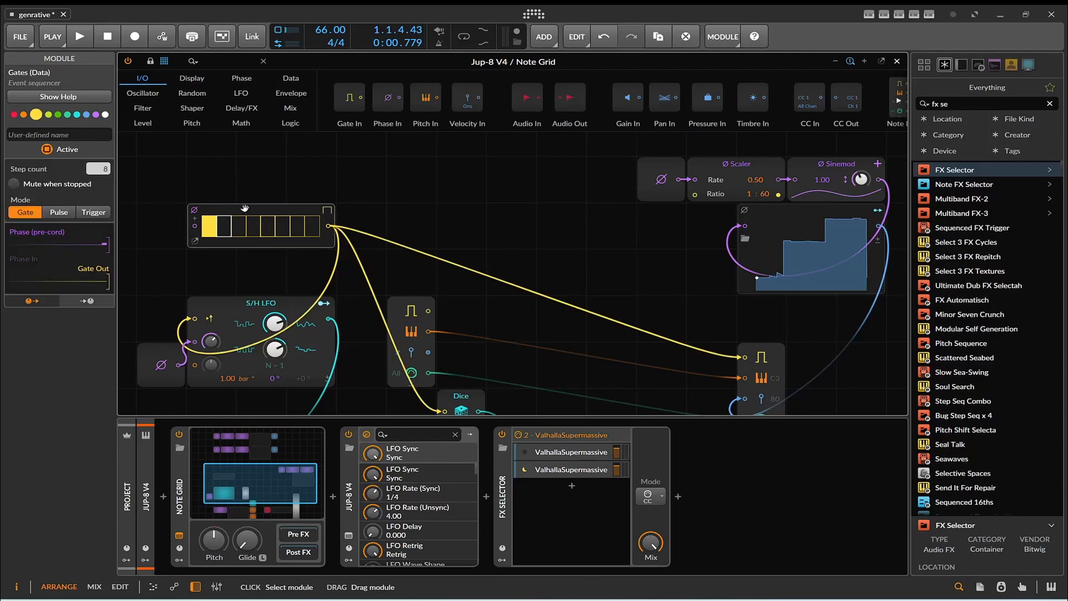
{"action": "key", "text": "Delete"}
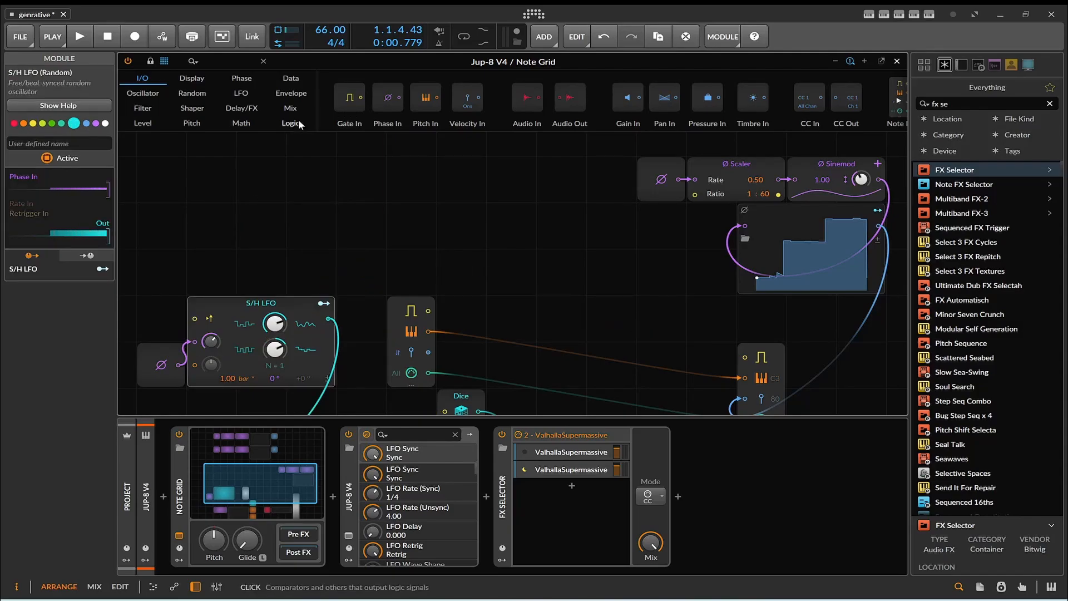
- Add a Triggers module from the Data category above the S/H LFO
{"action": "left_click", "coordinate": [283, 81]}
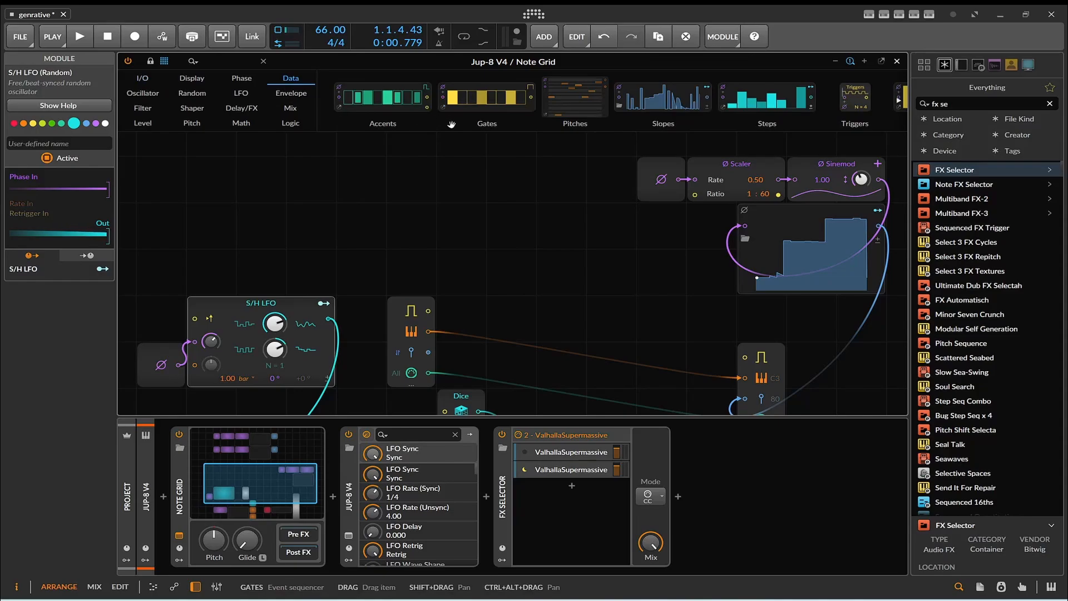
{"action": "scroll", "coordinate": [556, 100], "scroll_direction": "down", "scroll_amount": 3}
{"action": "left_click_drag", "start_coordinate": [555, 98], "coordinate": [227, 206]}
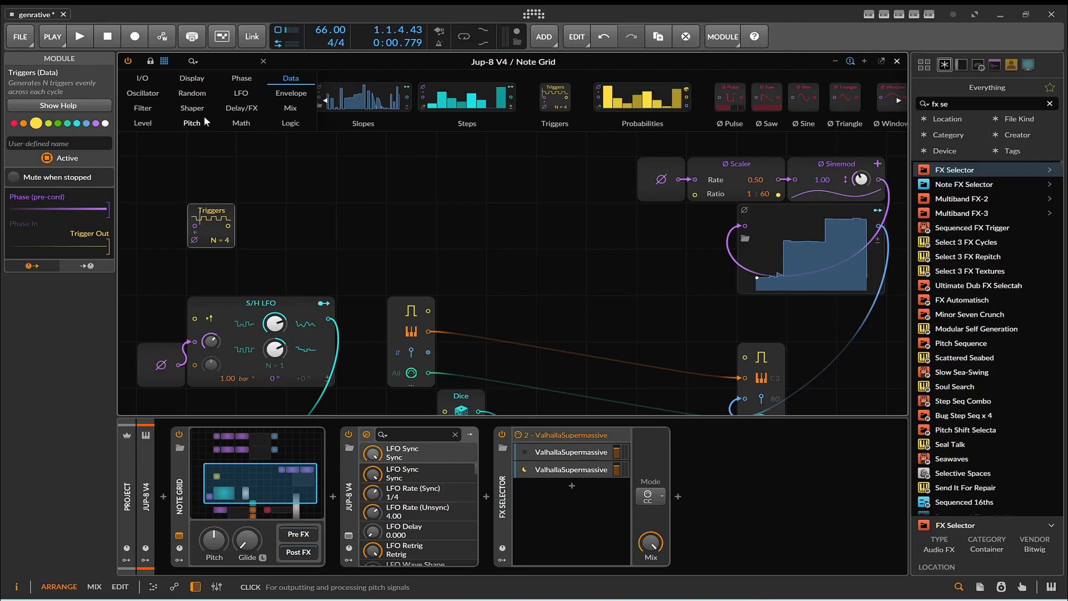
- Add a Dice module beside Triggers and wire Triggers through it to the note output's gate input
{"action": "left_click", "coordinate": [192, 93]}
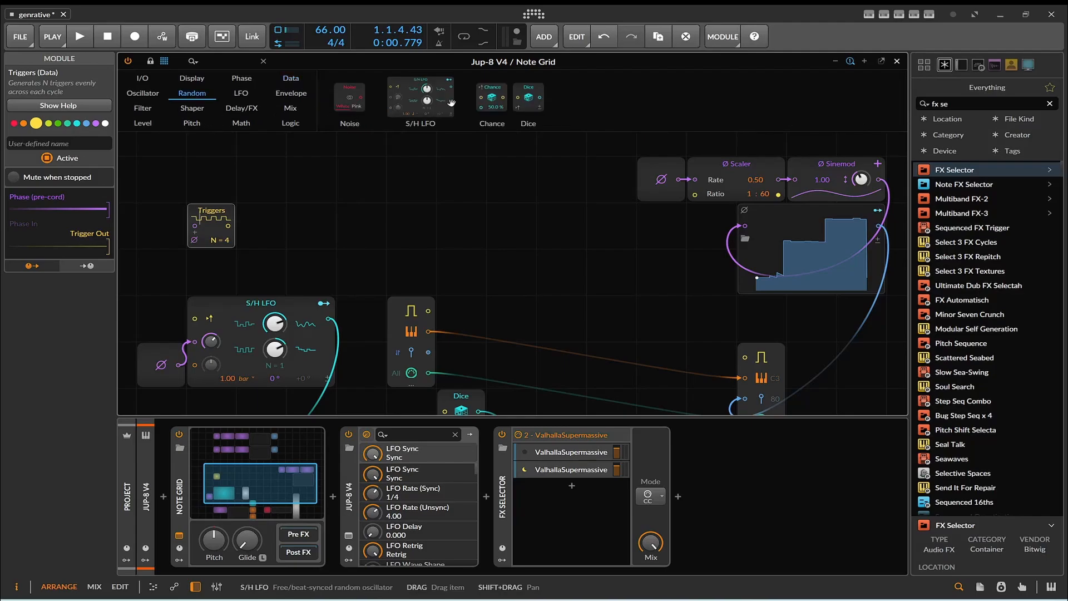
{"action": "left_click_drag", "start_coordinate": [529, 98], "coordinate": [305, 231]}
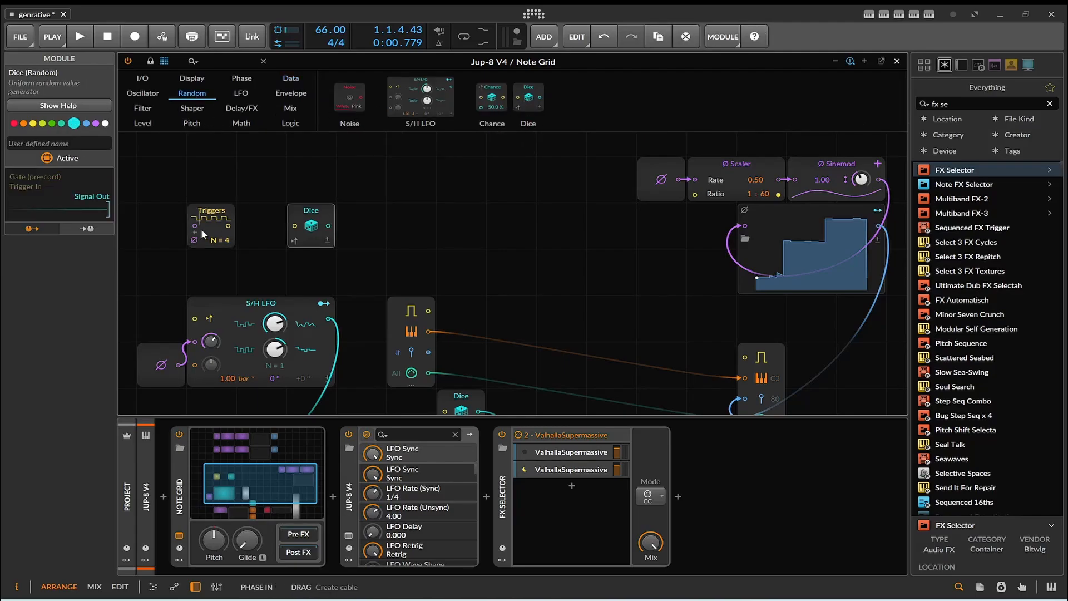
{"action": "left_click_drag", "start_coordinate": [229, 226], "coordinate": [745, 358]}
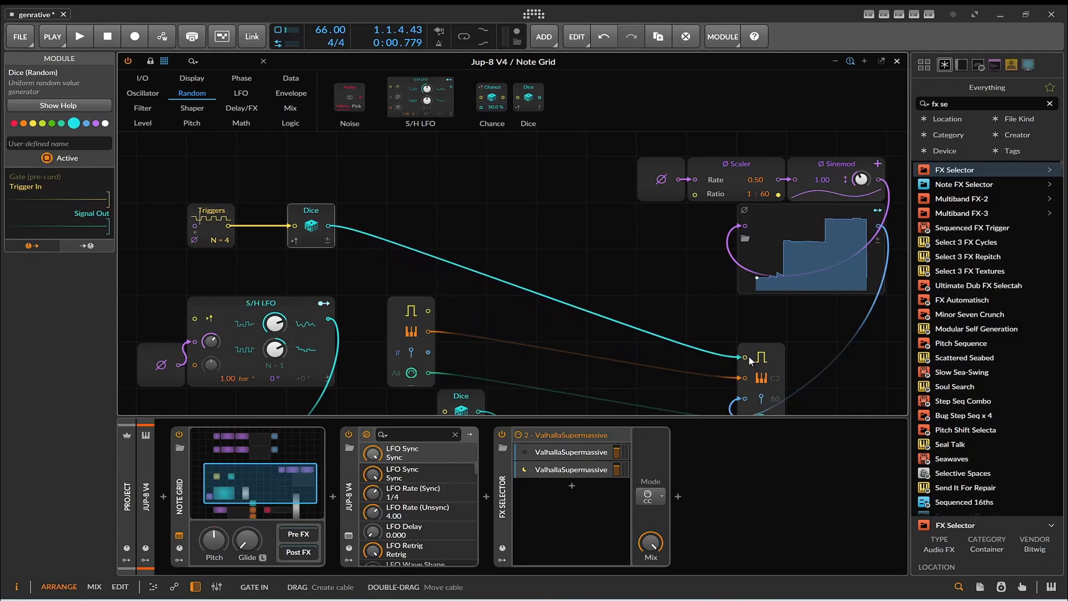
- Search the browser for "scal" and insert Scaler 2 between the Note Grid and Jup-8 V4
{"action": "scroll", "coordinate": [466, 247], "scroll_direction": "down", "scroll_amount": 5}
{"action": "scroll", "coordinate": [465, 247], "scroll_direction": "up", "scroll_amount": 3}
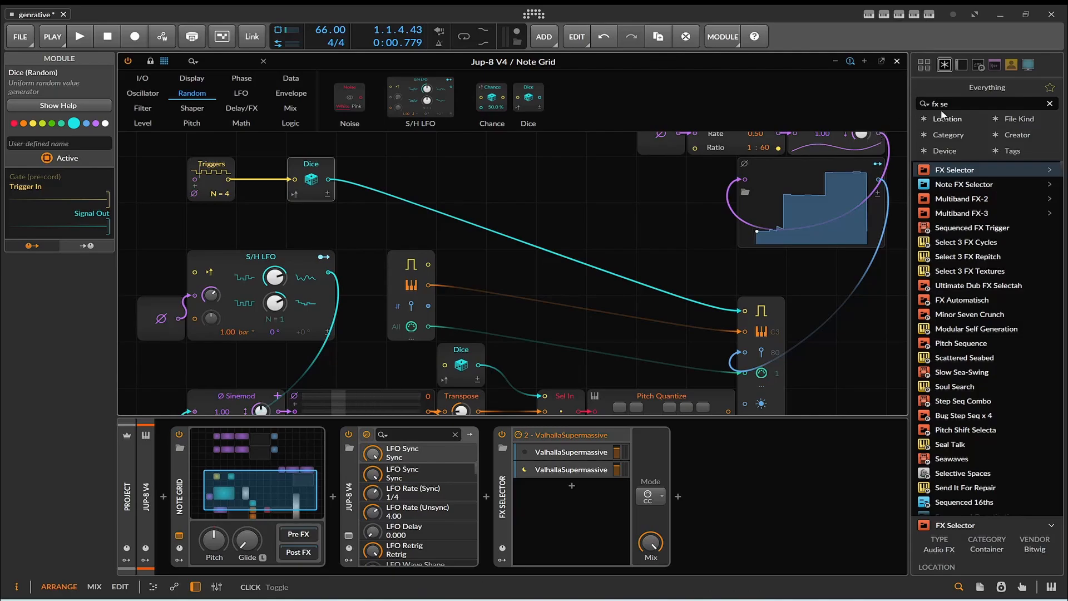
{"action": "left_click_drag", "start_coordinate": [952, 104], "coordinate": [830, 101]}
{"action": "type", "text": "scal"}
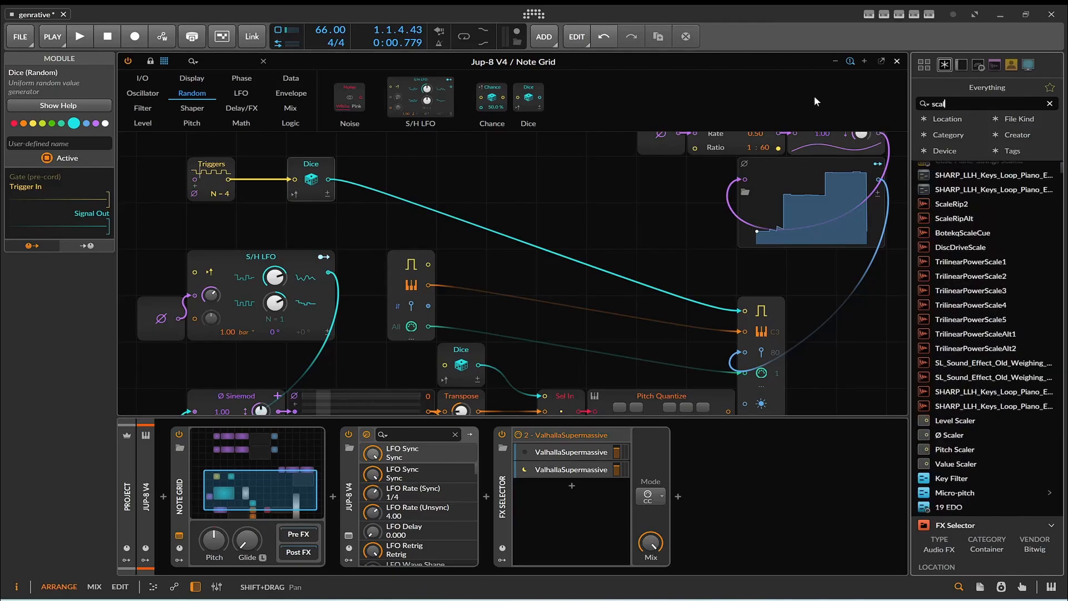
{"action": "left_click_drag", "start_coordinate": [943, 168], "coordinate": [334, 496]}
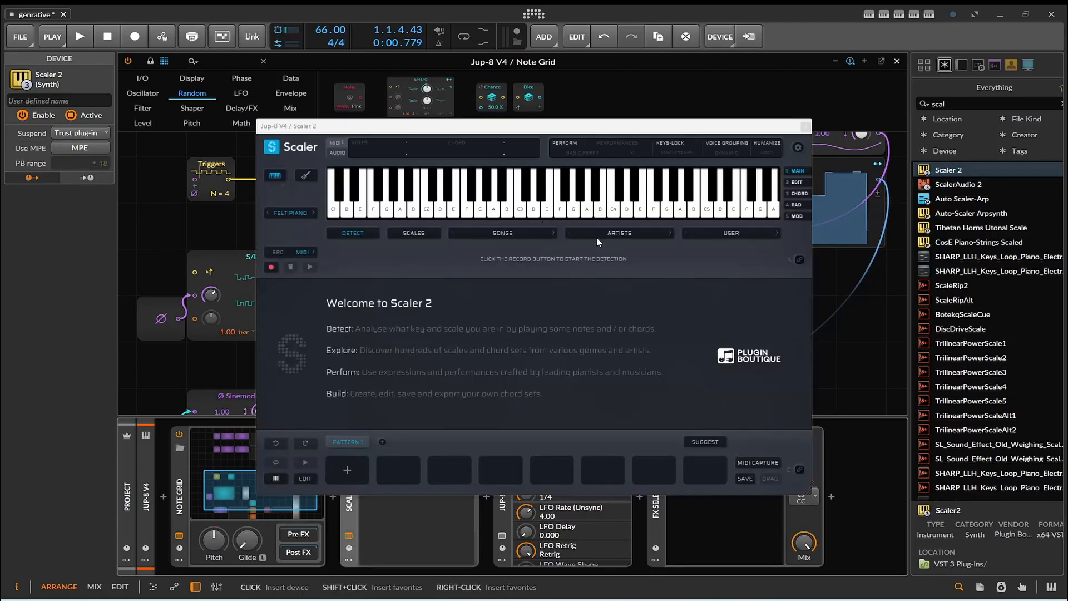
- Load the Ambient 5 chord set from Scaler 2's Songs collection and audition several of its chords
{"action": "left_click", "coordinate": [529, 234]}
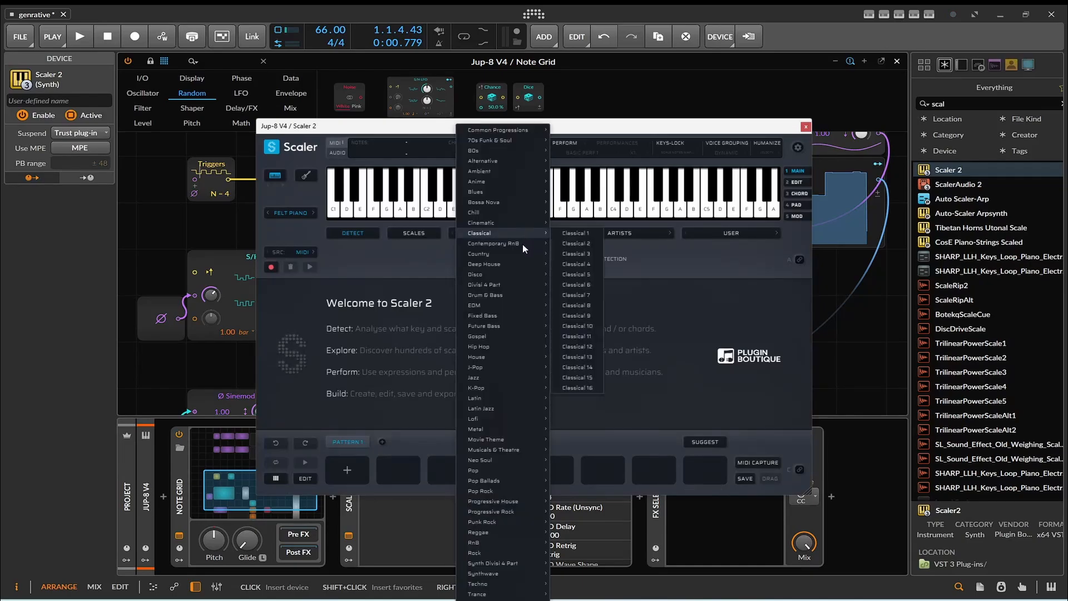
{"action": "mouse_move", "coordinate": [511, 171]}
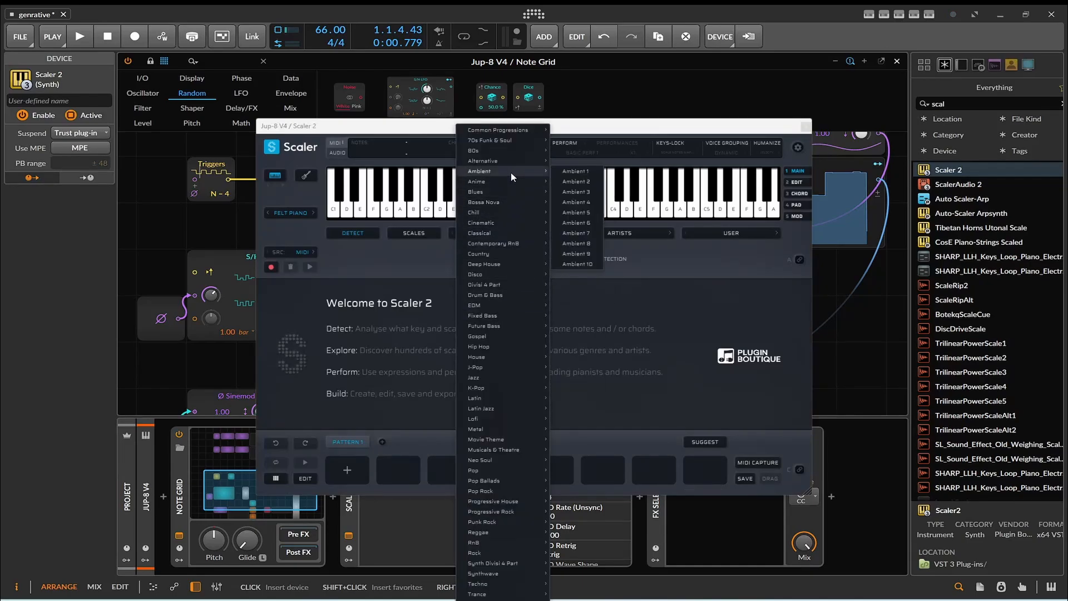
{"action": "left_click", "coordinate": [590, 212]}
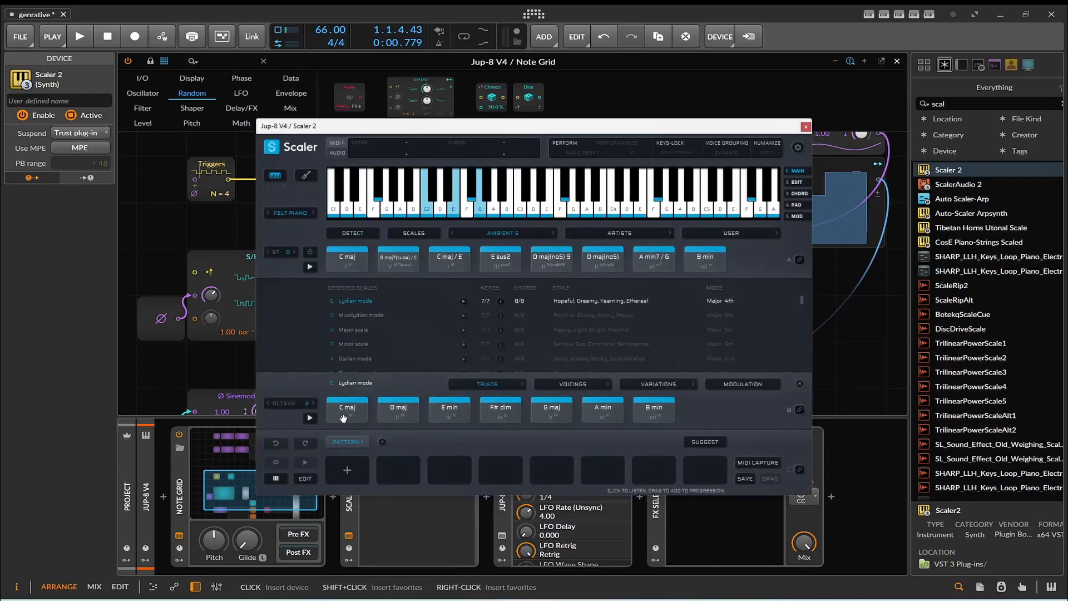
{"action": "left_click_drag", "start_coordinate": [398, 409], "coordinate": [341, 482]}
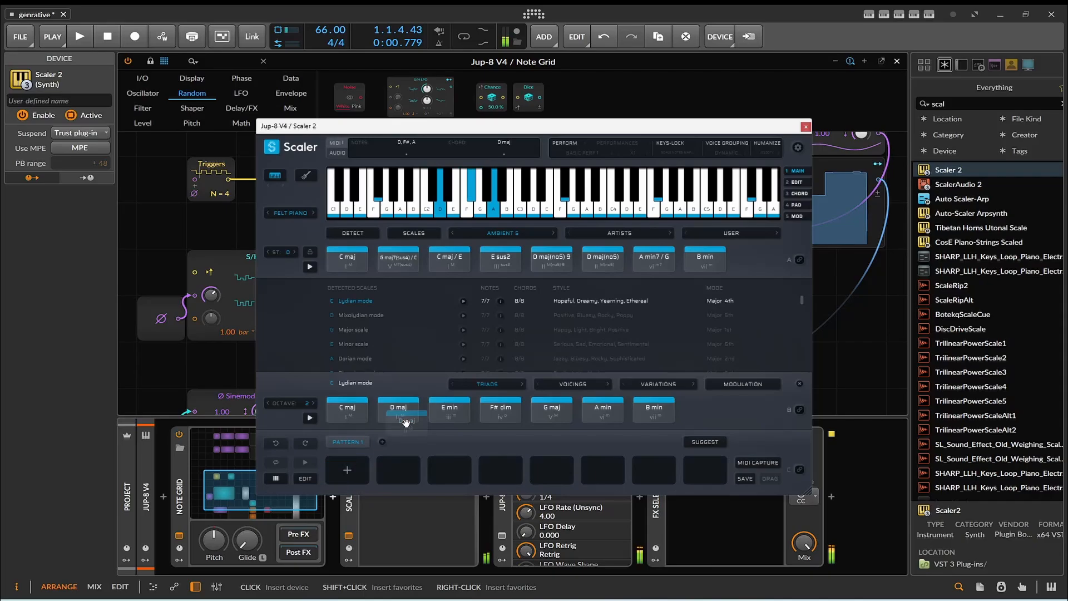
{"action": "left_click", "coordinate": [395, 260]}
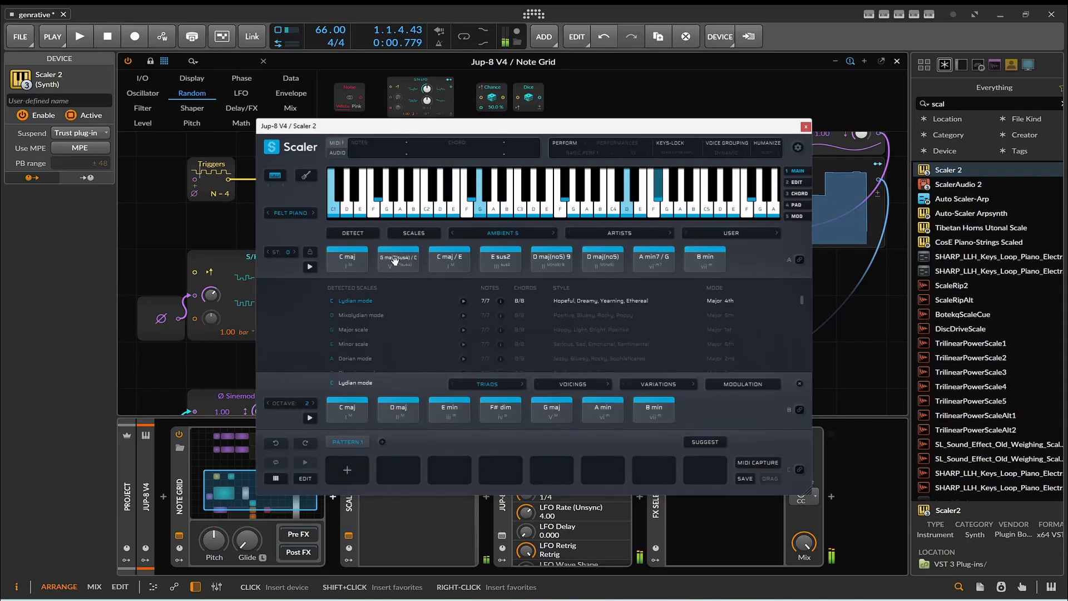
{"action": "left_click", "coordinate": [440, 258]}
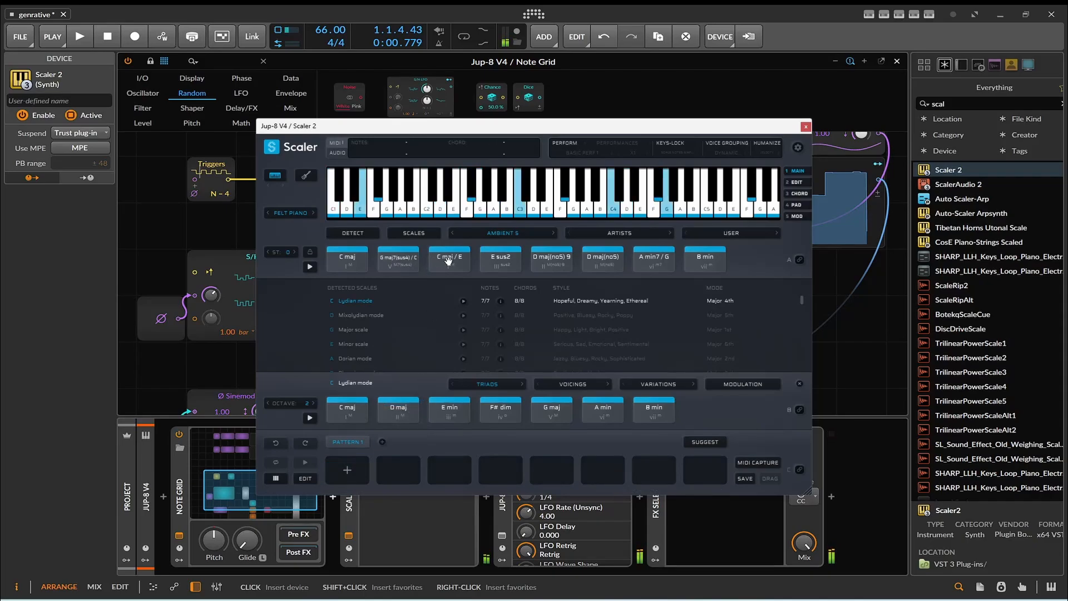
- Fill Pattern 1 with D maj(no5) 9, D maj(no5), G maj7(sus4)/C, C maj/E and C maj, bind it to MIDI, and close Scaler 2
{"action": "left_click_drag", "start_coordinate": [551, 261], "coordinate": [348, 470]}
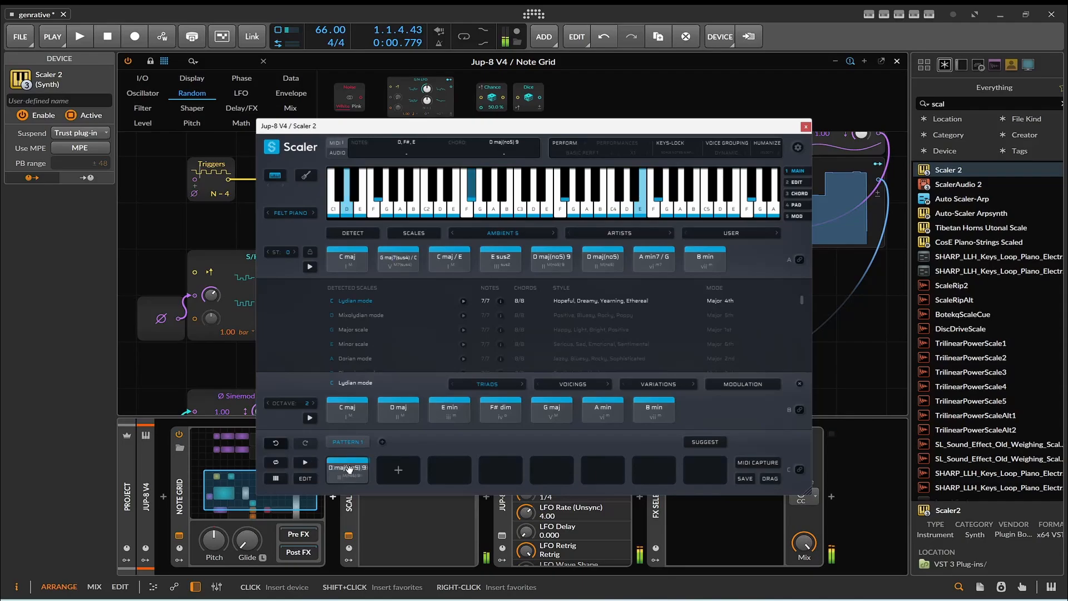
{"action": "left_click_drag", "start_coordinate": [603, 262], "coordinate": [398, 471]}
{"action": "left_click_drag", "start_coordinate": [396, 262], "coordinate": [450, 468]}
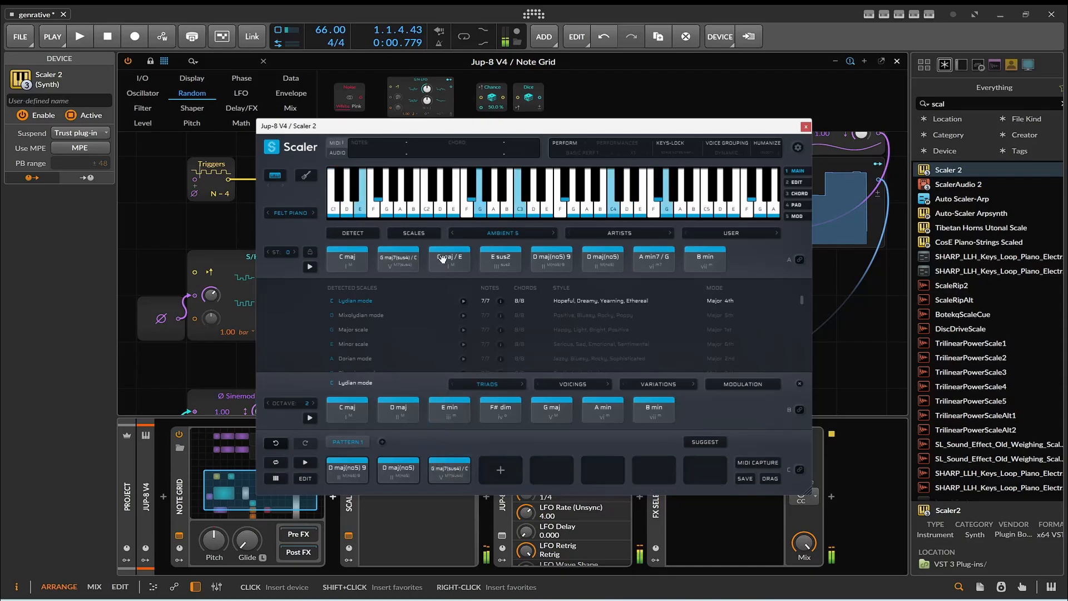
{"action": "left_click_drag", "start_coordinate": [444, 270], "coordinate": [494, 471]}
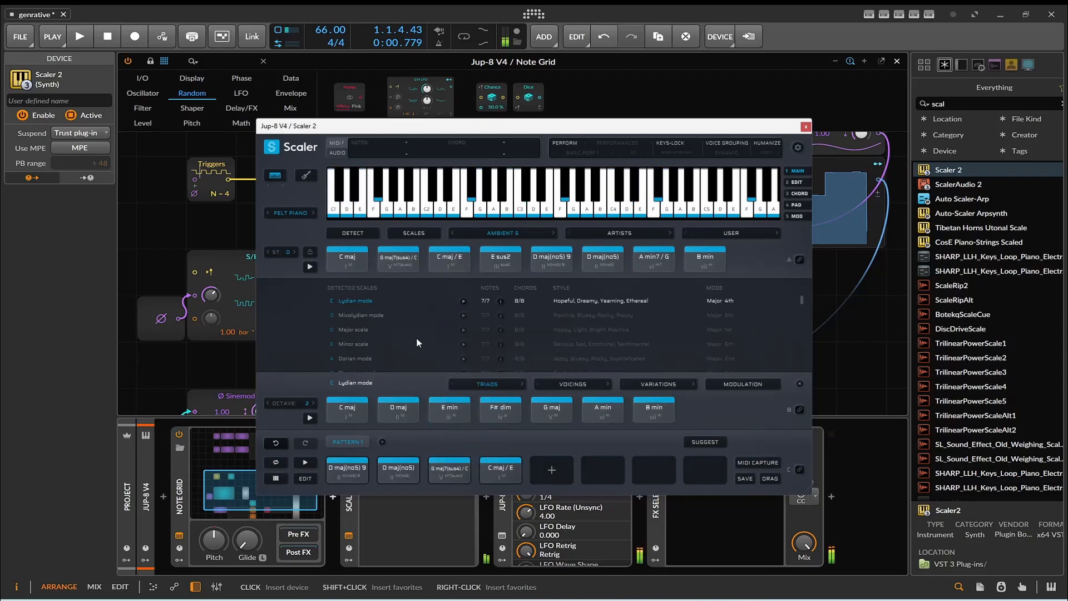
{"action": "left_click_drag", "start_coordinate": [351, 268], "coordinate": [554, 471]}
{"action": "left_click", "coordinate": [801, 471]}
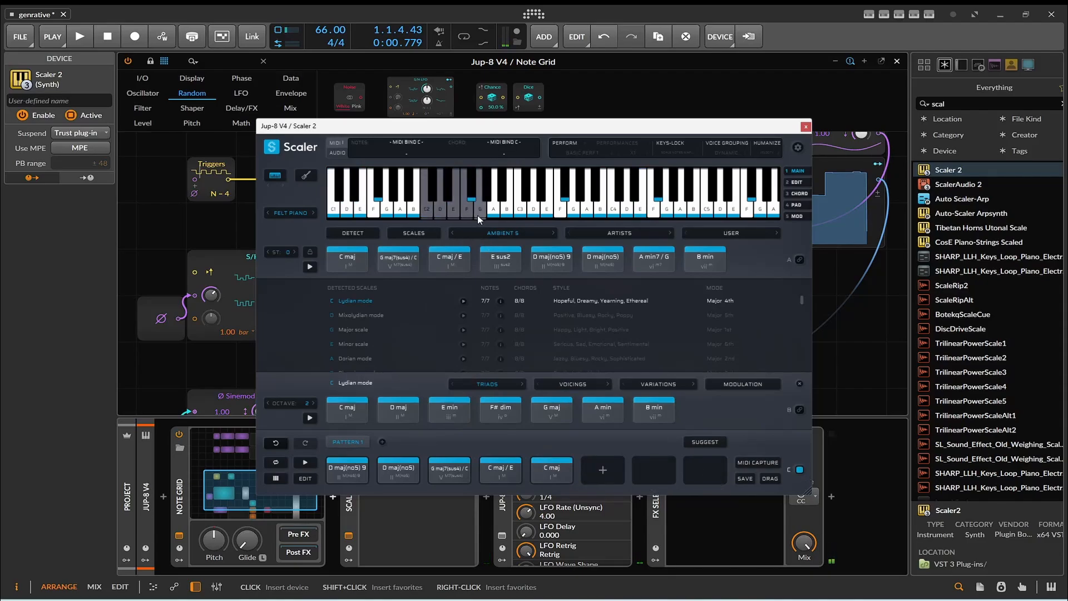
{"action": "left_click", "coordinate": [806, 127]}
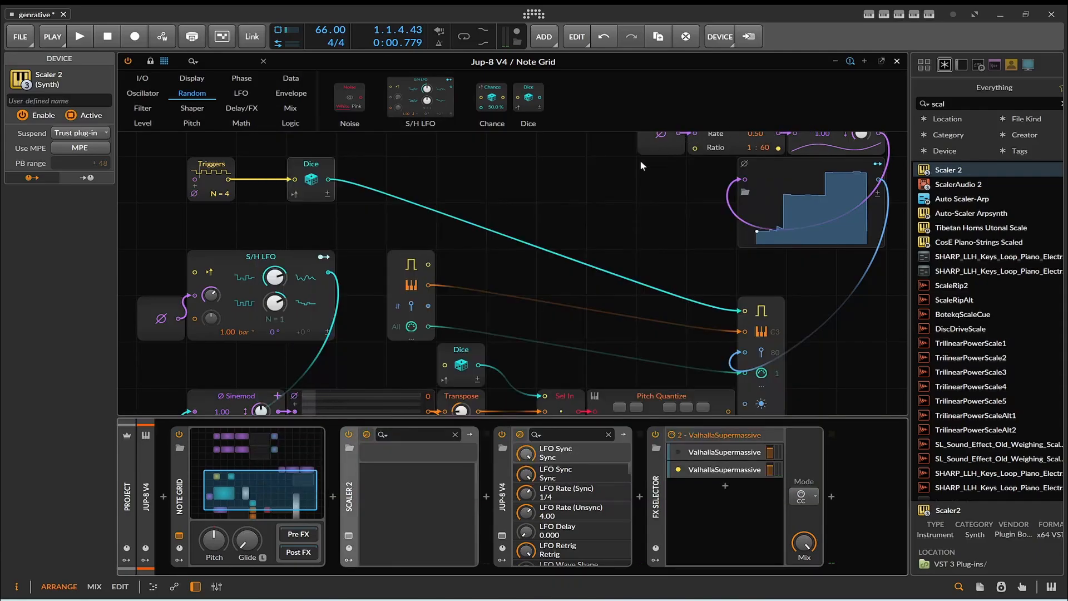
- Add a Merge module from the Mix category to the Note Grid beside the lower Dice module
{"action": "scroll", "coordinate": [602, 209], "scroll_direction": "down", "scroll_amount": 3}
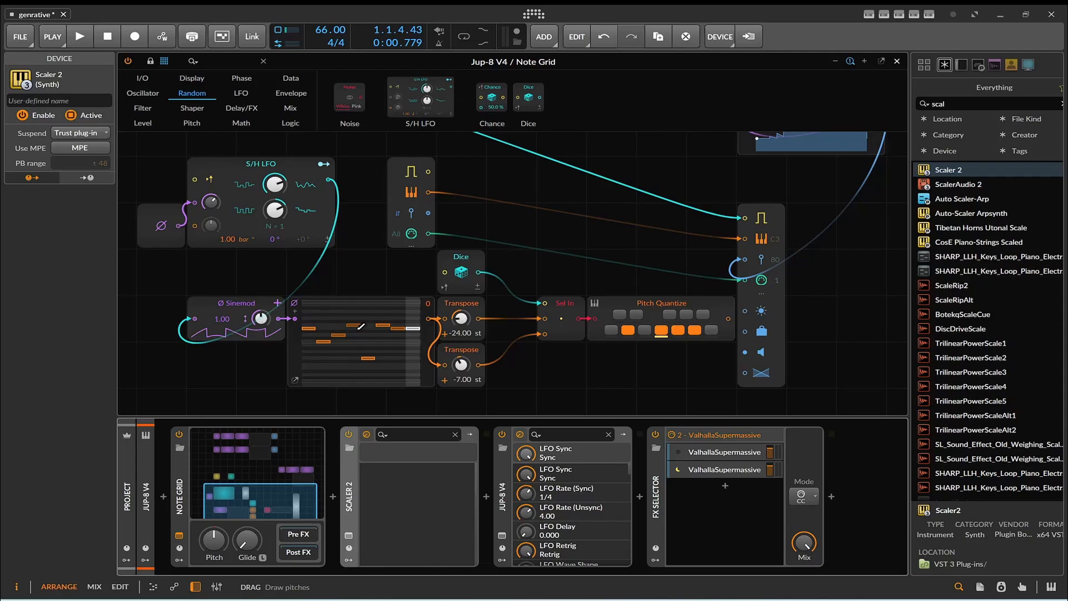
{"action": "scroll", "coordinate": [259, 366], "scroll_direction": "up", "scroll_amount": 3}
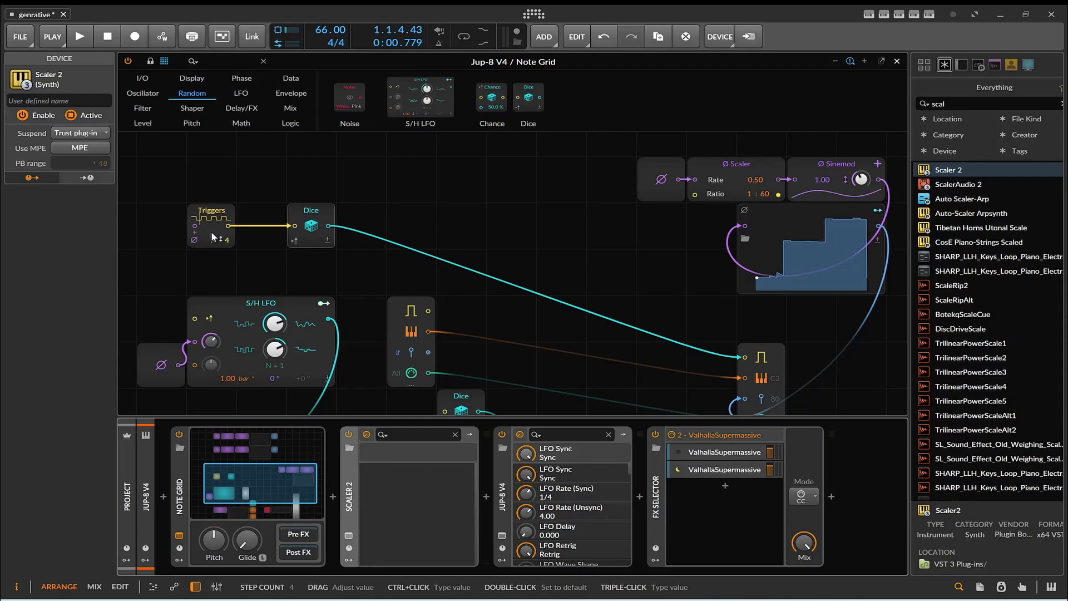
{"action": "left_click", "coordinate": [291, 108]}
{"action": "scroll", "coordinate": [554, 106], "scroll_direction": "down", "scroll_amount": 2}
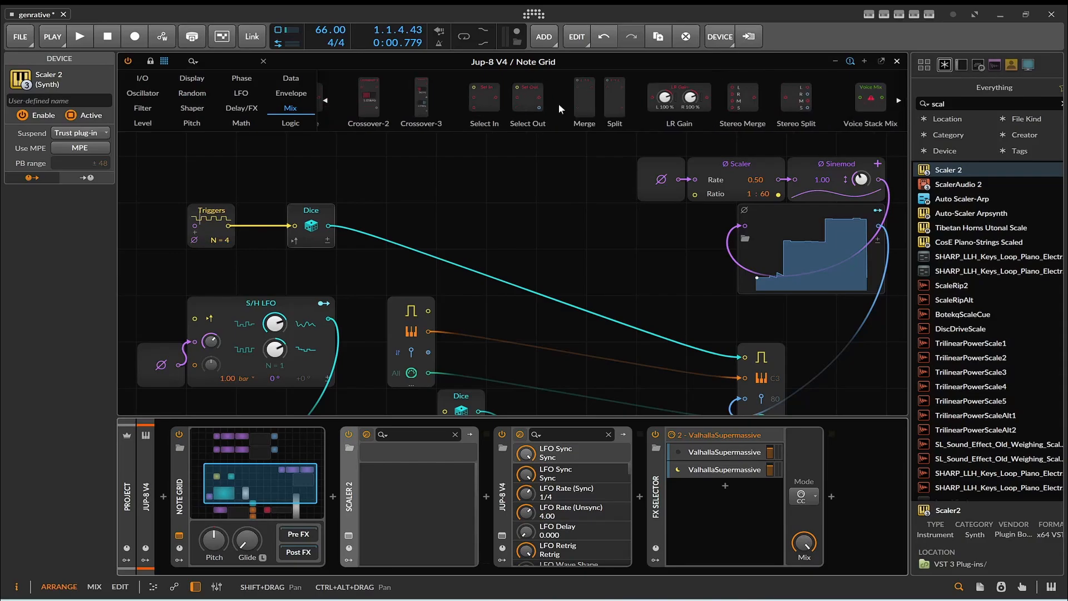
{"action": "left_click_drag", "start_coordinate": [582, 103], "coordinate": [533, 352]}
- Delete the Select In, Pitch Quantize, both Transpose modules and the Pitches sequencer from the Note Grid
{"action": "scroll", "coordinate": [536, 347], "scroll_direction": "down", "scroll_amount": 5}
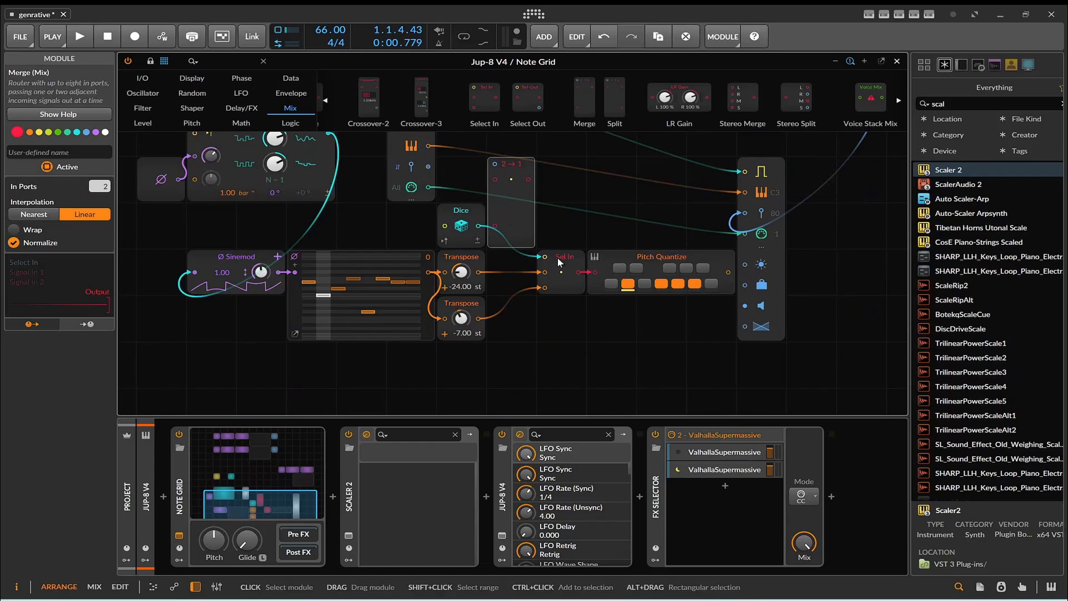
{"action": "left_click", "coordinate": [563, 259]}
{"action": "key", "text": "Delete"}
{"action": "left_click", "coordinate": [623, 260]}
{"action": "key", "text": "Delete"}
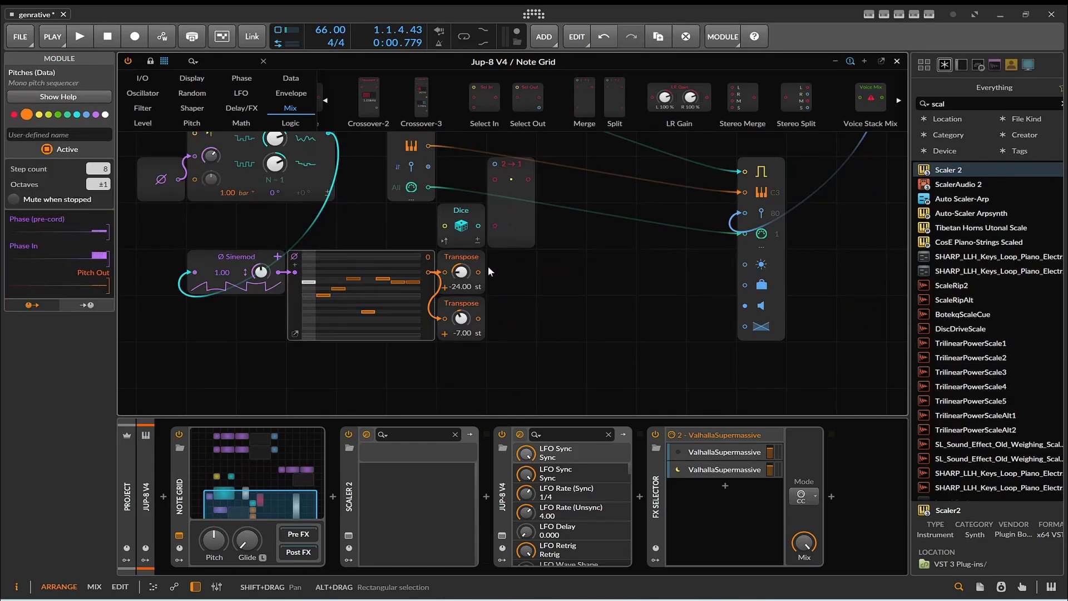
{"action": "left_click", "coordinate": [480, 258]}
{"action": "key", "text": "Delete"}
{"action": "key", "text": "Delete"}
{"action": "left_click", "coordinate": [473, 230]}
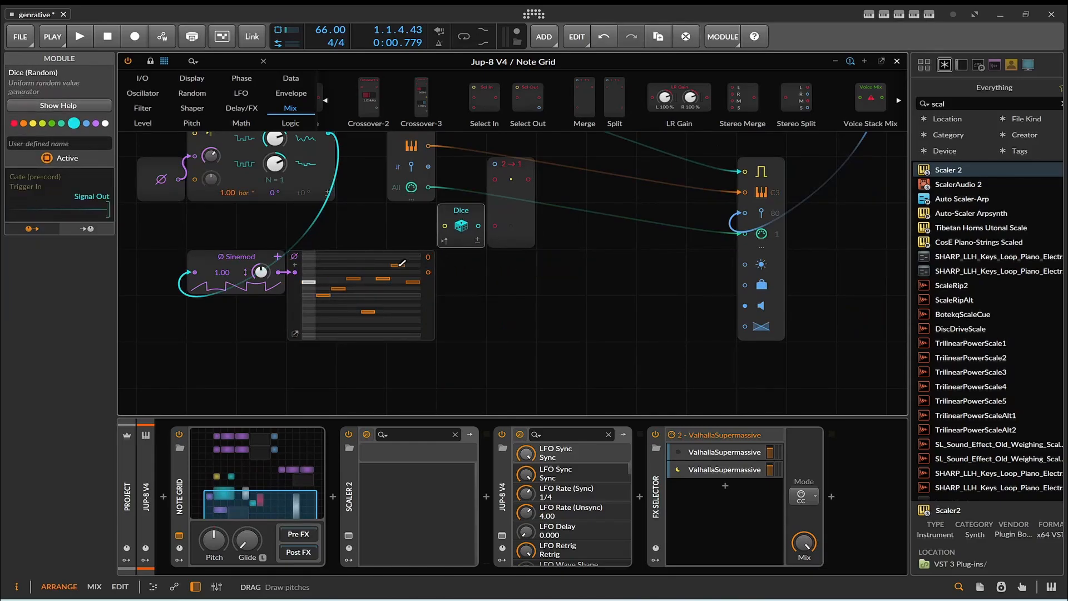
{"action": "left_click", "coordinate": [309, 281]}
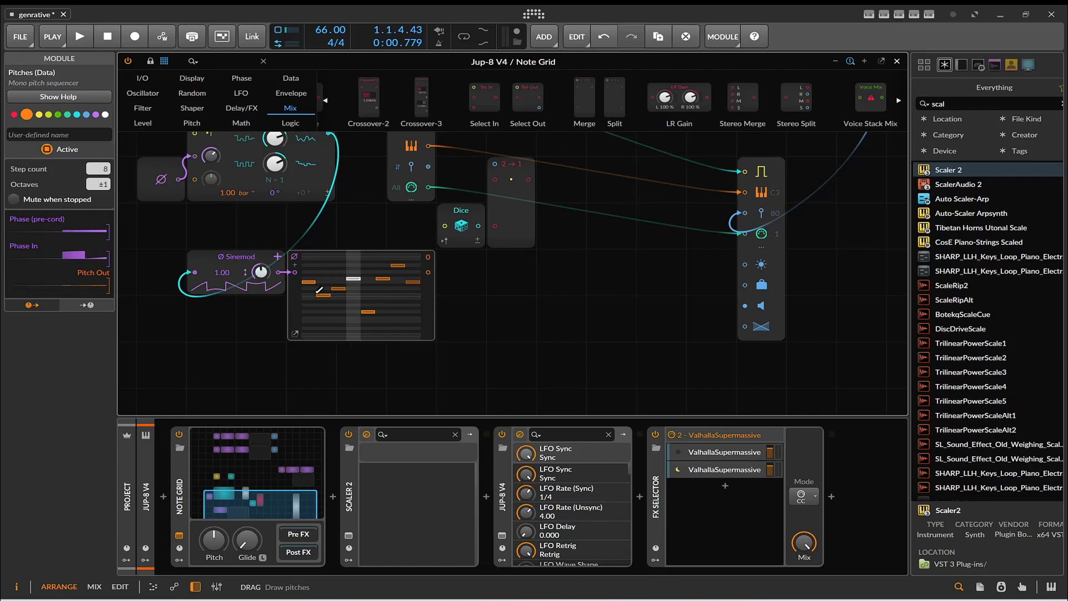
{"action": "left_click", "coordinate": [309, 272]}
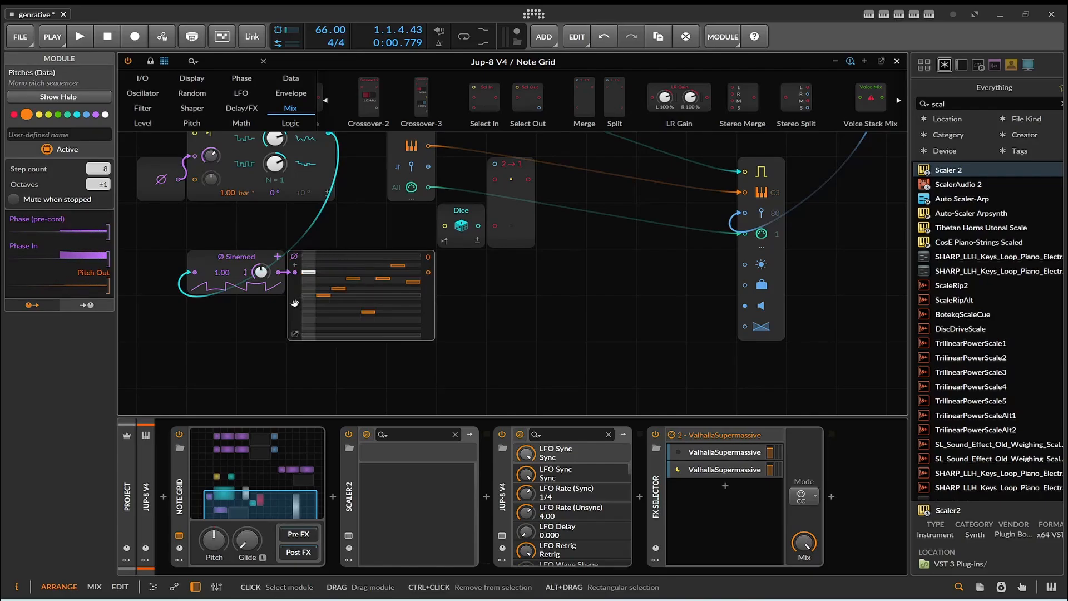
{"action": "key", "text": "Delete"}
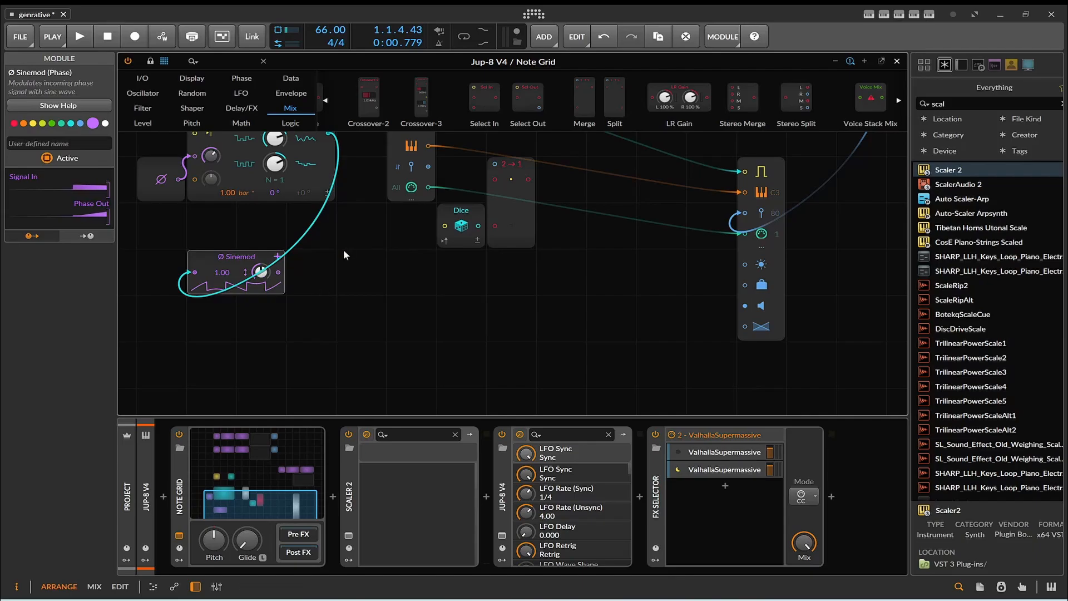
- Move the Merge module away from Dice, set its in ports to 5, and check the chords in Scaler 2's pattern
{"action": "left_click_drag", "start_coordinate": [500, 216], "coordinate": [549, 271]}
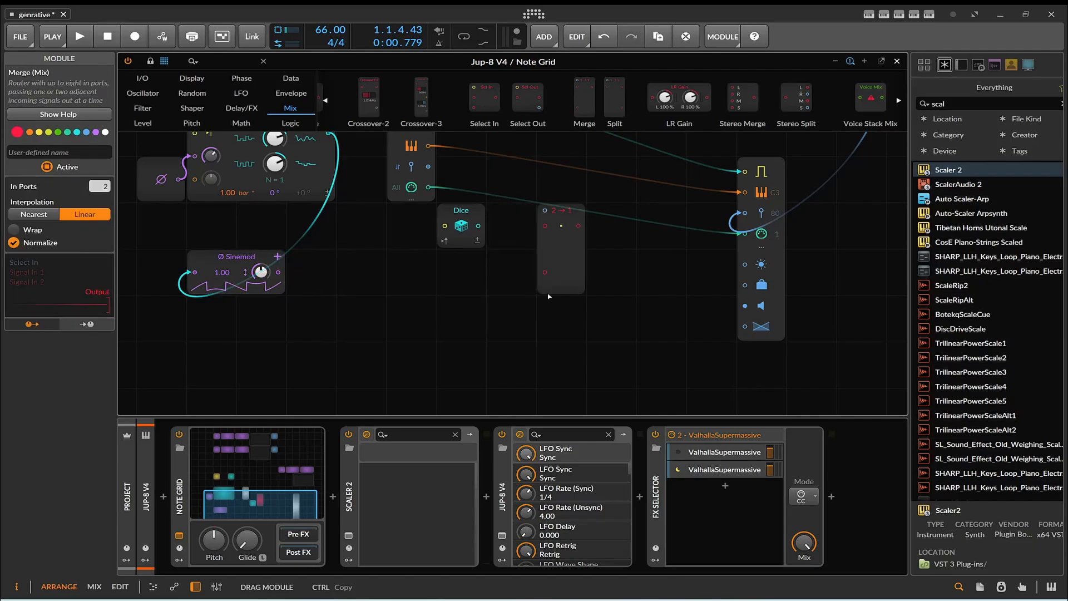
{"action": "left_click_drag", "start_coordinate": [106, 187], "coordinate": [106, 170]}
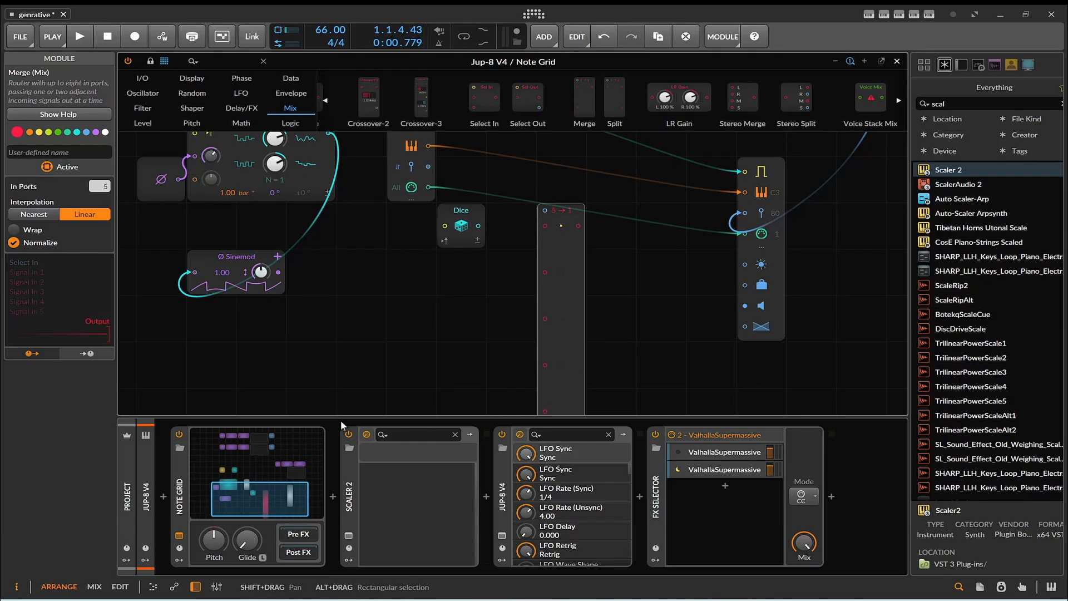
{"action": "left_click", "coordinate": [349, 534]}
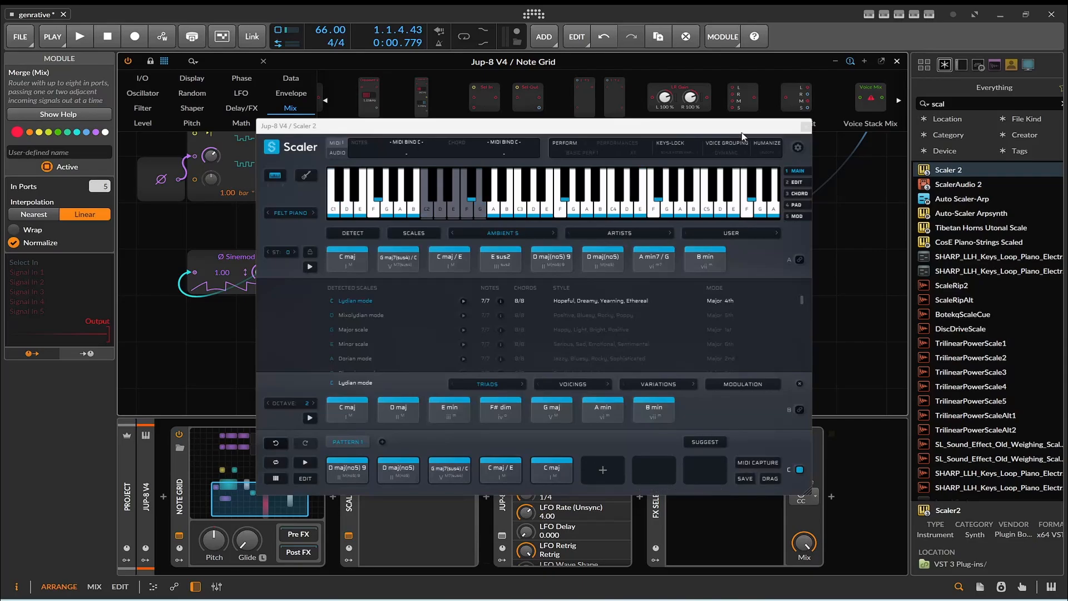
{"action": "left_click", "coordinate": [806, 127]}
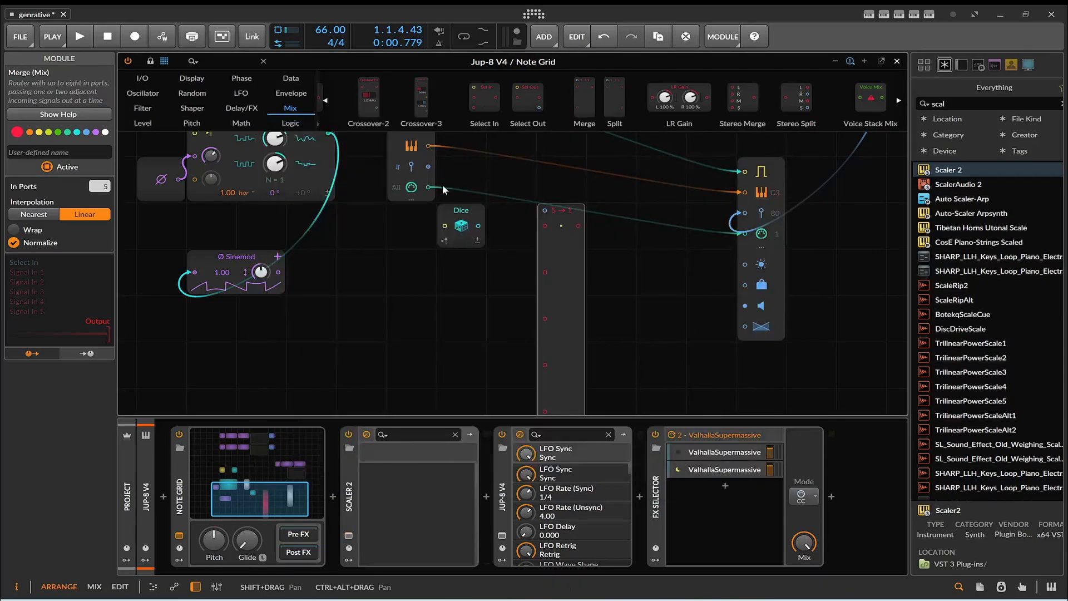
- Move the lower Dice module further from Merge to make room between them
{"action": "left_click_drag", "start_coordinate": [449, 228], "coordinate": [348, 227]}
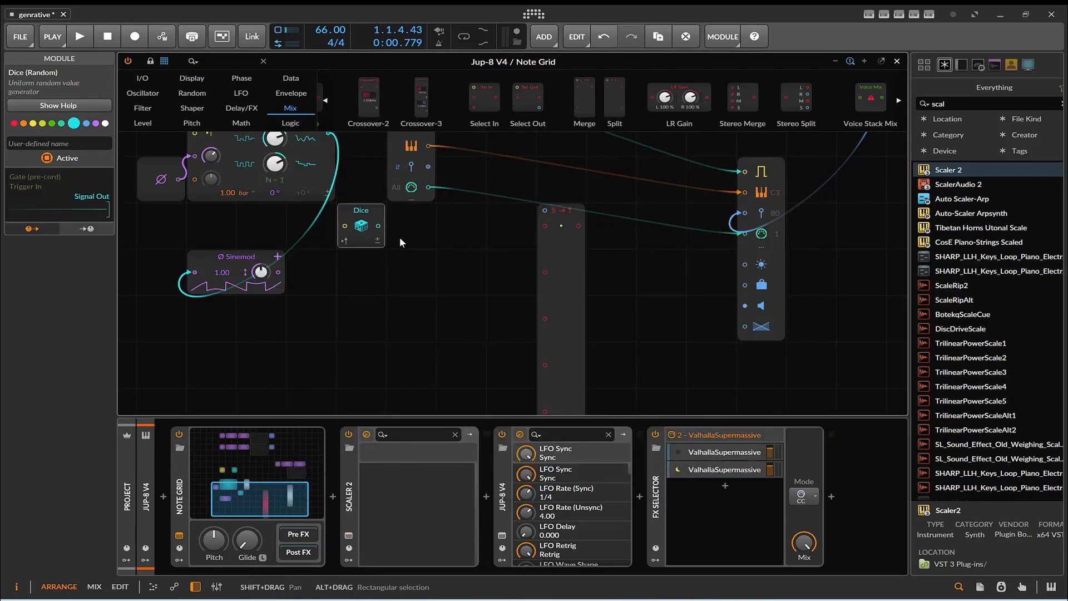
{"action": "scroll", "coordinate": [398, 233], "scroll_direction": "down", "scroll_amount": 2}
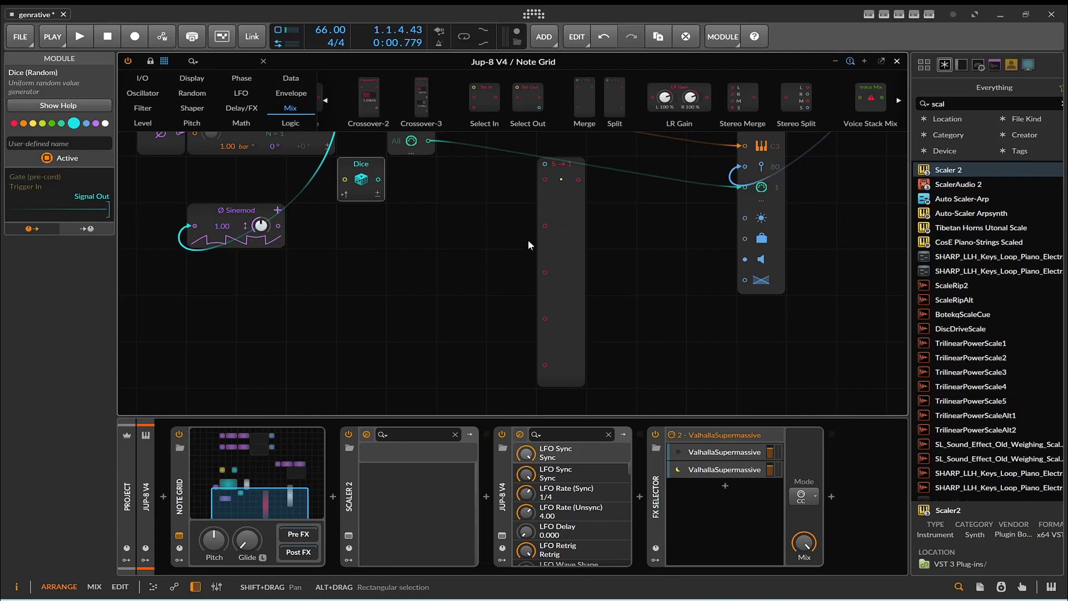
{"action": "scroll", "coordinate": [398, 210], "scroll_direction": "up", "scroll_amount": 4}
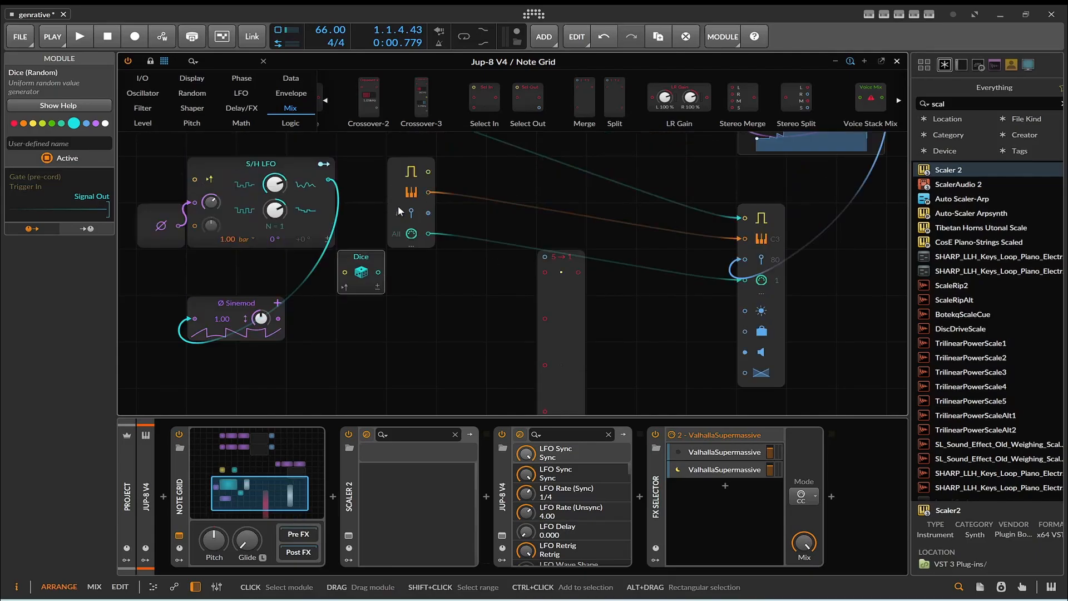
{"action": "scroll", "coordinate": [386, 167], "scroll_direction": "up", "scroll_amount": 4}
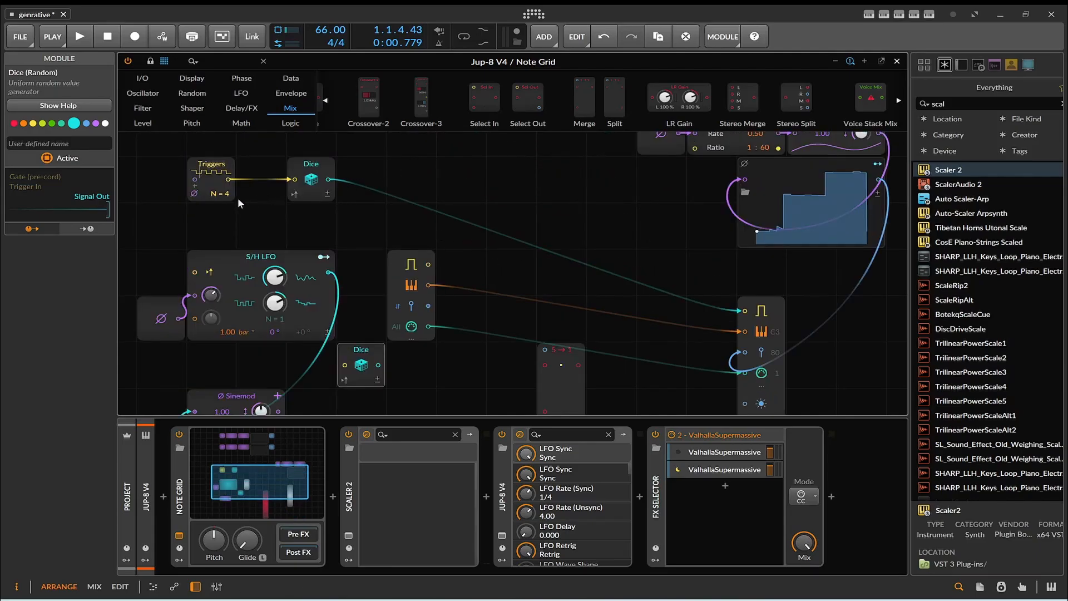
{"action": "scroll", "coordinate": [302, 223], "scroll_direction": "down", "scroll_amount": 6}
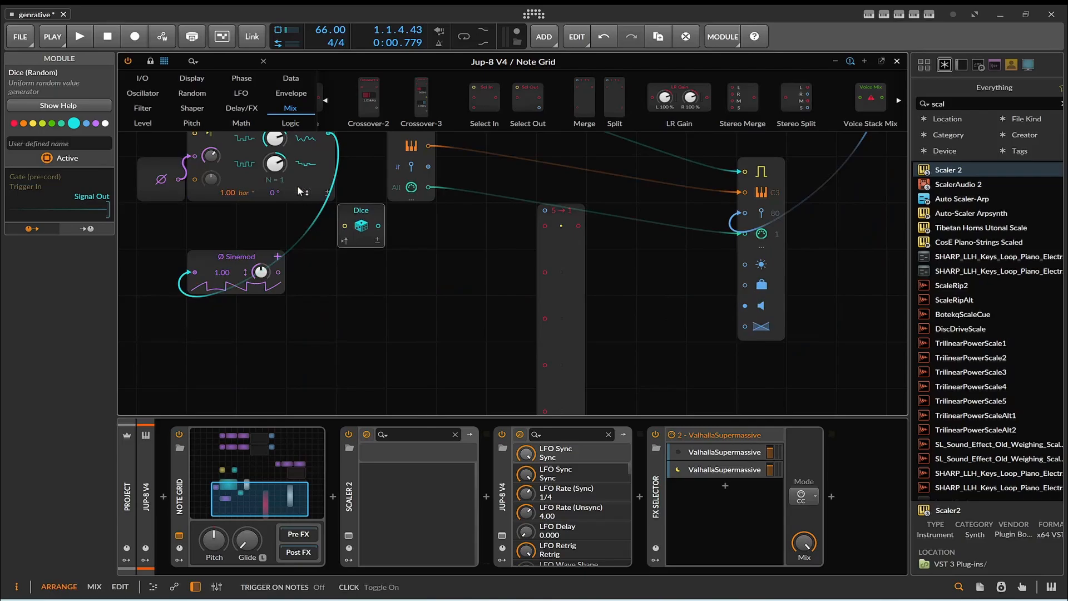
{"action": "scroll", "coordinate": [297, 189], "scroll_direction": "up", "scroll_amount": 6}
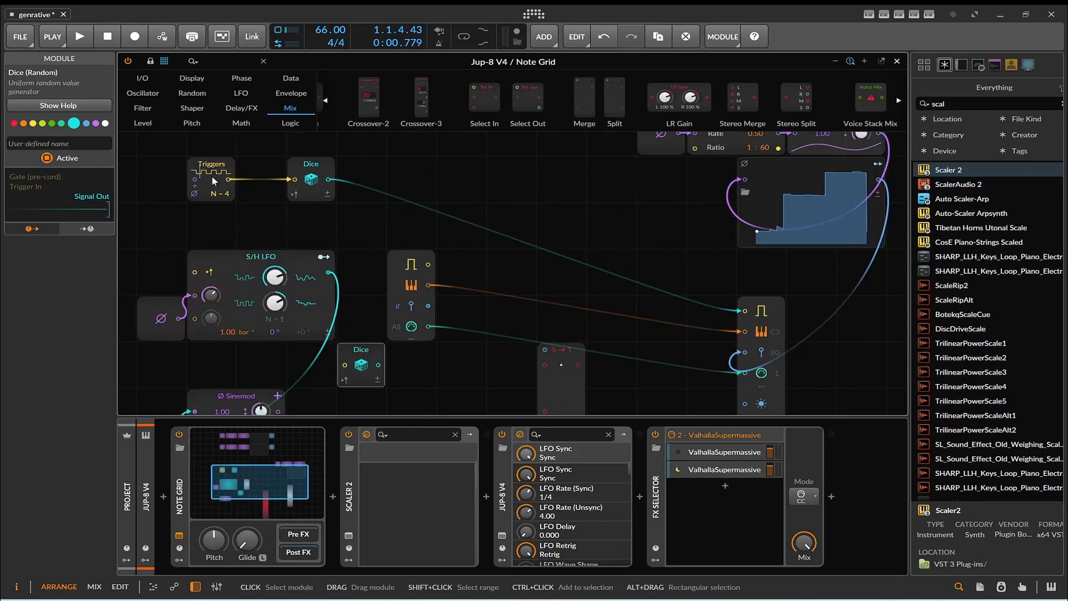
{"action": "scroll", "coordinate": [211, 175], "scroll_direction": "down", "scroll_amount": 4}
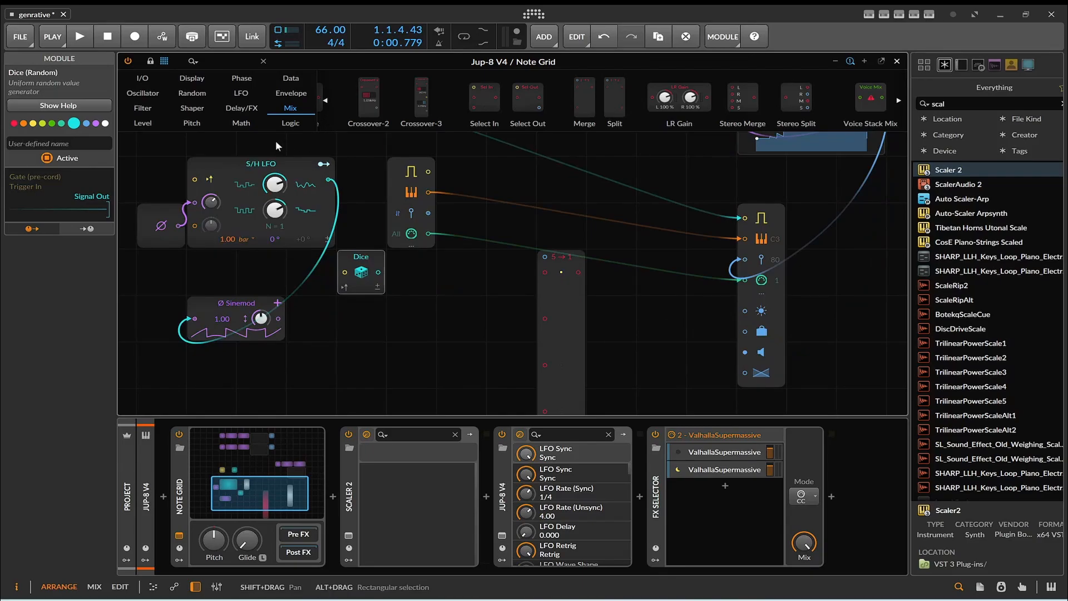
- Add a Pitch module wired to Merge's first signal input and set it to C2 (-12.00)
{"action": "left_click", "coordinate": [193, 122]}
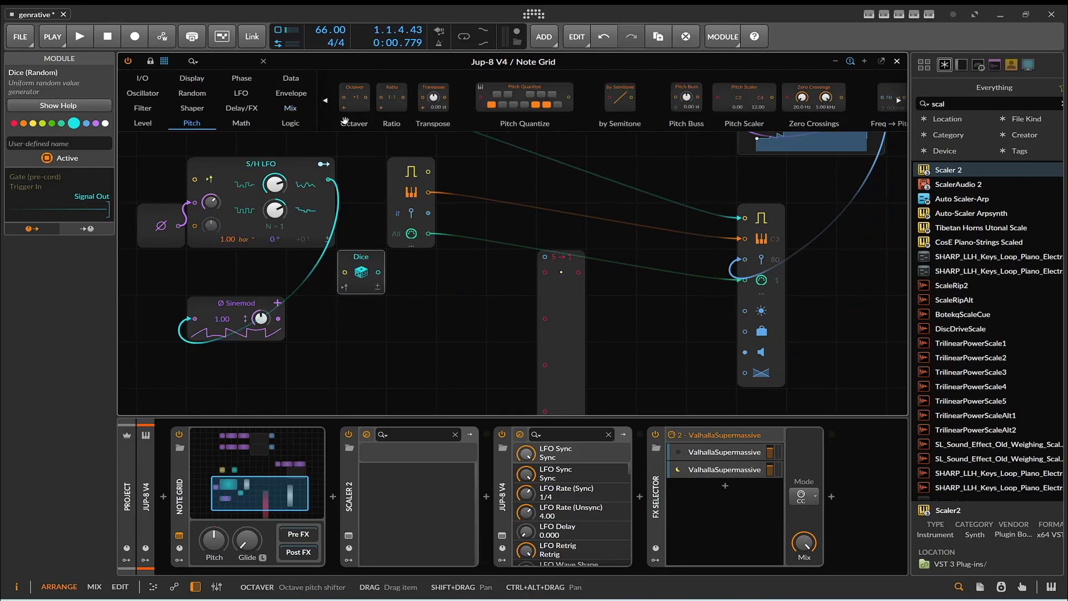
{"action": "left_click_drag", "start_coordinate": [348, 120], "coordinate": [546, 272]}
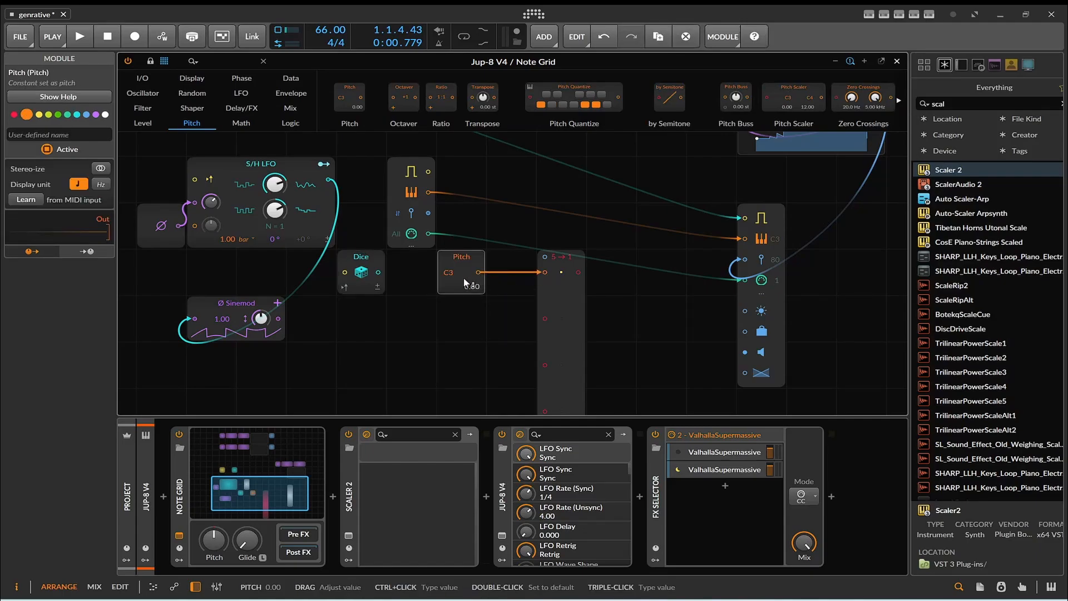
{"action": "left_click_drag", "start_coordinate": [449, 273], "coordinate": [449, 312]}
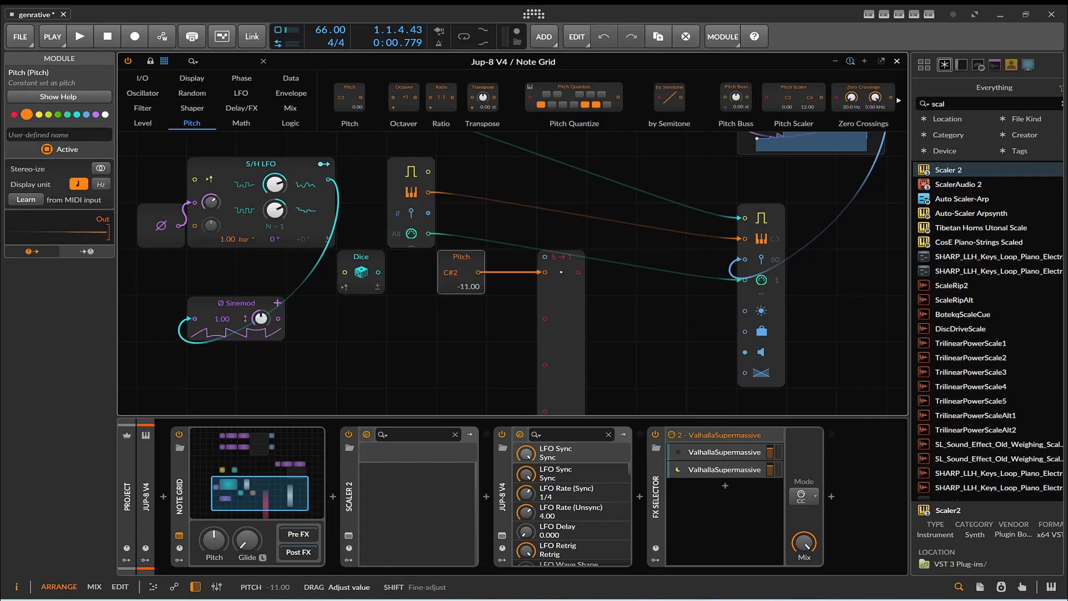
{"action": "double_click", "coordinate": [463, 272]}
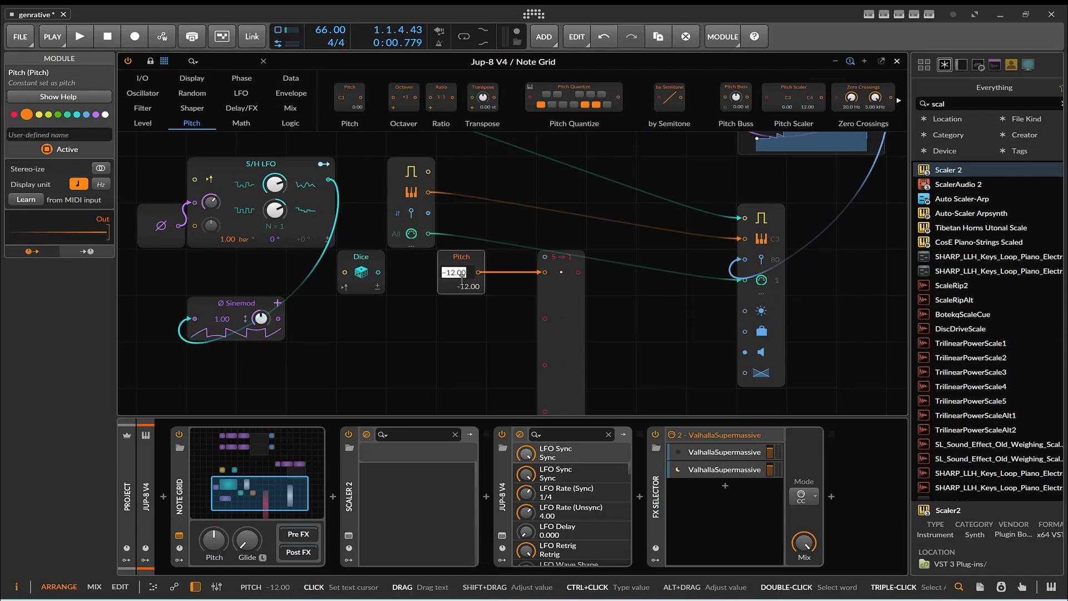
{"action": "left_click", "coordinate": [457, 298]}
{"action": "left_click", "coordinate": [449, 261]}
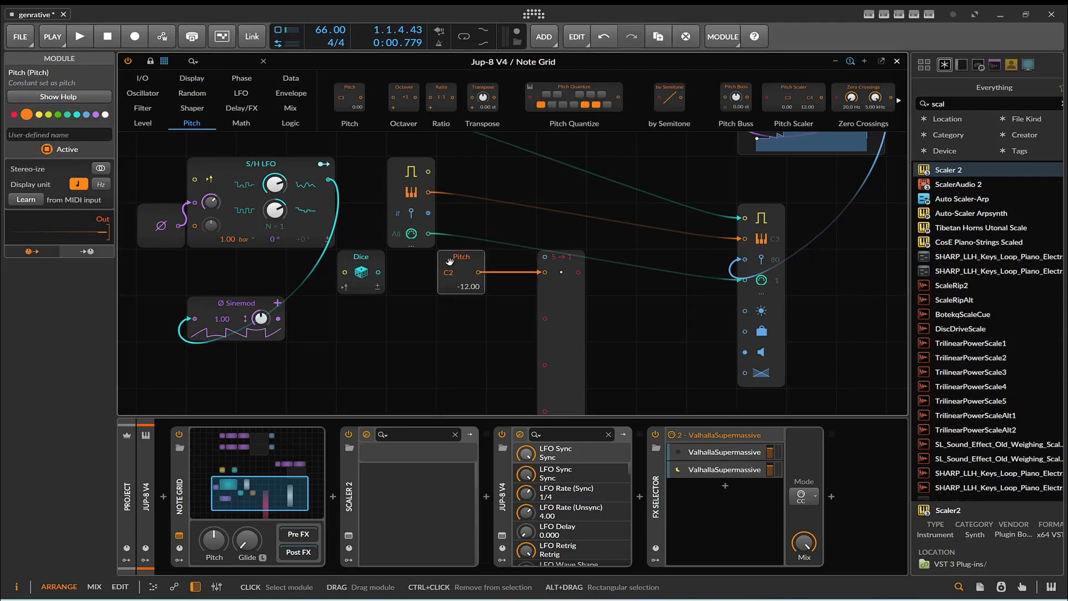
- Duplicate the Pitch module twice, set the copies to D2 and E2, and wire them to Merge's second and third signal inputs
{"action": "key", "text": "ctrl+d"}
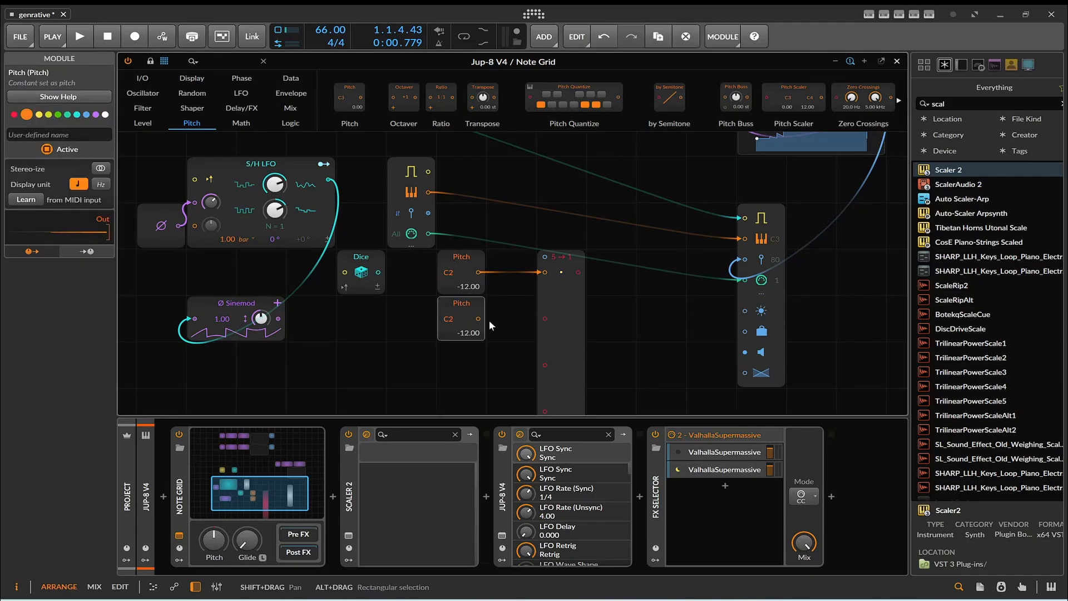
{"action": "left_click_drag", "start_coordinate": [476, 320], "coordinate": [544, 319]}
{"action": "left_click_drag", "start_coordinate": [477, 325], "coordinate": [476, 321]}
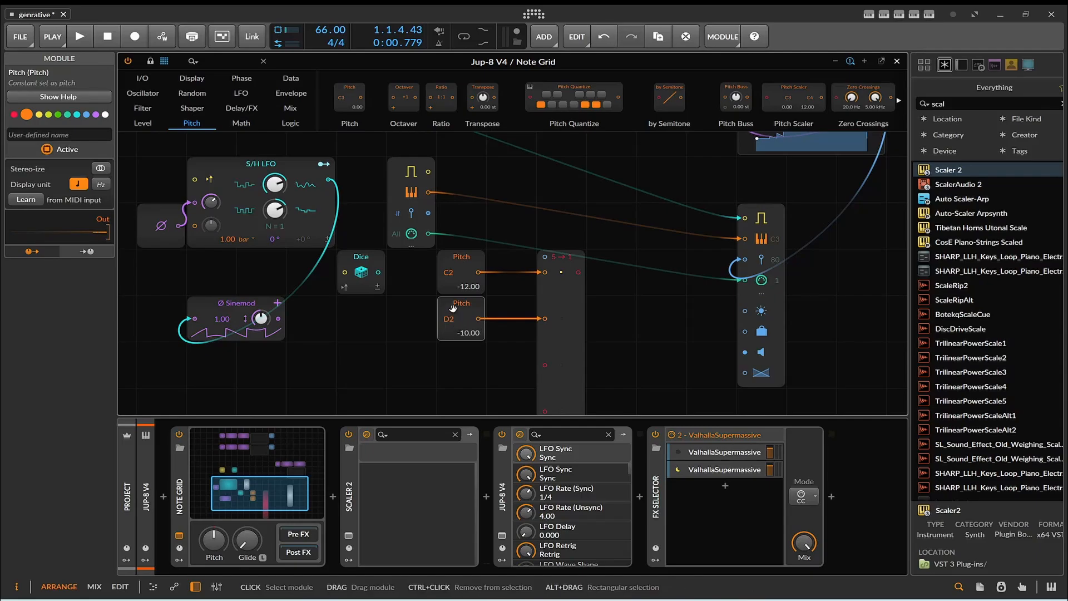
{"action": "key", "text": "ctrl+d"}
{"action": "scroll", "coordinate": [453, 330], "scroll_direction": "down", "scroll_amount": 3}
{"action": "left_click_drag", "start_coordinate": [456, 287], "coordinate": [545, 272]}
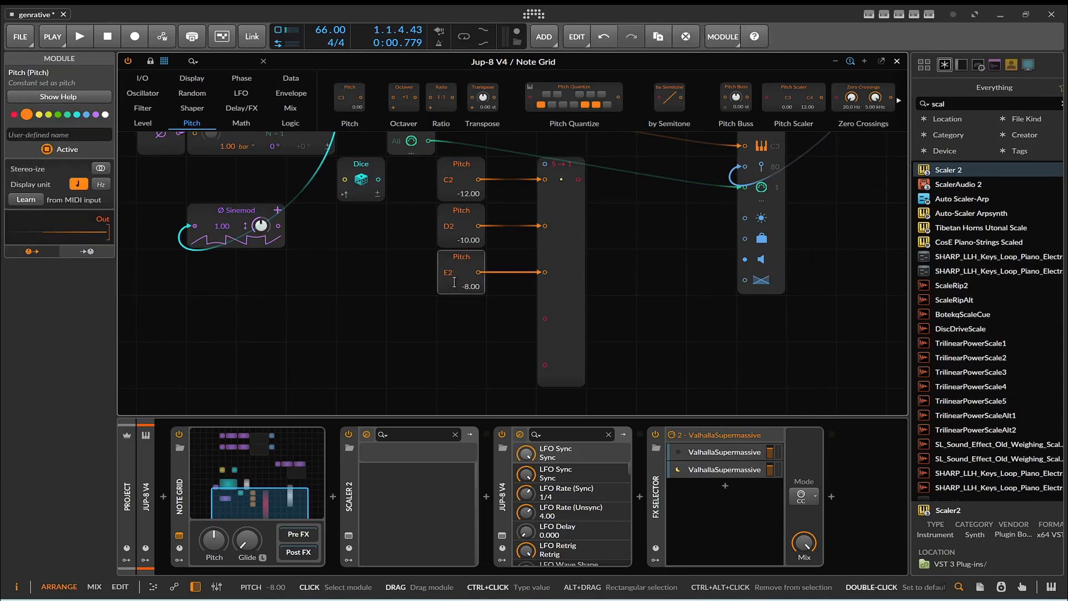
- Add an F2 Pitch copy wired to Merge's fourth signal input, plus another Pitch copy for the fifth
{"action": "key", "text": "ctrl+d"}
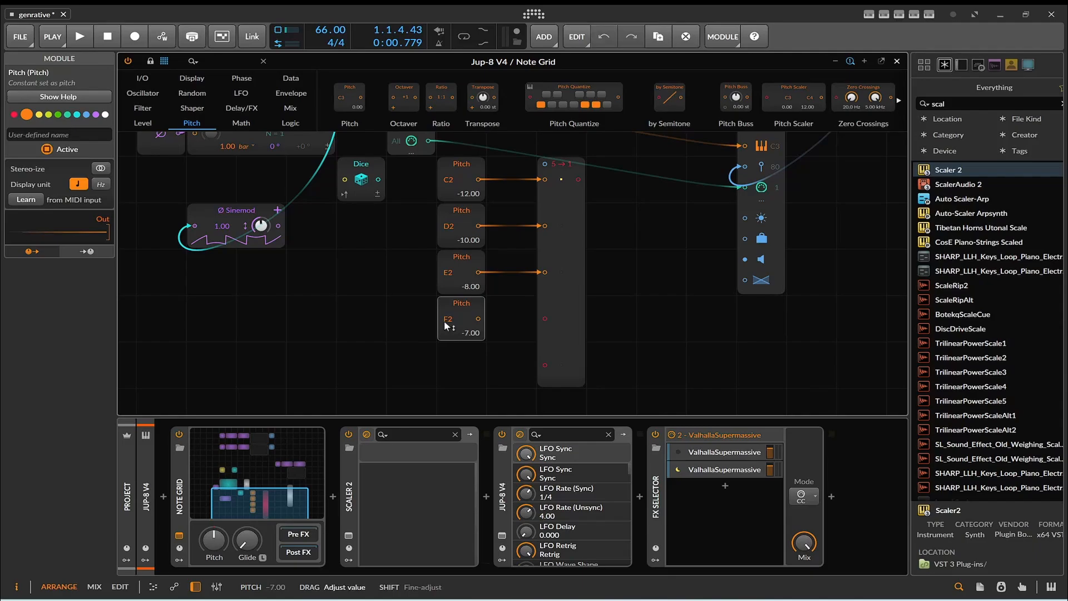
{"action": "left_click_drag", "start_coordinate": [479, 318], "coordinate": [545, 318]}
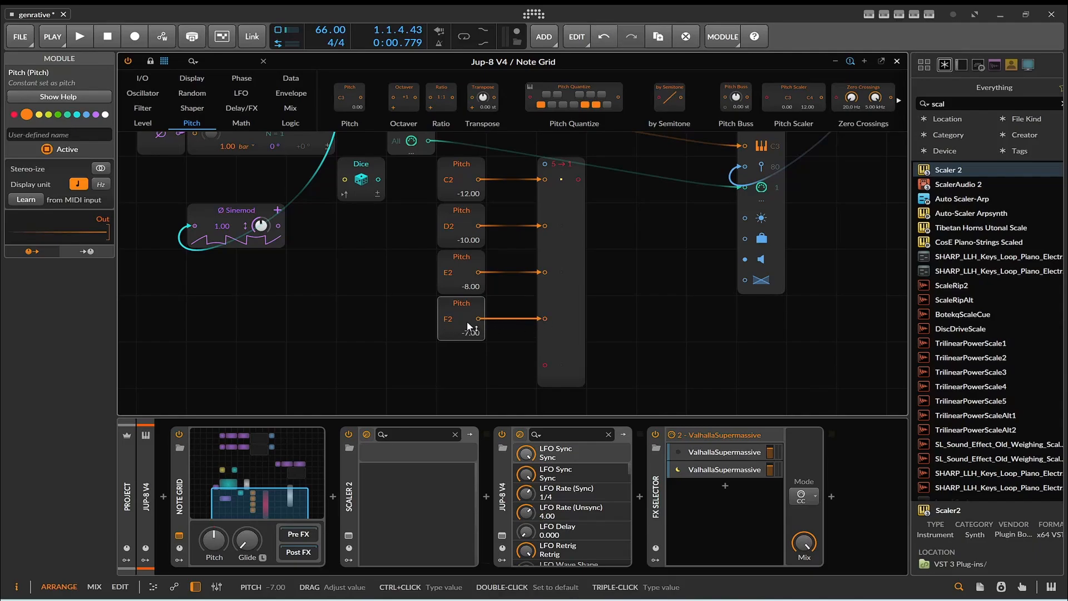
{"action": "key", "text": "ctrl+d"}
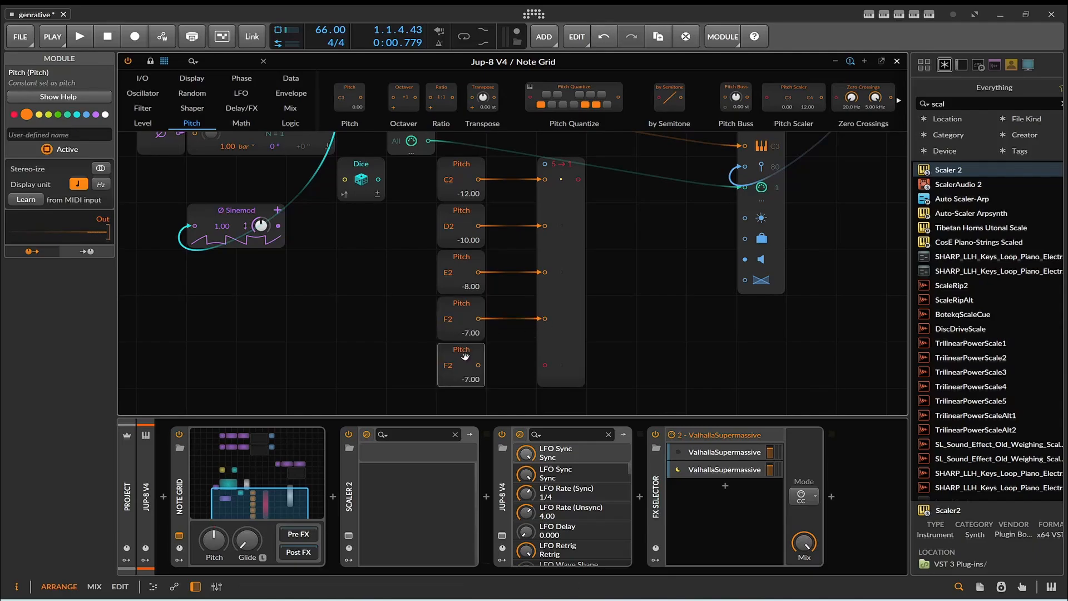
{"action": "left_click_drag", "start_coordinate": [467, 358], "coordinate": [466, 353]}
- Wire the Merge output to the pitch input of the note output module
{"action": "scroll", "coordinate": [584, 321], "scroll_direction": "up", "scroll_amount": 3}
{"action": "left_click_drag", "start_coordinate": [579, 272], "coordinate": [741, 239]}
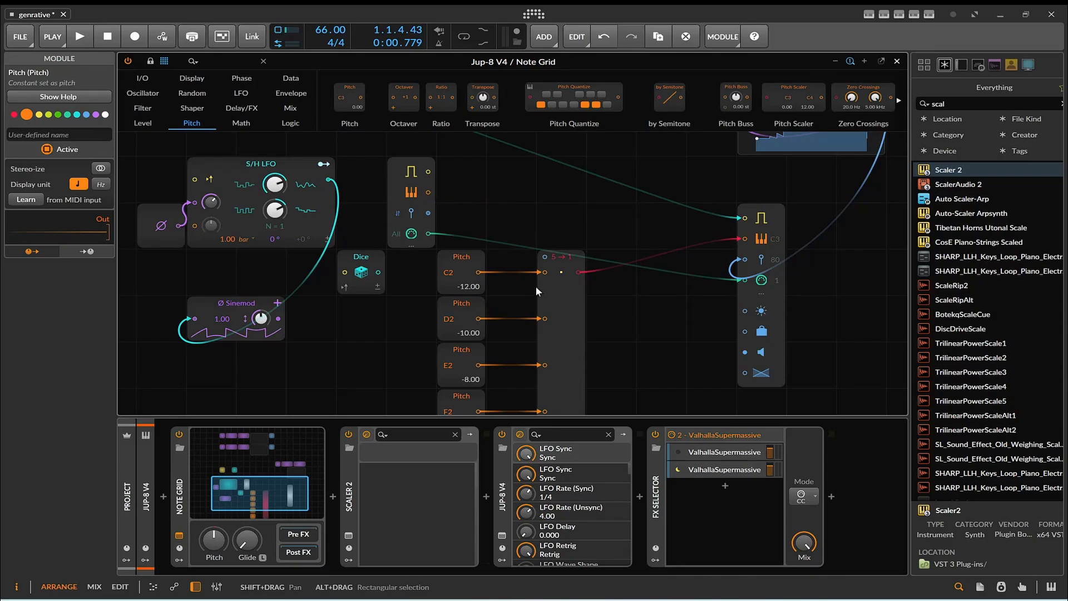
- Move the Note In module beside the S/H LFO, directly above the lower Dice module
{"action": "scroll", "coordinate": [535, 286], "scroll_direction": "up", "scroll_amount": 2}
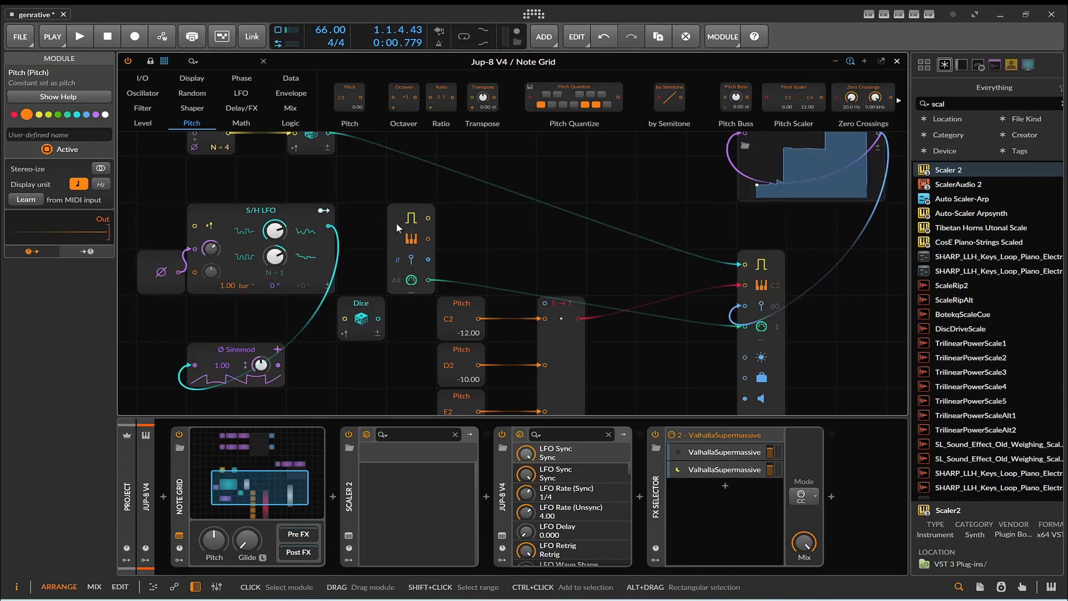
{"action": "left_click_drag", "start_coordinate": [396, 223], "coordinate": [373, 222]}
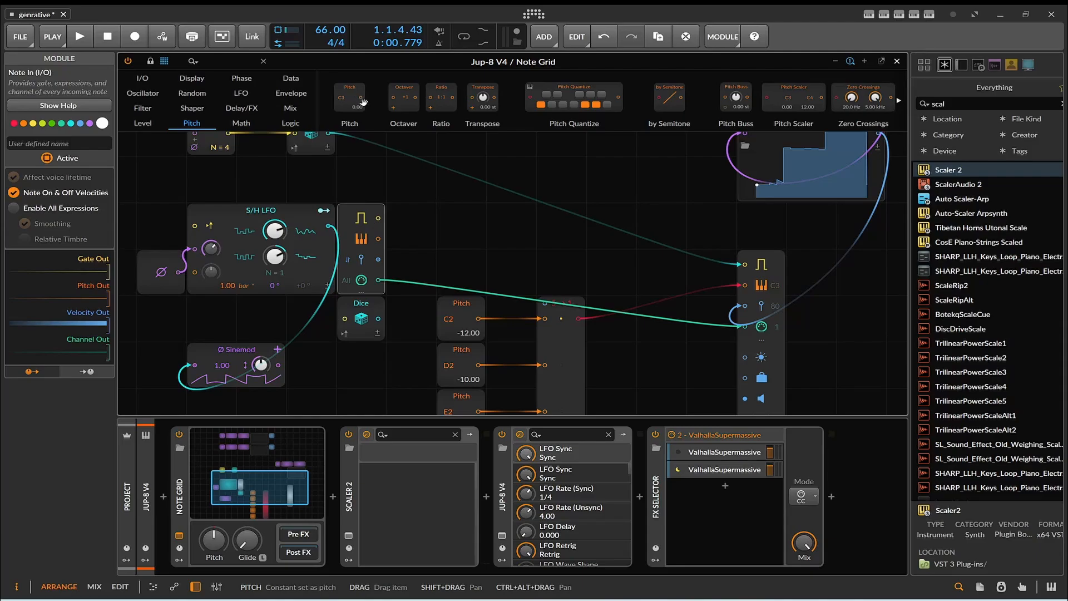
- Look through the Grid module categories for a module that can drive Merge's select input
{"action": "left_click", "coordinate": [240, 78]}
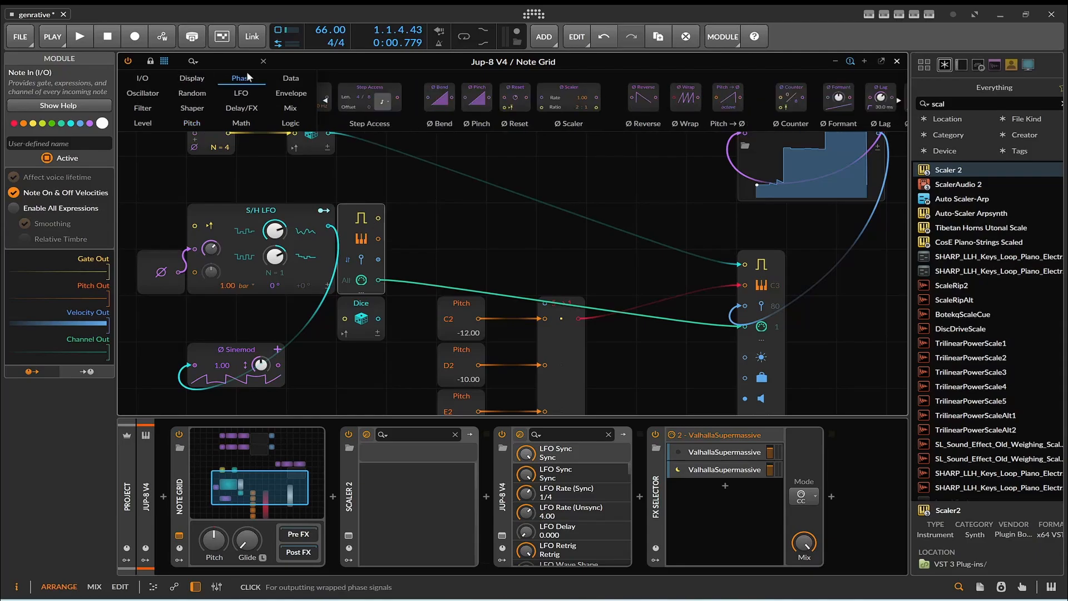
{"action": "scroll", "coordinate": [359, 122], "scroll_direction": "left", "scroll_amount": 2}
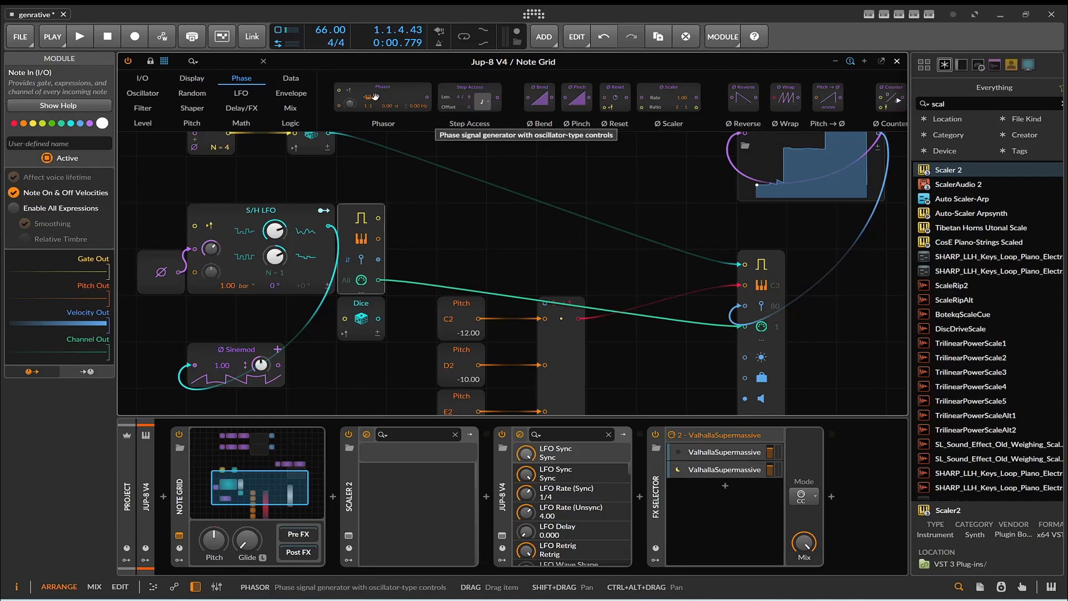
{"action": "left_click", "coordinate": [142, 93]}
{"action": "scroll", "coordinate": [494, 97], "scroll_direction": "down", "scroll_amount": 6}
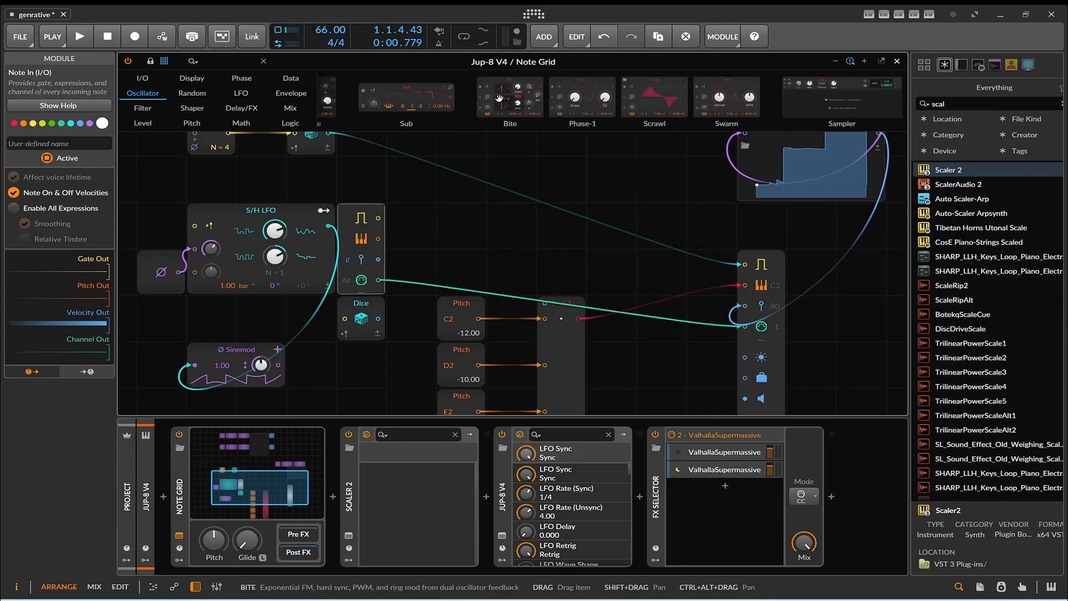
{"action": "left_click", "coordinate": [240, 120]}
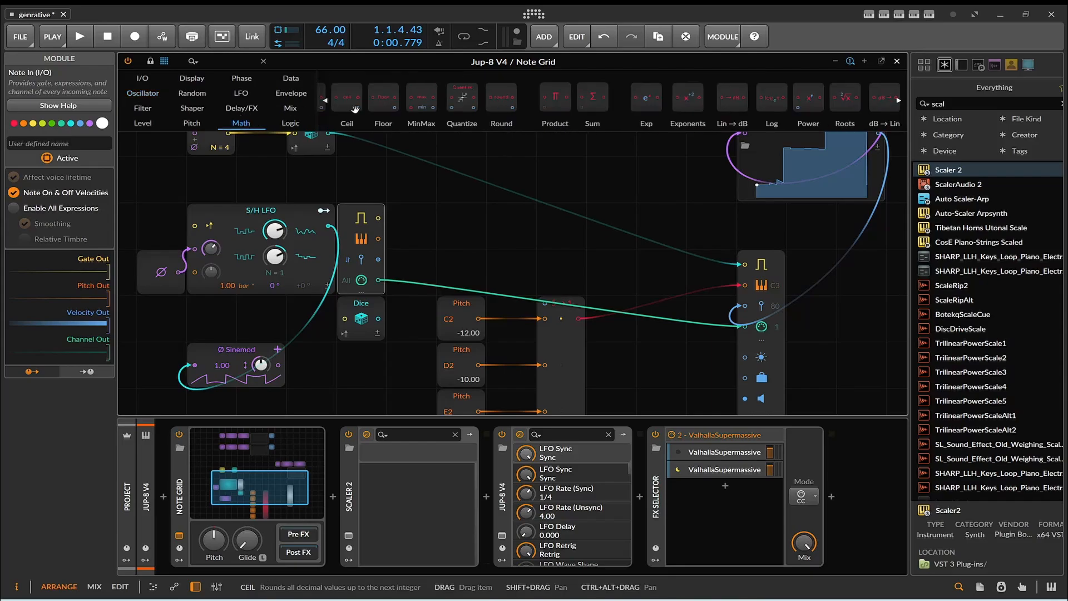
{"action": "left_click", "coordinate": [285, 122]}
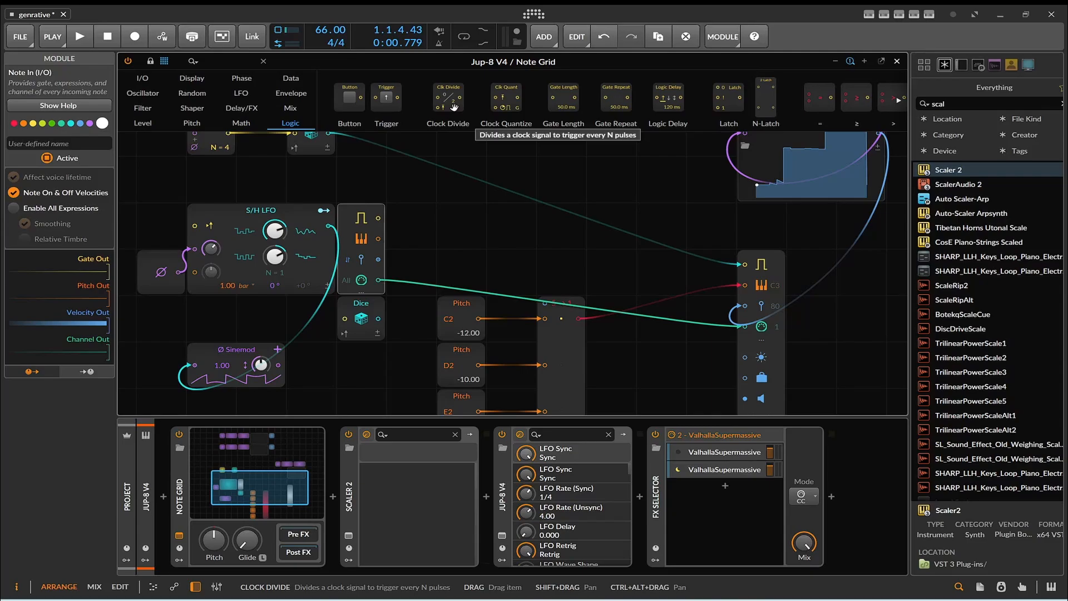
{"action": "scroll", "coordinate": [564, 100], "scroll_direction": "down", "scroll_amount": 3}
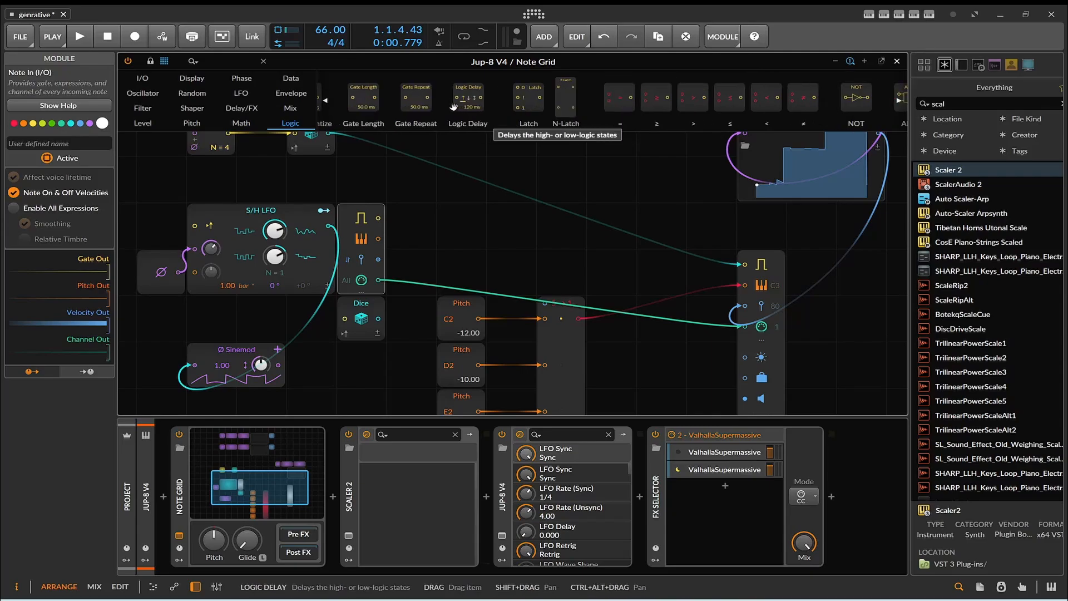
{"action": "left_click", "coordinate": [304, 109]}
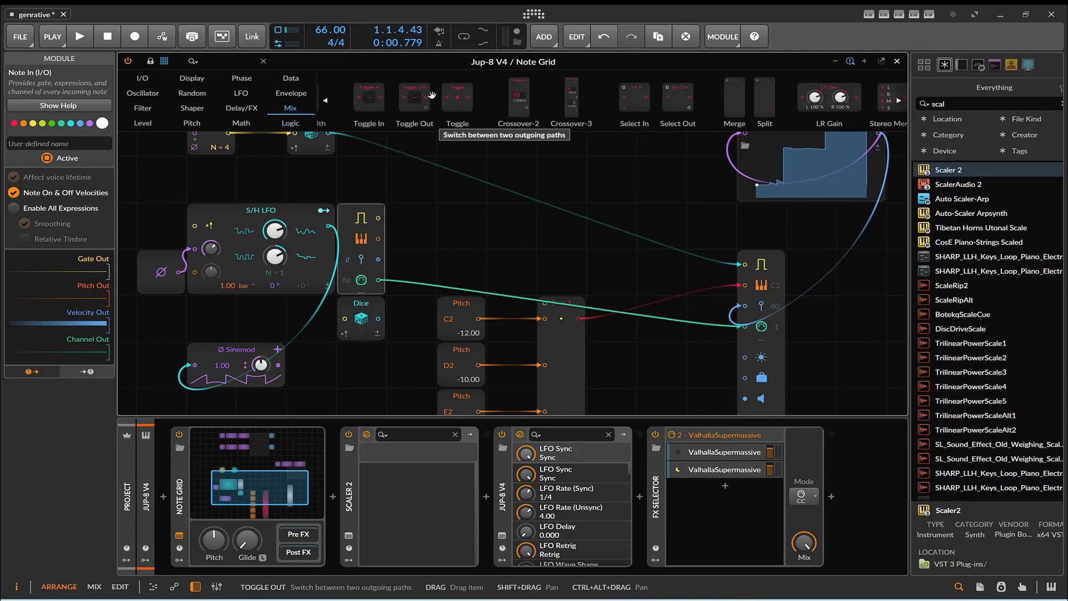
{"action": "scroll", "coordinate": [435, 98], "scroll_direction": "up", "scroll_amount": 1}
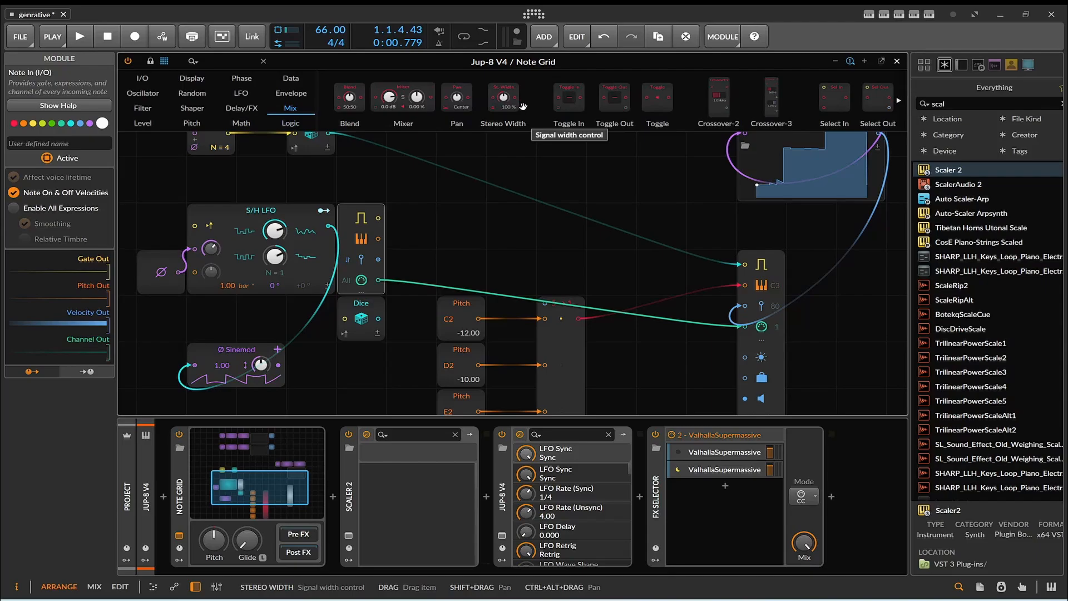
{"action": "scroll", "coordinate": [524, 106], "scroll_direction": "down", "scroll_amount": 3}
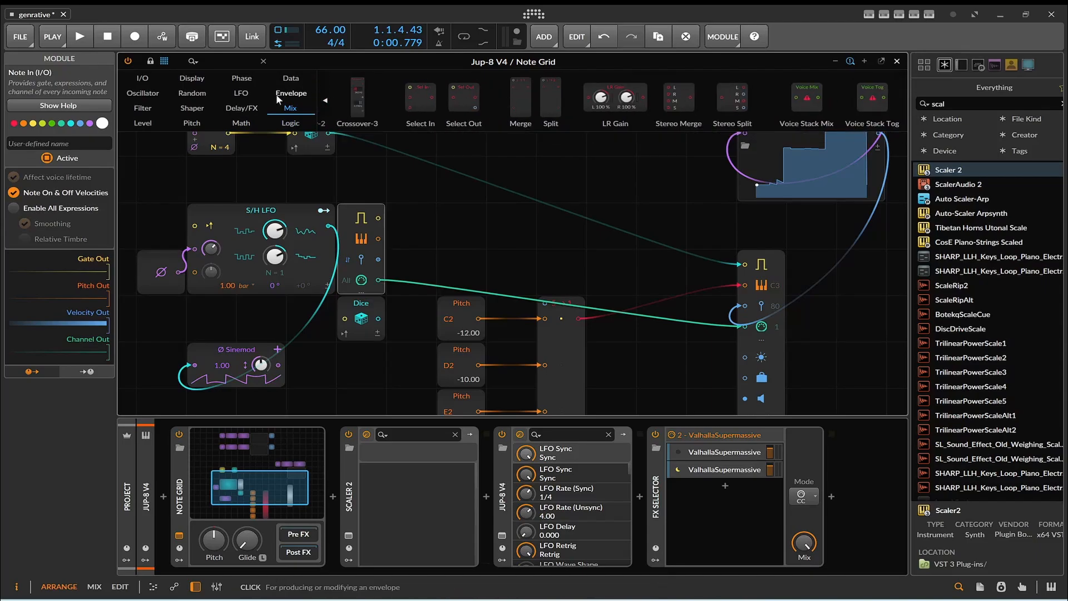
{"action": "left_click", "coordinate": [290, 79]}
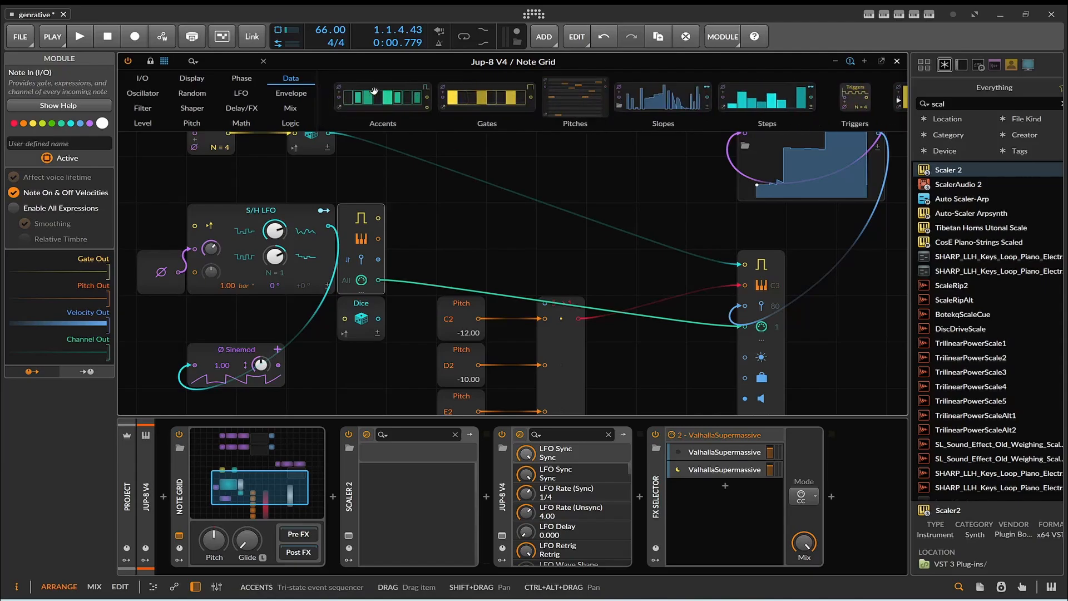
{"action": "scroll", "coordinate": [374, 90], "scroll_direction": "down", "scroll_amount": 4}
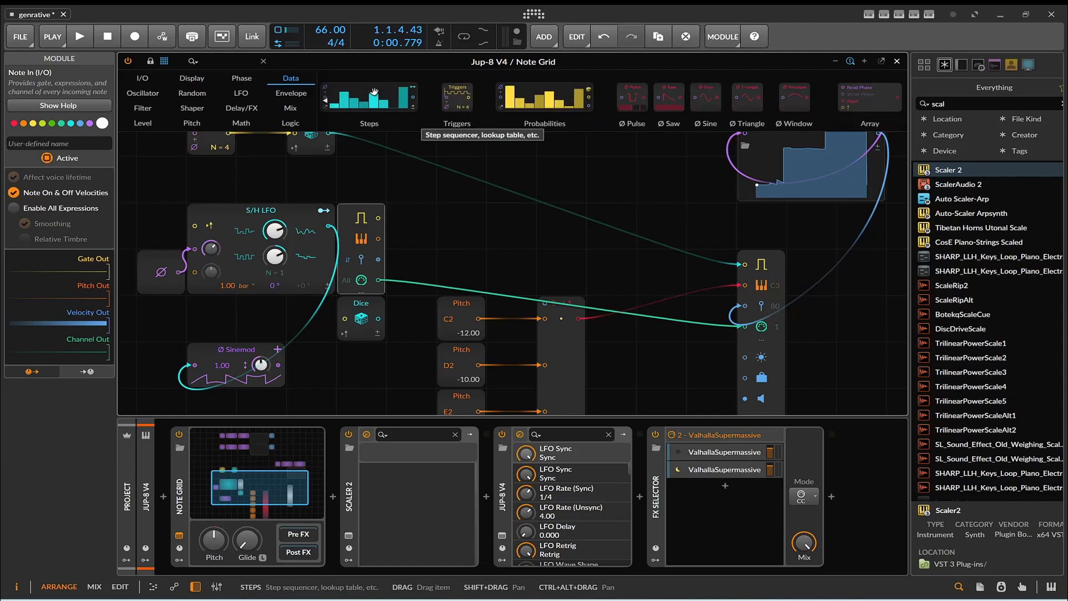
{"action": "left_click", "coordinate": [242, 109]}
{"action": "left_click", "coordinate": [238, 124]}
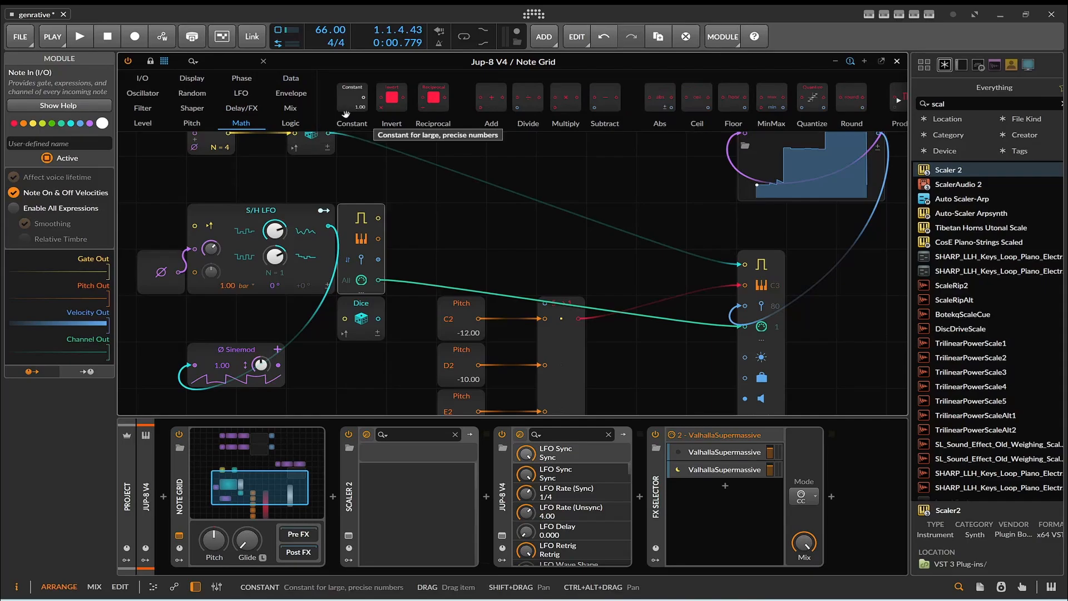
{"action": "left_click", "coordinate": [190, 124]}
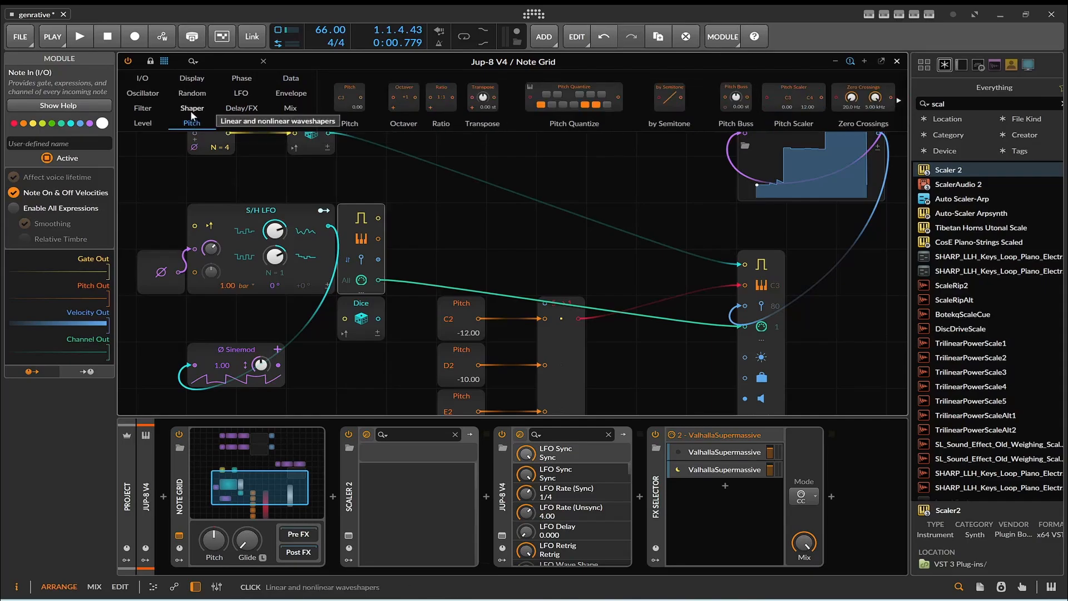
{"action": "left_click", "coordinate": [190, 110]}
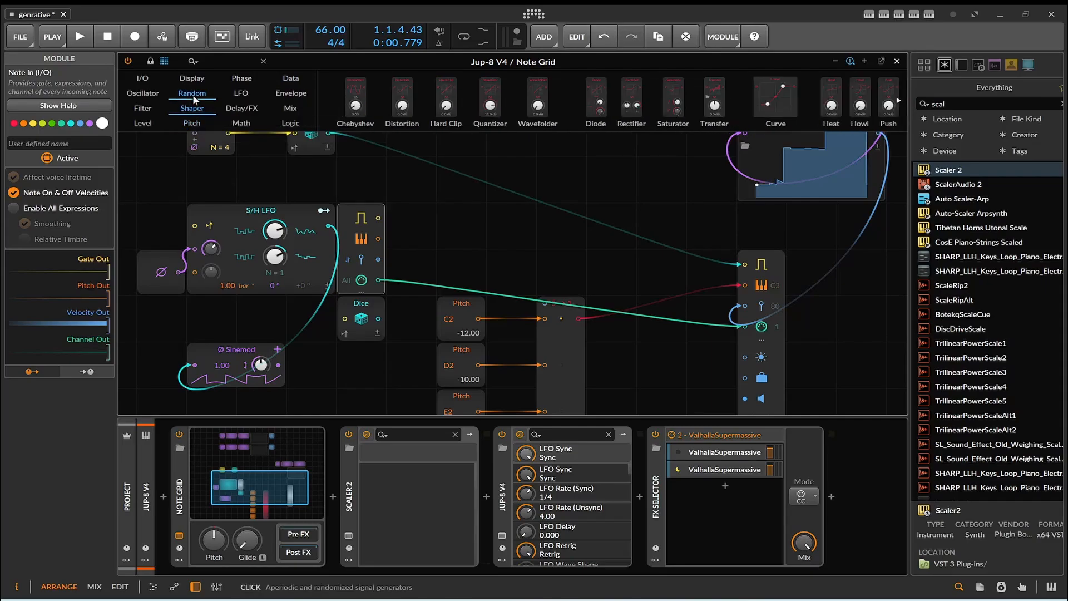
{"action": "left_click", "coordinate": [193, 94]}
{"action": "left_click", "coordinate": [193, 81]}
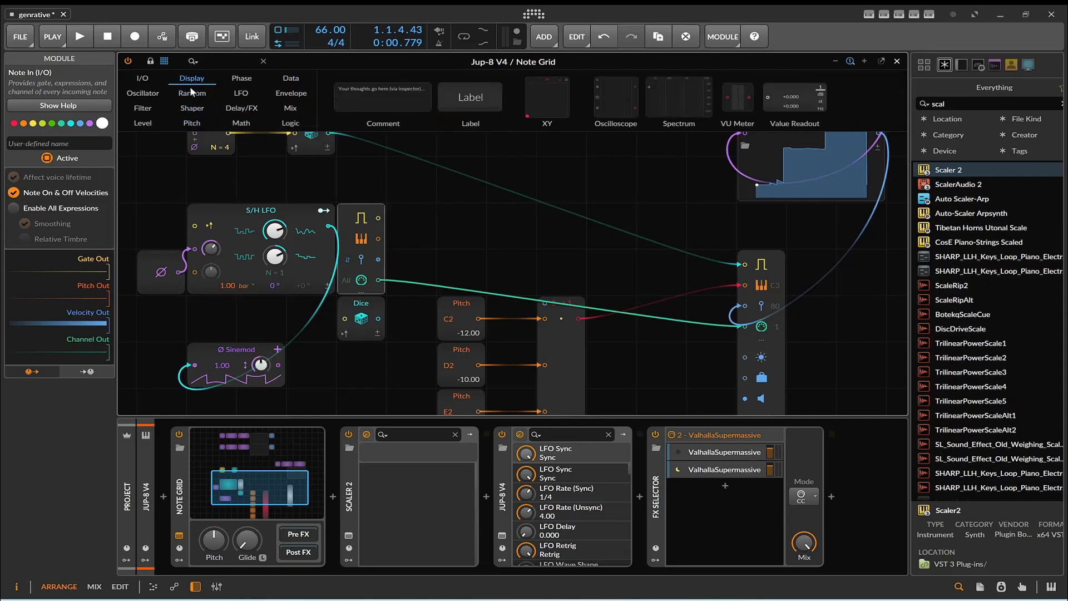
{"action": "left_click", "coordinate": [137, 123]}
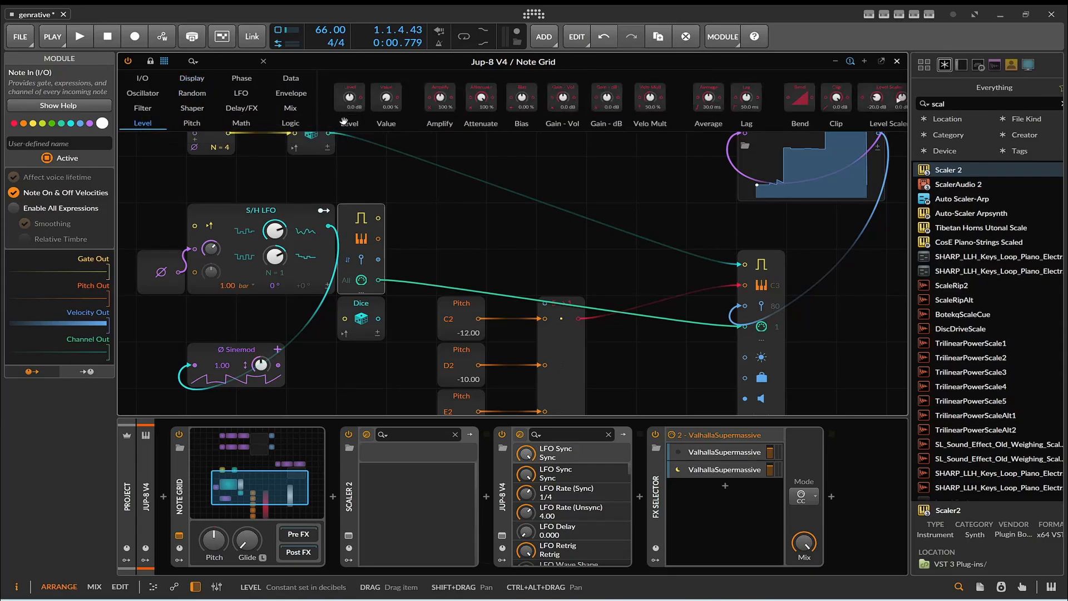
{"action": "scroll", "coordinate": [344, 121], "scroll_direction": "down", "scroll_amount": 10}
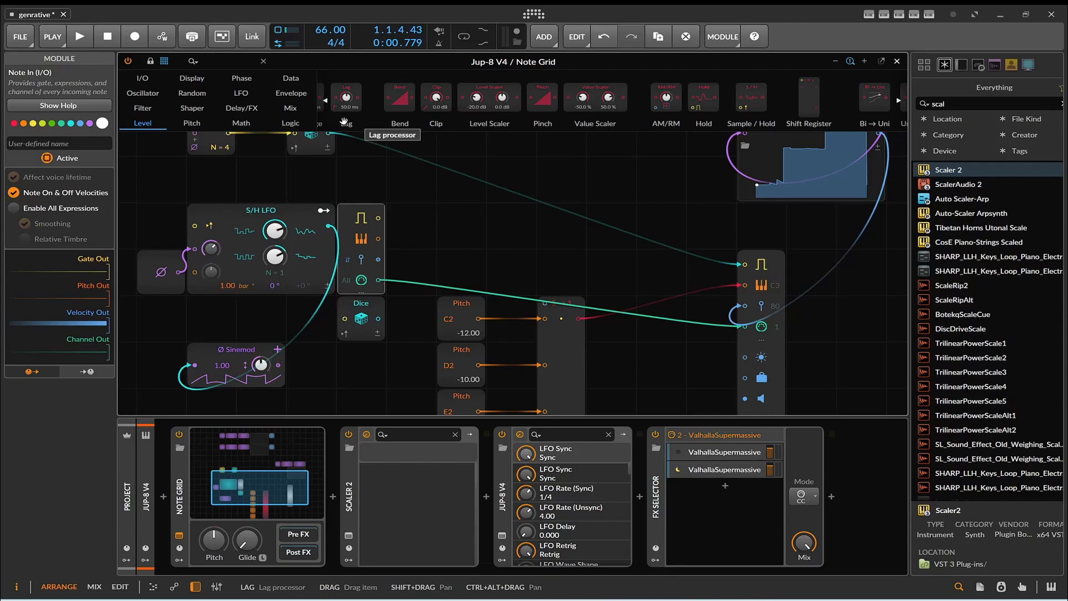
{"action": "scroll", "coordinate": [344, 122], "scroll_direction": "down", "scroll_amount": 4}
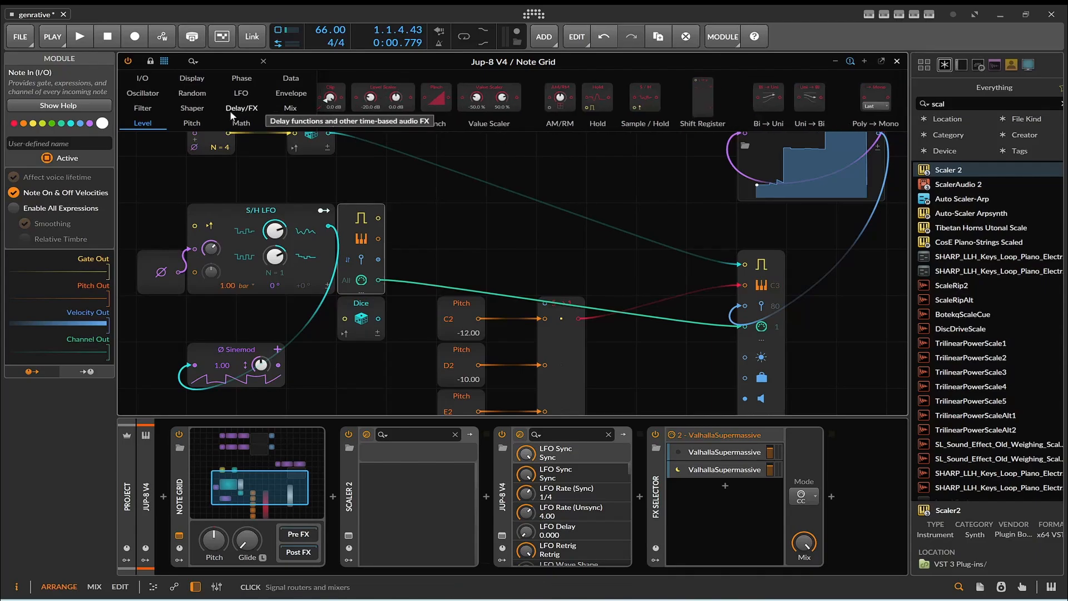
{"action": "left_click", "coordinate": [146, 93]}
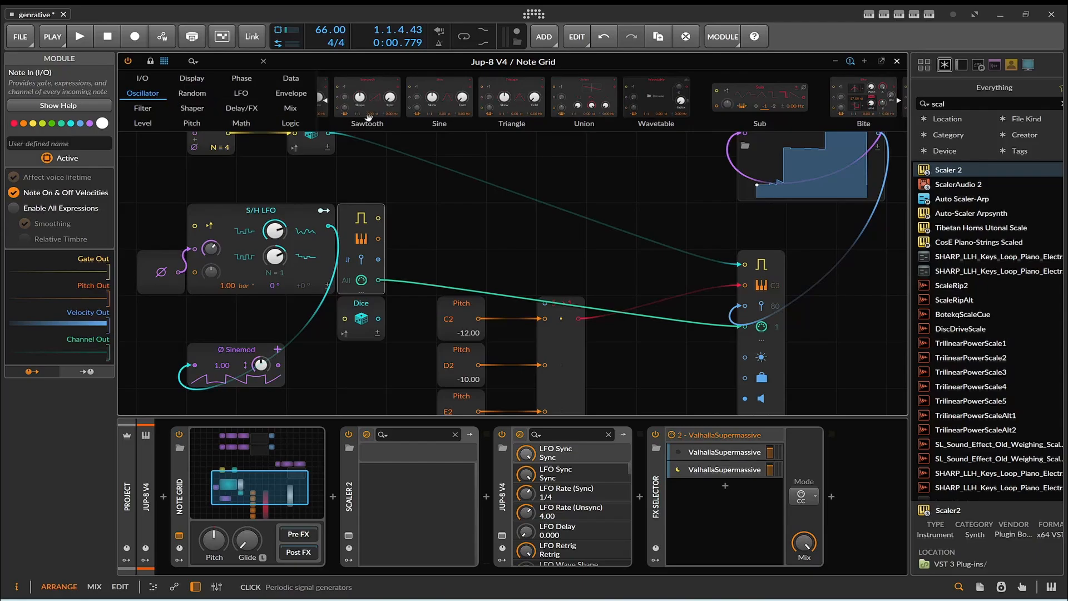
{"action": "scroll", "coordinate": [396, 111], "scroll_direction": "up", "scroll_amount": 5}
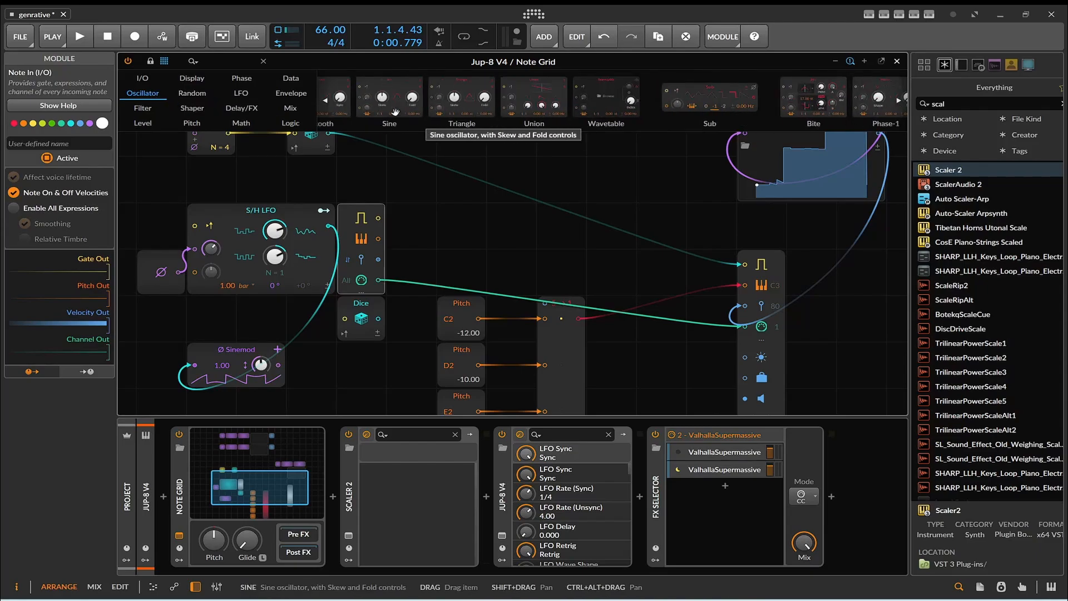
- Add a Step Access module beside Note In and wire its phase output to Merge's select input
{"action": "left_click", "coordinate": [243, 79]}
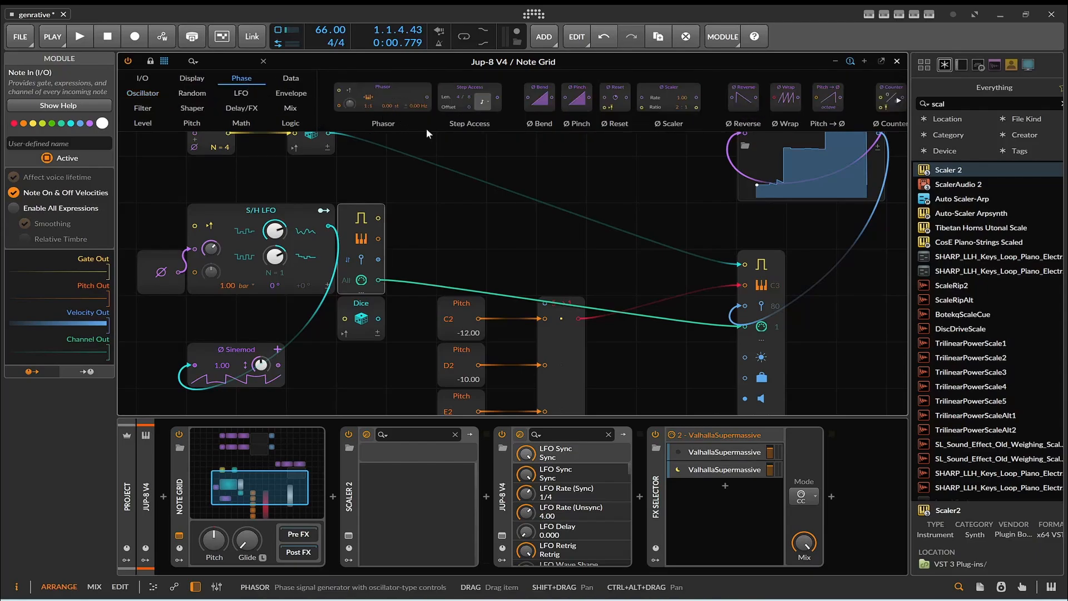
{"action": "left_click_drag", "start_coordinate": [459, 117], "coordinate": [416, 211]}
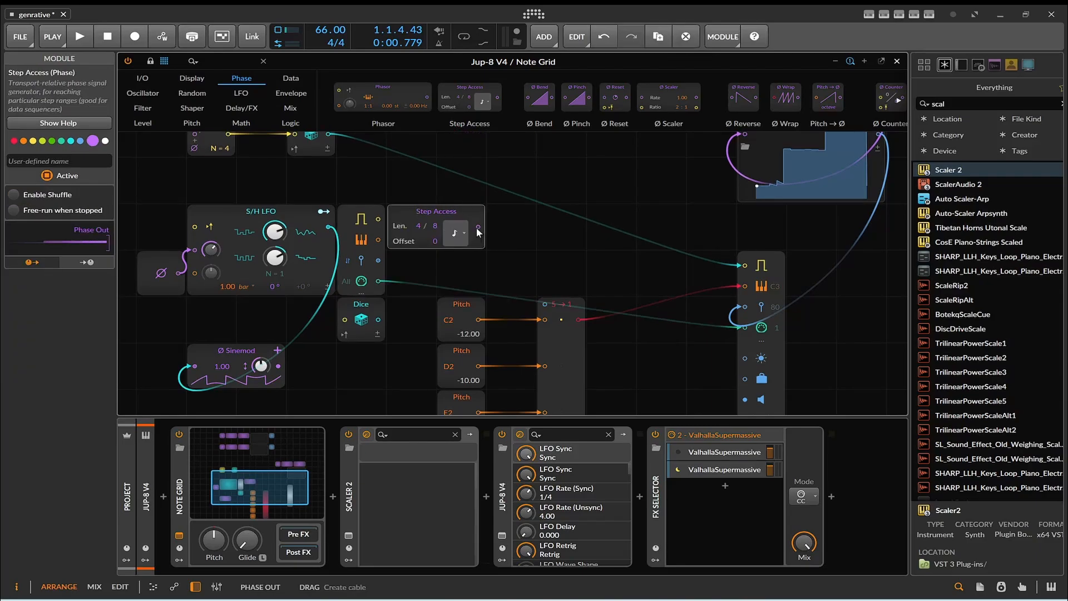
{"action": "left_click_drag", "start_coordinate": [478, 226], "coordinate": [544, 303]}
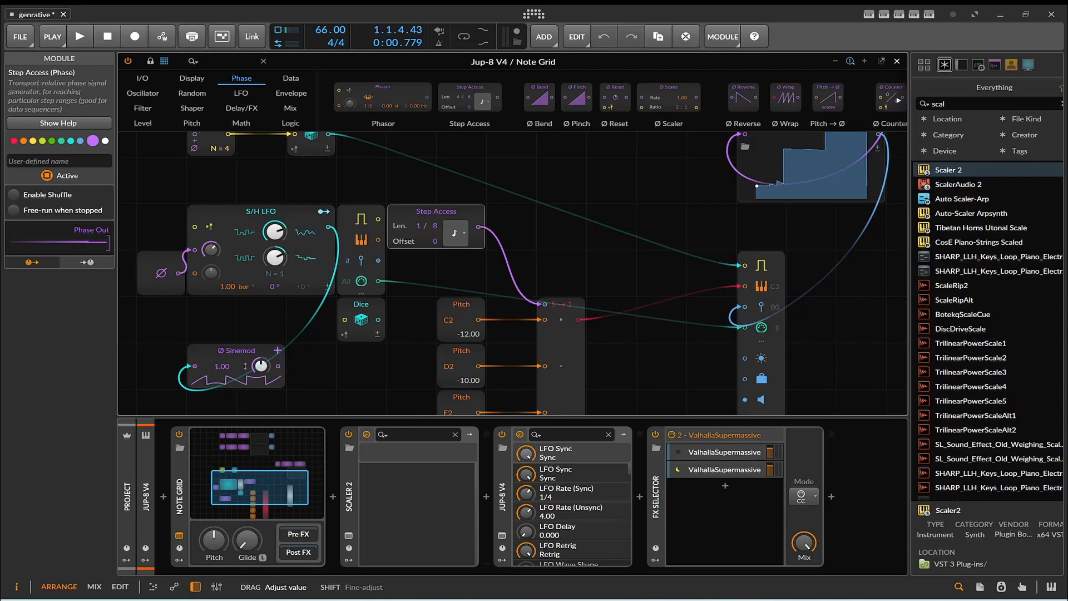
- Set the Step Access length to 1 / 5 and its timebase to Quarter note
{"action": "left_click_drag", "start_coordinate": [437, 226], "coordinate": [437, 231]}
{"action": "left_click", "coordinate": [446, 242]}
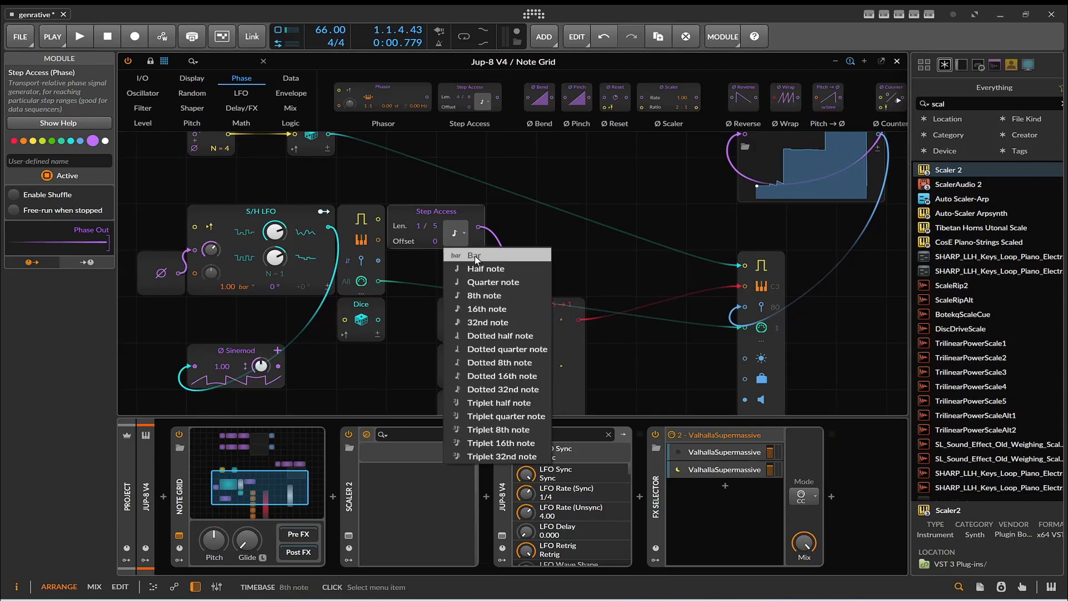
{"action": "left_click", "coordinate": [493, 282]}
- Set the Merge module's interpolation to Nearest
{"action": "scroll", "coordinate": [593, 235], "scroll_direction": "down", "scroll_amount": 2}
{"action": "left_click", "coordinate": [536, 321]}
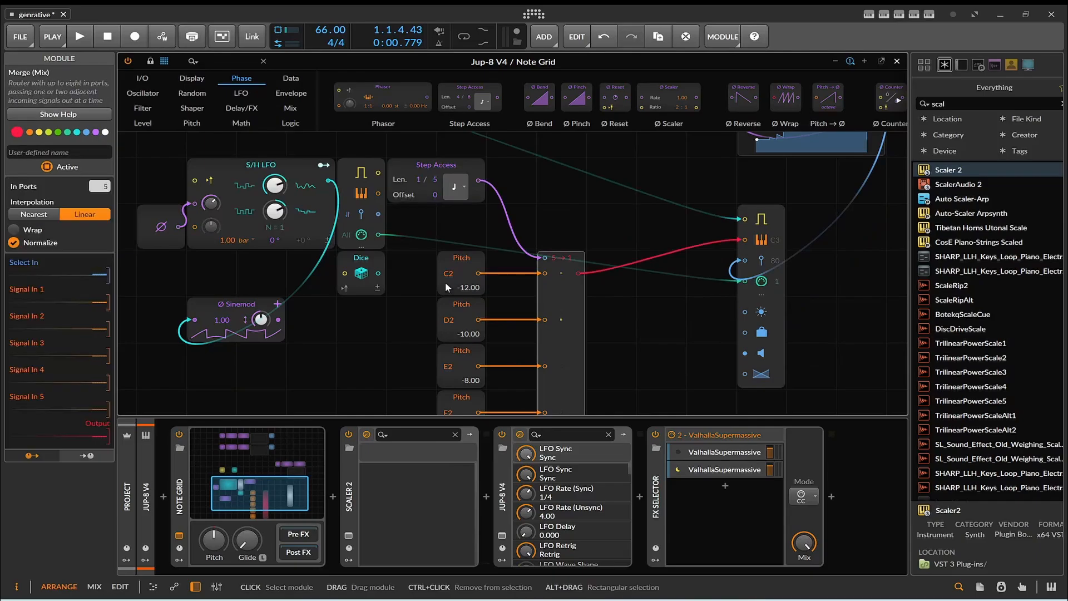
{"action": "left_click", "coordinate": [37, 213]}
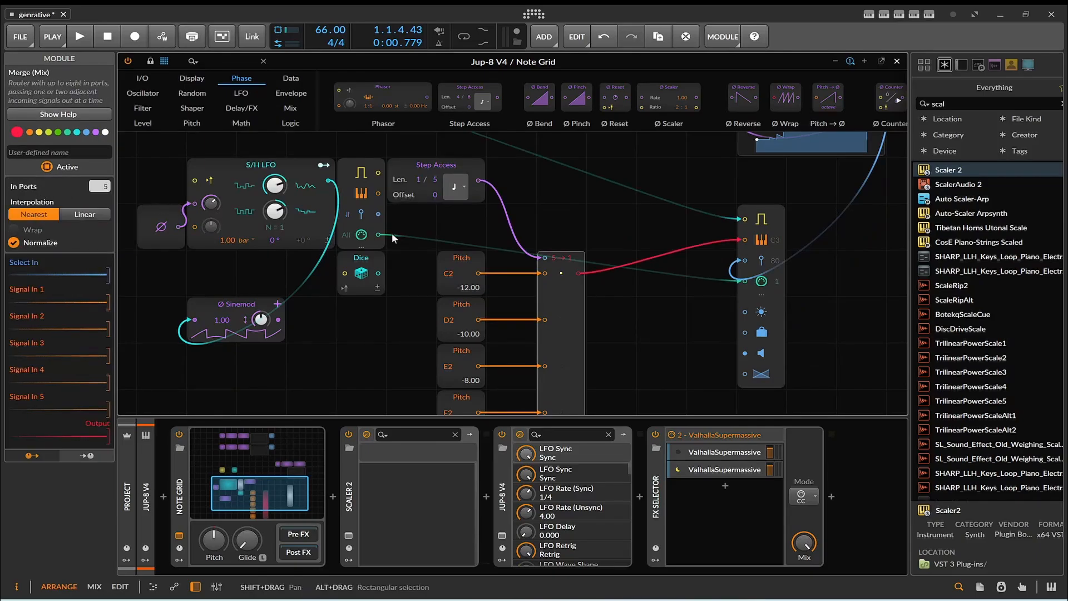
- Play the patch twice to check how Step Access switches the Merge pitches, stopping playback each time
{"action": "key", "text": "space"}
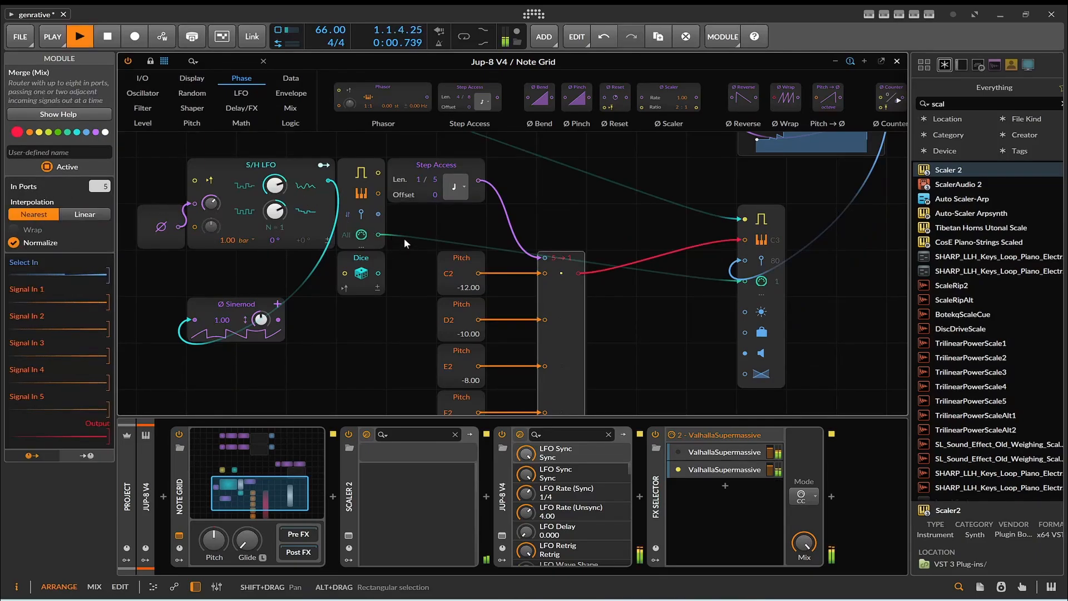
{"action": "scroll", "coordinate": [418, 225], "scroll_direction": "up", "scroll_amount": 2}
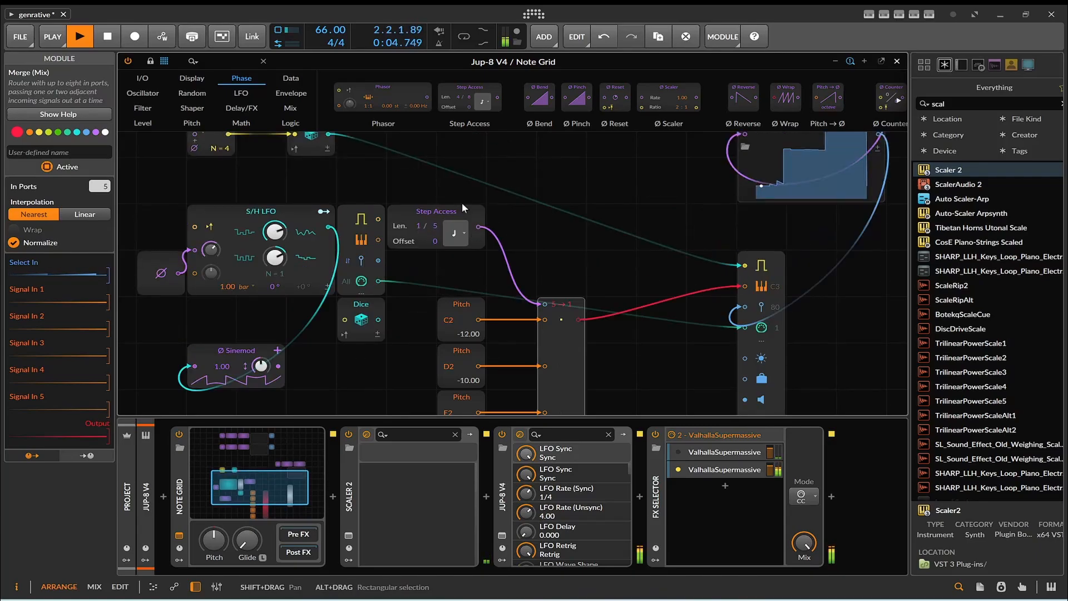
{"action": "left_click", "coordinate": [108, 37]}
{"action": "scroll", "coordinate": [382, 158], "scroll_direction": "up", "scroll_amount": 2}
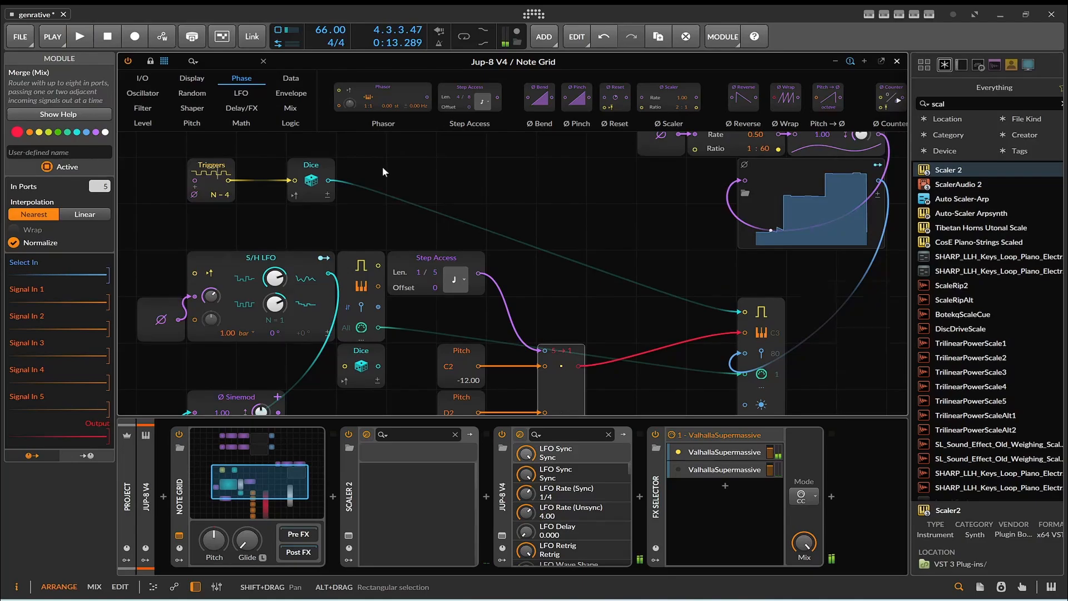
{"action": "scroll", "coordinate": [382, 166], "scroll_direction": "down", "scroll_amount": 2}
{"action": "key", "text": "space"}
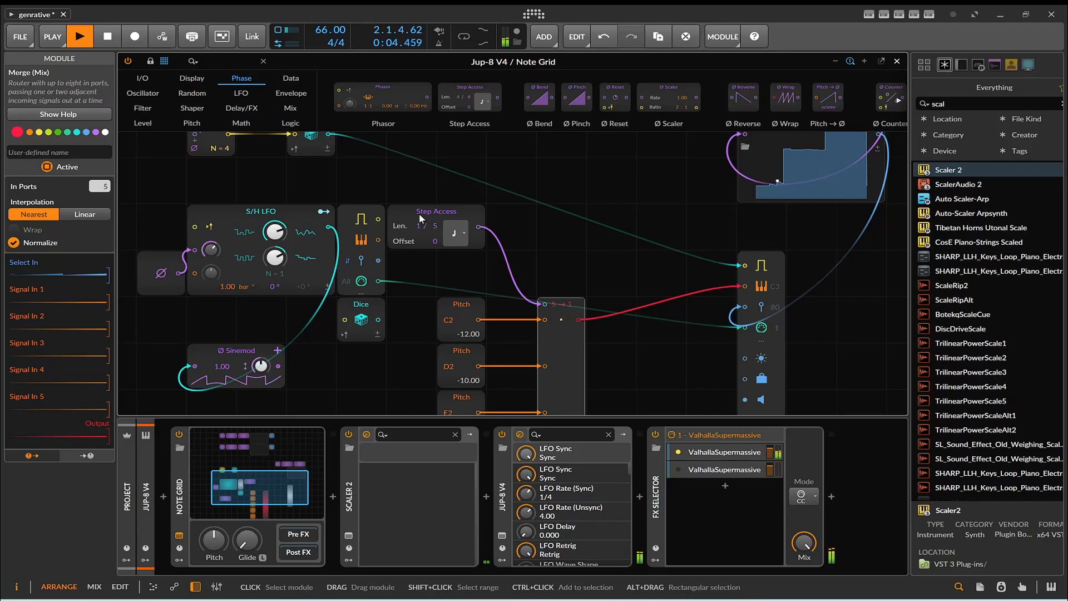
{"action": "left_click", "coordinate": [106, 41]}
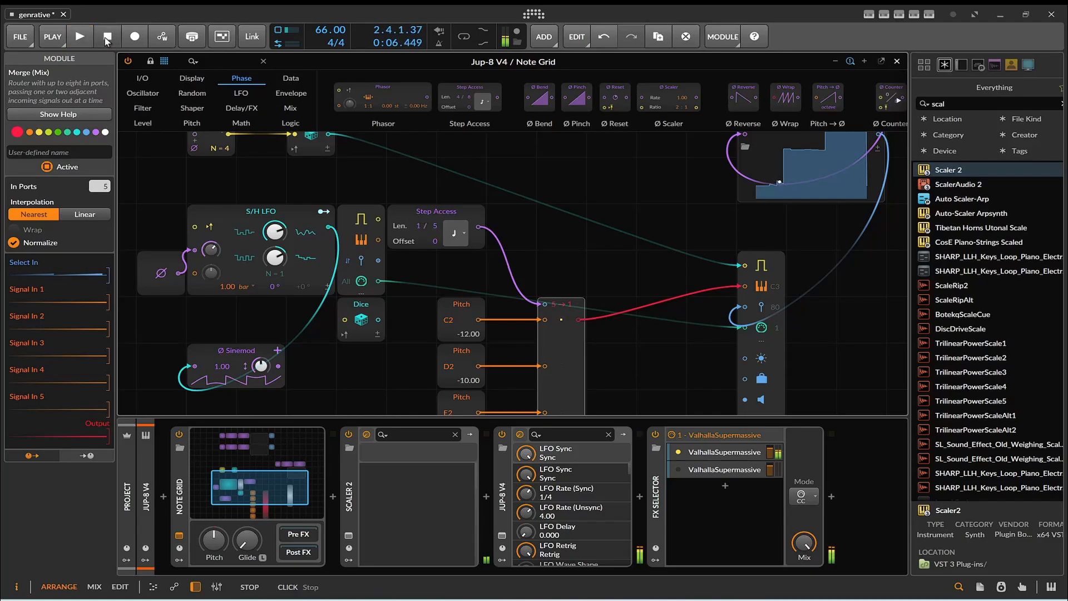
{"action": "left_click", "coordinate": [447, 213]}
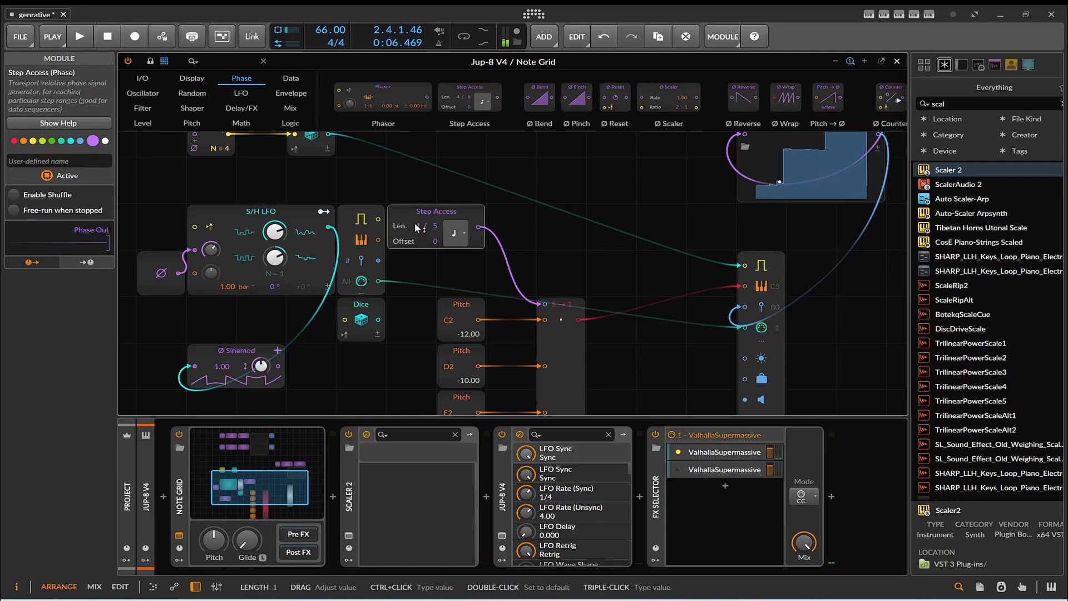
{"action": "left_click", "coordinate": [252, 185]}
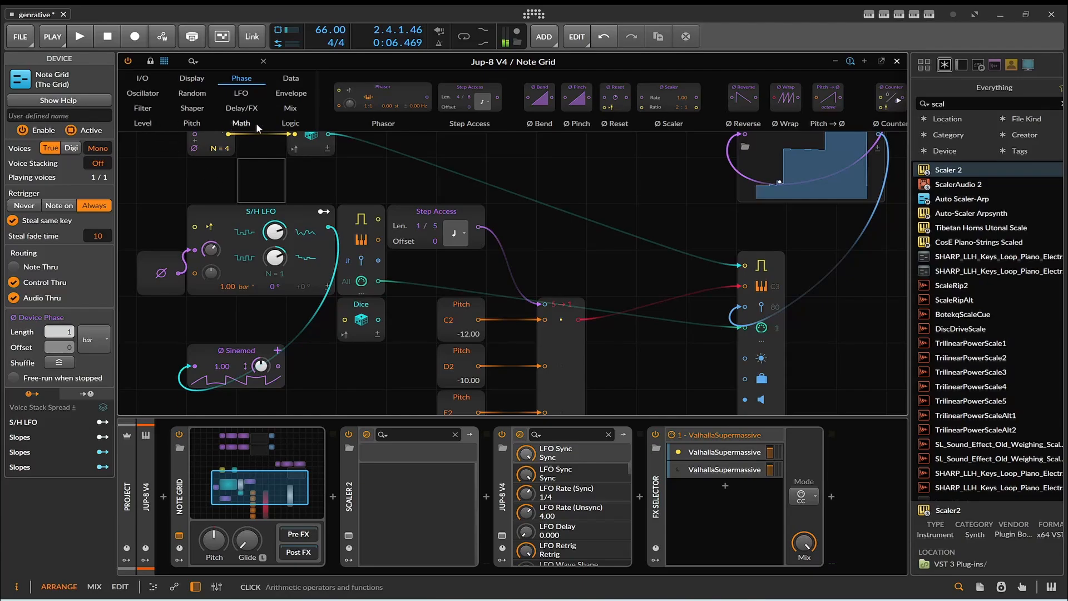
- Add a Value Readout module beside Step Access and wire Step Access's phase output to it
{"action": "scroll", "coordinate": [291, 173], "scroll_direction": "up", "scroll_amount": 3}
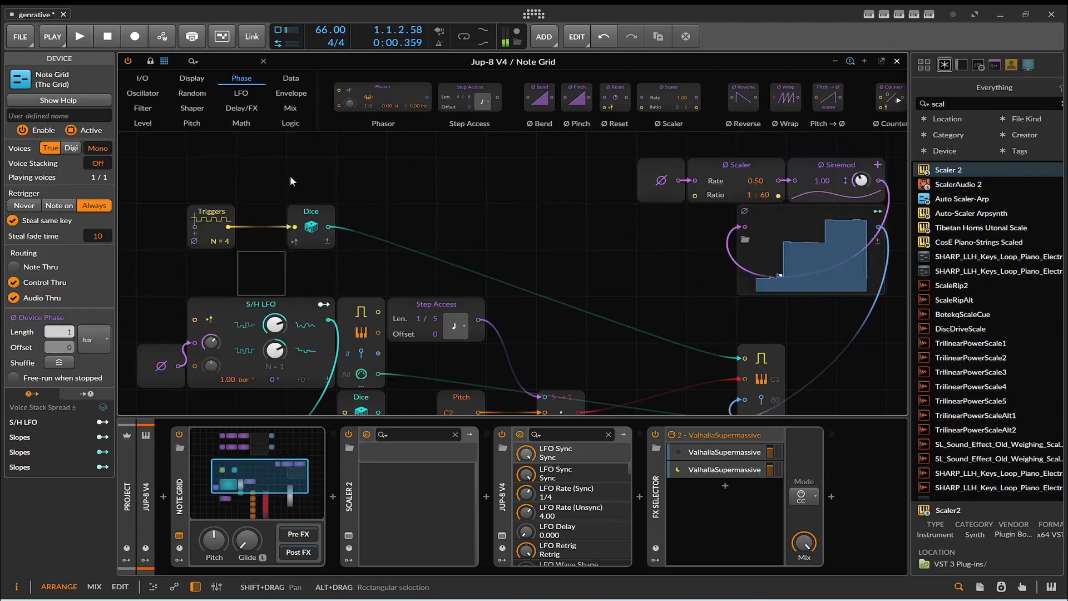
{"action": "scroll", "coordinate": [273, 163], "scroll_direction": "down", "scroll_amount": 3}
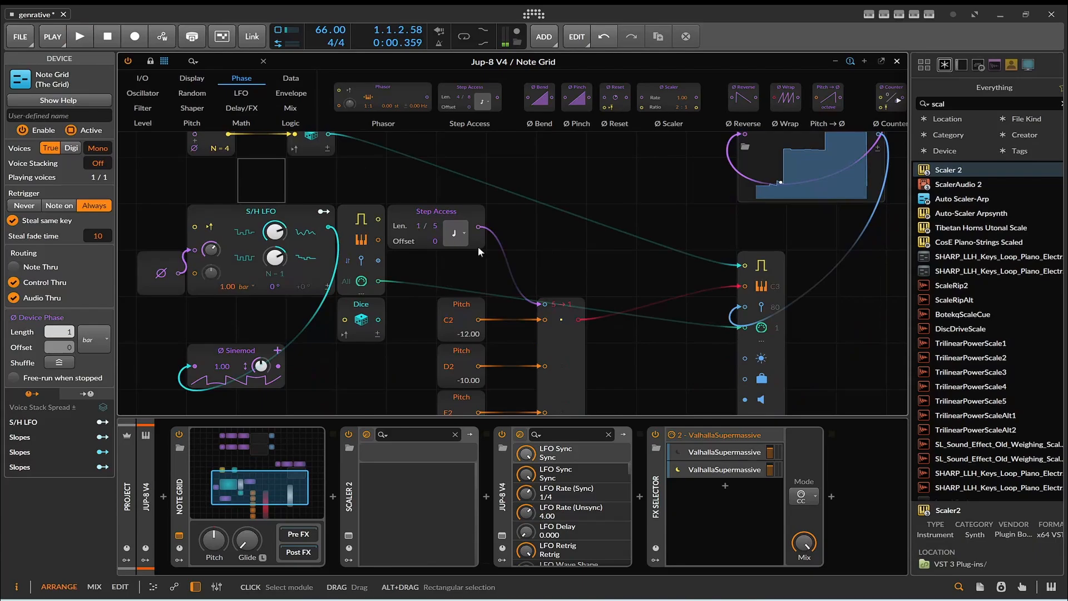
{"action": "left_click", "coordinate": [571, 338]}
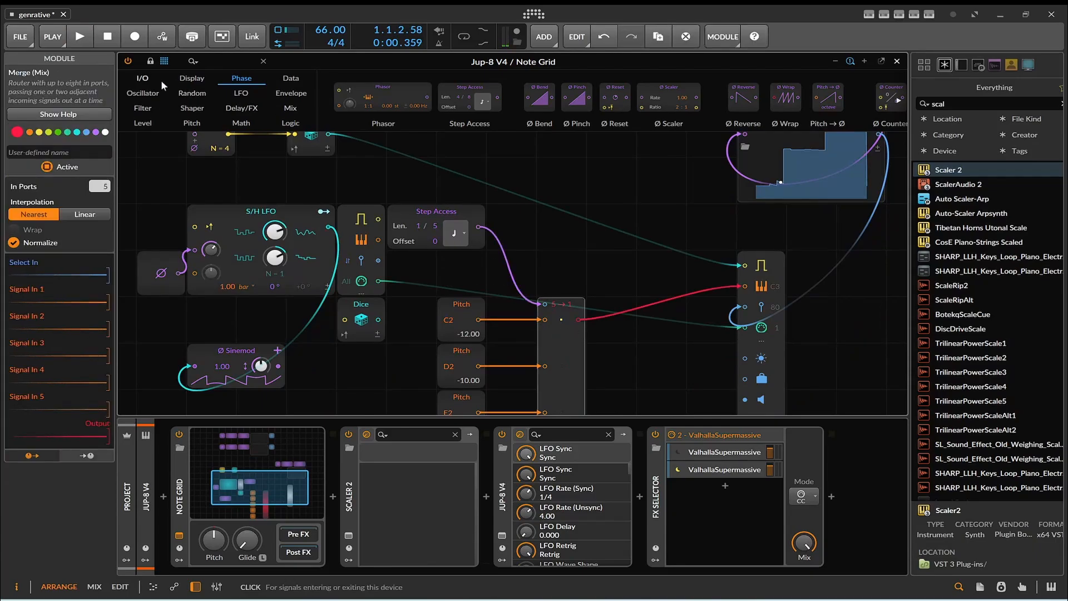
{"action": "left_click", "coordinate": [186, 79]}
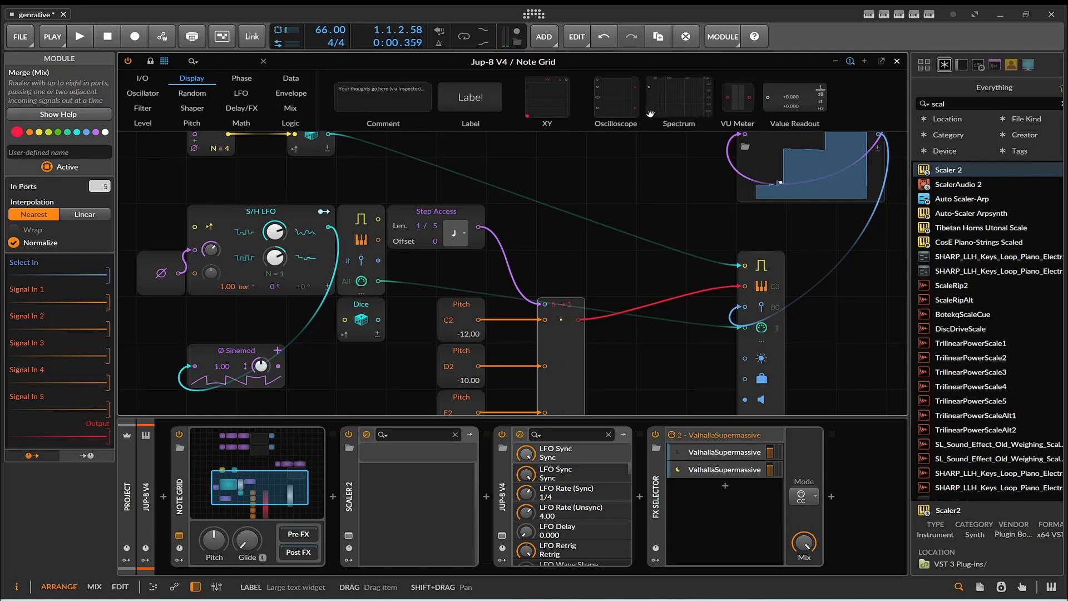
{"action": "left_click_drag", "start_coordinate": [794, 98], "coordinate": [559, 212]}
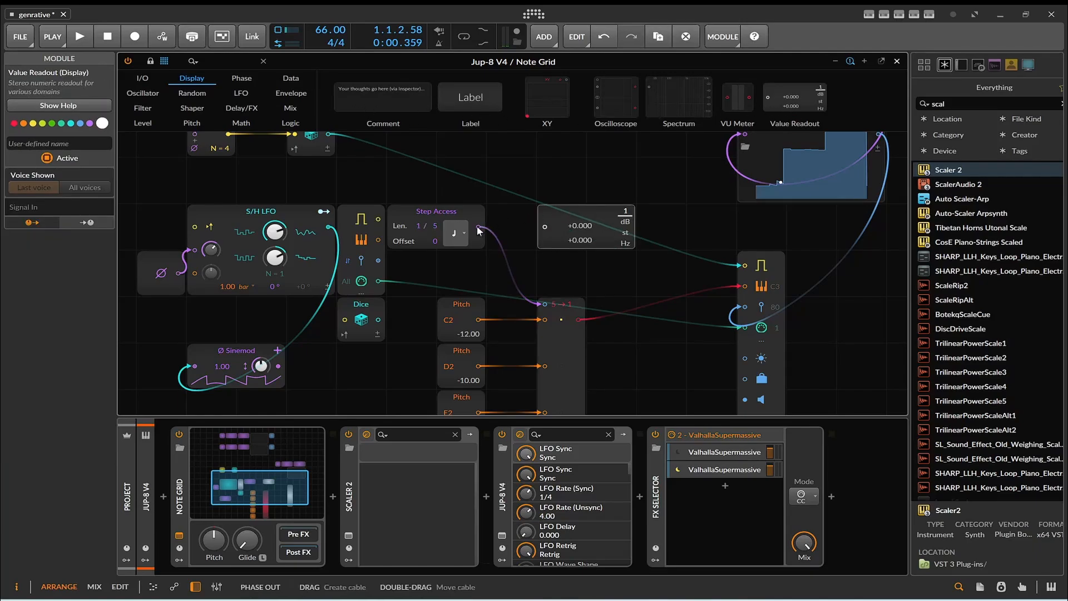
{"action": "left_click_drag", "start_coordinate": [479, 227], "coordinate": [566, 227]}
- Play and stop the patch repeatedly to read Step Access's phase values in the Value Readout
{"action": "key", "text": "space"}
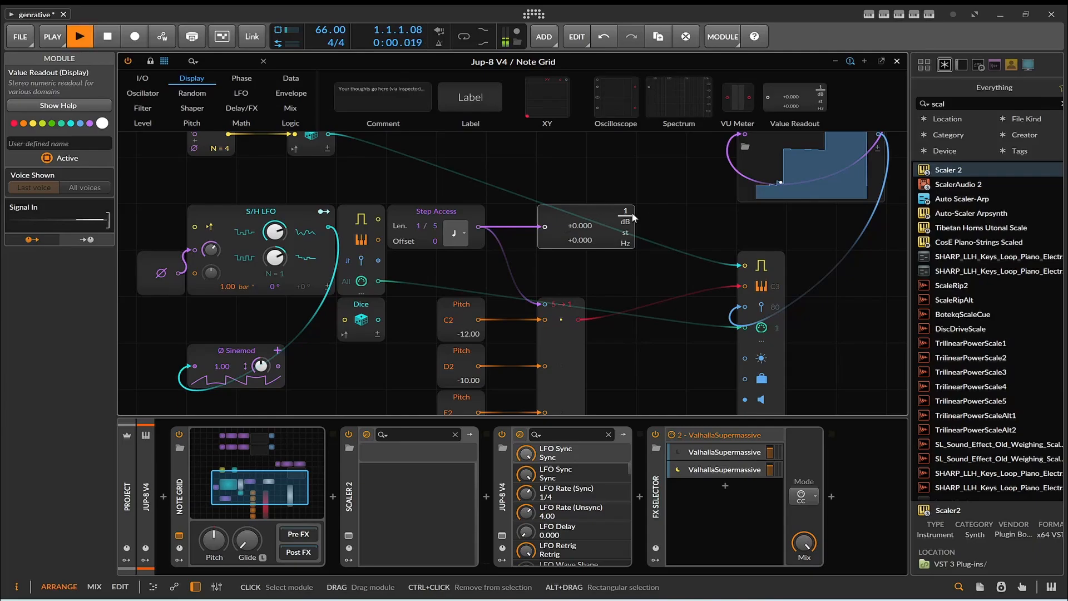
{"action": "key", "text": "space"}
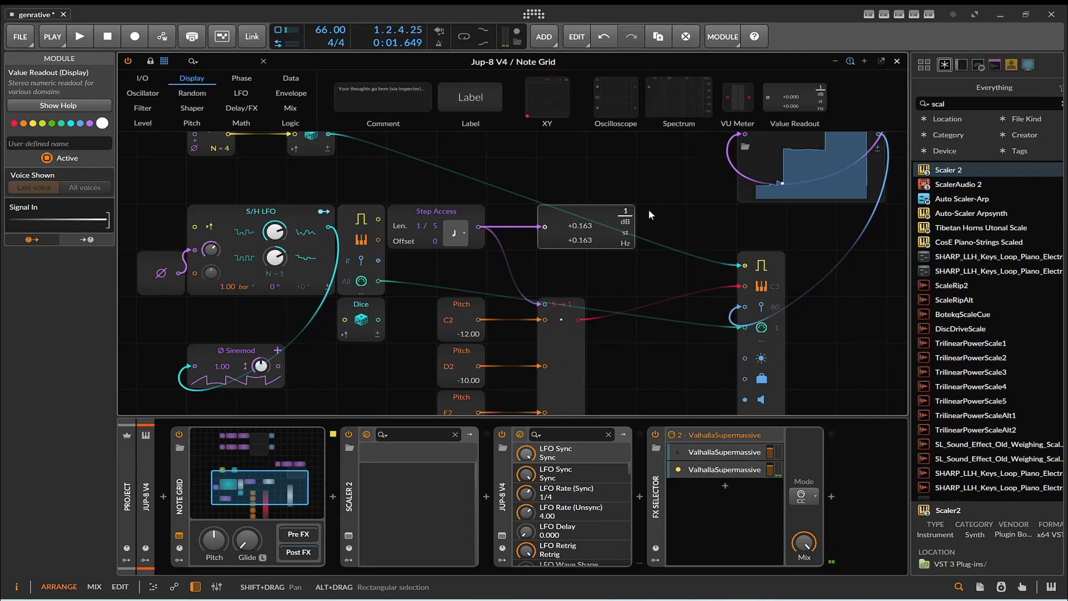
{"action": "key", "text": "space"}
{"action": "key", "text": "space"}
{"action": "key", "text": "space"}
{"action": "key", "text": "space"}
{"action": "key", "text": "space"}
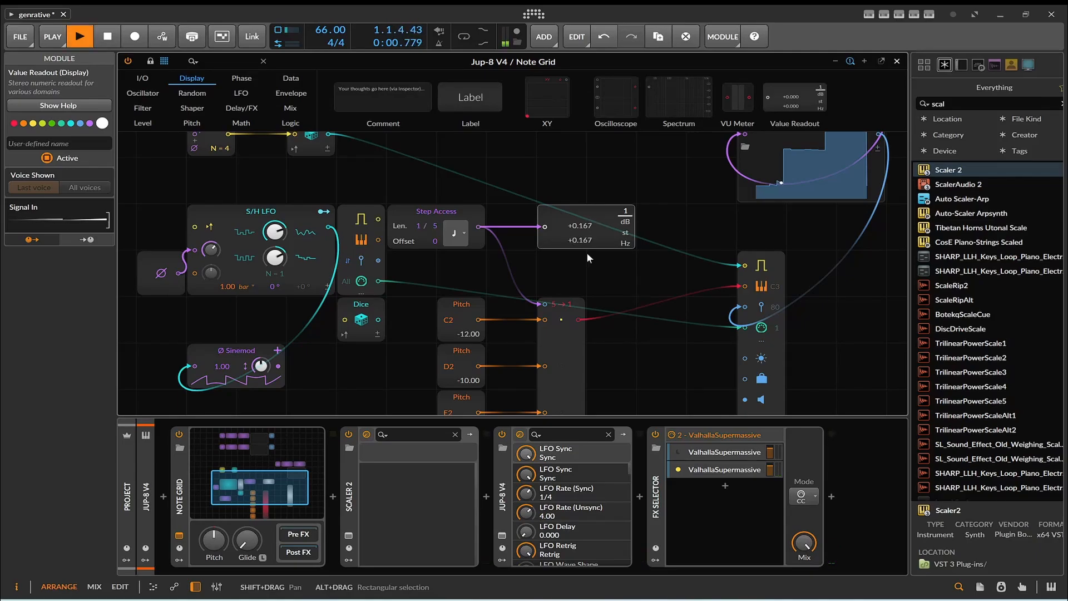
{"action": "key", "text": "space"}
{"action": "key", "text": "space"}
{"action": "key", "text": "space"}
{"action": "key", "text": "space"}
{"action": "key", "text": "space"}
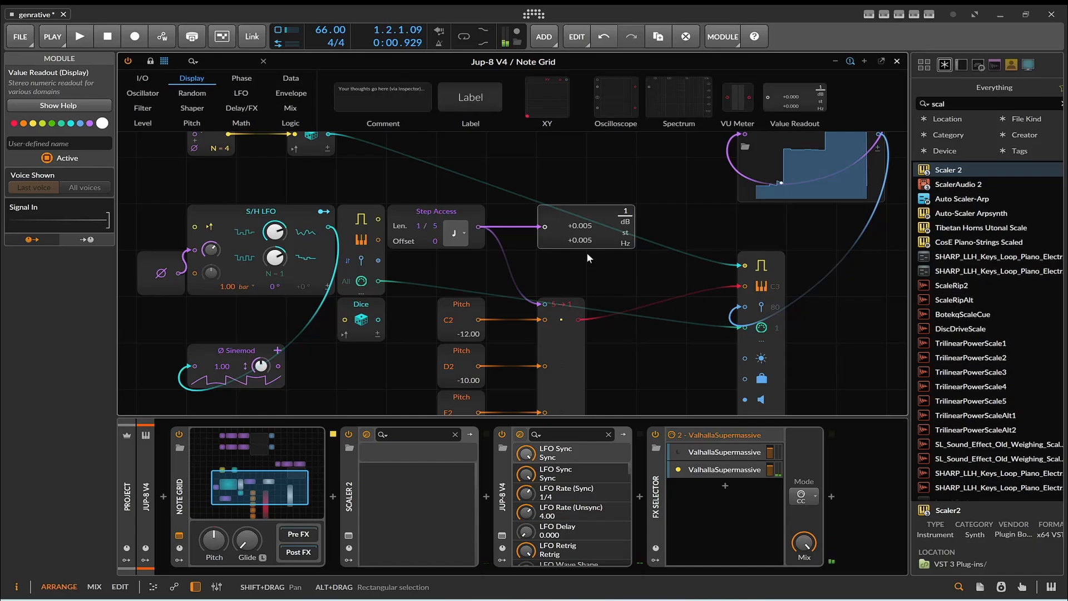
{"action": "key", "text": "space"}
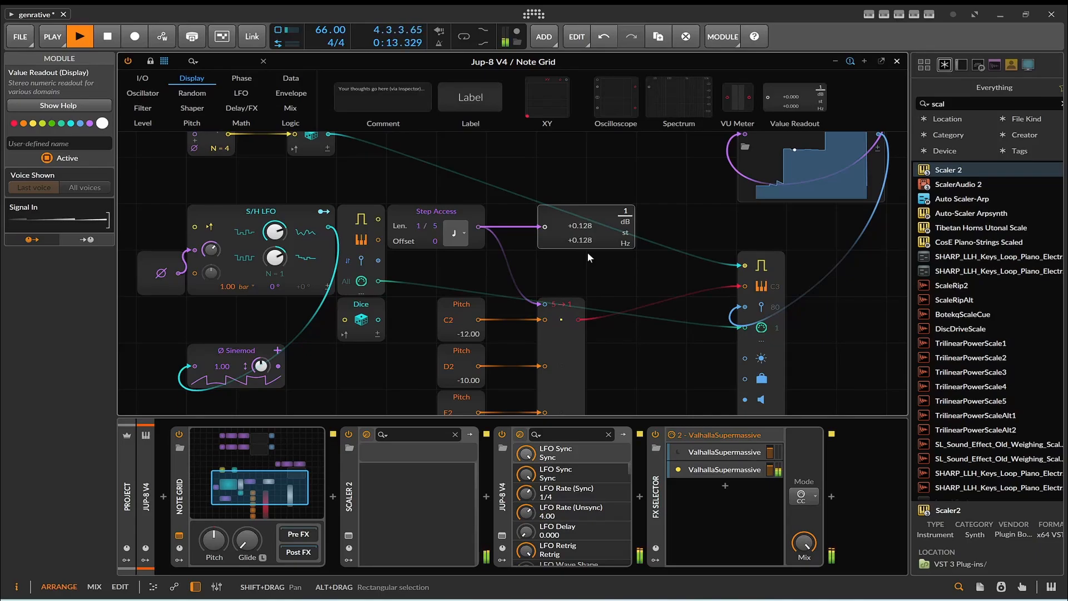
{"action": "key", "text": "space"}
- Play the patch while examining the curve modules that drive the CC 1 and CC 2 outputs, and stop playback
{"action": "scroll", "coordinate": [574, 270], "scroll_direction": "up", "scroll_amount": 10}
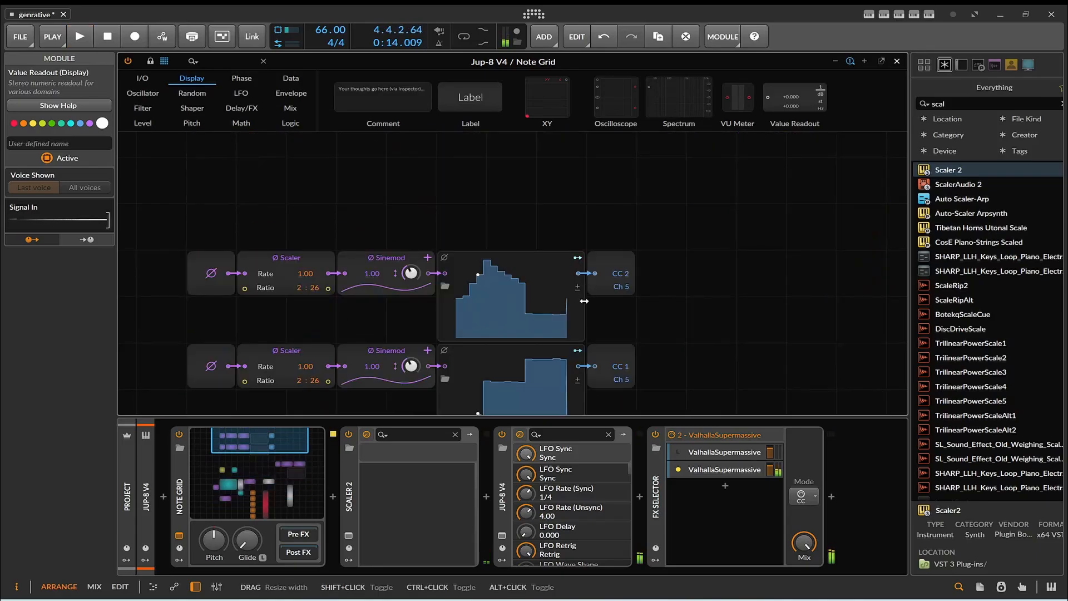
{"action": "scroll", "coordinate": [644, 339], "scroll_direction": "down", "scroll_amount": 1}
{"action": "key", "text": "space"}
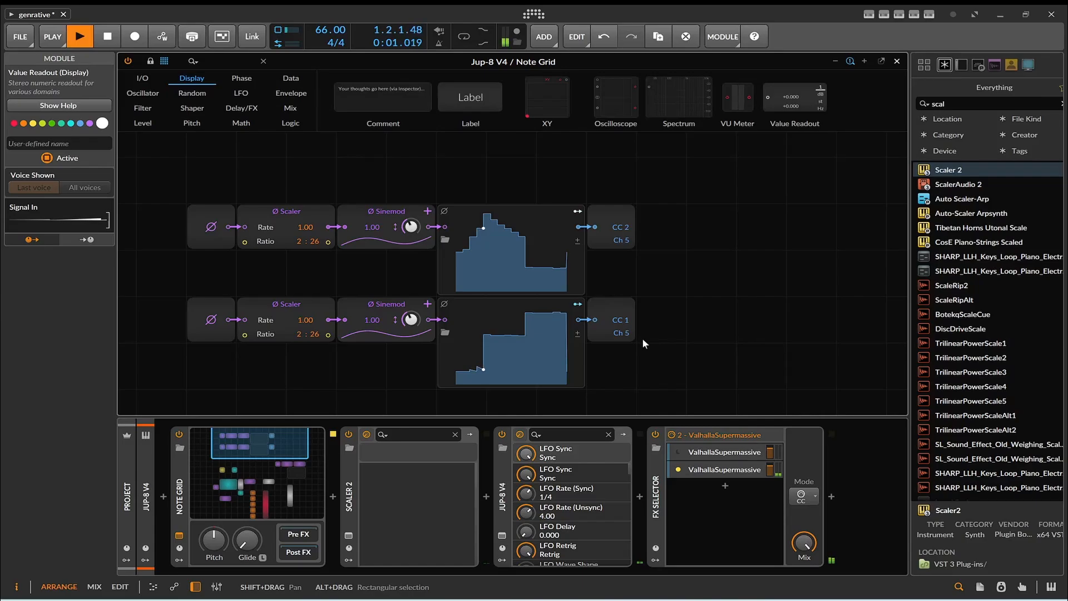
{"action": "scroll", "coordinate": [642, 338], "scroll_direction": "down", "scroll_amount": 1}
{"action": "scroll", "coordinate": [642, 339], "scroll_direction": "down", "scroll_amount": 6}
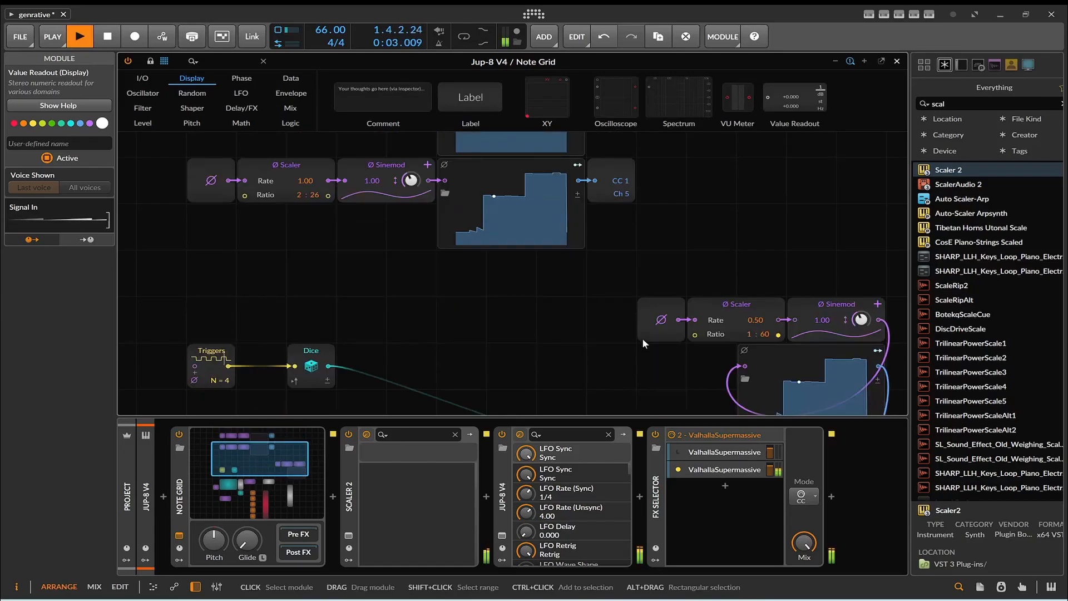
{"action": "key", "text": "space"}
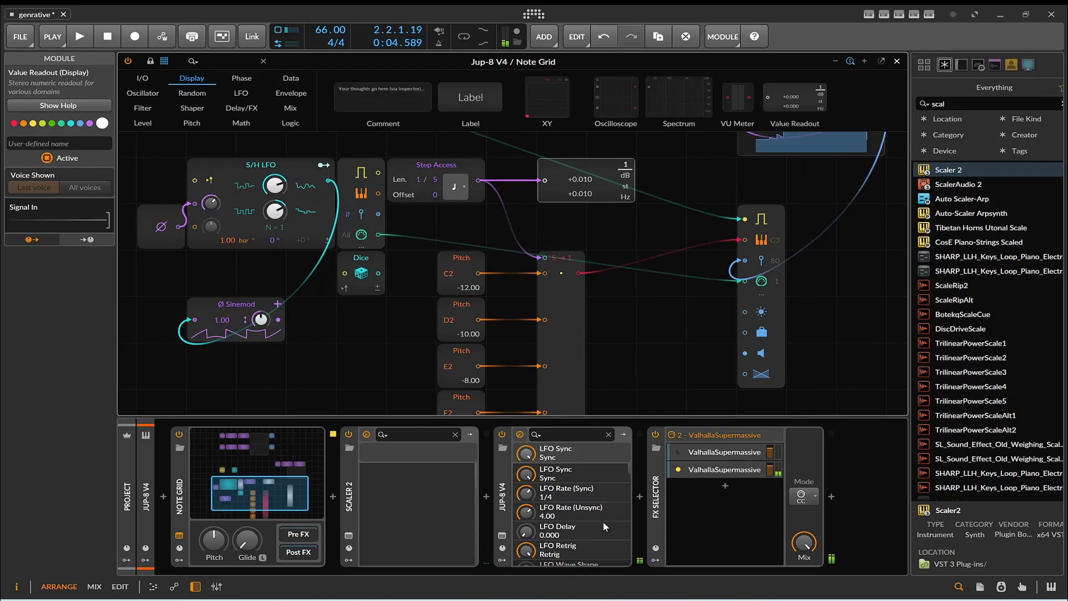
- Examine the FX Selector's mode and CC settings alongside the Note Grid's CC 2 output
{"action": "left_click", "coordinate": [814, 499]}
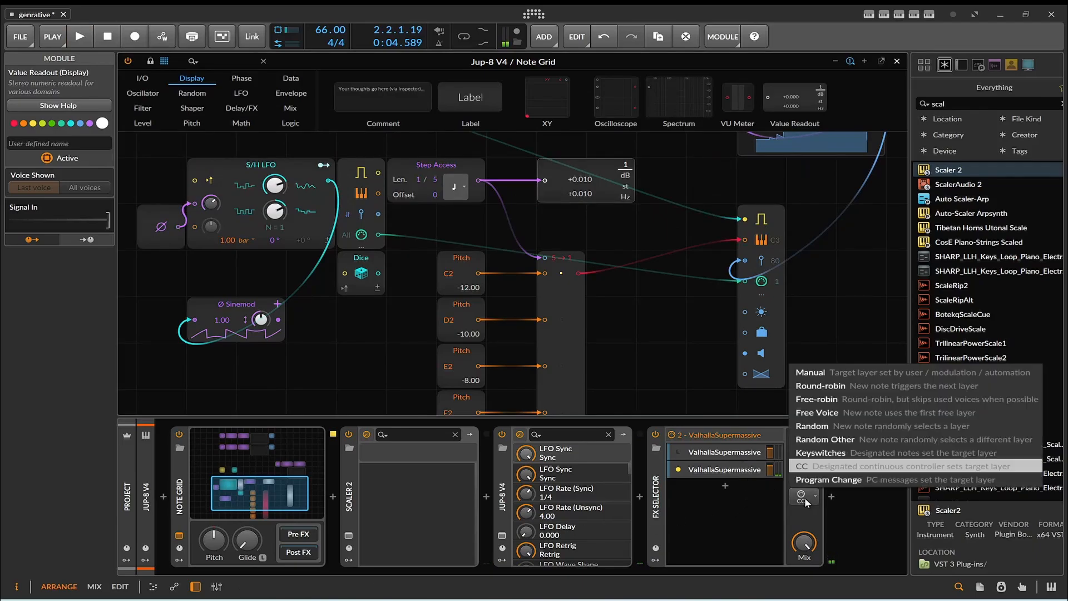
{"action": "left_click", "coordinate": [805, 496]}
{"action": "left_click", "coordinate": [660, 507]}
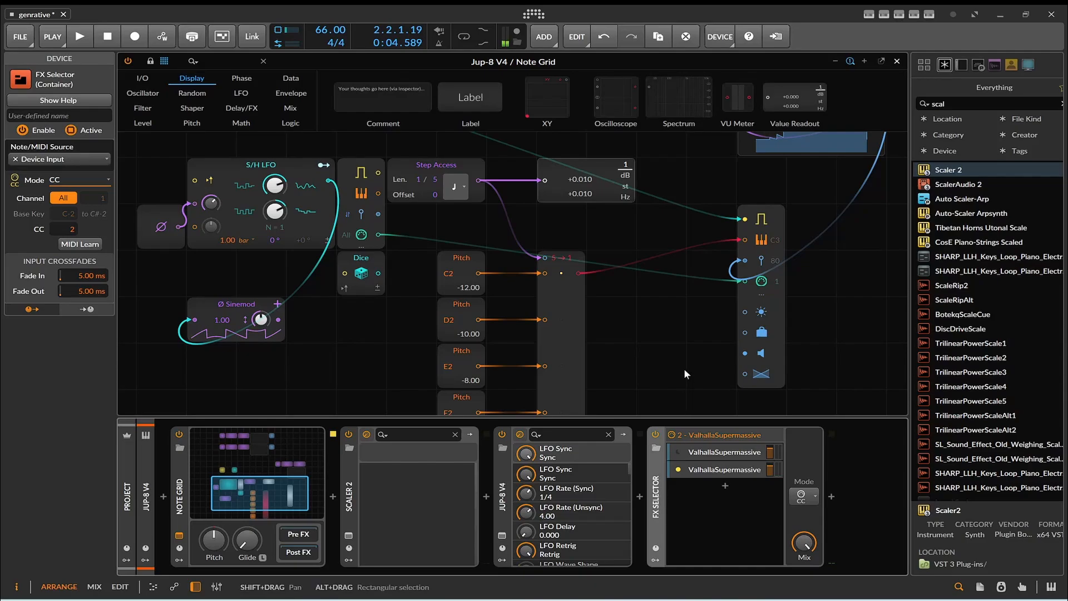
{"action": "scroll", "coordinate": [683, 366], "scroll_direction": "up", "scroll_amount": 10}
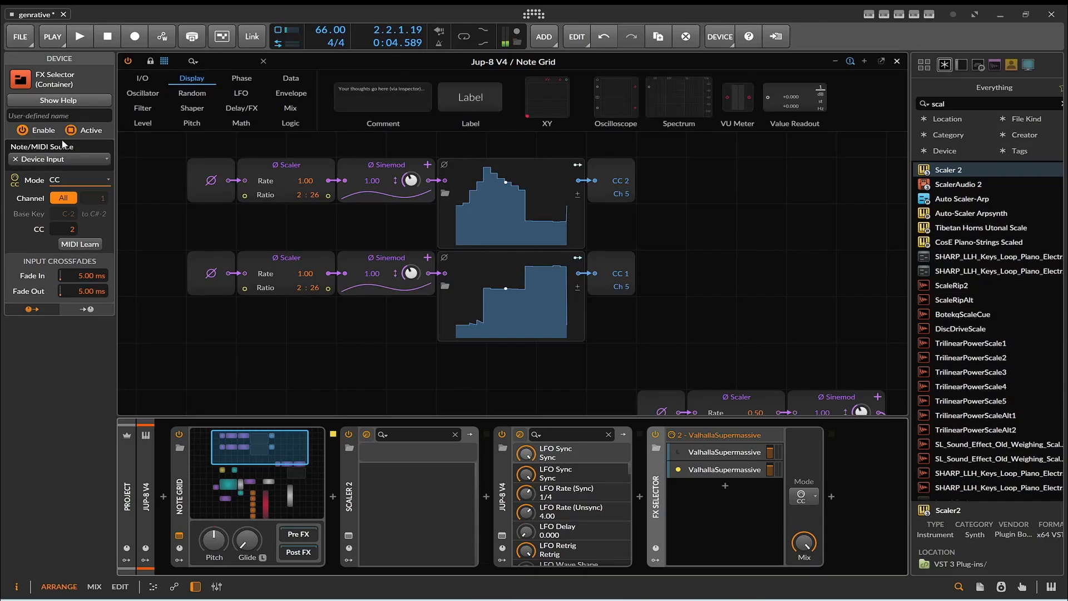
{"action": "left_click_drag", "start_coordinate": [72, 228], "coordinate": [71, 225]}
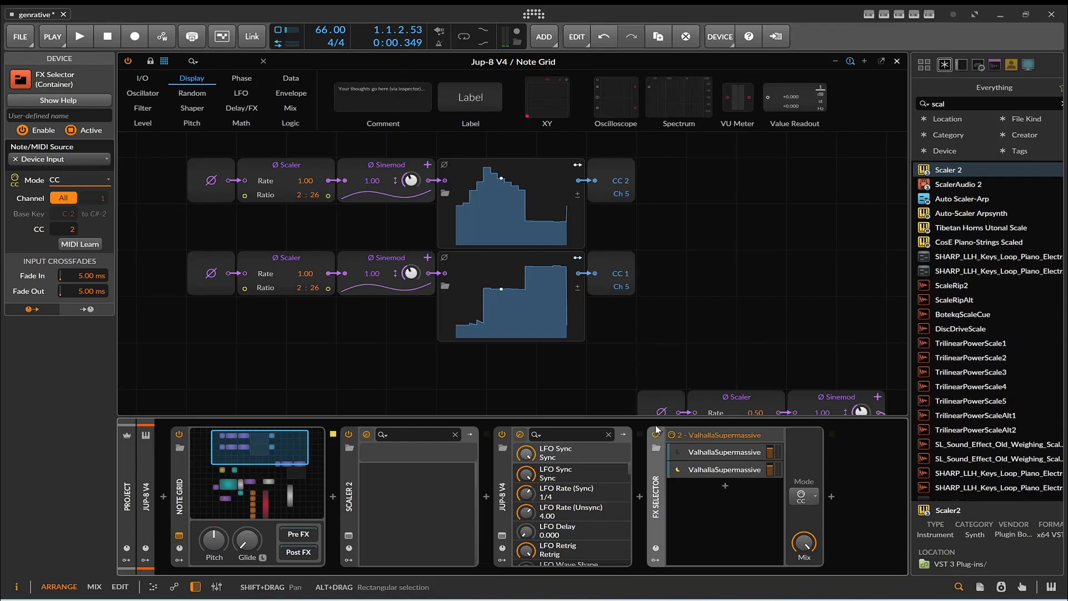
- Insert a Multiply module after Step Access, ahead of the Value Readout and Merge, and feed its second input from a Constant module
{"action": "scroll", "coordinate": [469, 389], "scroll_direction": "down", "scroll_amount": 5}
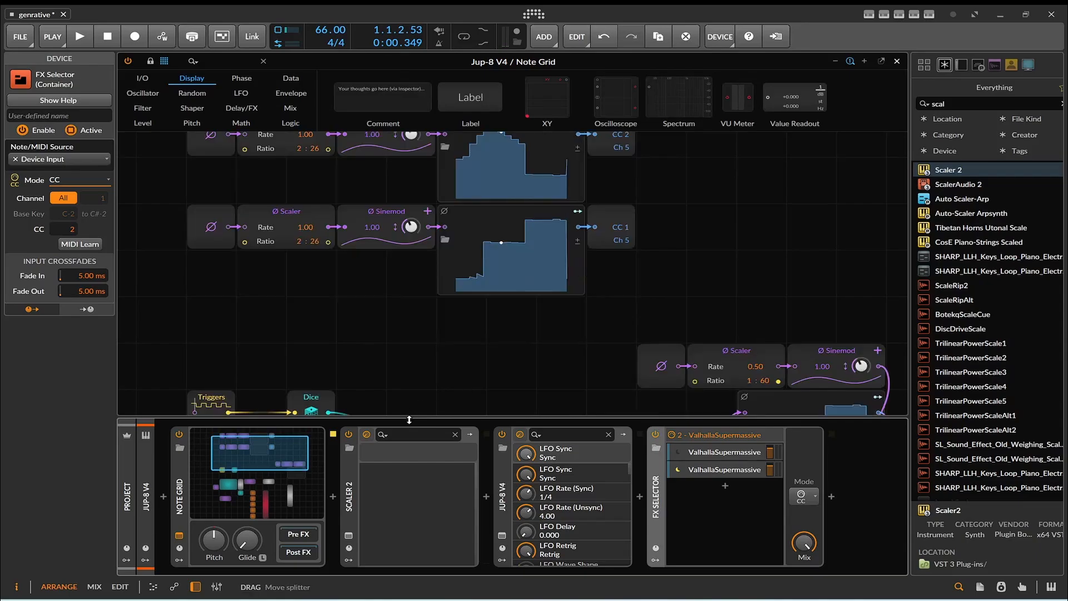
{"action": "scroll", "coordinate": [471, 355], "scroll_direction": "down", "scroll_amount": 2}
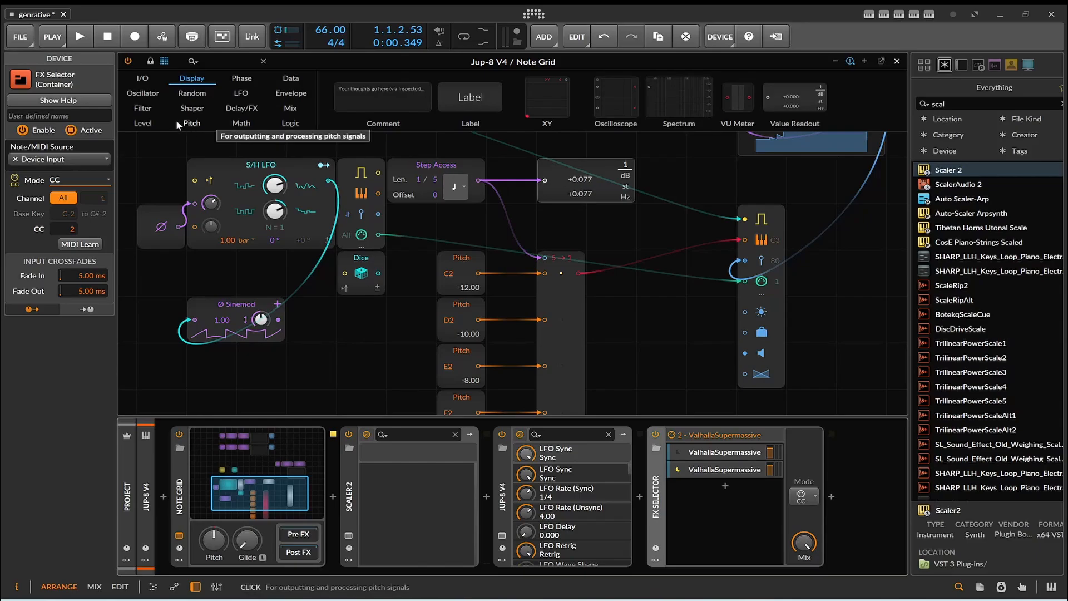
{"action": "left_click", "coordinate": [232, 125]}
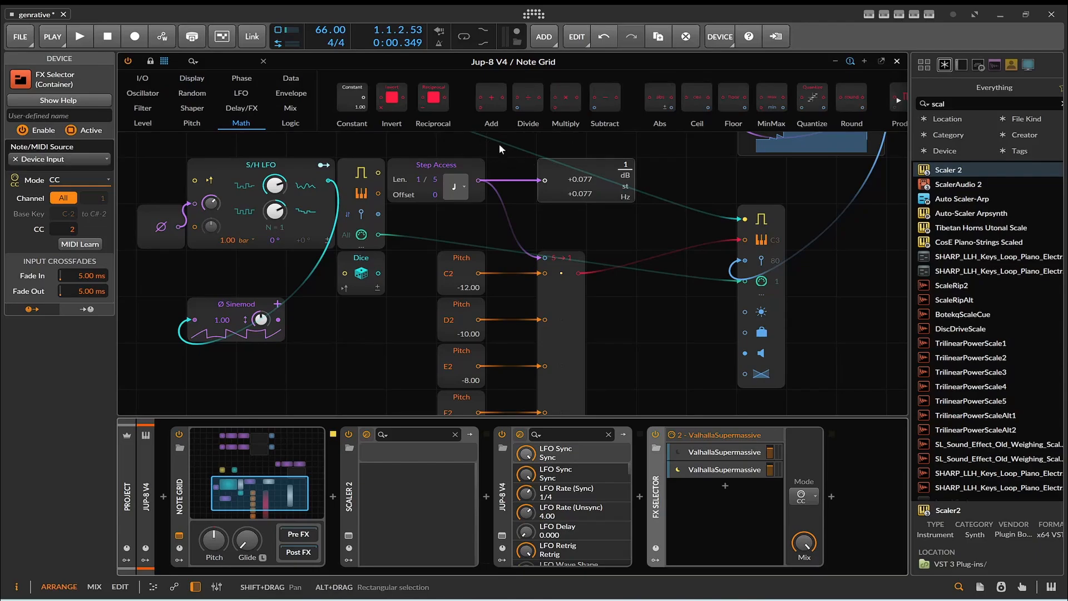
{"action": "scroll", "coordinate": [454, 114], "scroll_direction": "right", "scroll_amount": 3}
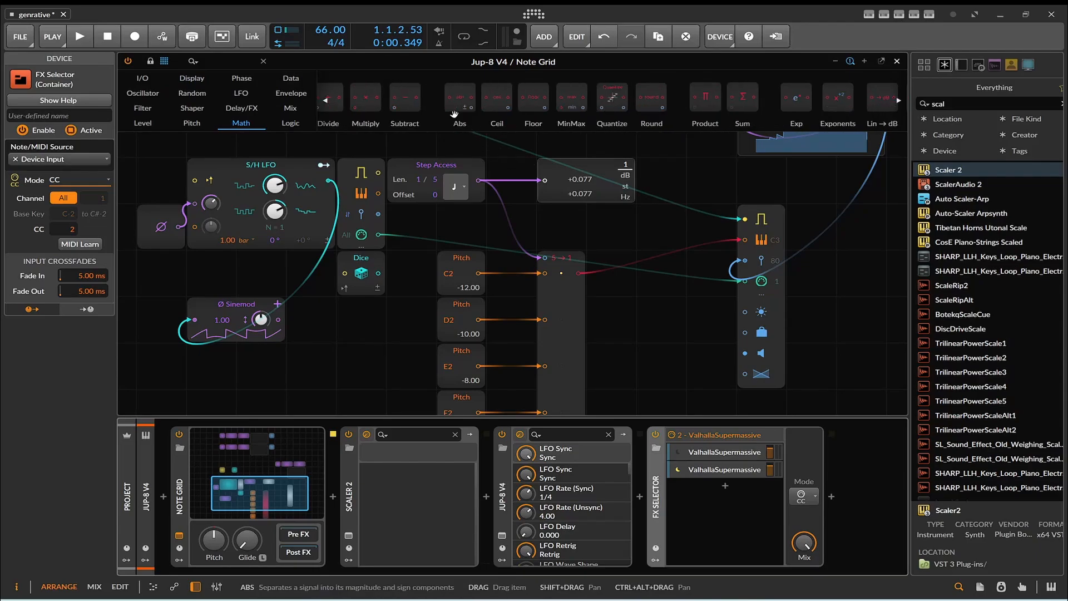
{"action": "scroll", "coordinate": [455, 114], "scroll_direction": "right", "scroll_amount": 4}
{"action": "scroll", "coordinate": [454, 115], "scroll_direction": "left", "scroll_amount": 5}
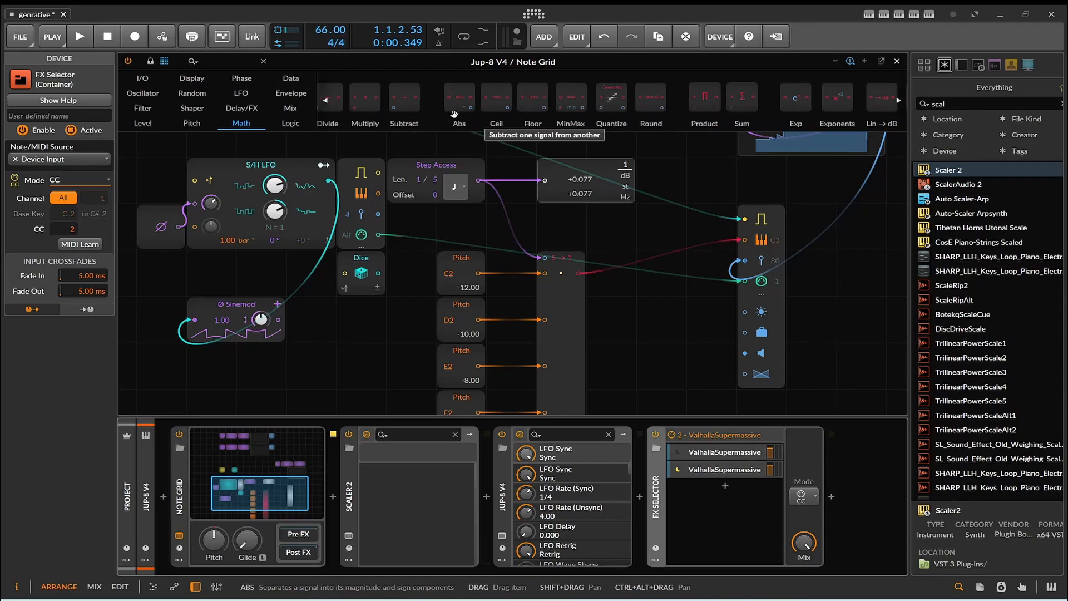
{"action": "left_click_drag", "start_coordinate": [518, 105], "coordinate": [479, 193]}
{"action": "scroll", "coordinate": [333, 115], "scroll_direction": "left", "scroll_amount": 1}
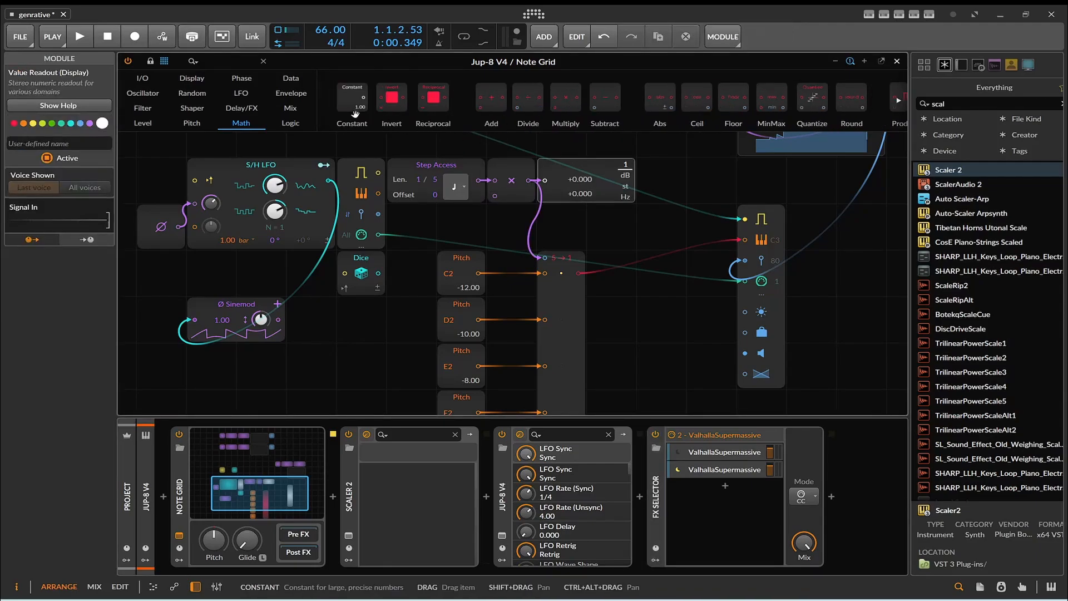
{"action": "left_click_drag", "start_coordinate": [352, 100], "coordinate": [501, 198]}
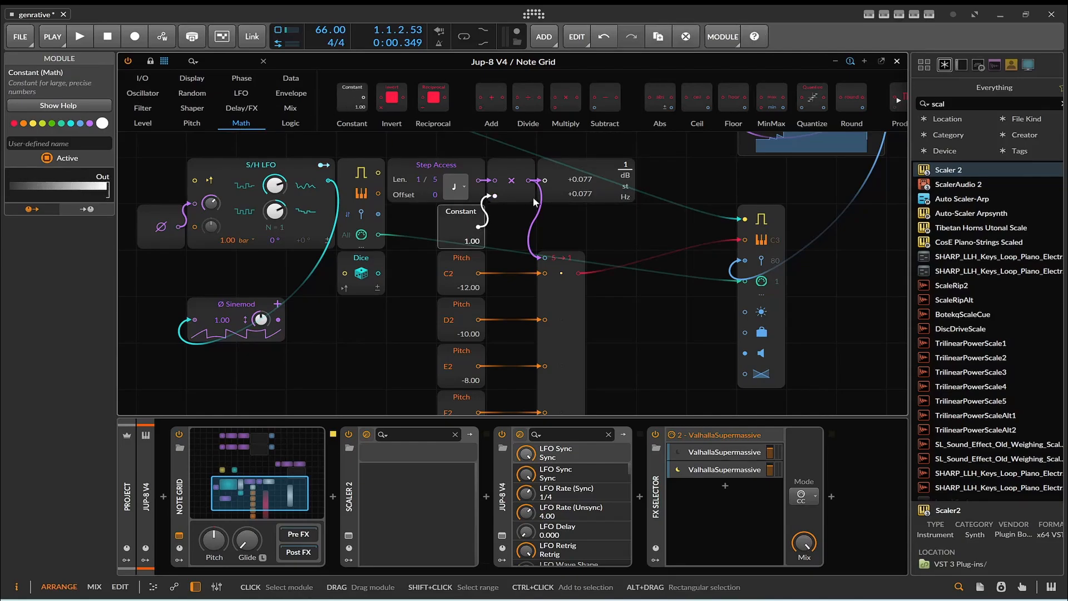
- Try a value of 100 on the Constant module and undo it
{"action": "left_click", "coordinate": [465, 244], "text": "ctrl"}
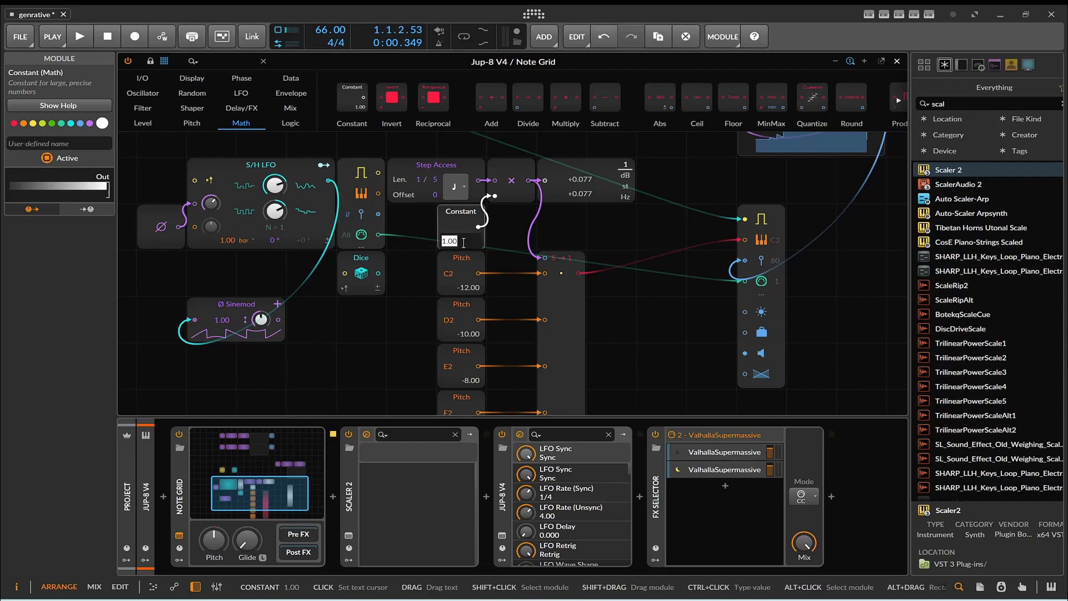
{"action": "type", "text": "10"}
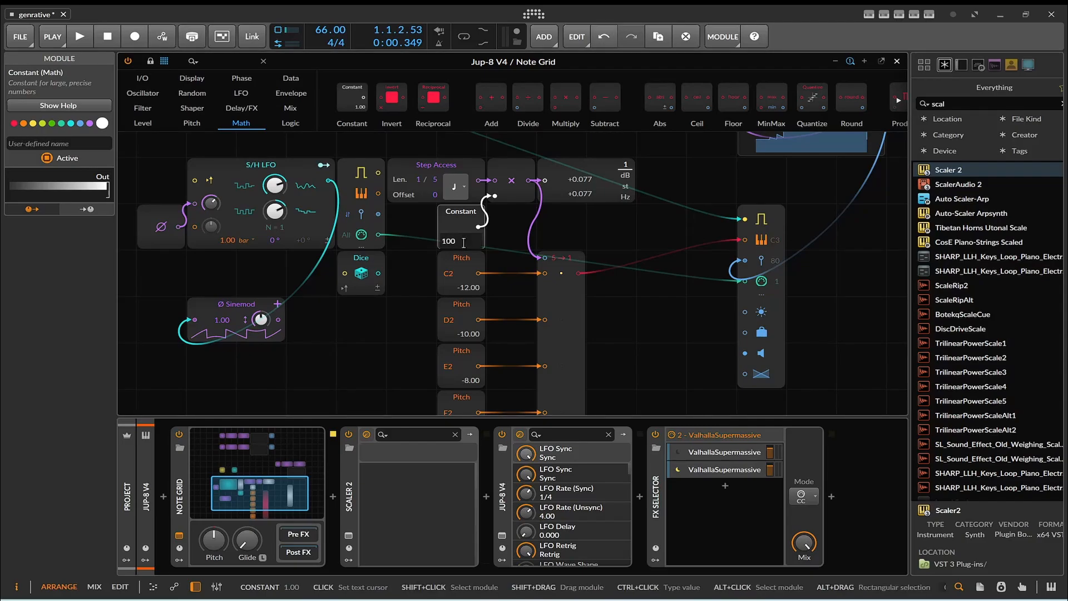
{"action": "type", "text": "0"}
{"action": "key", "text": "Return"}
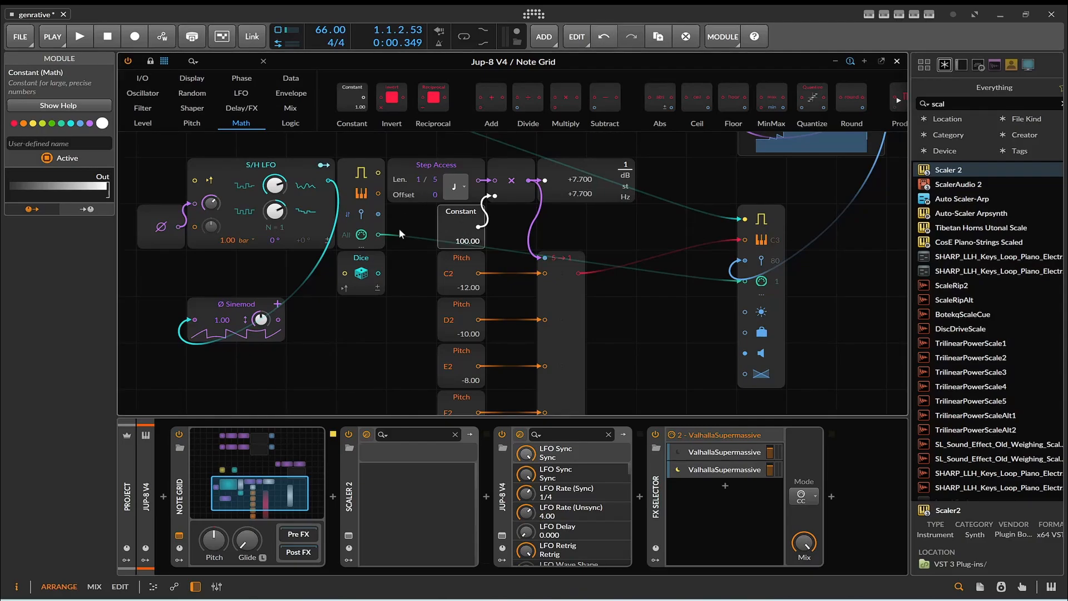
{"action": "key", "text": "ctrl+z"}
- Set the Constant module to 10 and play the patch to check how Merge switches between the pitches
{"action": "left_click_drag", "start_coordinate": [465, 239], "coordinate": [472, 224]}
{"action": "scroll", "coordinate": [496, 239], "scroll_direction": "down", "scroll_amount": 3}
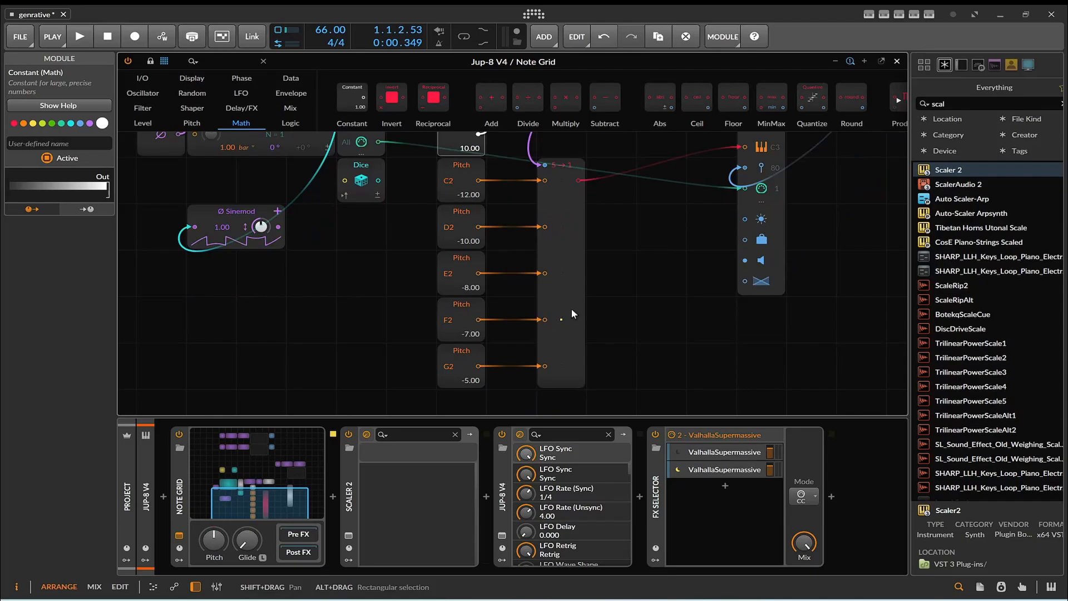
{"action": "left_click", "coordinate": [72, 36]}
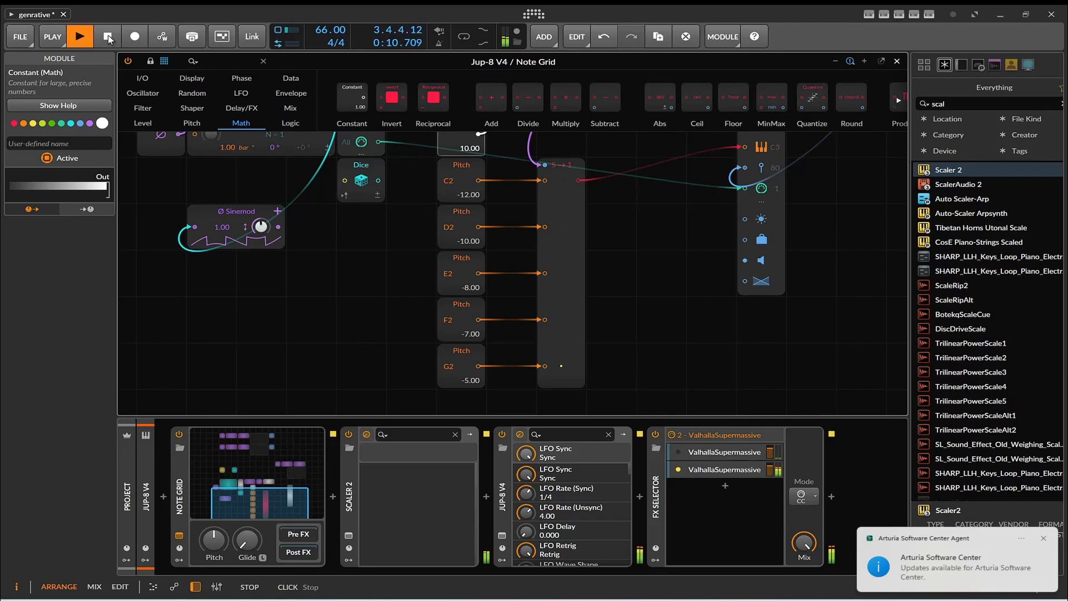
{"action": "left_click", "coordinate": [108, 38]}
- Move the Step Access module above the Multiply module and run the transport in short bursts to check the stepping
{"action": "scroll", "coordinate": [425, 202], "scroll_direction": "up", "scroll_amount": 5}
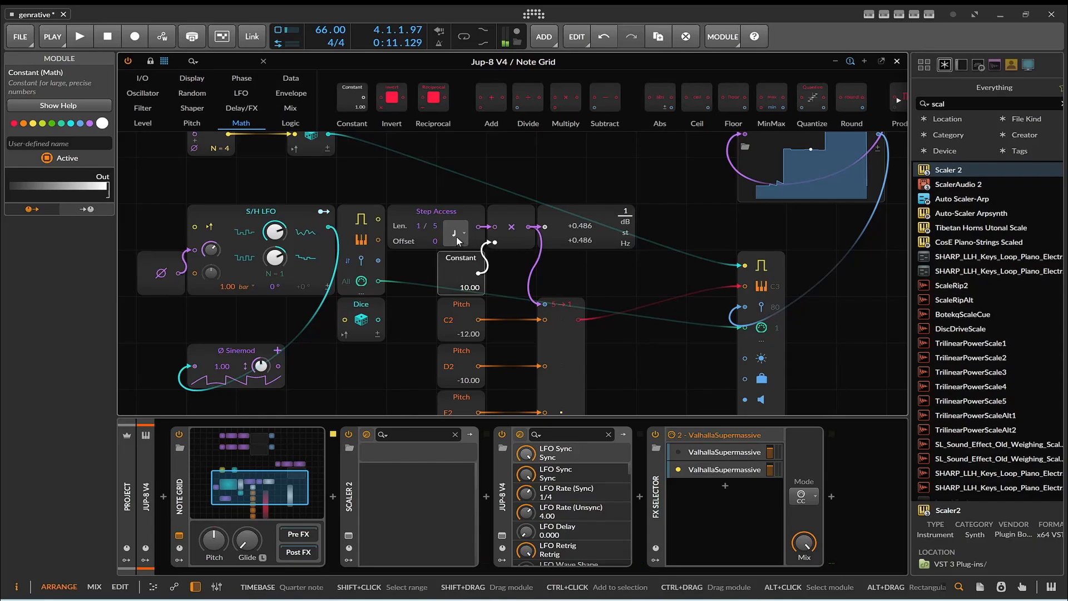
{"action": "left_click_drag", "start_coordinate": [405, 236], "coordinate": [405, 190]}
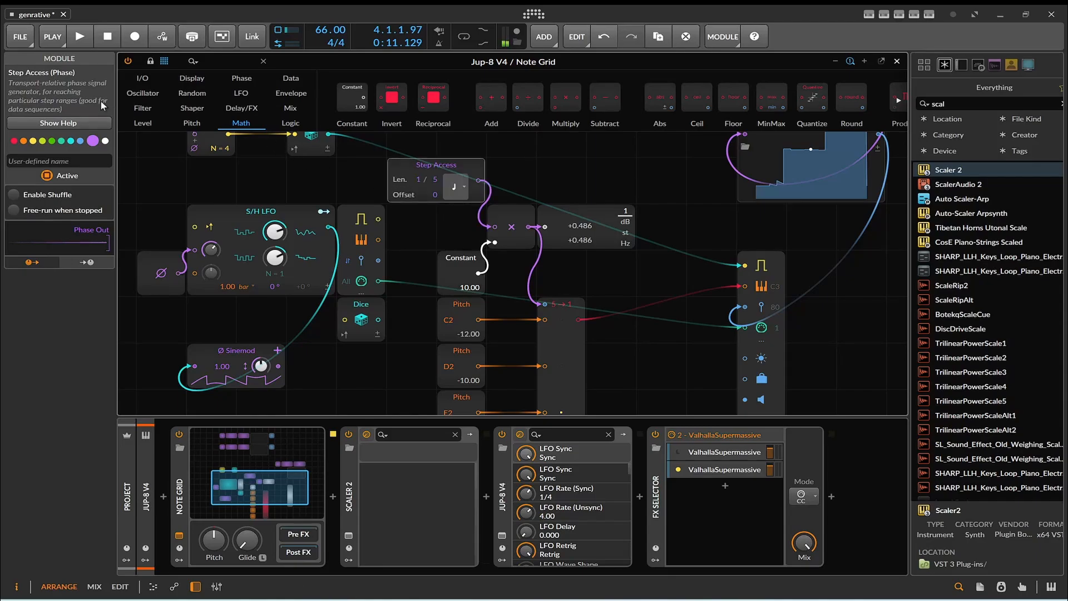
{"action": "left_click", "coordinate": [77, 42]}
{"action": "left_click", "coordinate": [118, 45]}
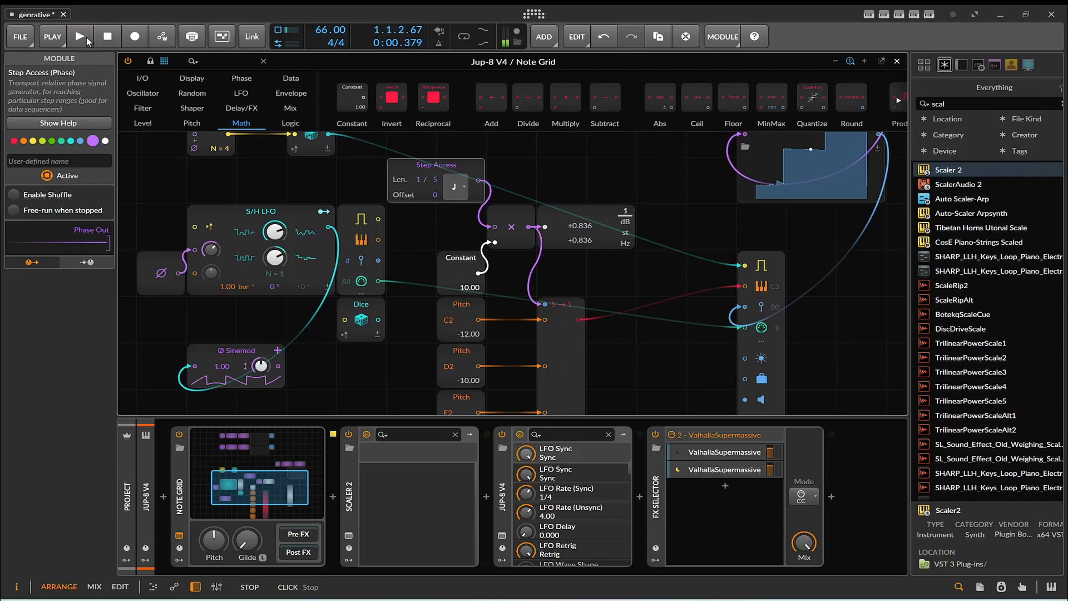
{"action": "key", "text": "space"}
{"action": "left_click", "coordinate": [107, 43]}
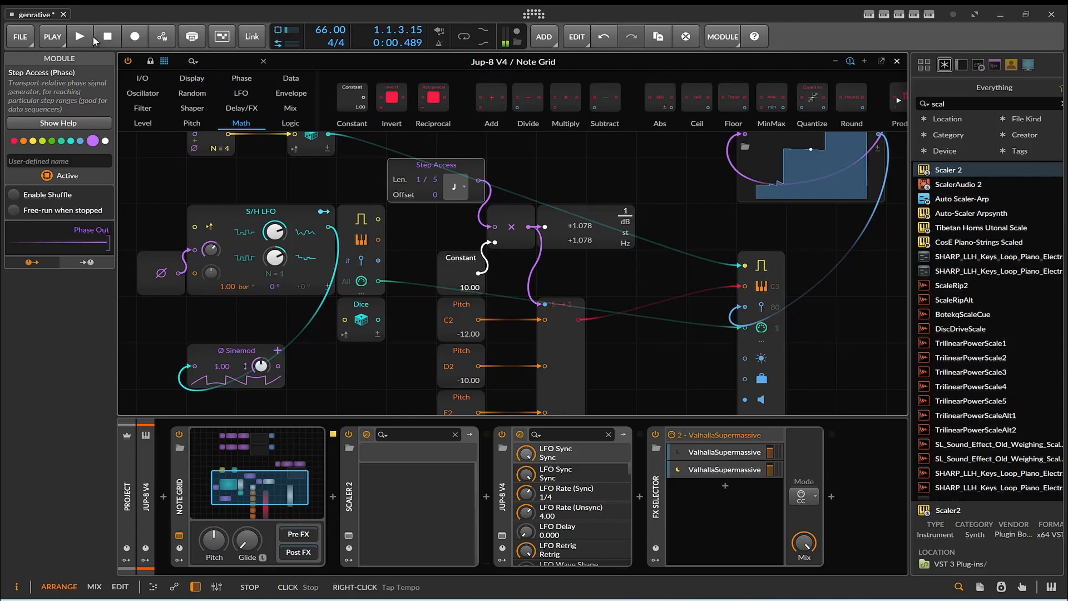
{"action": "left_click", "coordinate": [90, 40]}
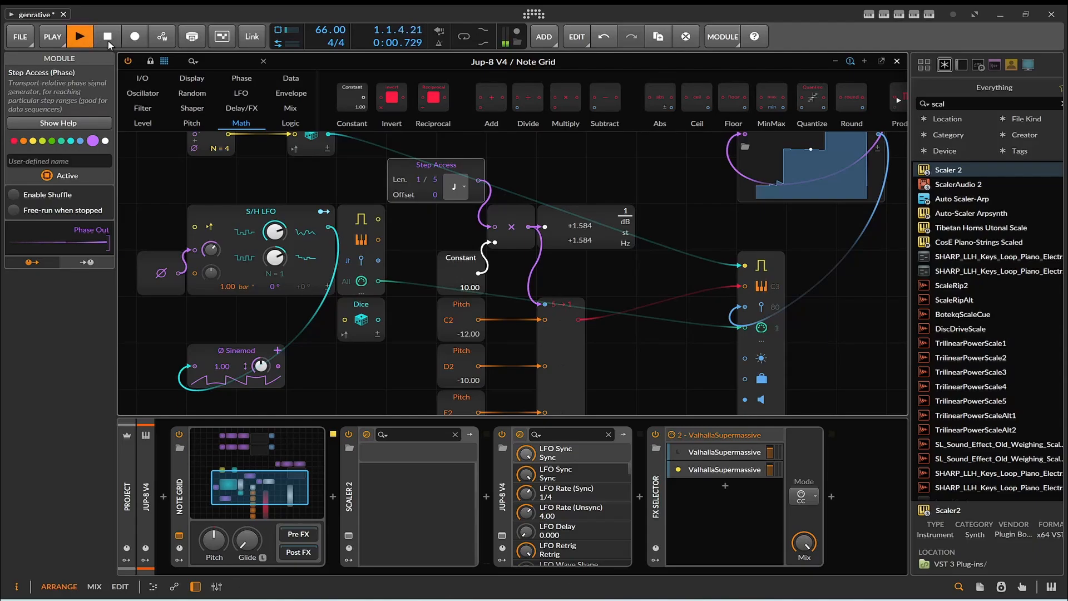
{"action": "left_click", "coordinate": [108, 39]}
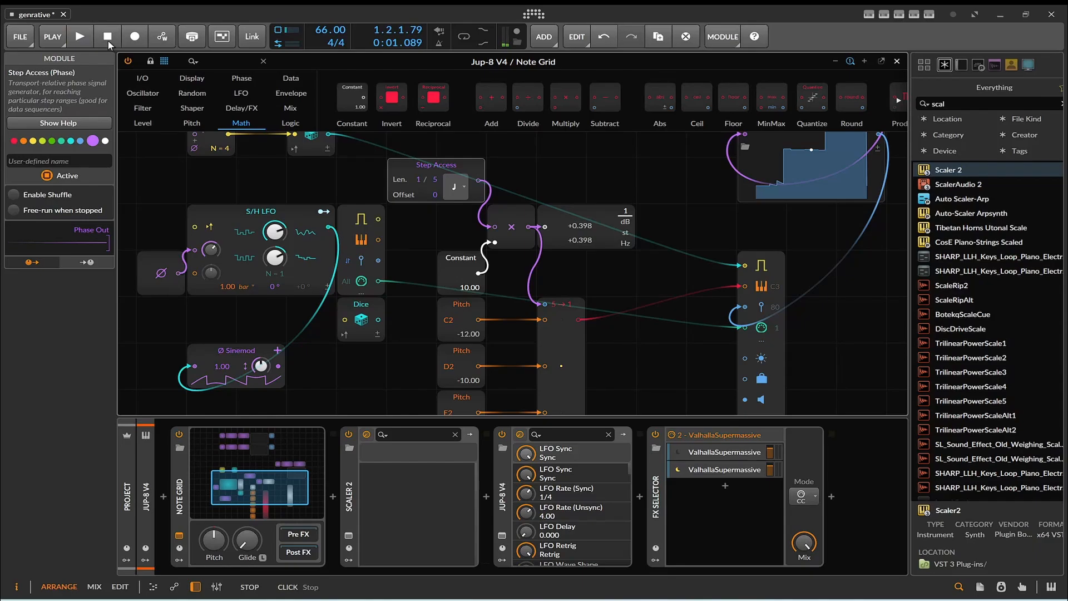
- Read the help page of the Step Access module and try its Free-run when stopped option
{"action": "left_click", "coordinate": [69, 123]}
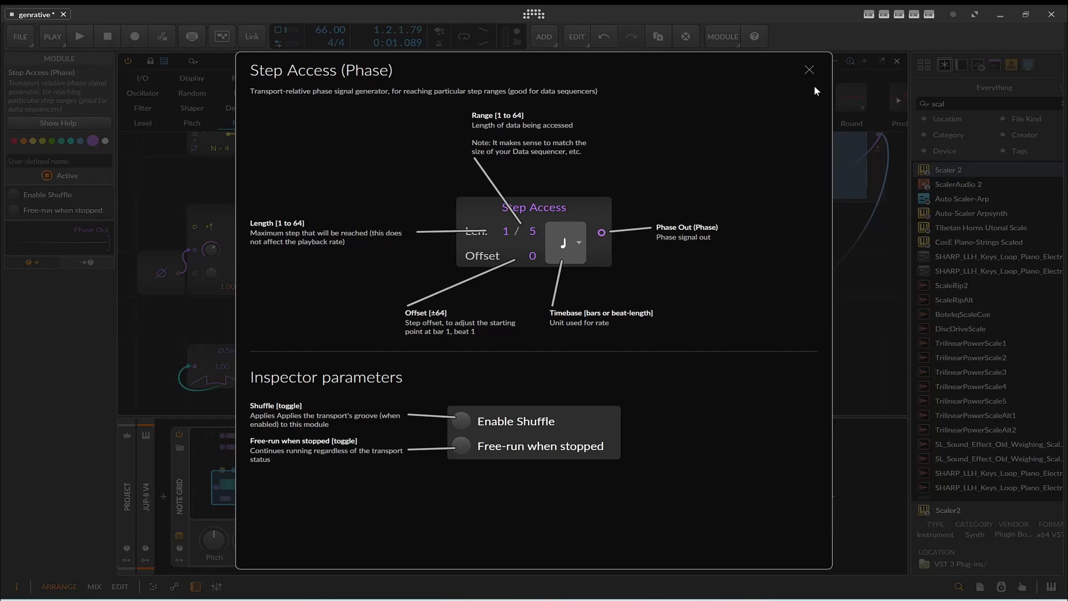
{"action": "left_click", "coordinate": [809, 70]}
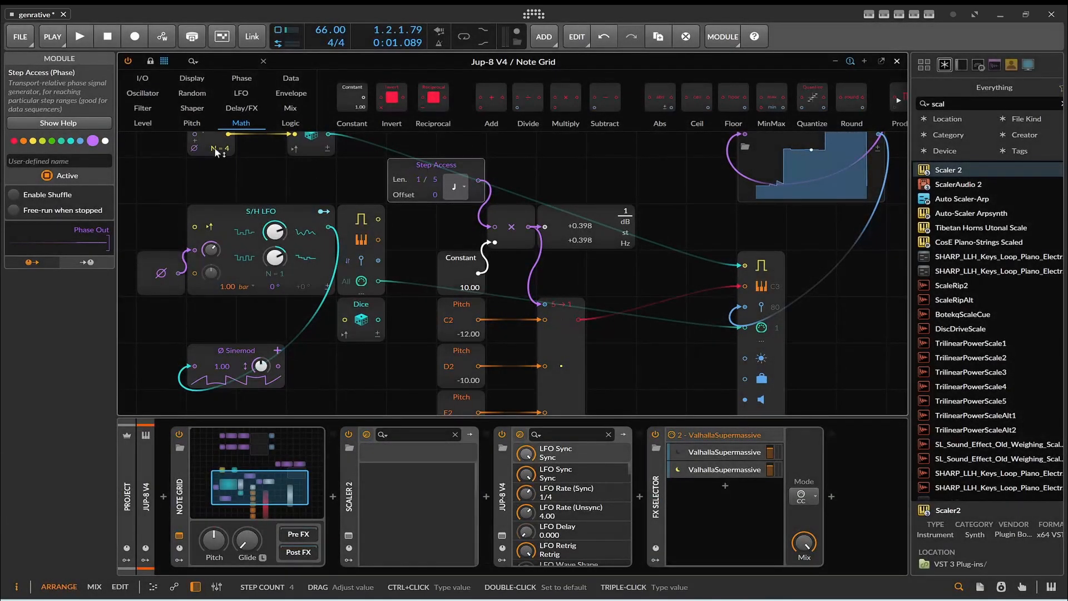
{"action": "left_click", "coordinate": [14, 211]}
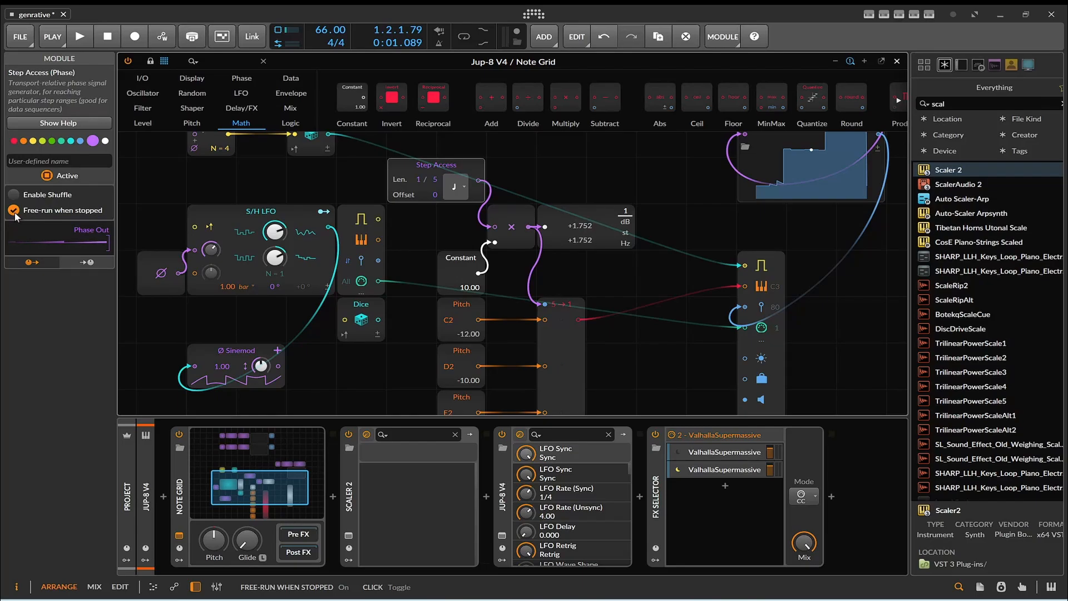
{"action": "left_click", "coordinate": [14, 212]}
- Try Bar as the Step Access timebase, enable Free-run when stopped, and return the timebase to Quarter note
{"action": "left_click", "coordinate": [463, 190]}
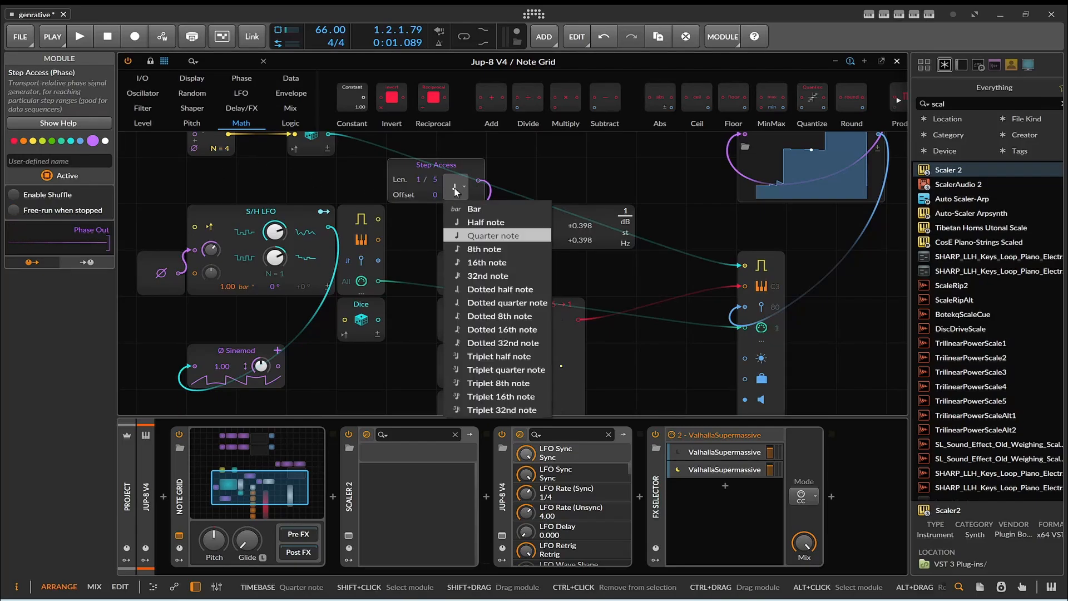
{"action": "left_click", "coordinate": [468, 210]}
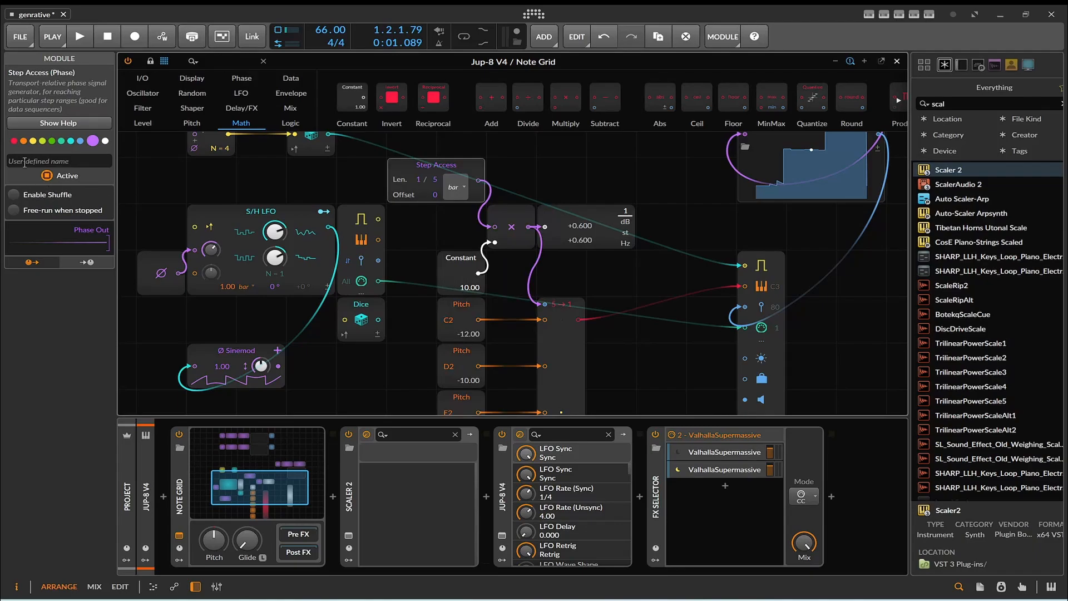
{"action": "left_click", "coordinate": [16, 210]}
{"action": "scroll", "coordinate": [121, 173], "scroll_direction": "down", "scroll_amount": 5}
{"action": "scroll", "coordinate": [241, 183], "scroll_direction": "up", "scroll_amount": 2}
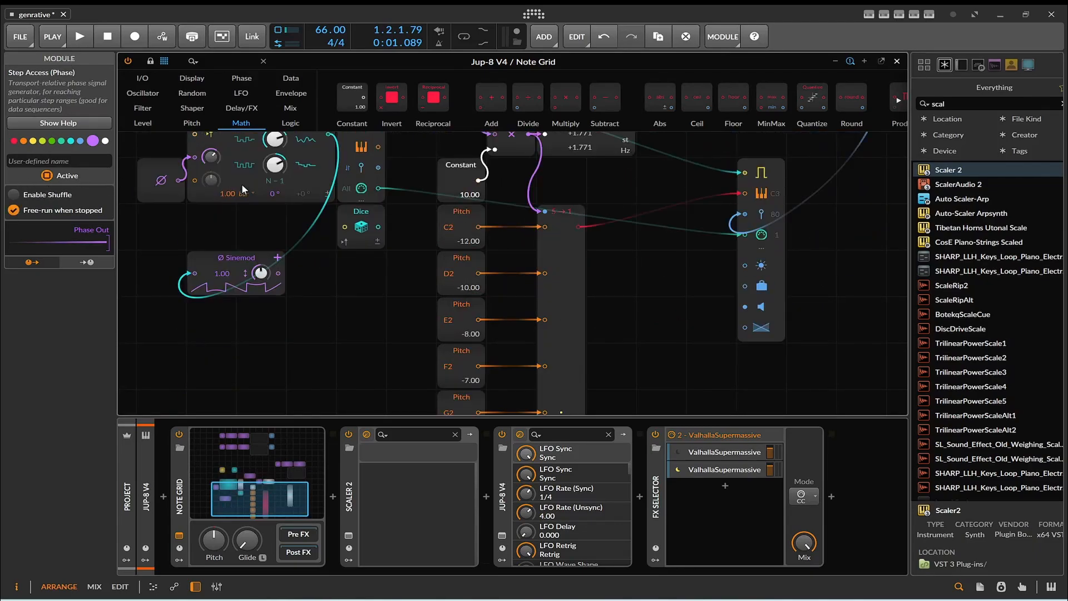
{"action": "scroll", "coordinate": [241, 185], "scroll_direction": "up", "scroll_amount": 3}
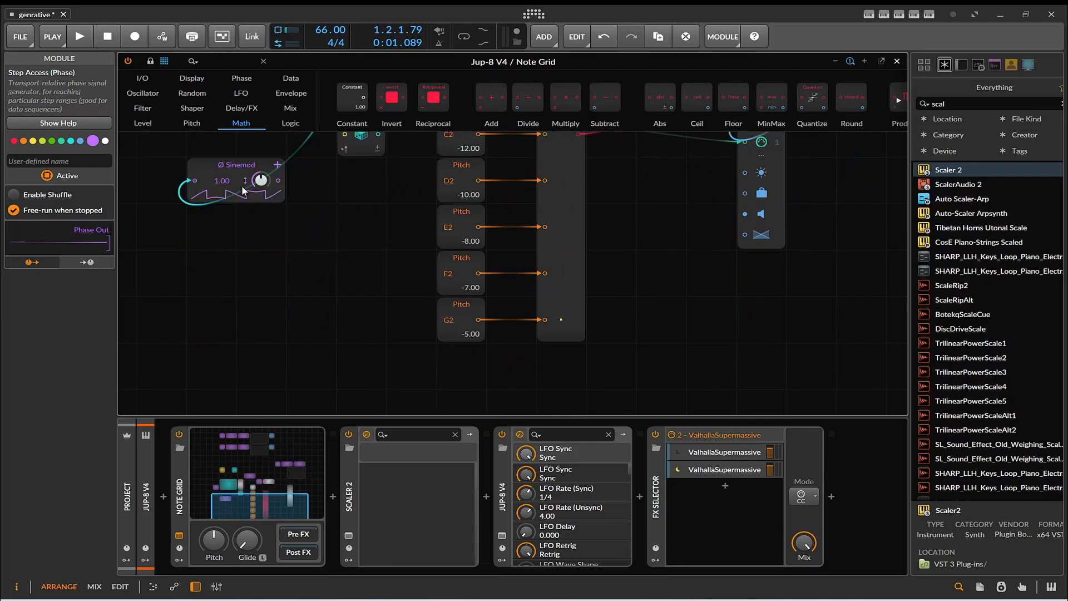
{"action": "scroll", "coordinate": [241, 185], "scroll_direction": "up", "scroll_amount": 2}
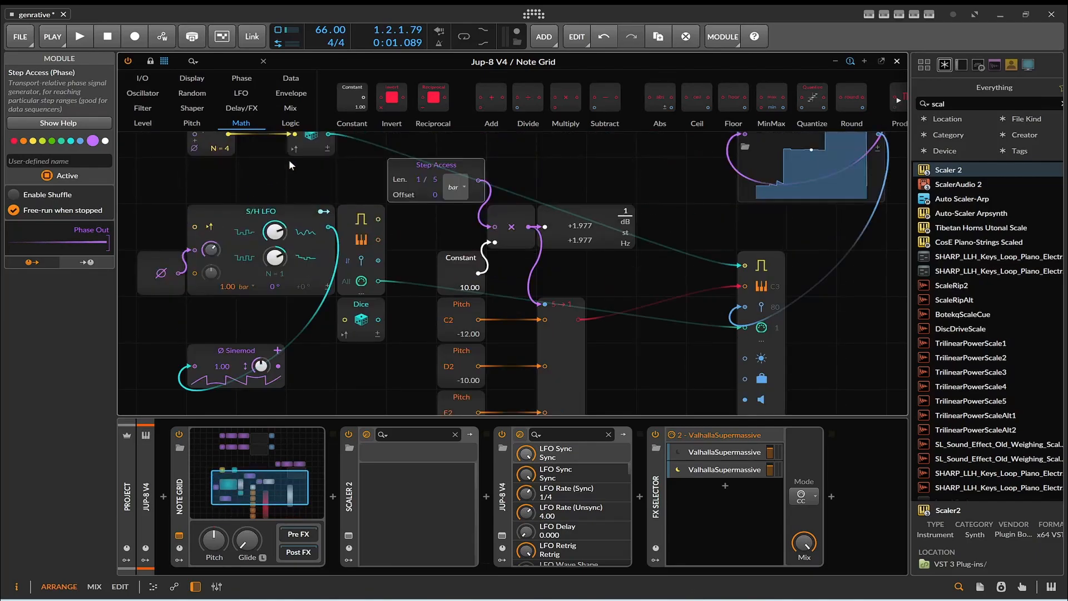
{"action": "left_click", "coordinate": [455, 189]}
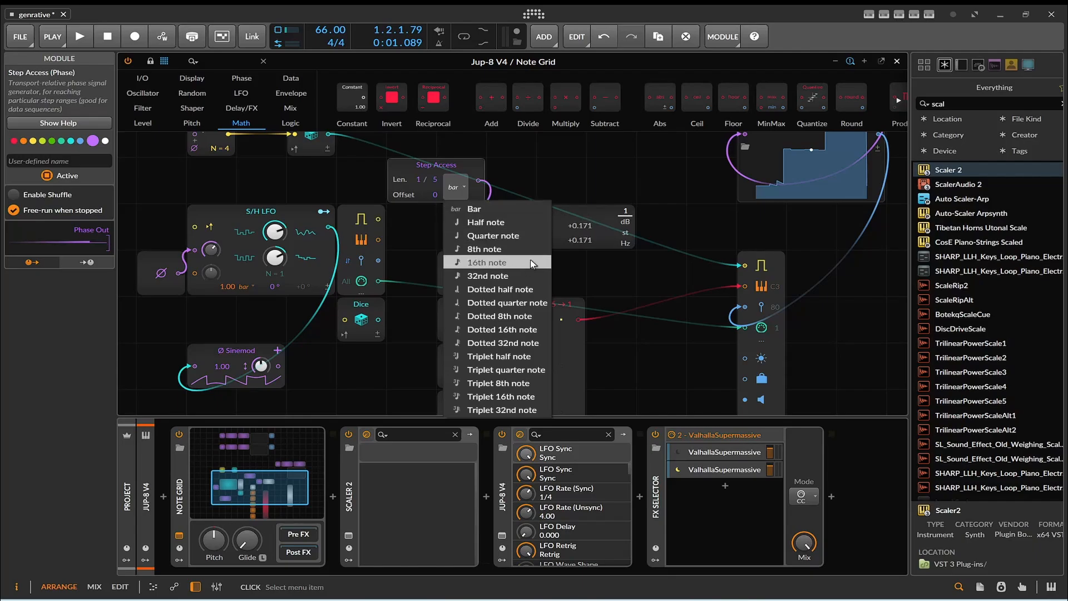
{"action": "left_click", "coordinate": [508, 240]}
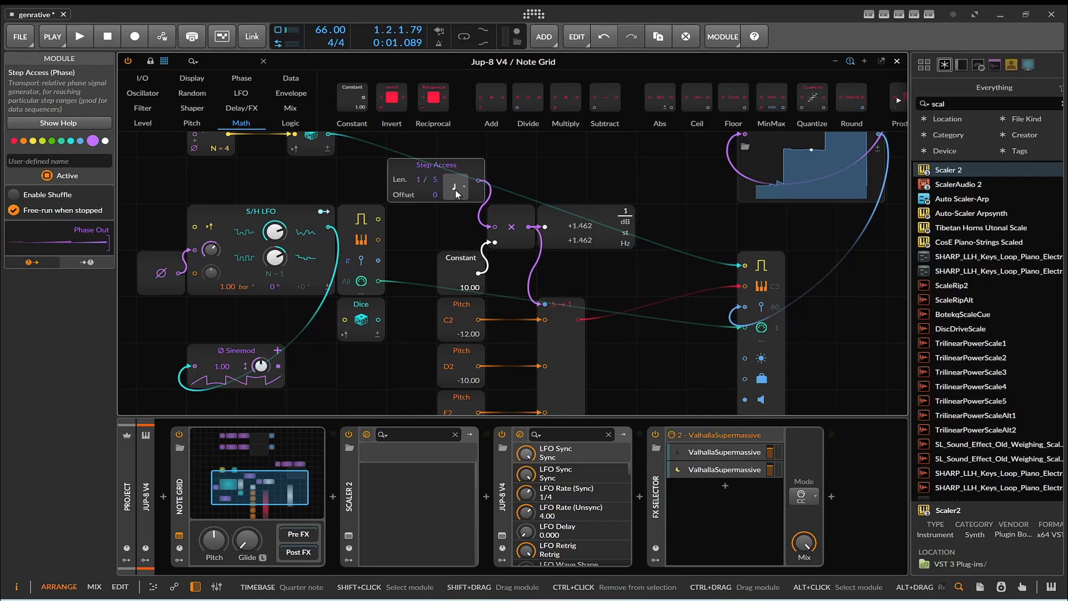
- Insert a phase Scaler module between Step Access and Multiply, shifting Step Access over to make room
{"action": "left_click", "coordinate": [243, 80]}
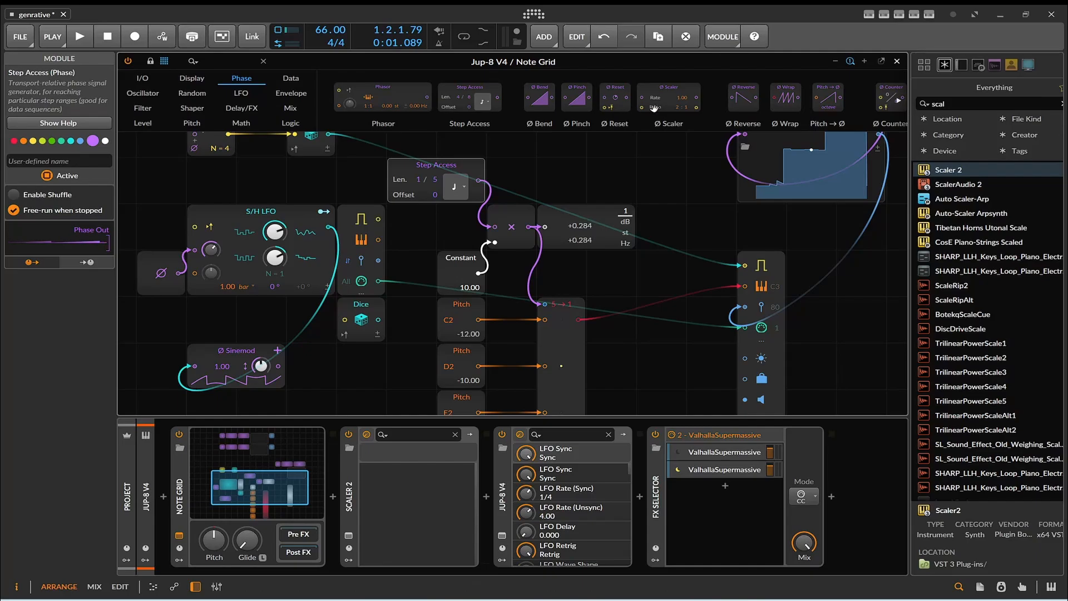
{"action": "left_click_drag", "start_coordinate": [472, 190], "coordinate": [301, 170]}
{"action": "left_click_drag", "start_coordinate": [517, 174], "coordinate": [463, 187]}
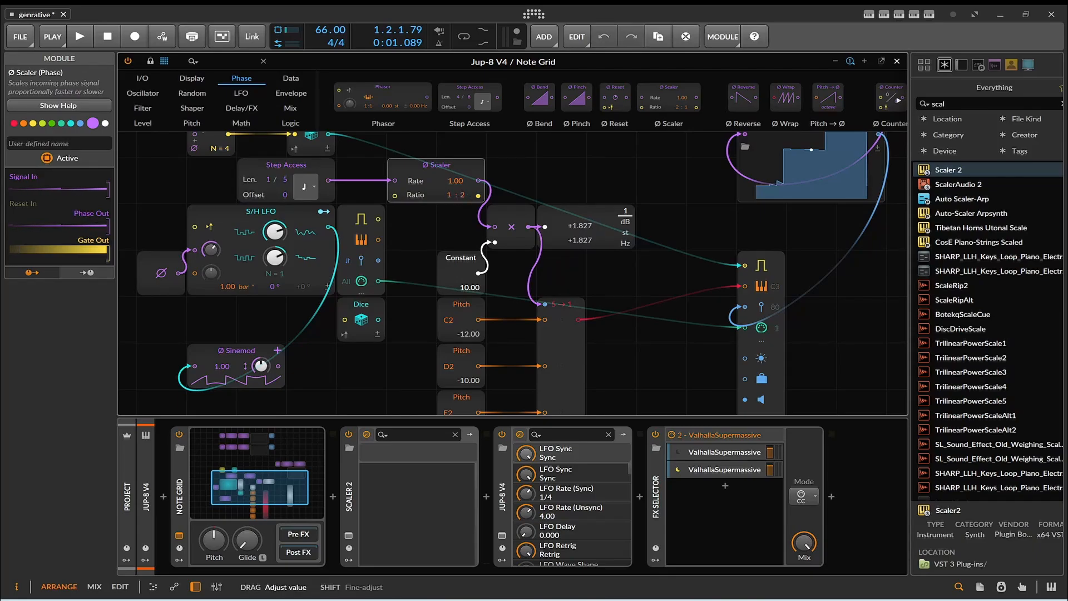
- Try a ratio of 1:5 on the phase Scaler module, settle on 1:4, and check how Merge steps
{"action": "scroll", "coordinate": [489, 185], "scroll_direction": "down", "scroll_amount": 2}
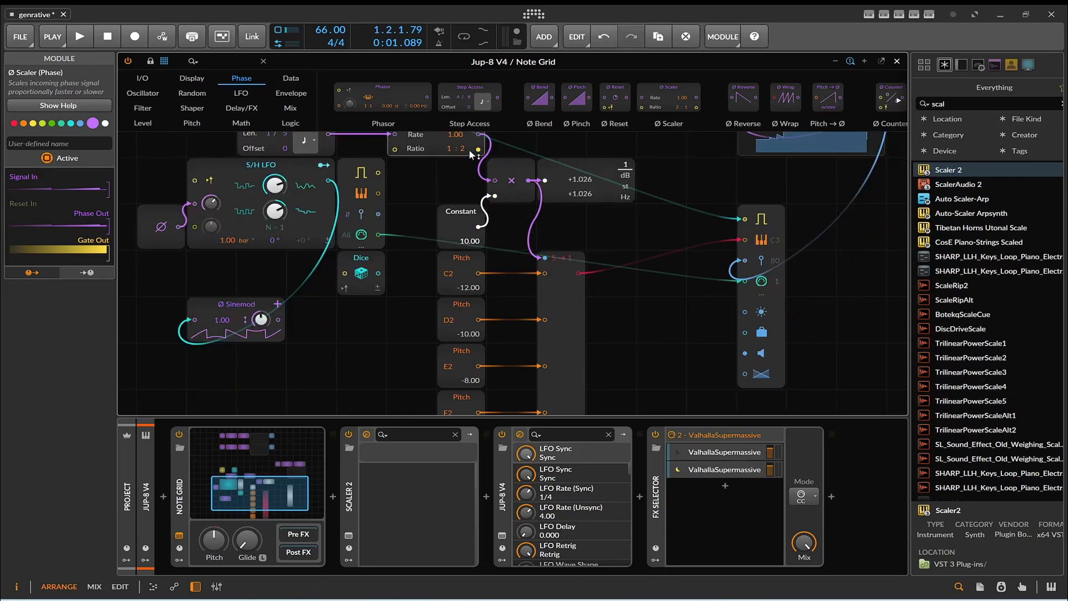
{"action": "left_click_drag", "start_coordinate": [463, 148], "coordinate": [463, 142]}
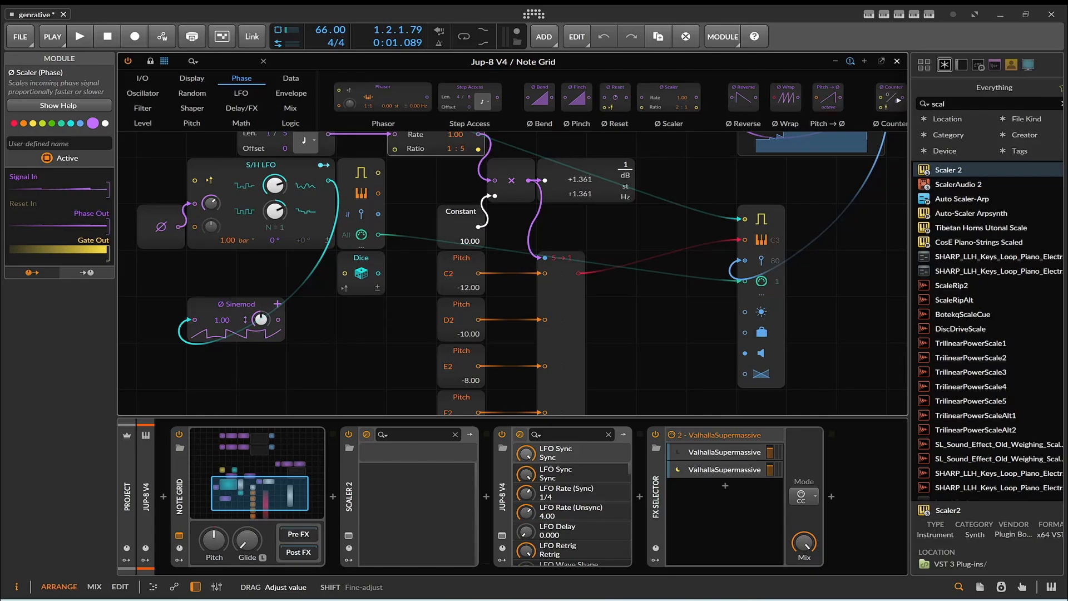
{"action": "scroll", "coordinate": [509, 149], "scroll_direction": "down", "scroll_amount": 2}
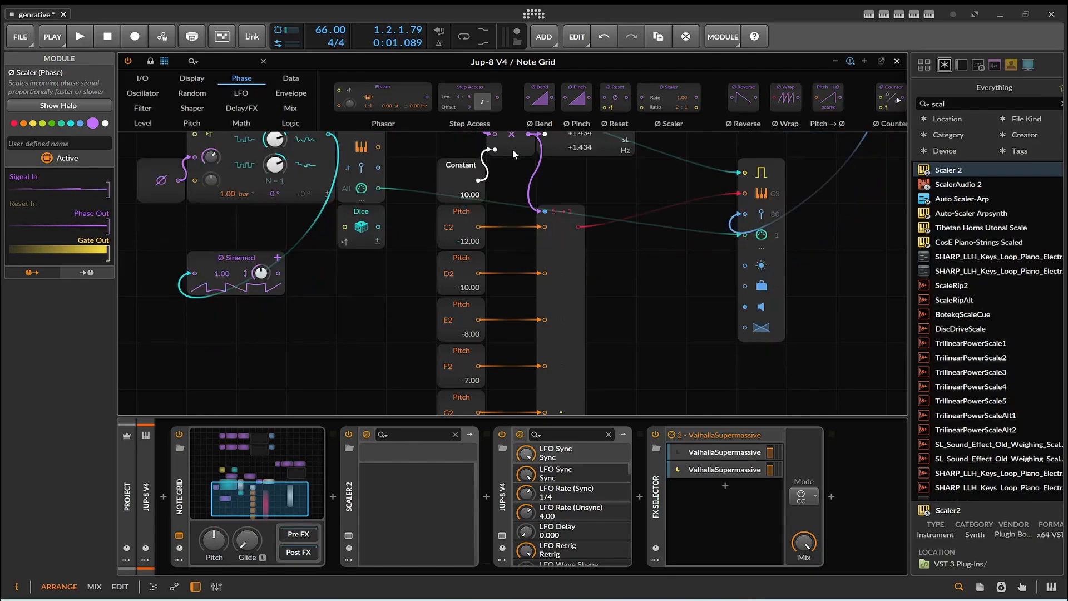
{"action": "scroll", "coordinate": [512, 148], "scroll_direction": "up", "scroll_amount": 6}
{"action": "scroll", "coordinate": [512, 149], "scroll_direction": "down", "scroll_amount": 2}
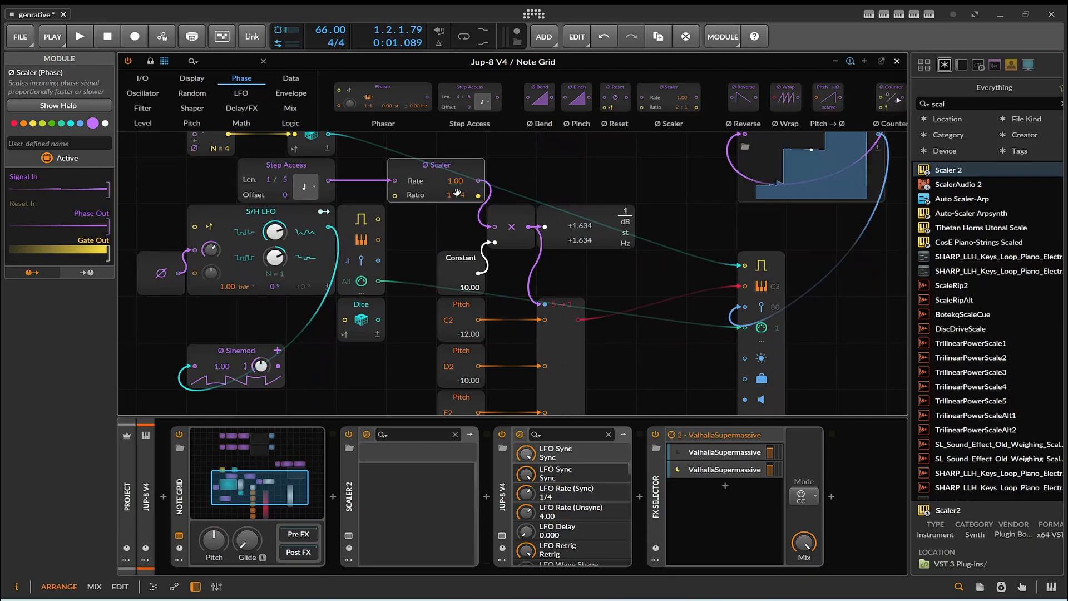
{"action": "scroll", "coordinate": [456, 190], "scroll_direction": "down", "scroll_amount": 1}
{"action": "scroll", "coordinate": [458, 190], "scroll_direction": "up", "scroll_amount": 1}
- Try a value of 2 on the Constant module feeding Multiply and settle on 4
{"action": "left_click", "coordinate": [251, 182]}
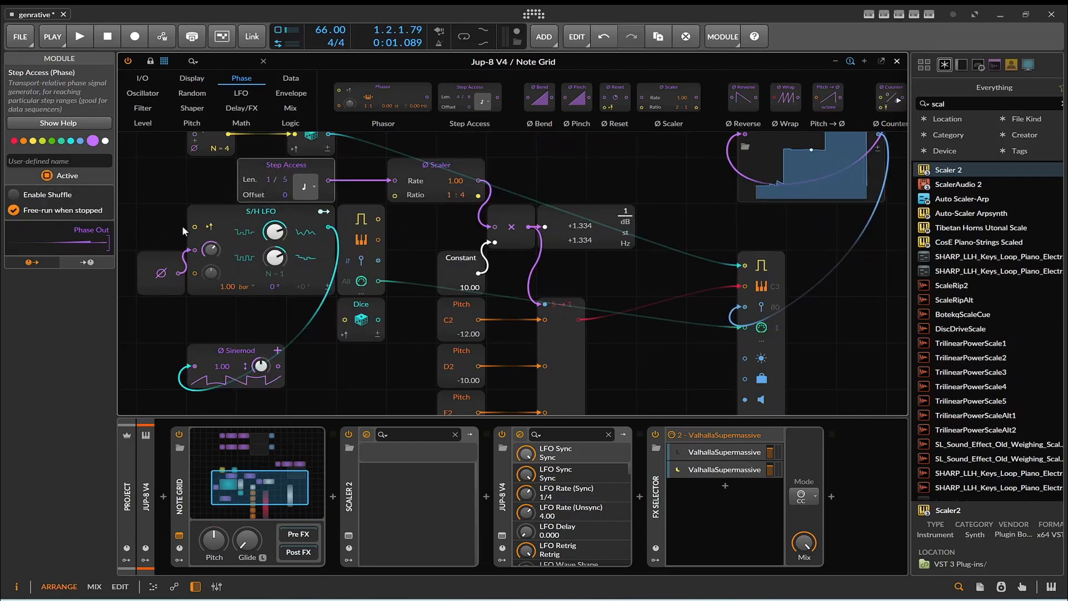
{"action": "scroll", "coordinate": [317, 223], "scroll_direction": "down", "scroll_amount": 2}
{"action": "scroll", "coordinate": [315, 223], "scroll_direction": "up", "scroll_amount": 2}
{"action": "left_click_drag", "start_coordinate": [469, 288], "coordinate": [470, 288]}
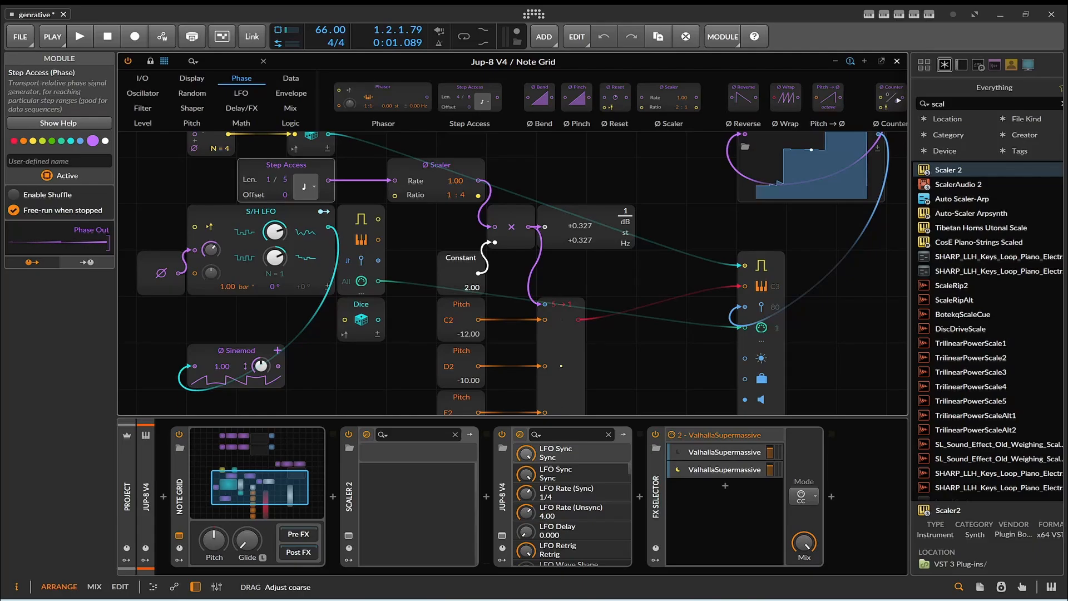
{"action": "left_click_drag", "start_coordinate": [472, 288], "coordinate": [472, 284]}
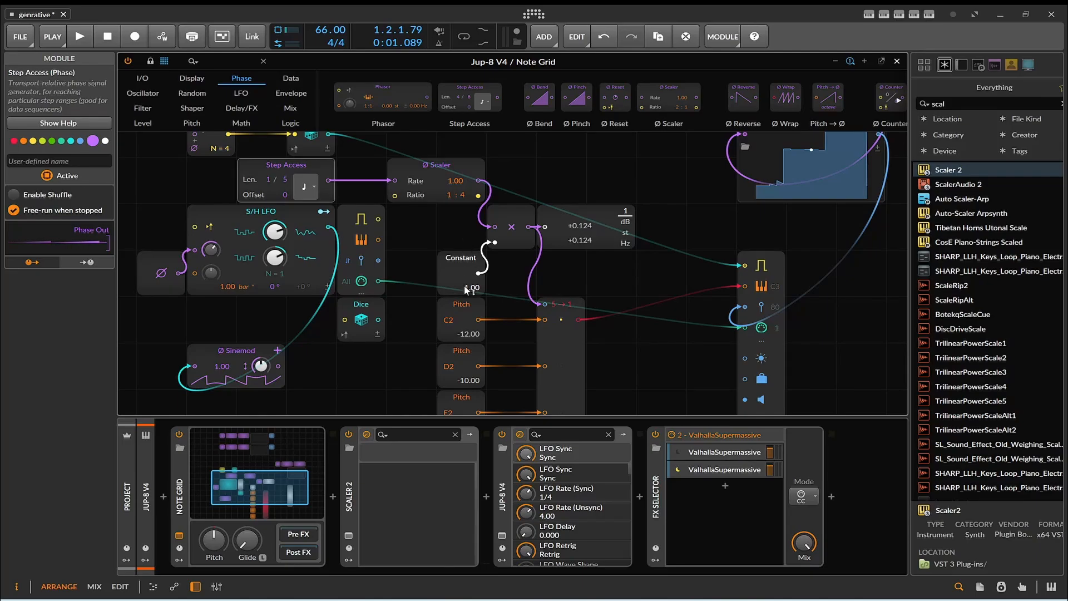
{"action": "left_click_drag", "start_coordinate": [469, 288], "coordinate": [474, 182]}
- Delete the phase Scaler module placed between Step Access and Multiply
{"action": "left_click", "coordinate": [450, 173]}
{"action": "key", "text": "Delete"}
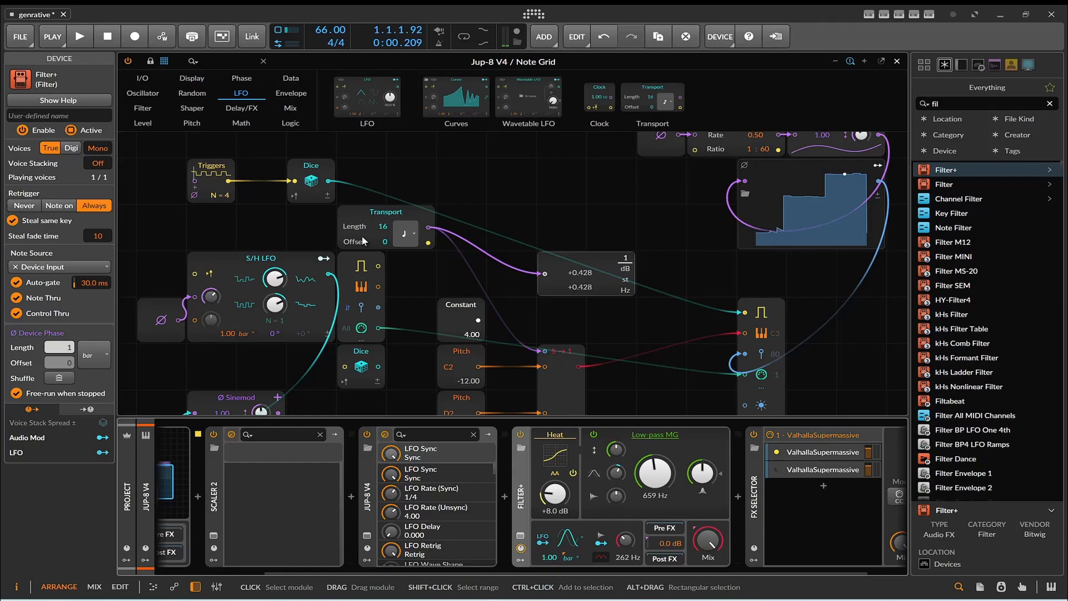
- Examine how the Transport module feeds the Value Readout and steps Merge through its five Pitch modules
{"action": "scroll", "coordinate": [510, 309], "scroll_direction": "down", "scroll_amount": 5}
{"action": "scroll", "coordinate": [509, 315], "scroll_direction": "down", "scroll_amount": 3}
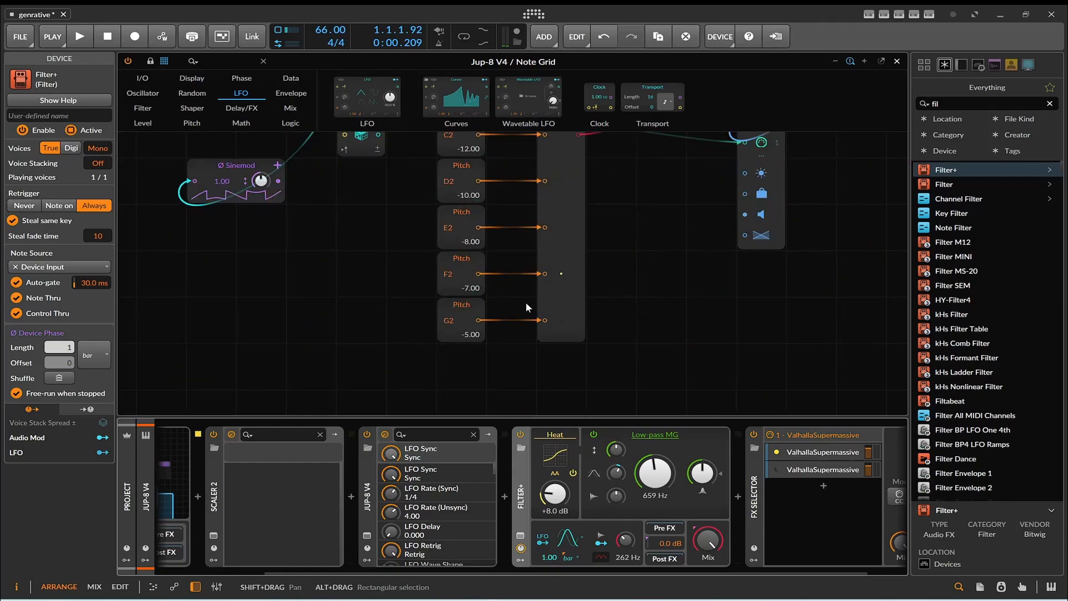
{"action": "scroll", "coordinate": [526, 302], "scroll_direction": "up", "scroll_amount": 3}
{"action": "scroll", "coordinate": [569, 366], "scroll_direction": "up", "scroll_amount": 6}
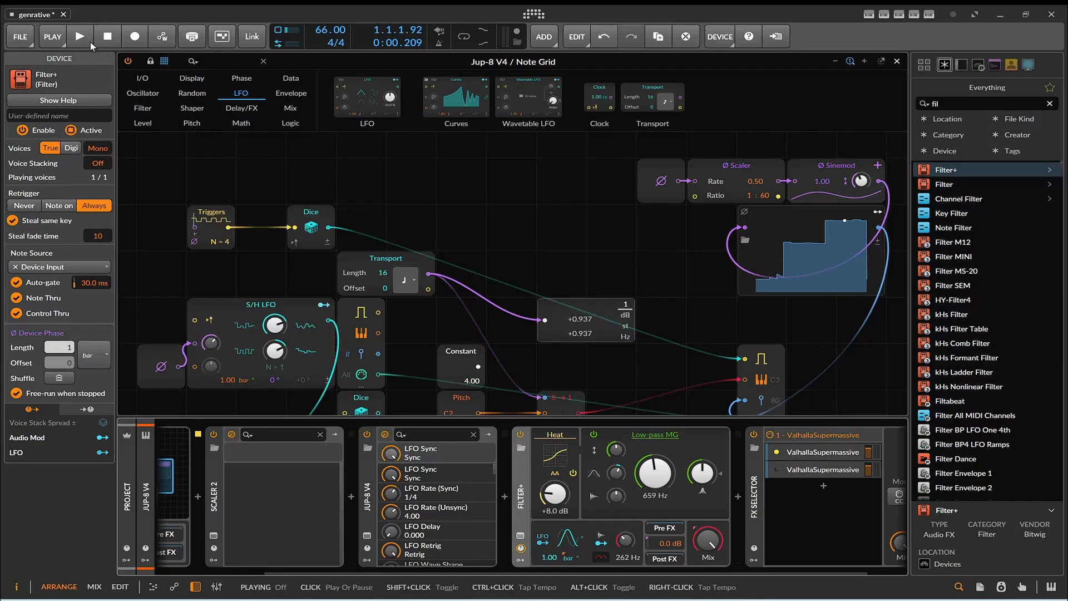
{"action": "scroll", "coordinate": [270, 175], "scroll_direction": "down", "scroll_amount": 5}
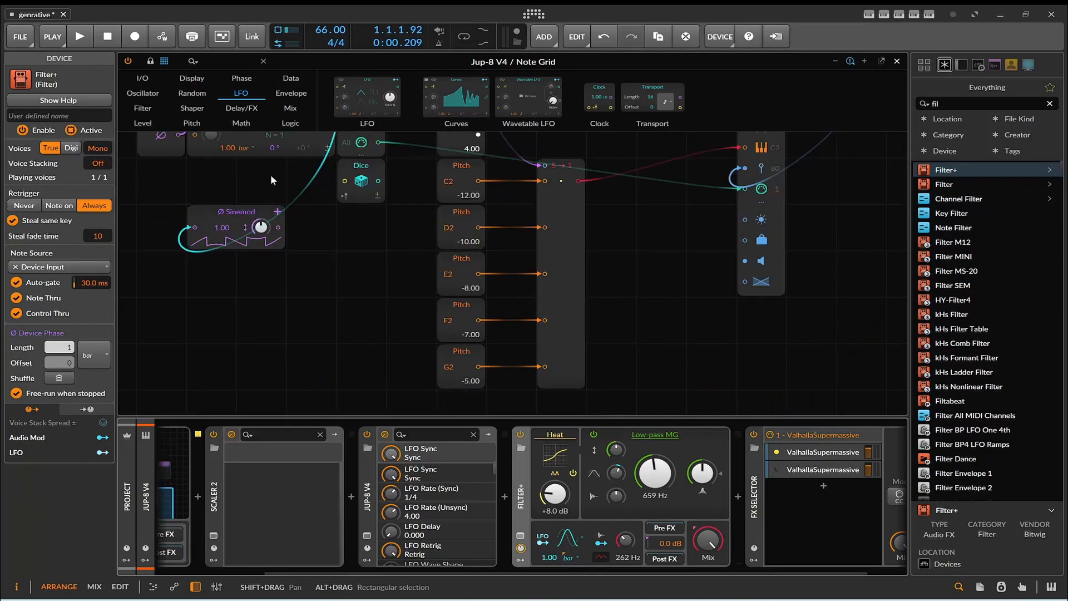
{"action": "scroll", "coordinate": [538, 334], "scroll_direction": "up", "scroll_amount": 4}
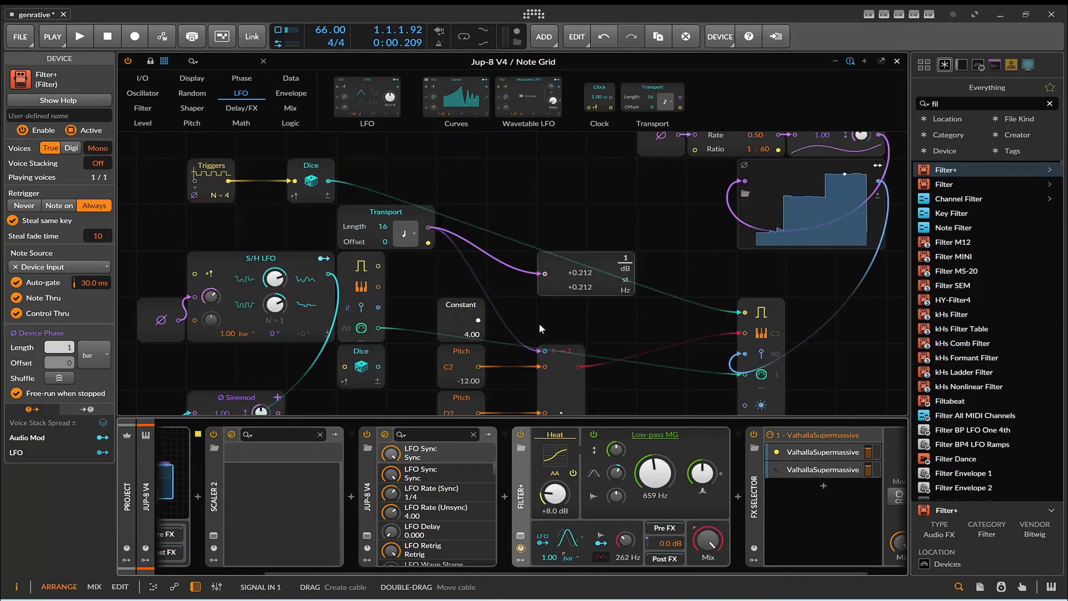
- Play the patch, raise the Filter+ low-pass cutoff to 999 Hz, and check how Merge switches pitches
{"action": "left_click", "coordinate": [81, 39]}
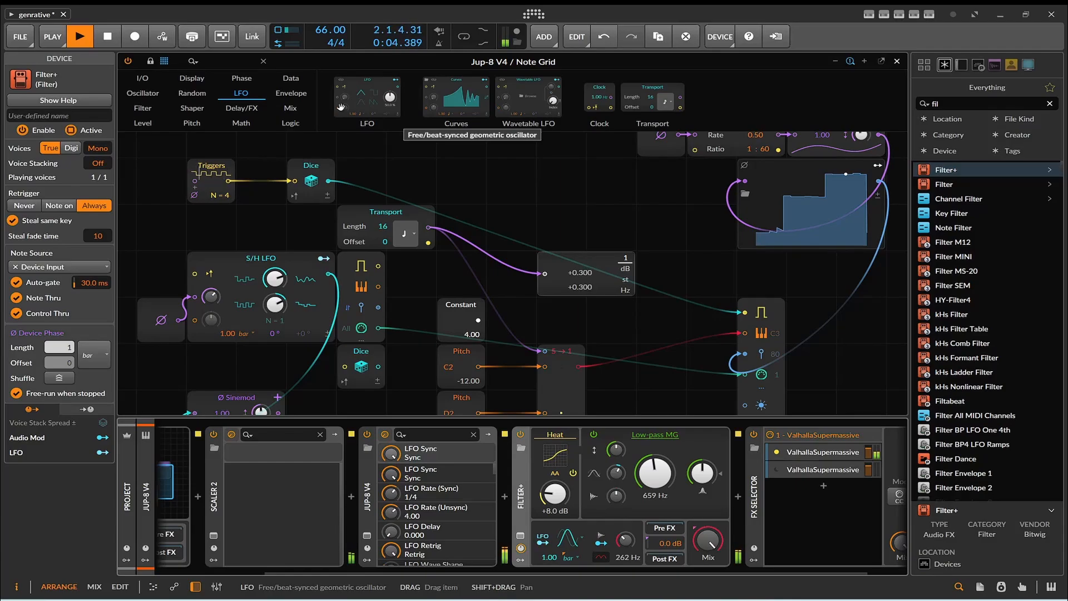
{"action": "scroll", "coordinate": [410, 156], "scroll_direction": "down", "scroll_amount": 2}
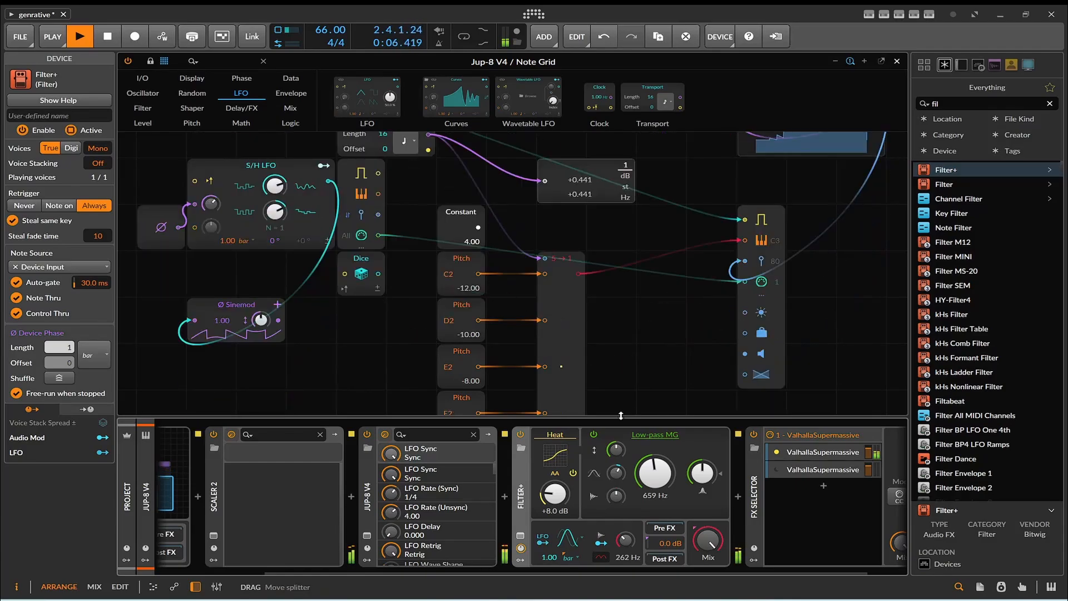
{"action": "left_click_drag", "start_coordinate": [655, 473], "coordinate": [655, 465]}
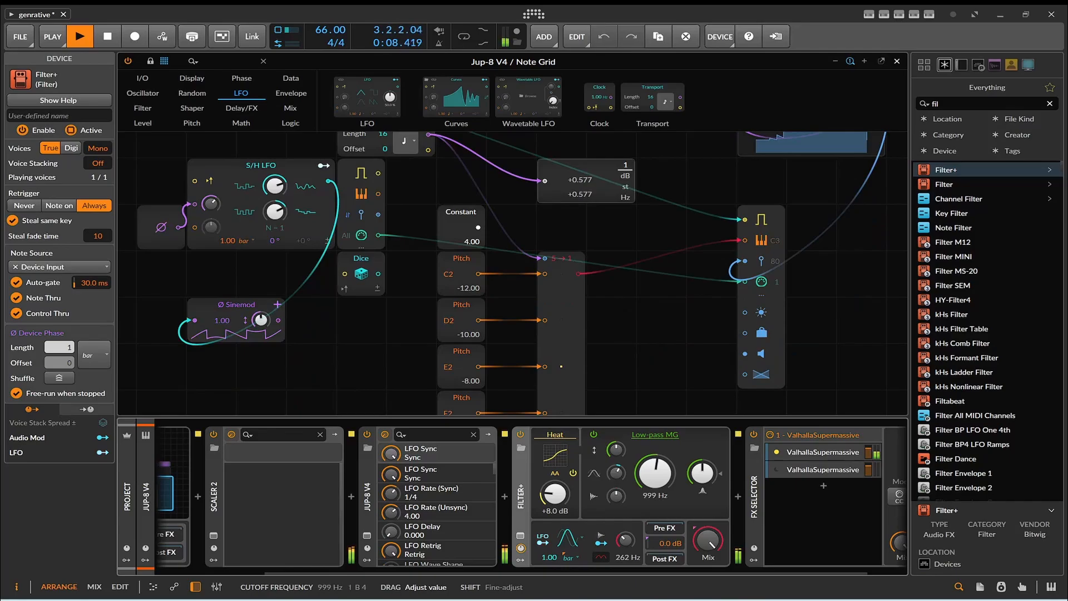
{"action": "scroll", "coordinate": [656, 376], "scroll_direction": "down", "scroll_amount": 2}
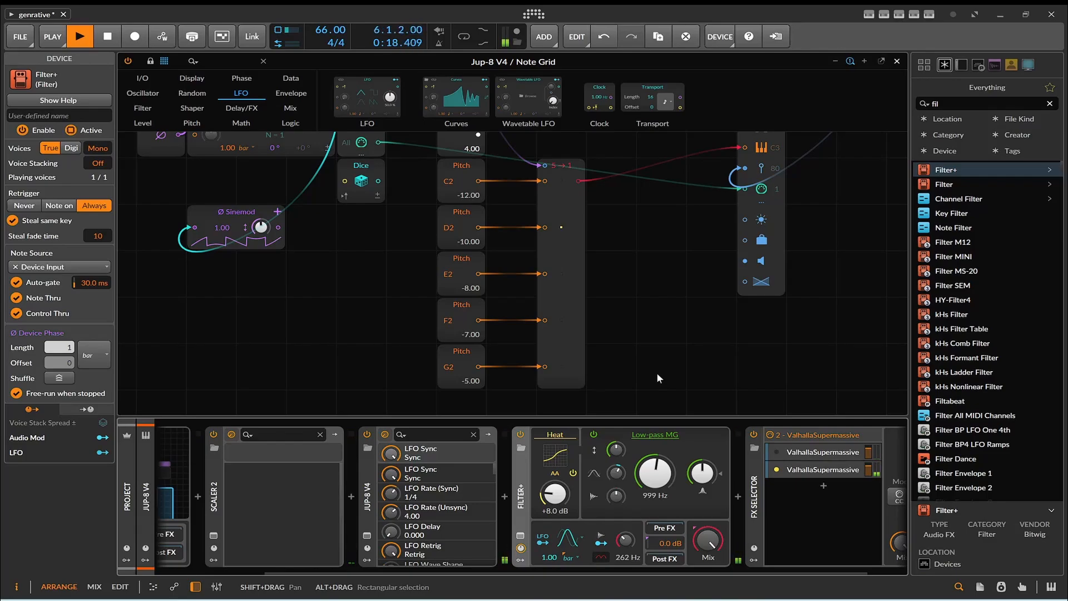
{"action": "scroll", "coordinate": [657, 370], "scroll_direction": "up", "scroll_amount": 2}
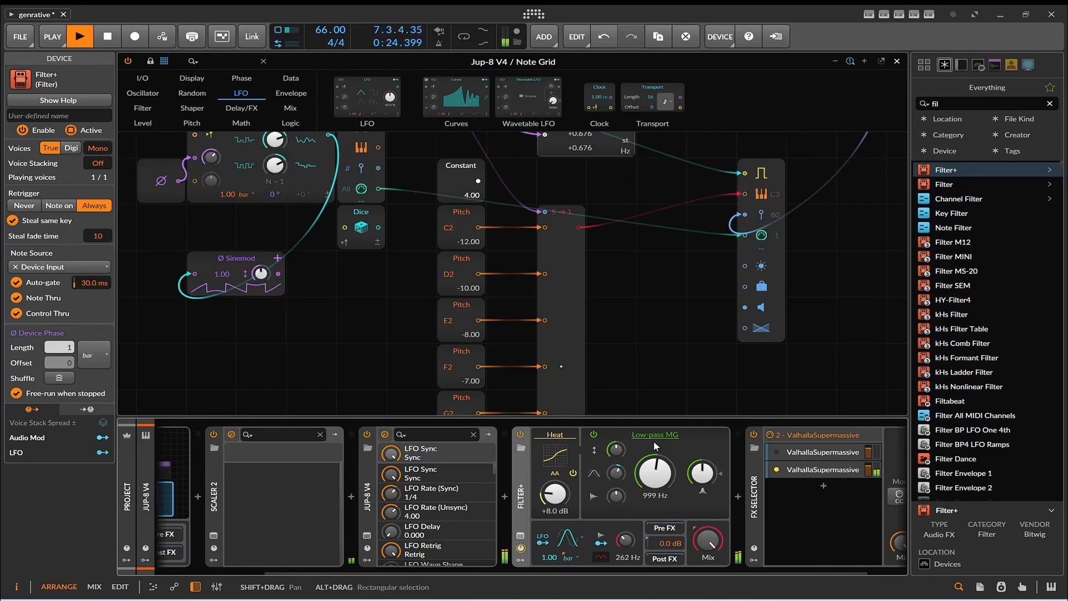
- Raise the Filter+ low-pass cutoff to 1.55 kHz and look over the Jup-8 V plug-in interface while the patch plays
{"action": "mouse_move", "coordinate": [655, 473]}
{"action": "left_mouse_down"}
{"action": "mouse_move", "coordinate": [655, 442]}
{"action": "mouse_move", "coordinate": [655, 463]}
{"action": "left_mouse_up"}
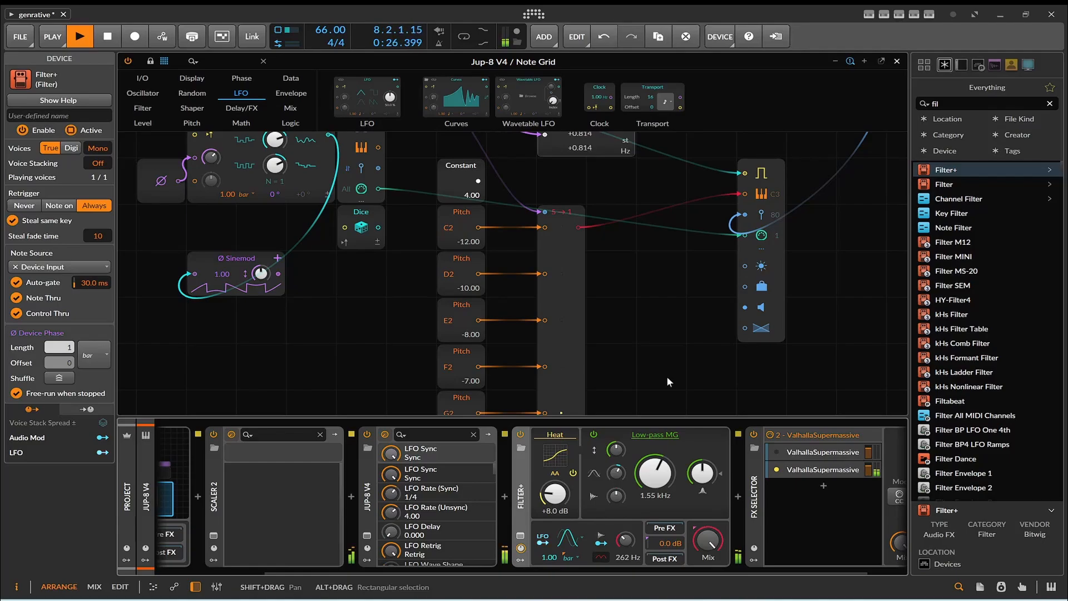
{"action": "scroll", "coordinate": [667, 374], "scroll_direction": "down", "scroll_amount": 4}
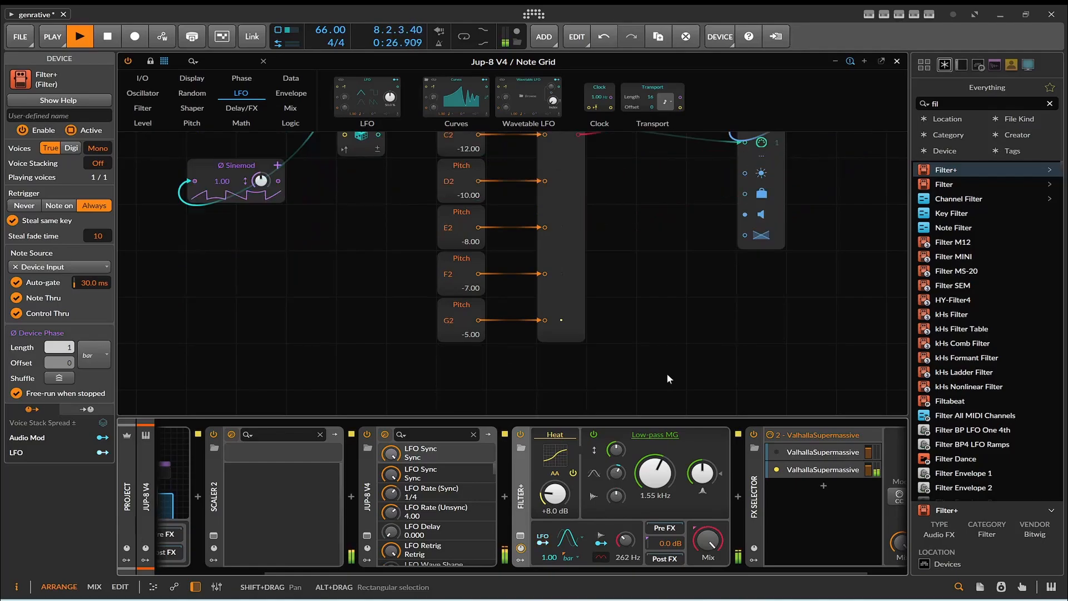
{"action": "left_click", "coordinate": [366, 535]}
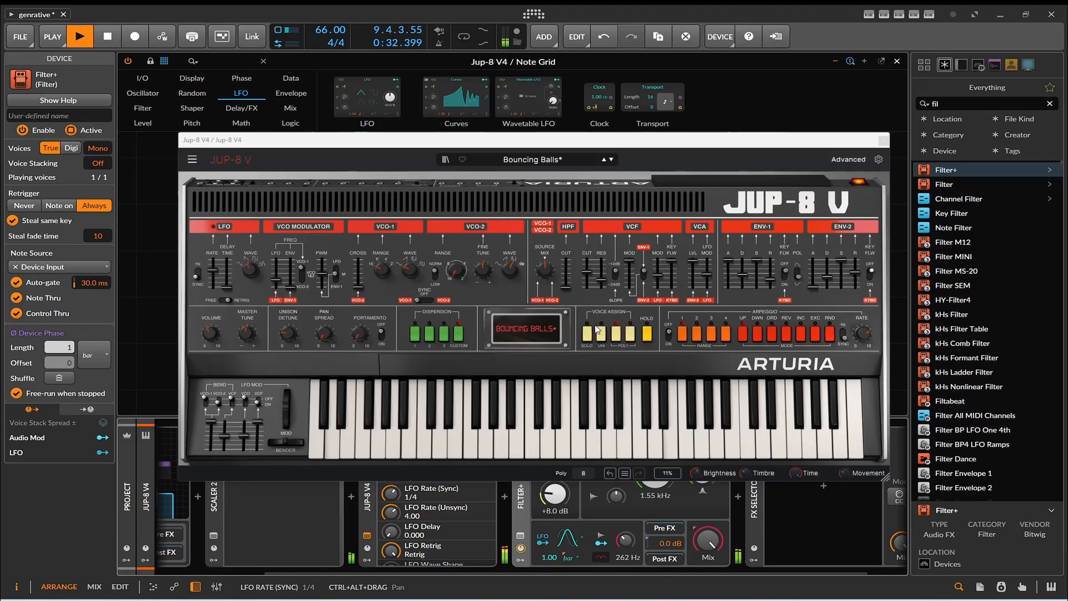
{"action": "left_click", "coordinate": [884, 140]}
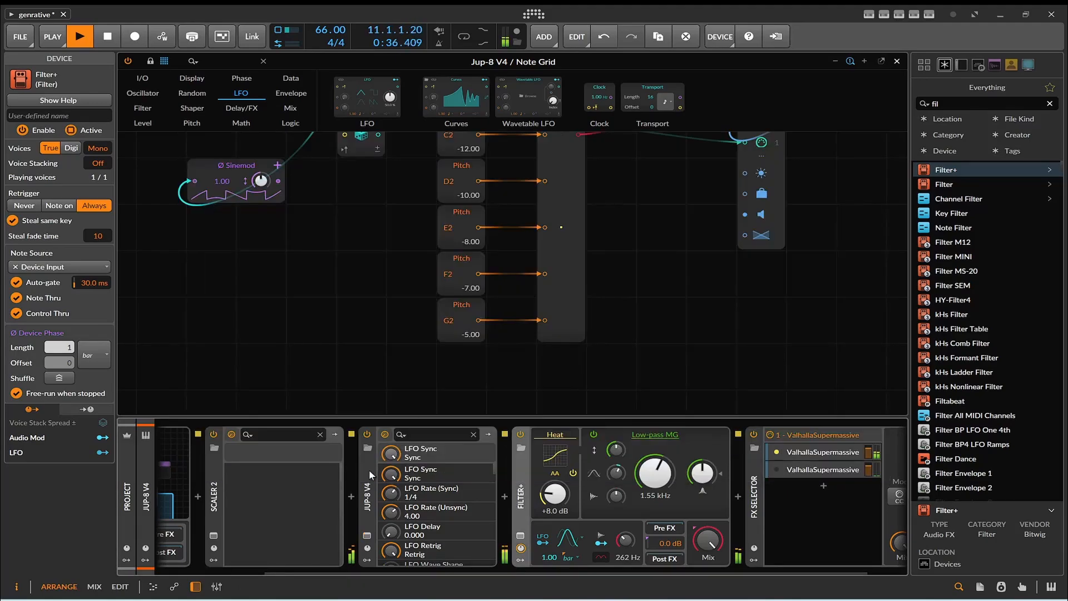
- Watch Scaler 2 during playback, stop the transport, close the plug-in and return the song position to the start
{"action": "left_click", "coordinate": [214, 537]}
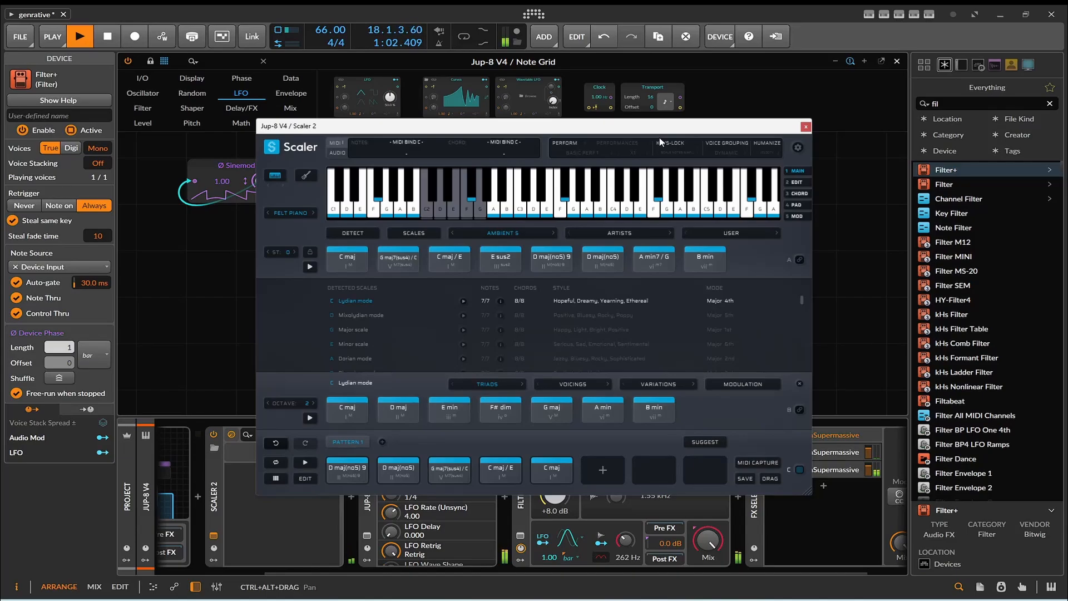
{"action": "left_click", "coordinate": [104, 44]}
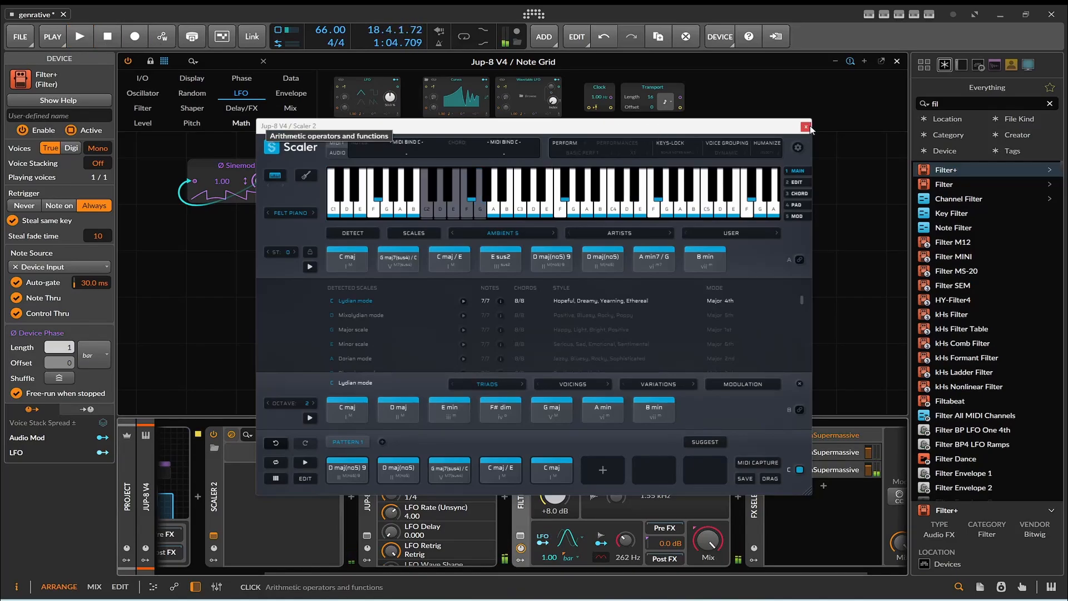
{"action": "left_click", "coordinate": [806, 127]}
{"action": "left_click", "coordinate": [94, 37]}
{"action": "left_click", "coordinate": [94, 36]}
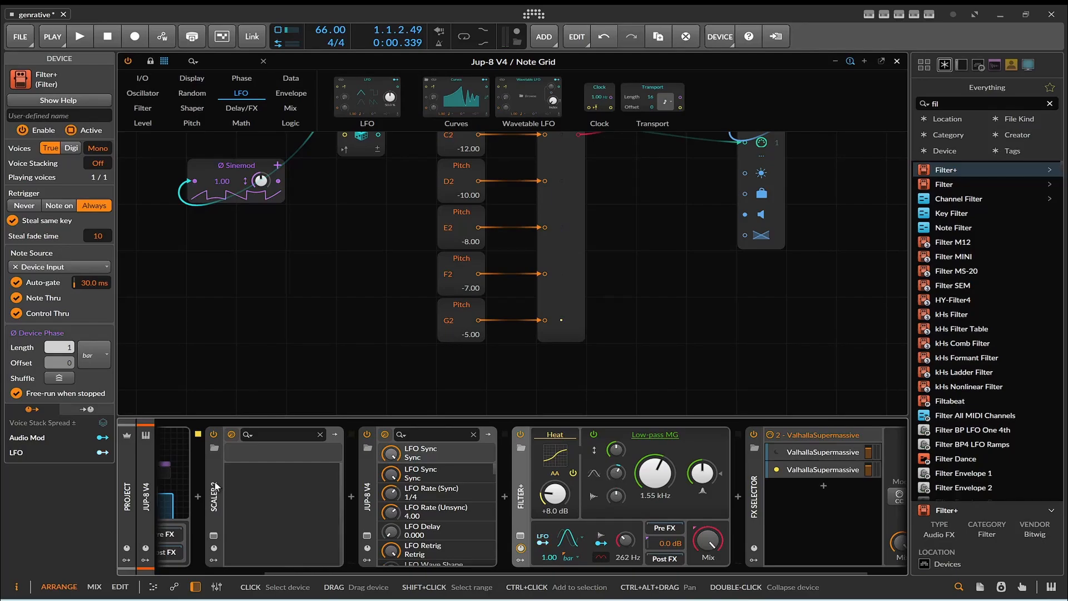
- Compare the Pitch modules with Scaler 2's bound keys and audition the pattern chords on keys C2 to G2
{"action": "scroll", "coordinate": [383, 291], "scroll_direction": "up", "scroll_amount": 3}
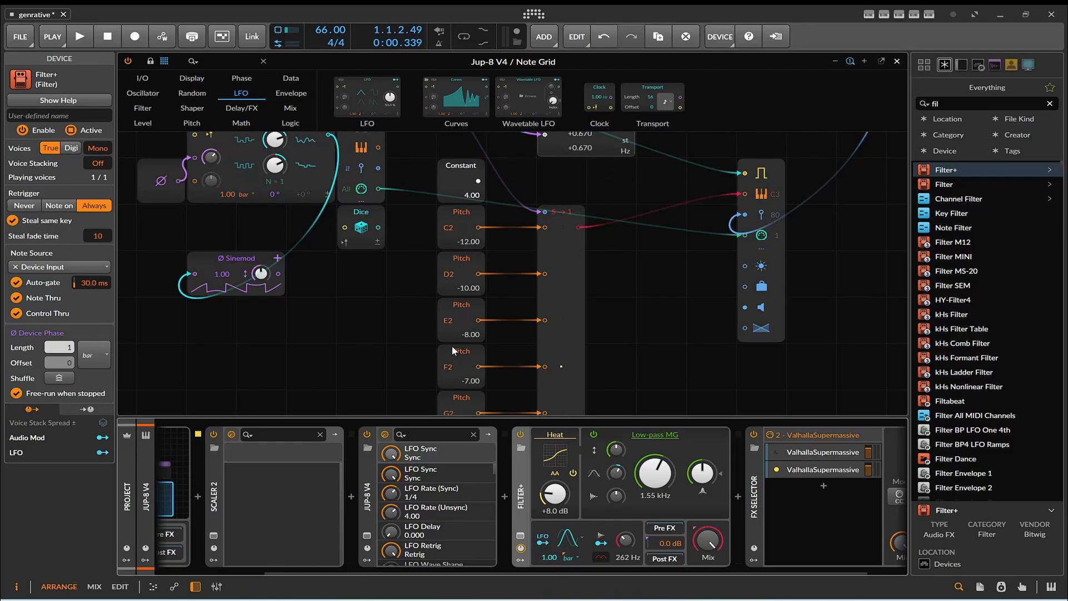
{"action": "scroll", "coordinate": [452, 347], "scroll_direction": "down", "scroll_amount": 2}
{"action": "scroll", "coordinate": [465, 304], "scroll_direction": "up", "scroll_amount": 2}
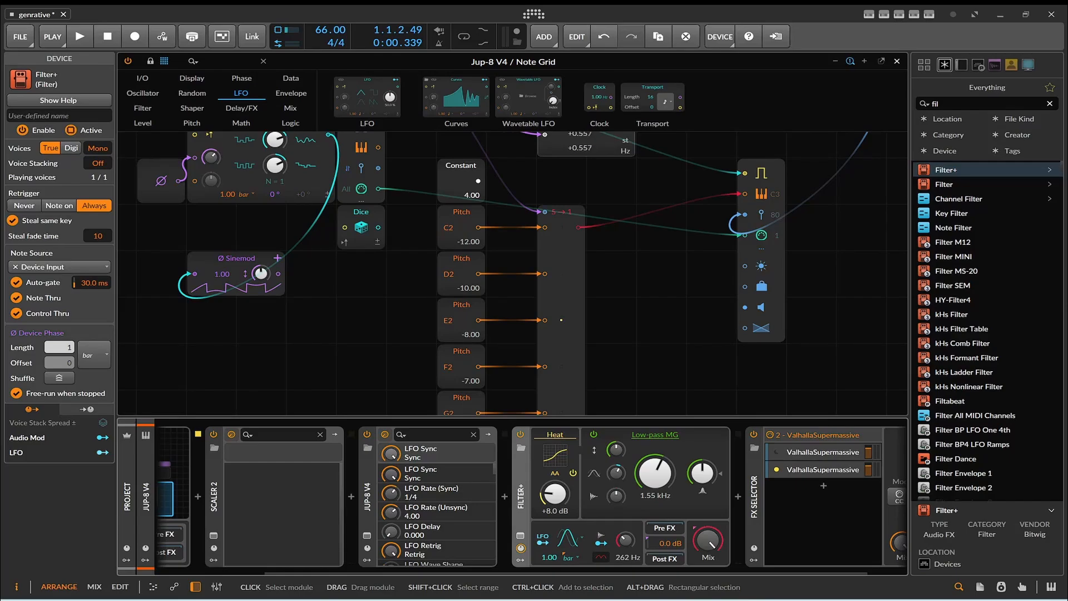
{"action": "left_click", "coordinate": [212, 537]}
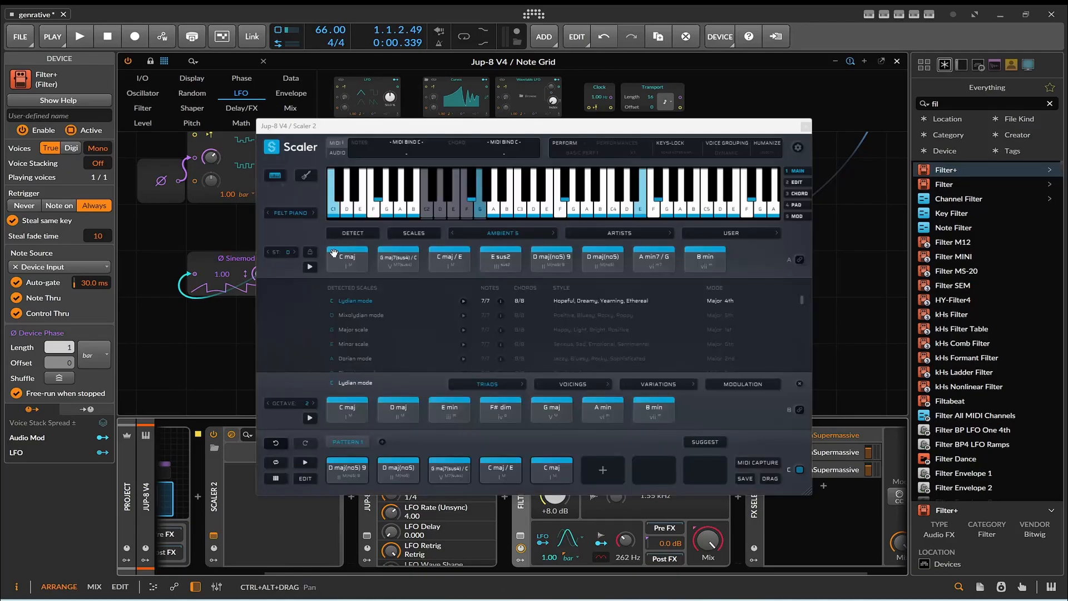
{"action": "left_click", "coordinate": [501, 476]}
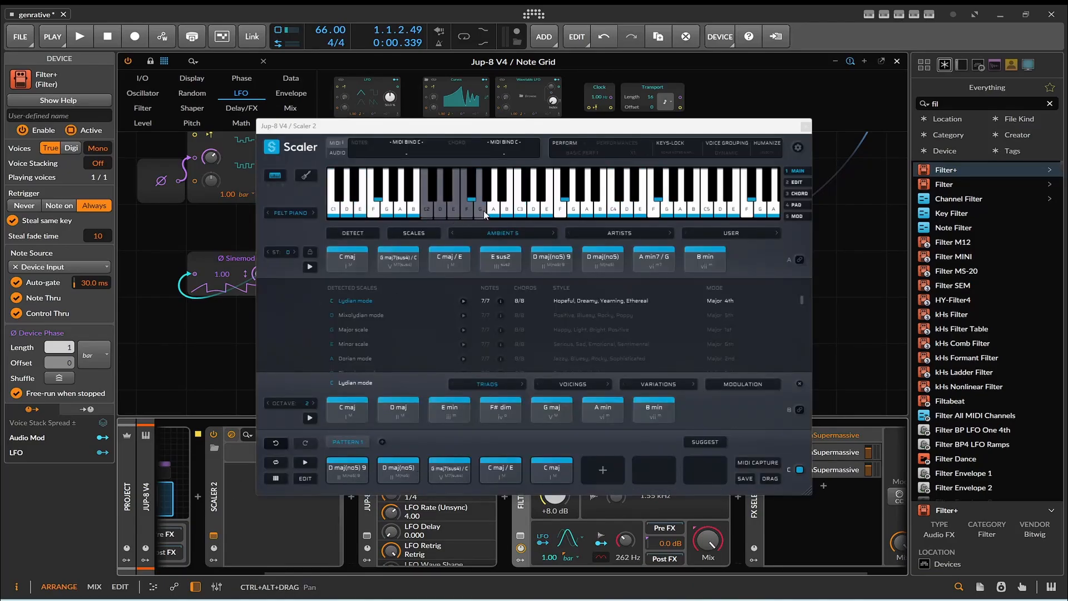
{"action": "left_click", "coordinate": [430, 212]}
{"action": "left_click", "coordinate": [440, 215]}
{"action": "left_click", "coordinate": [453, 216]}
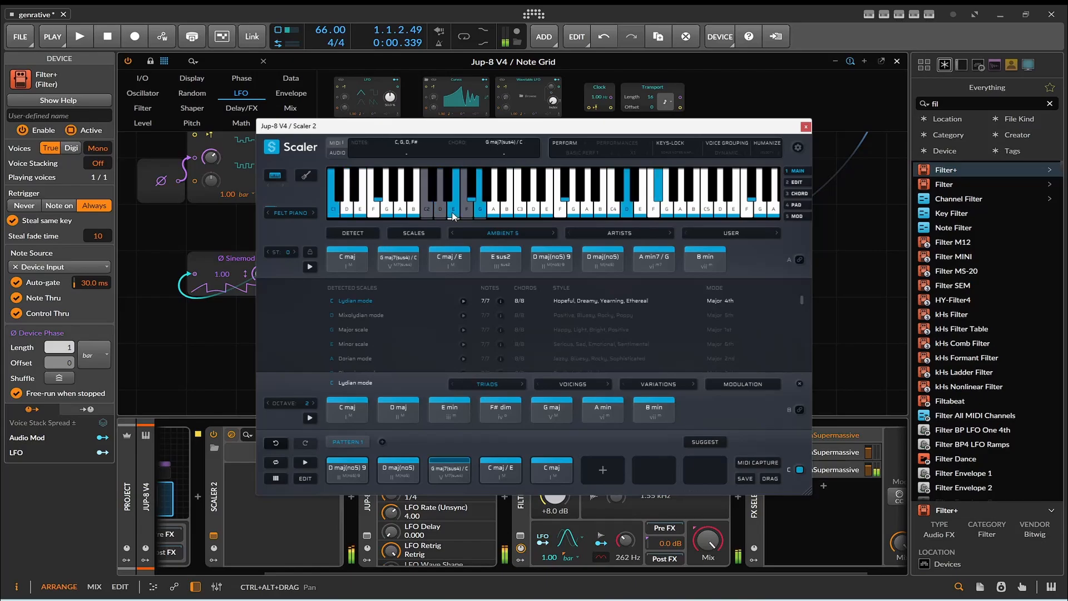
{"action": "left_click", "coordinate": [469, 216]}
{"action": "left_click", "coordinate": [481, 213]}
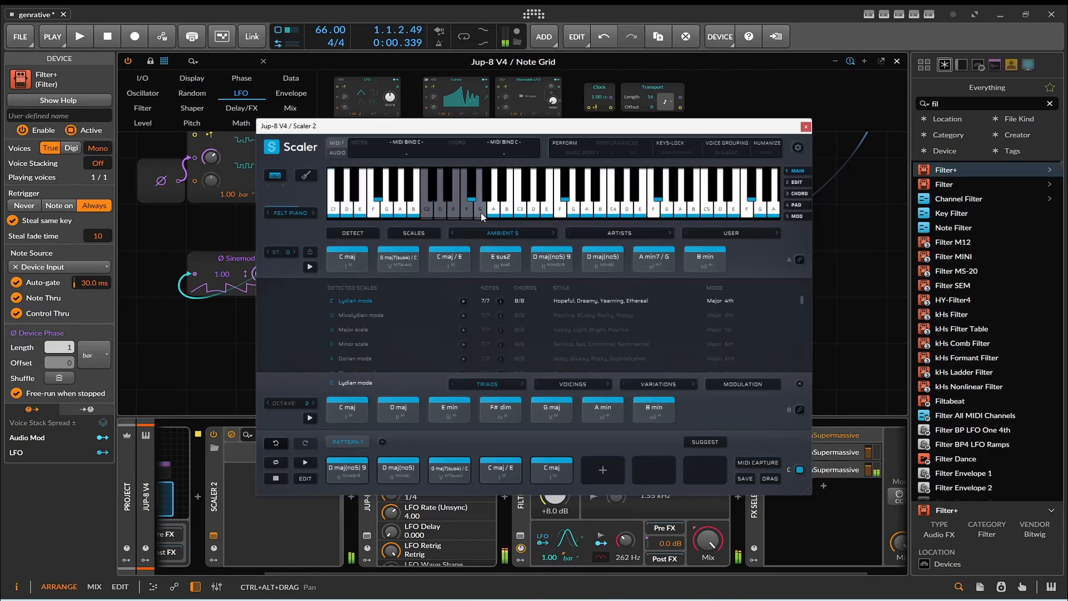
{"action": "left_click", "coordinate": [456, 211]}
{"action": "left_click", "coordinate": [443, 212]}
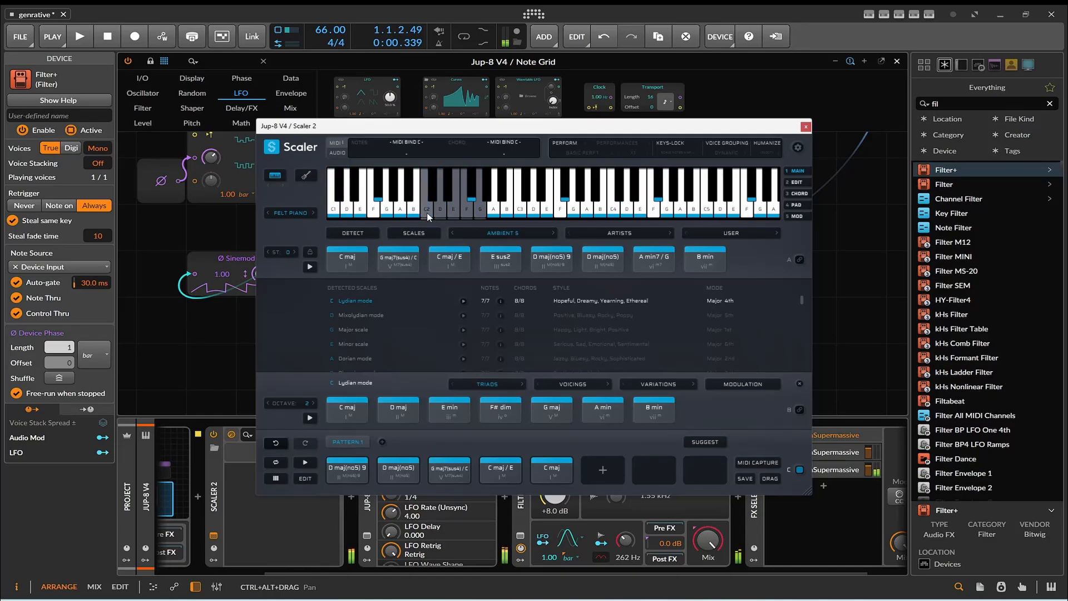
- Replace the second chord of Scaler 2's pattern with D maj and the third with A min7 / G, auditioning the chords
{"action": "left_click", "coordinate": [400, 409]}
{"action": "left_click_drag", "start_coordinate": [400, 410], "coordinate": [401, 470]}
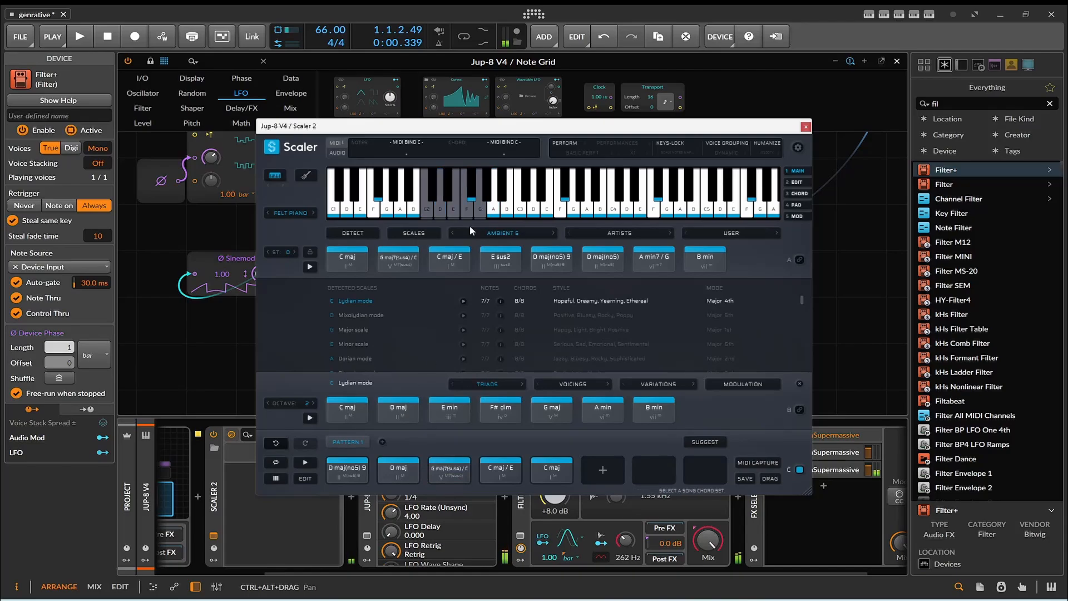
{"action": "left_click", "coordinate": [455, 216]}
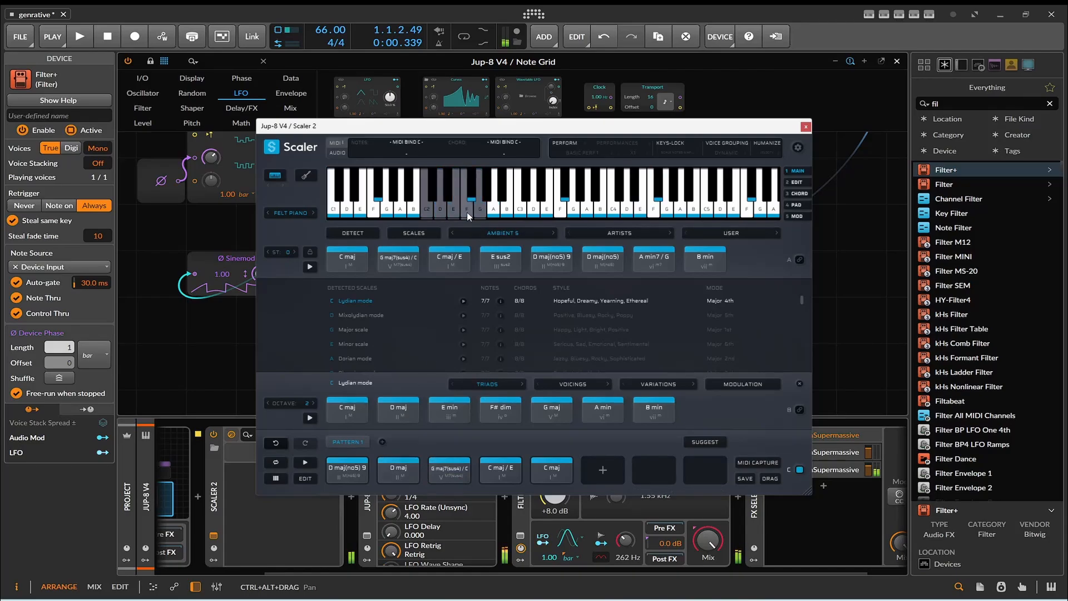
{"action": "left_click", "coordinate": [468, 213]}
{"action": "left_click", "coordinate": [641, 267]}
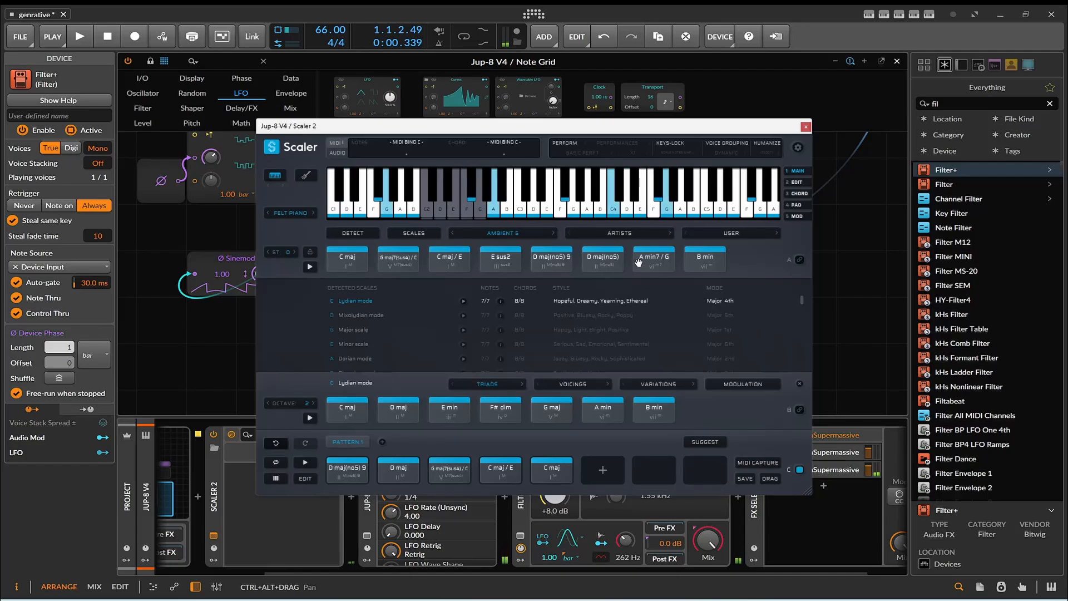
{"action": "left_click_drag", "start_coordinate": [639, 262], "coordinate": [453, 472]}
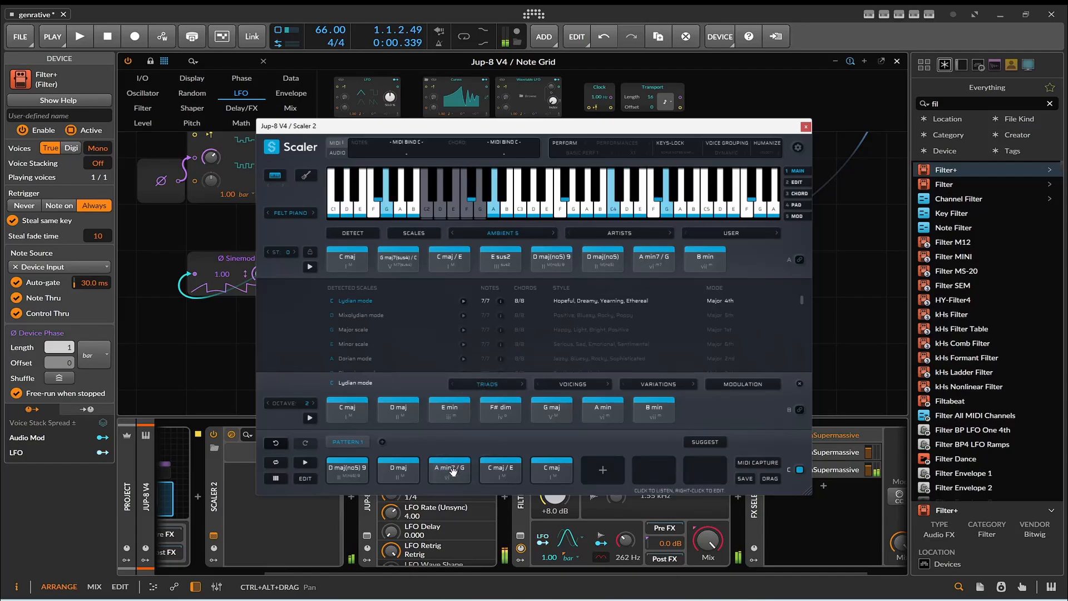
{"action": "left_click", "coordinate": [354, 472]}
{"action": "left_click", "coordinate": [806, 128]}
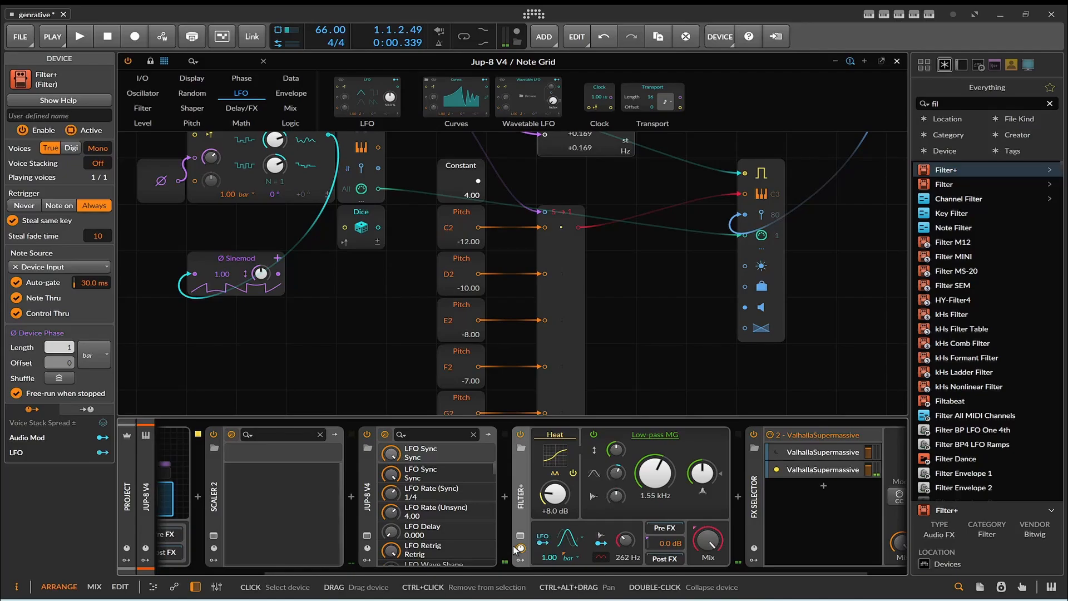
- Add kHs Comb Filter as the third effect in the FX Selector and lower its cutoff to 402 Hz
{"action": "left_click_drag", "start_coordinate": [481, 573], "coordinate": [526, 572]}
{"action": "scroll", "coordinate": [581, 349], "scroll_direction": "up", "scroll_amount": 6}
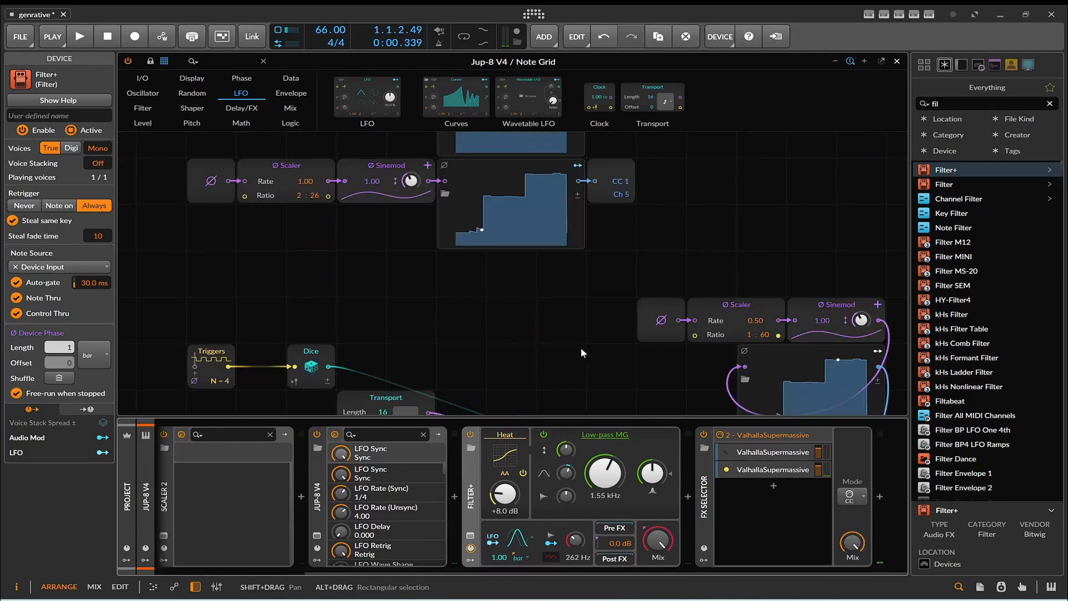
{"action": "scroll", "coordinate": [581, 347], "scroll_direction": "up", "scroll_amount": 5}
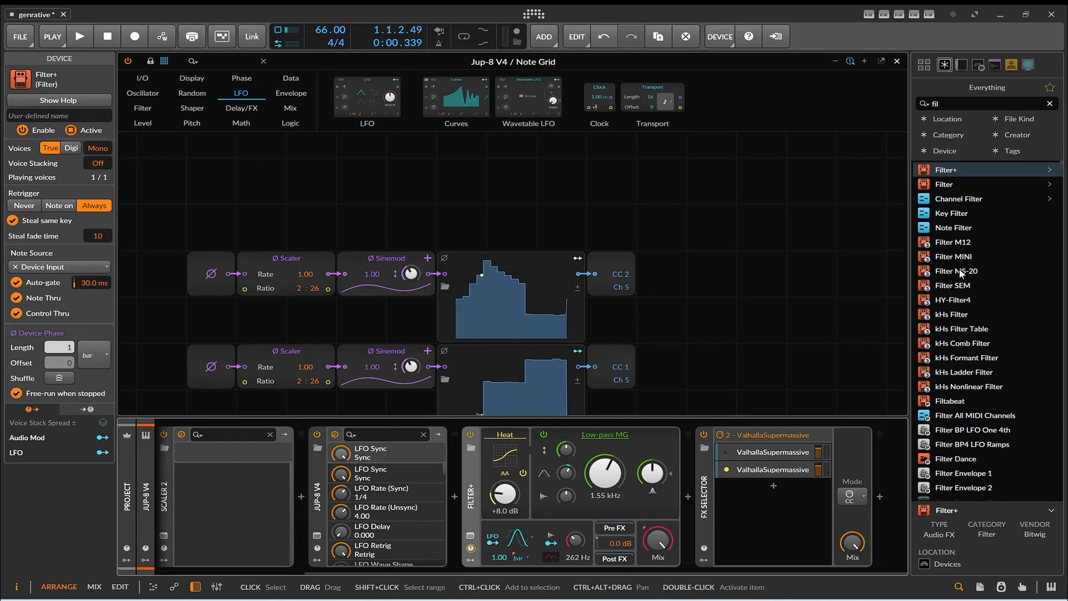
{"action": "left_click_drag", "start_coordinate": [965, 343], "coordinate": [771, 493]}
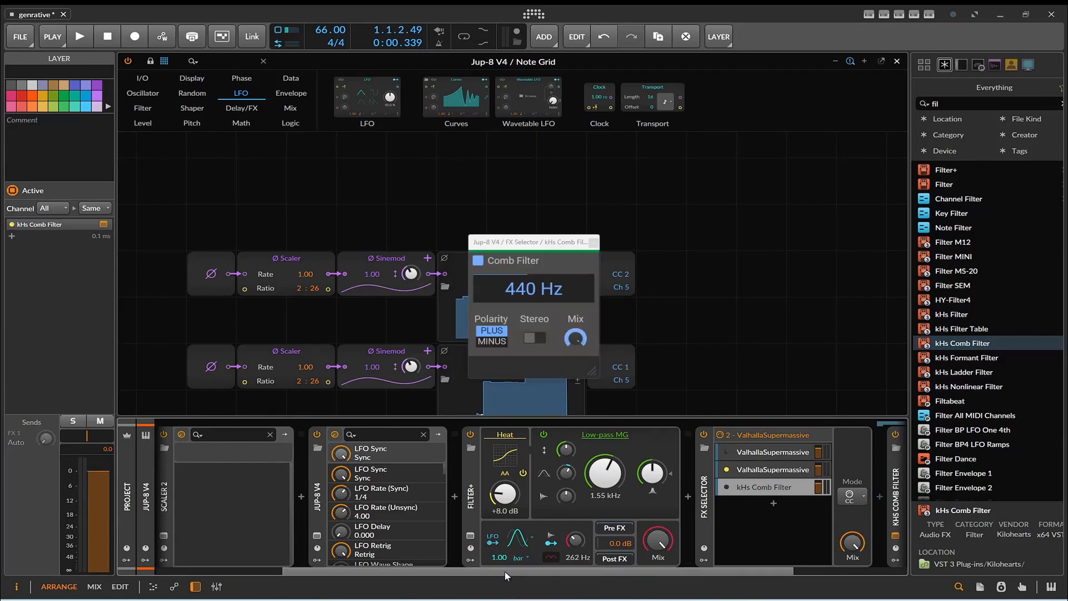
{"action": "left_click_drag", "start_coordinate": [534, 288], "coordinate": [534, 296]}
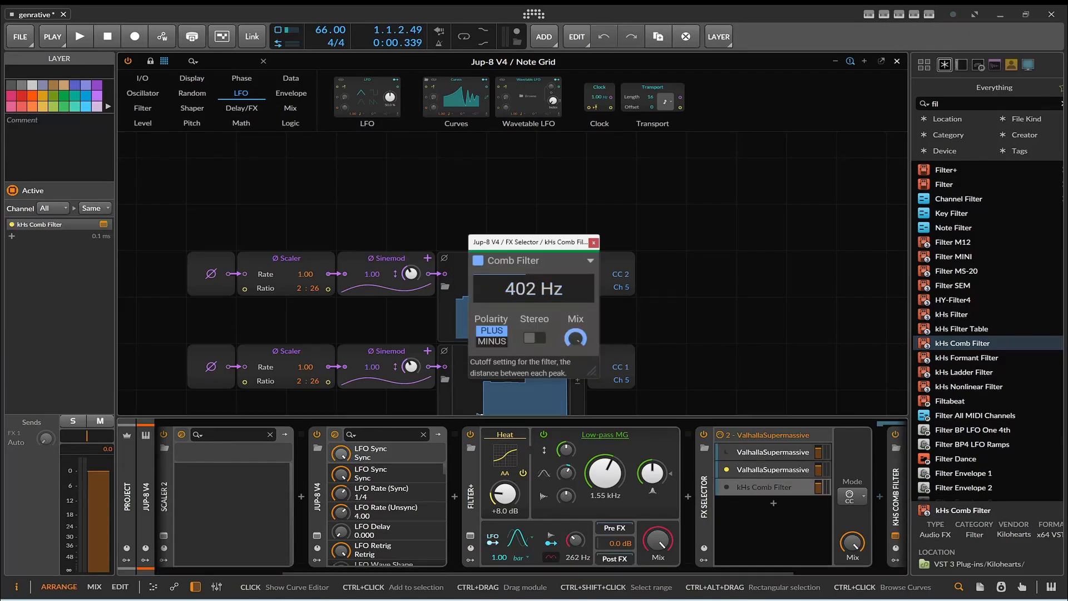
- Play the patch, lower the comb filter's cutoff to 359 Hz by ear, and close its plug-in window
{"action": "left_click", "coordinate": [79, 36]}
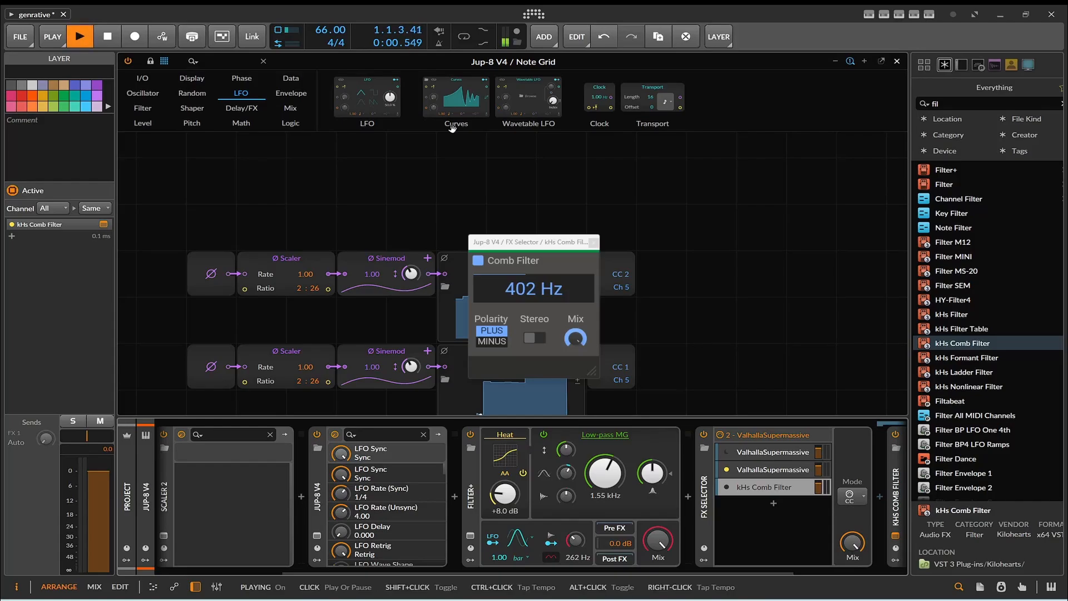
{"action": "scroll", "coordinate": [650, 229], "scroll_direction": "up", "scroll_amount": 2}
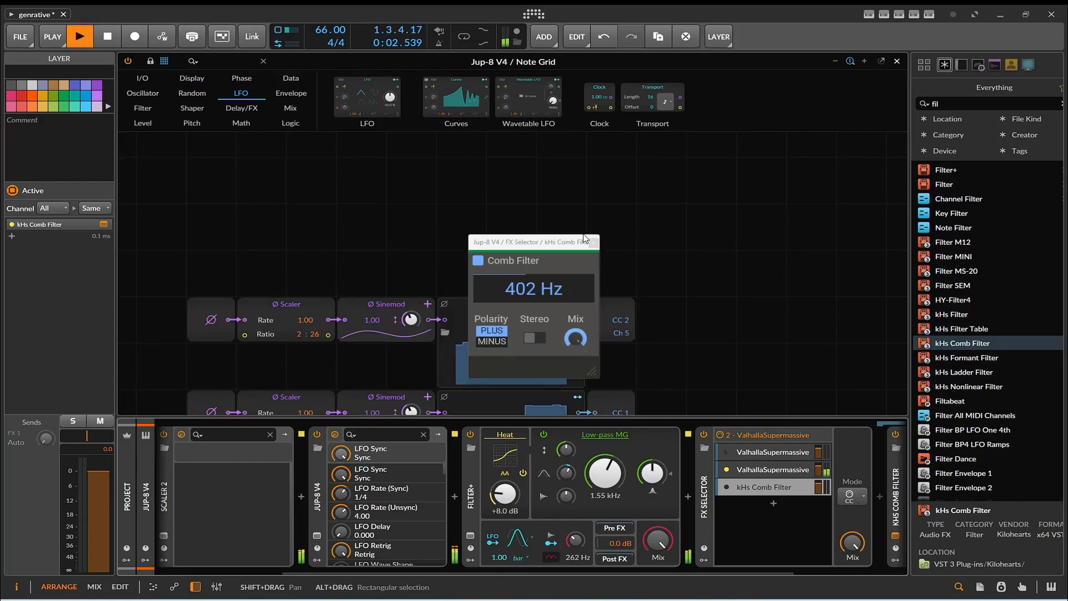
{"action": "left_click_drag", "start_coordinate": [585, 239], "coordinate": [895, 203]}
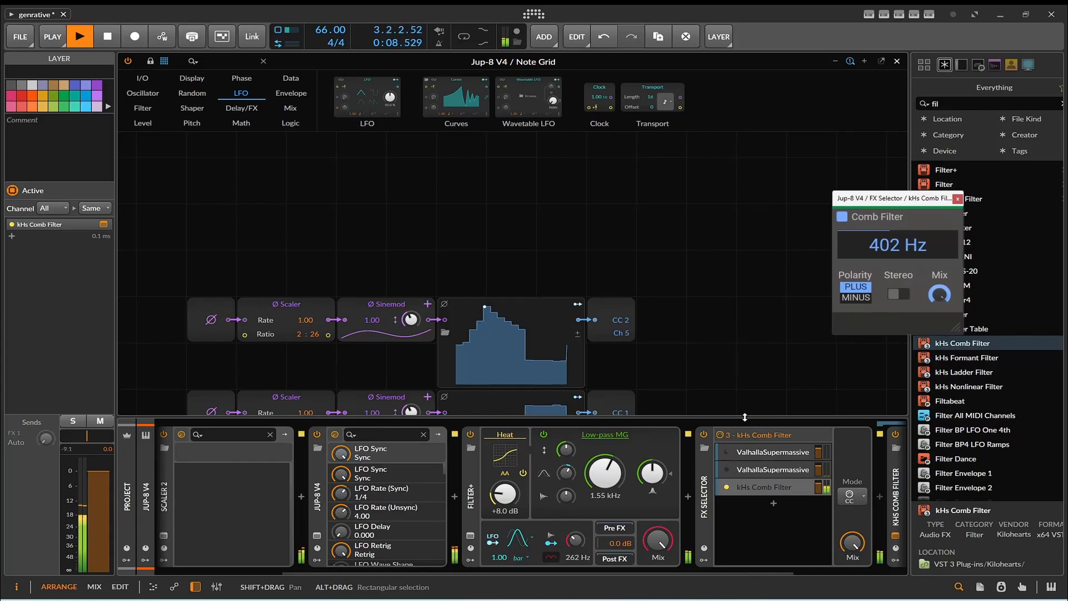
{"action": "left_click_drag", "start_coordinate": [897, 245], "coordinate": [897, 255]}
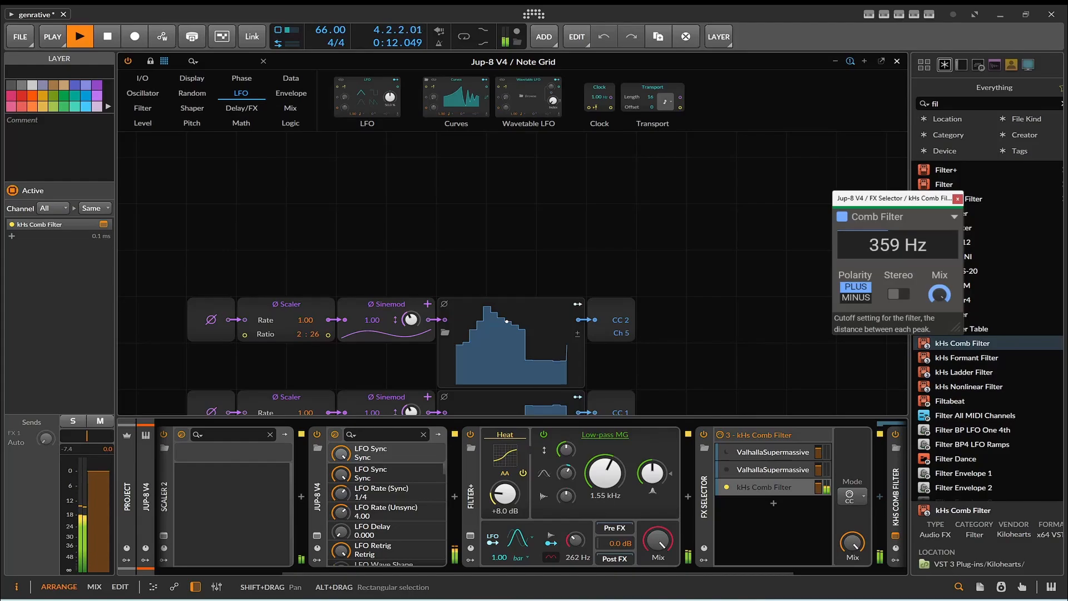
{"action": "left_click", "coordinate": [959, 198]}
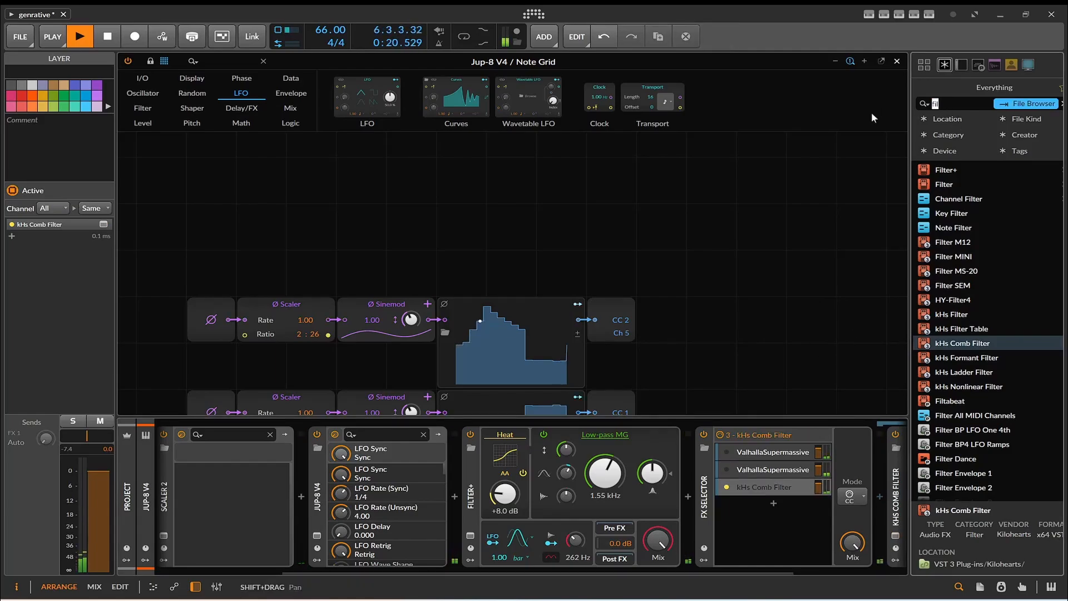
- Search the browser for "rau" and replace the ValhallaSupermassive in the FX Selector's first slot with the Raum reverb
{"action": "key", "text": "BackSpace"}
{"action": "key", "text": "BackSpace"}
{"action": "key", "text": "BackSpace"}
{"action": "type", "text": "rau"}
{"action": "left_click", "coordinate": [937, 173]}
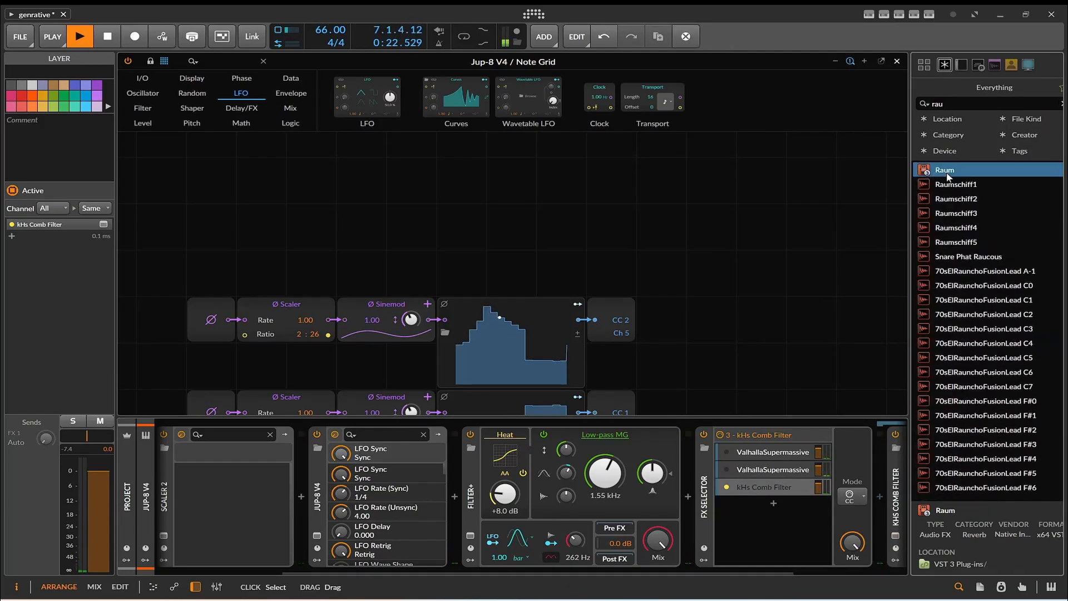
{"action": "left_click", "coordinate": [774, 453]}
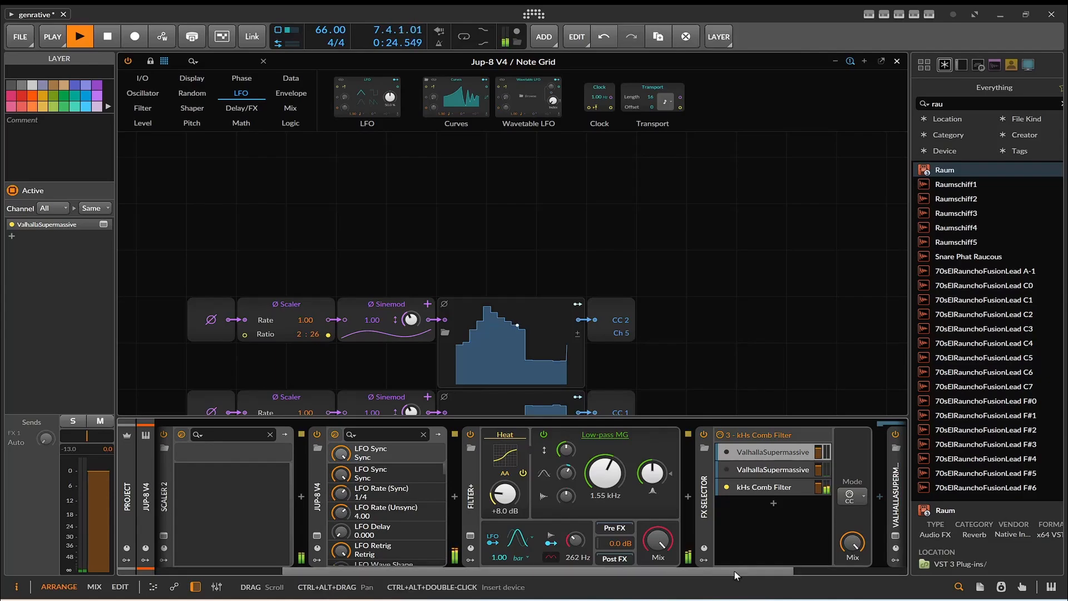
{"action": "scroll", "coordinate": [735, 571], "scroll_direction": "right", "scroll_amount": 3}
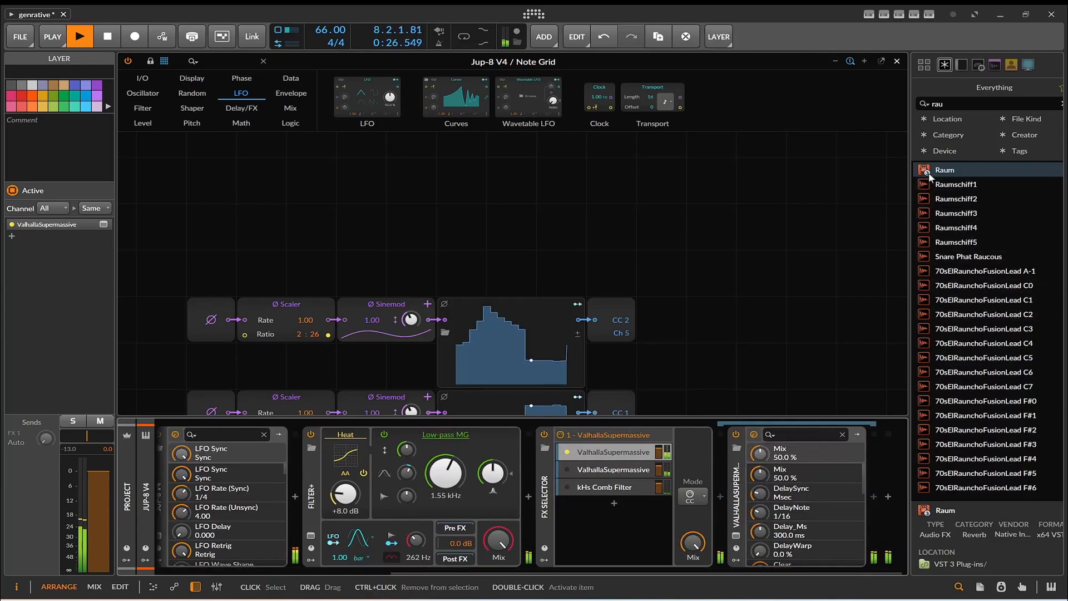
{"action": "left_click_drag", "start_coordinate": [941, 170], "coordinate": [814, 432]}
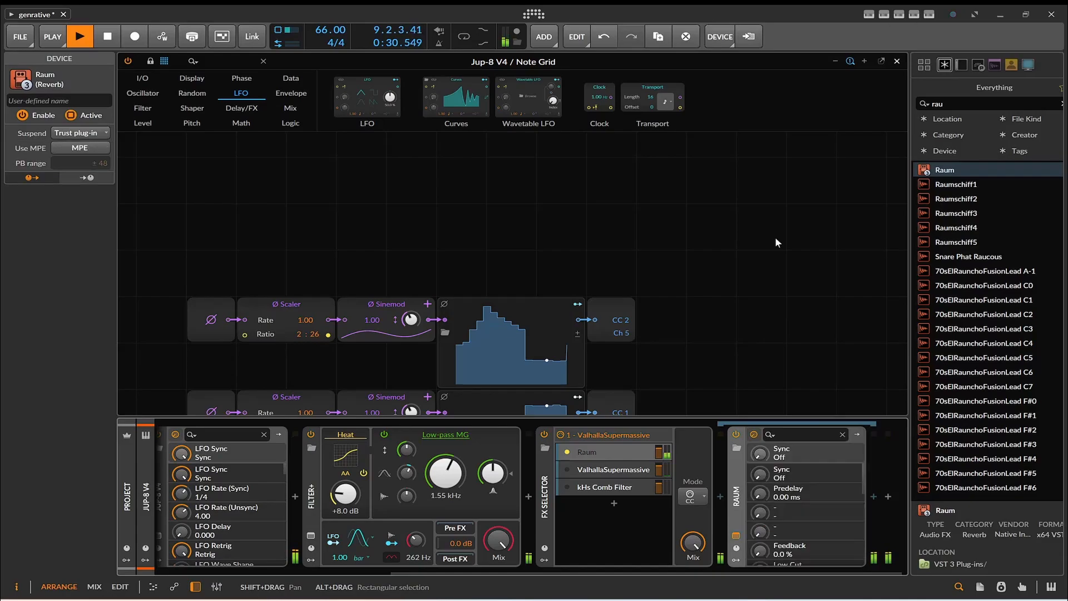
- Open the Raum reverb and set its feedback to 35 %, decay to 9.2 s and size to 76 %
{"action": "left_click", "coordinate": [736, 536]}
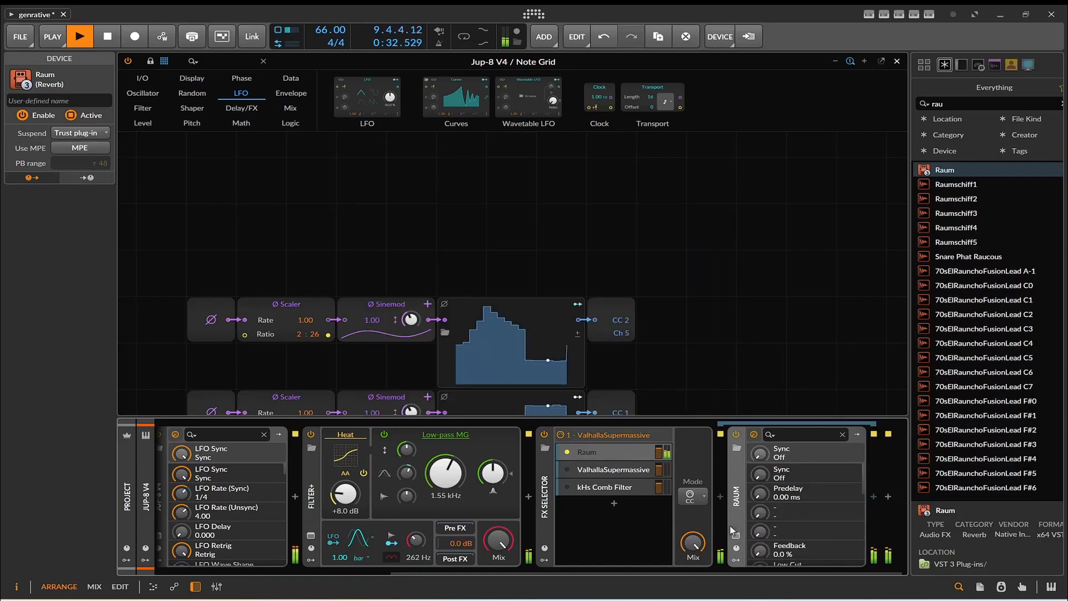
{"action": "left_click", "coordinate": [736, 536]}
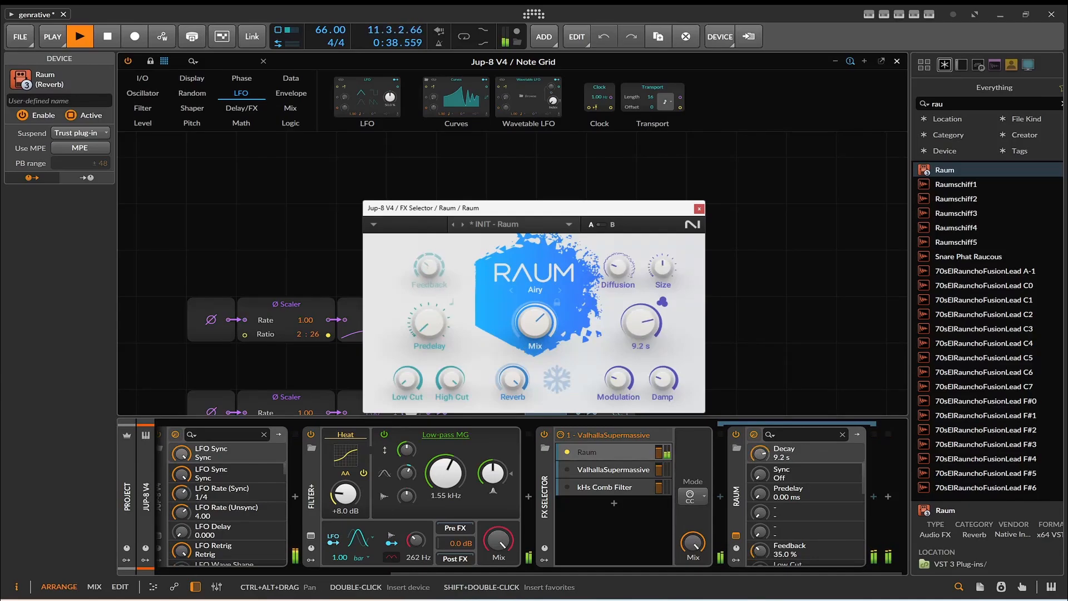
{"action": "left_click_drag", "start_coordinate": [665, 268], "coordinate": [665, 240]}
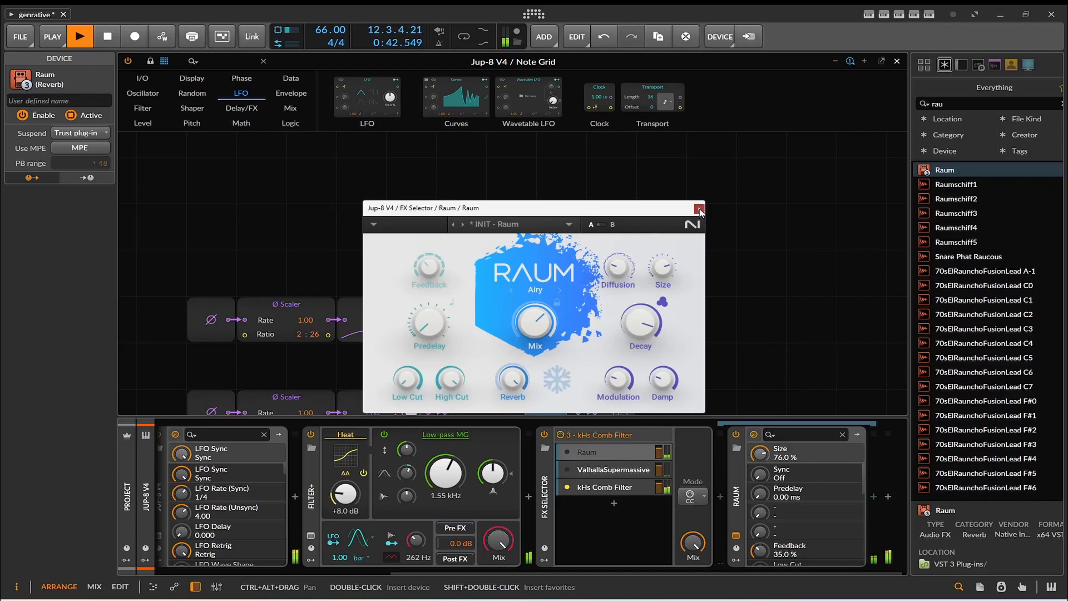
- Close the Raum plug-in window and raise the Filter+ low-pass cutoff to 2.83 kHz
{"action": "left_click", "coordinate": [700, 210]}
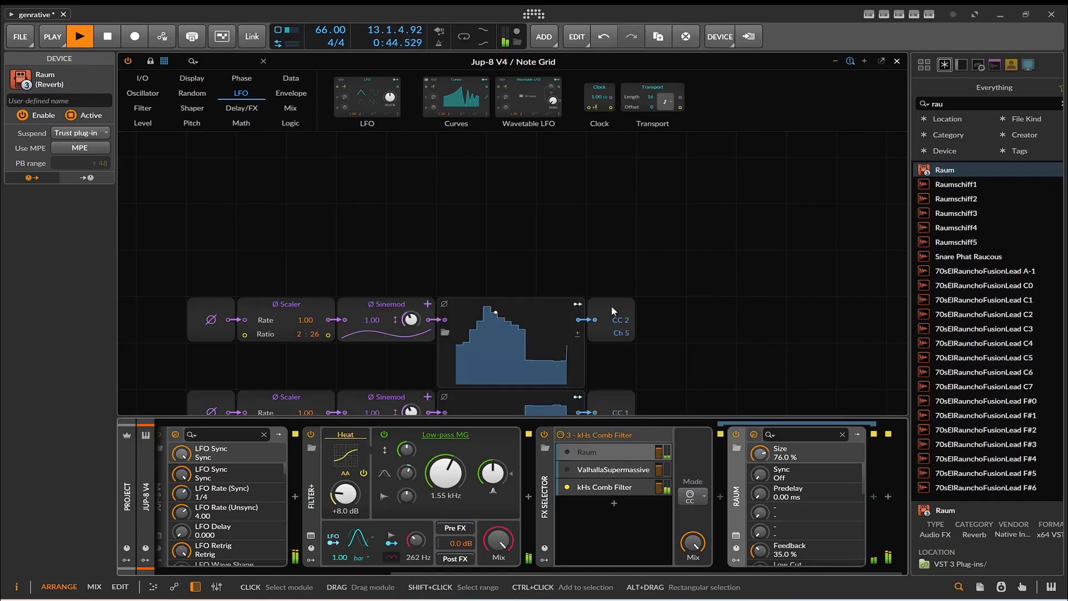
{"action": "scroll", "coordinate": [612, 306], "scroll_direction": "down", "scroll_amount": 5}
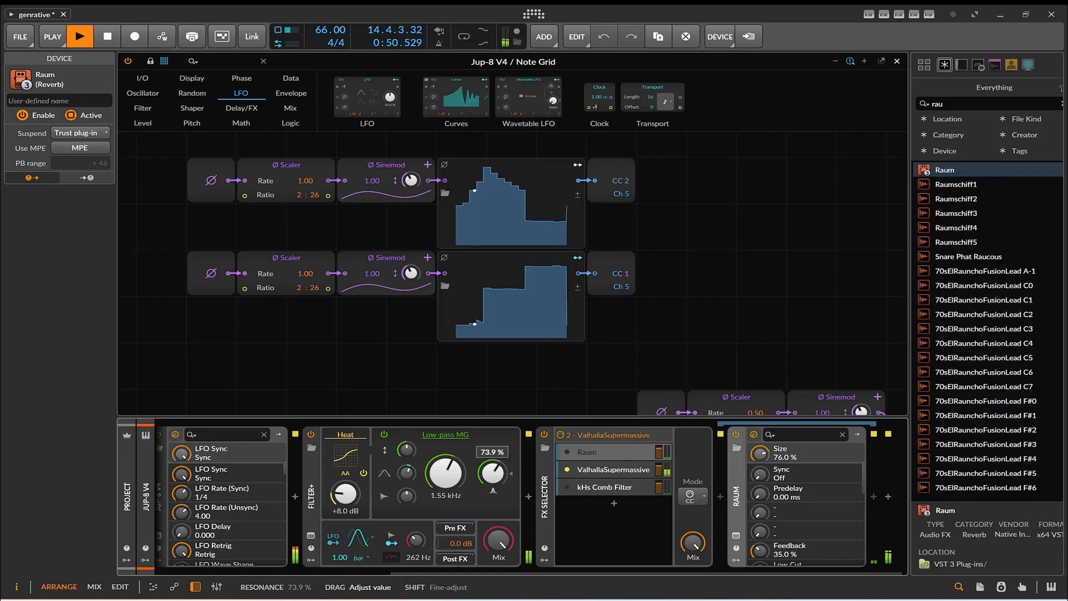
{"action": "left_click_drag", "start_coordinate": [493, 473], "coordinate": [445, 484]}
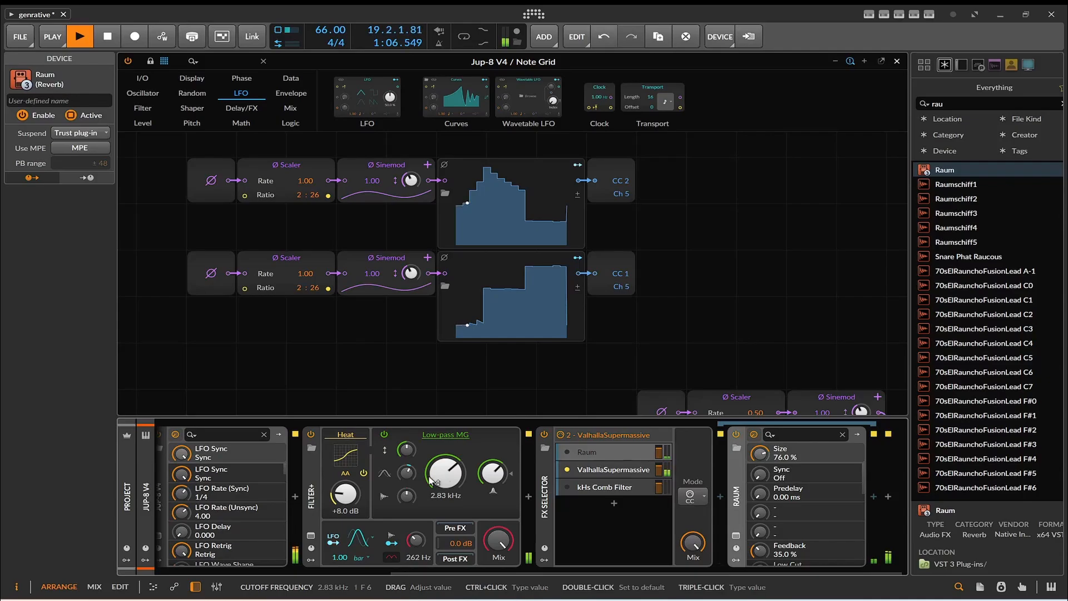
- Show the Filter+ device's modulators and add a MIDI modulator to its first slot
{"action": "left_click", "coordinate": [311, 560]}
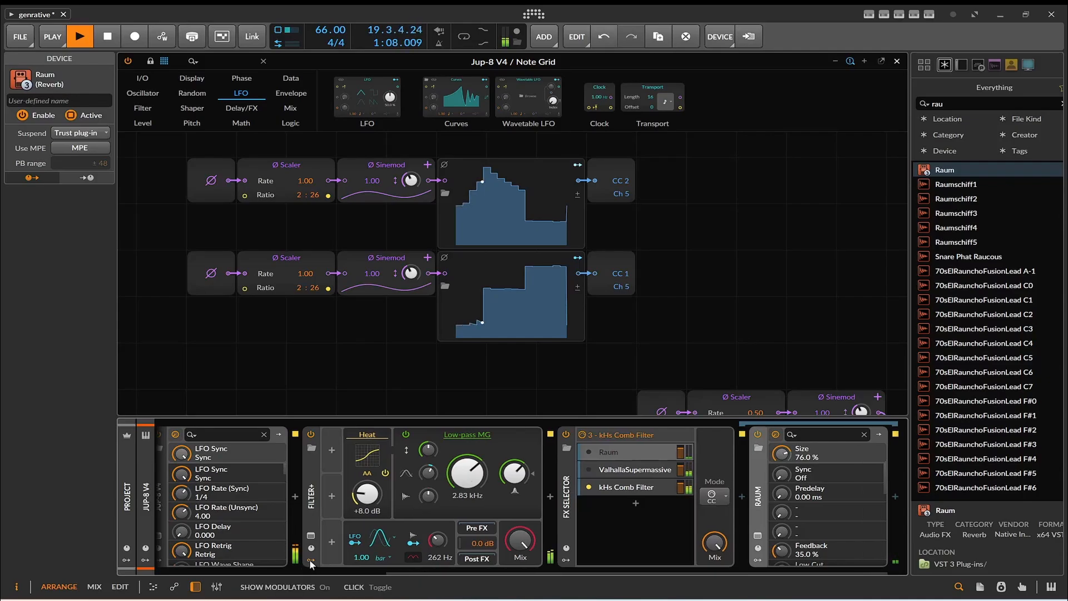
{"action": "left_click", "coordinate": [332, 449]}
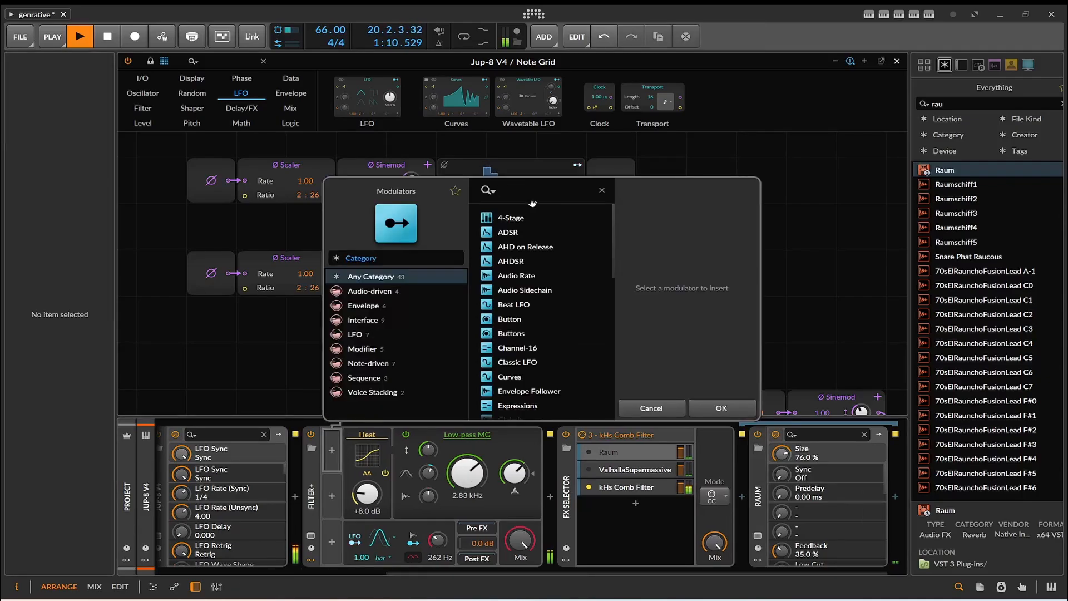
{"action": "type", "text": "midi"}
{"action": "left_click", "coordinate": [508, 218]}
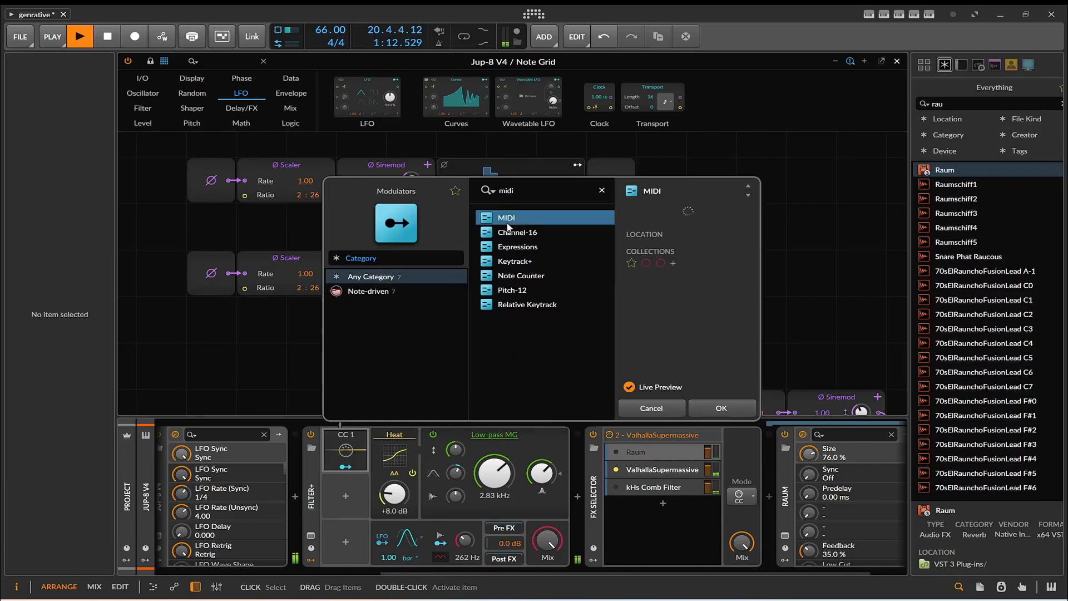
{"action": "left_click", "coordinate": [702, 410]}
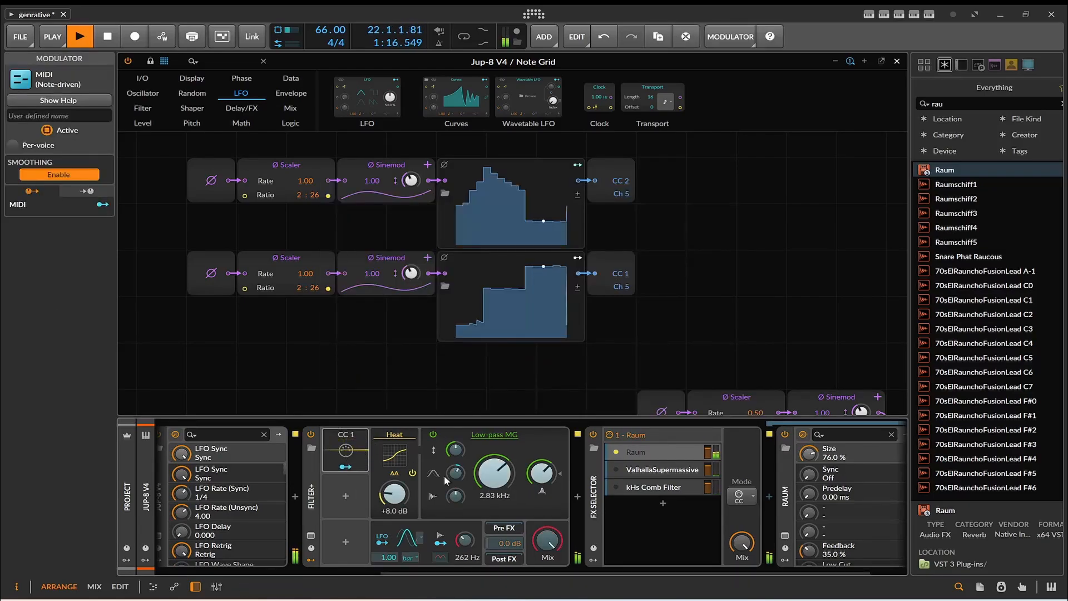
- Map the Filter+ MIDI modulator on CC1 to the cutoff with a depth of 39.60 st and set the base cutoff to 294 Hz
{"action": "left_click", "coordinate": [362, 470]}
{"action": "left_click_drag", "start_coordinate": [494, 473], "coordinate": [494, 459]}
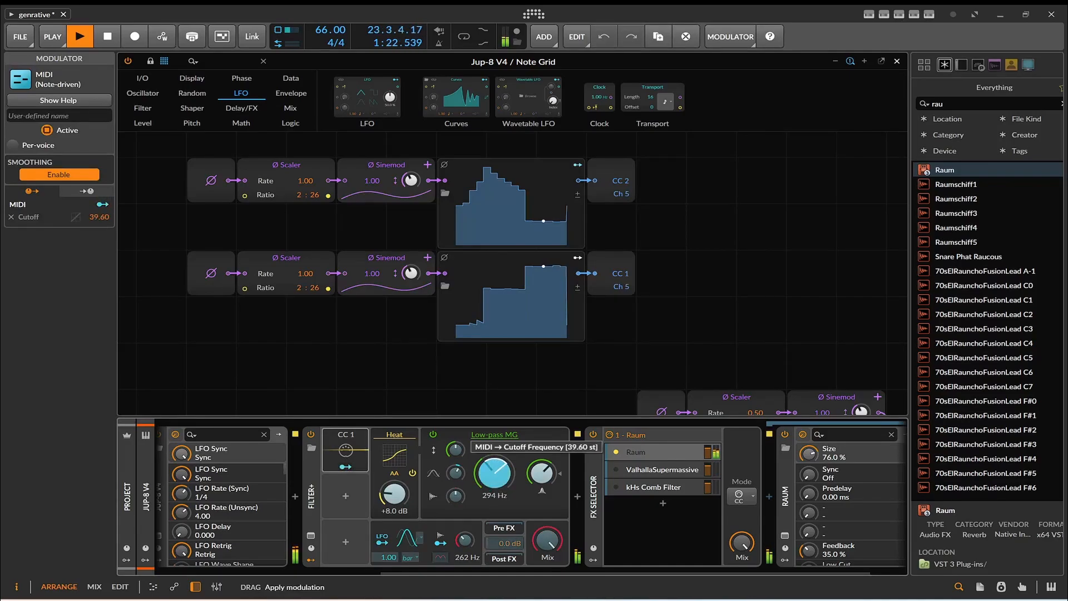
{"action": "left_click", "coordinate": [345, 467]}
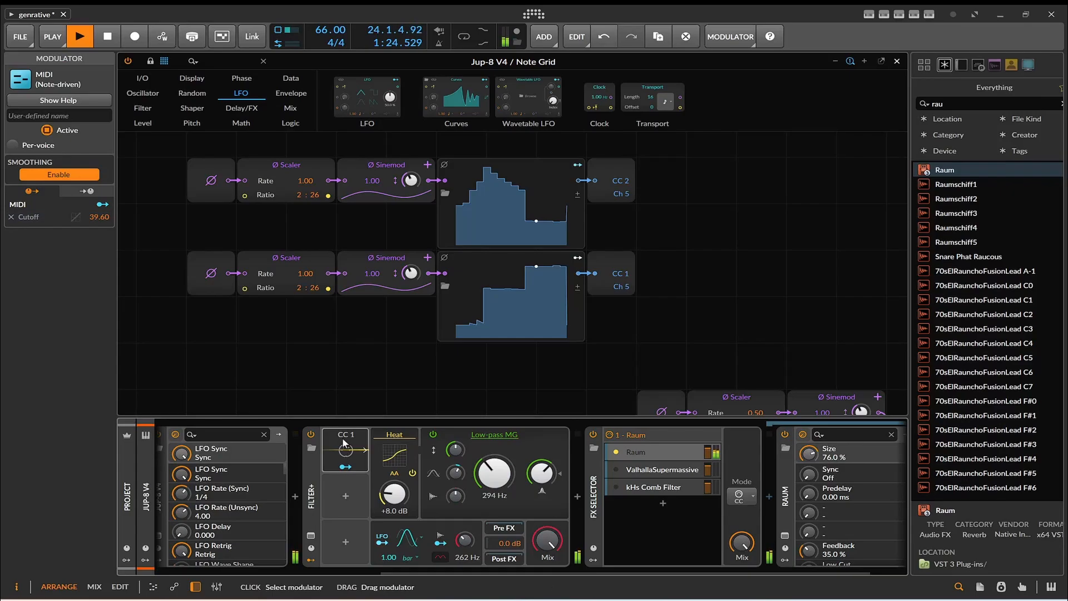
{"action": "left_click", "coordinate": [345, 444]}
{"action": "scroll", "coordinate": [576, 327], "scroll_direction": "up", "scroll_amount": 3}
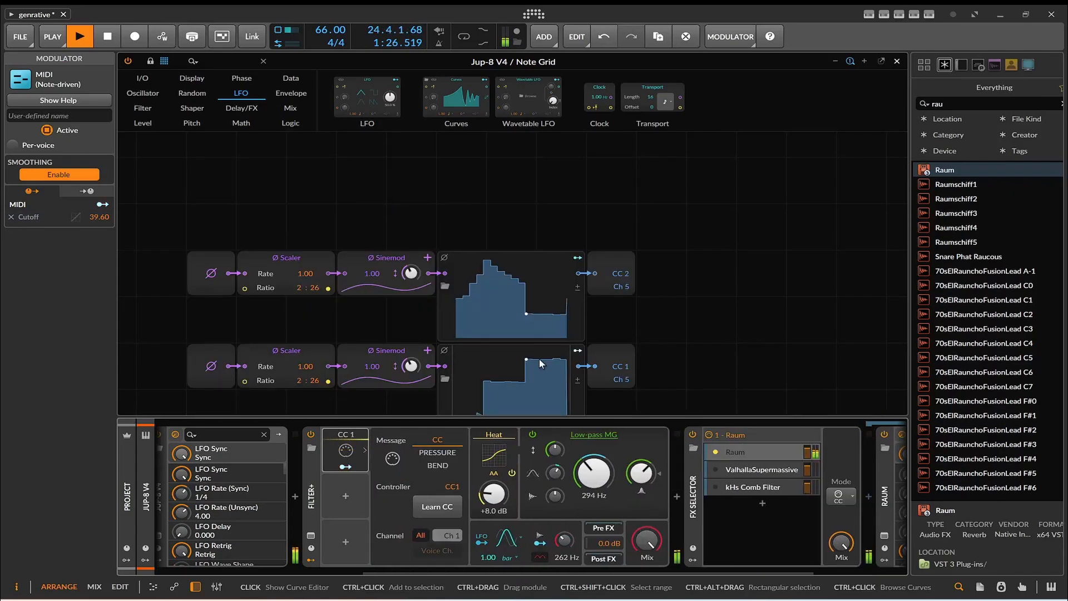
{"action": "scroll", "coordinate": [509, 374], "scroll_direction": "down", "scroll_amount": 2}
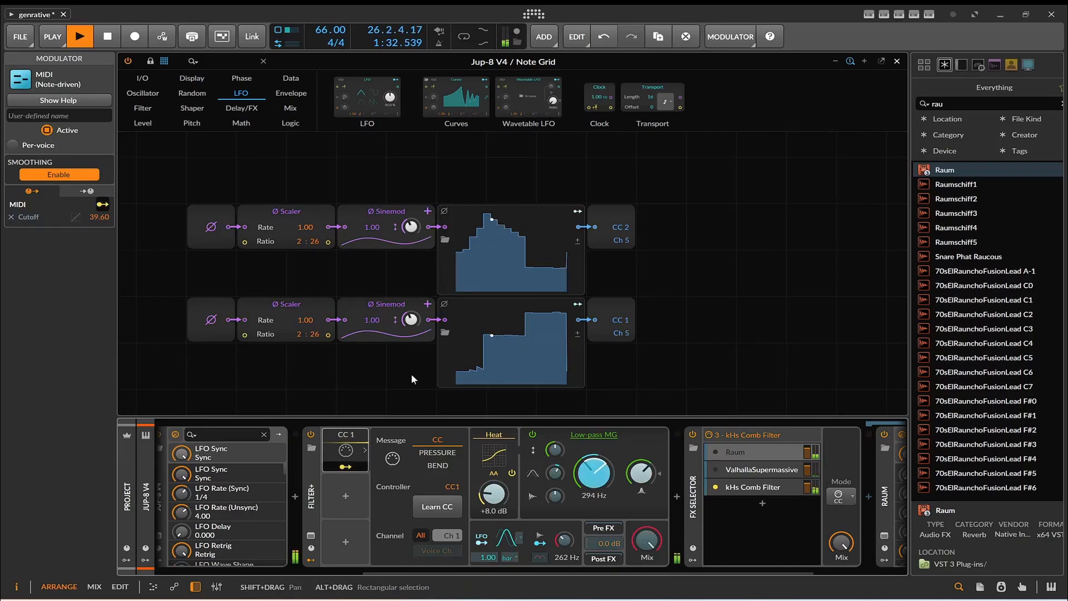
{"action": "left_click", "coordinate": [348, 470]}
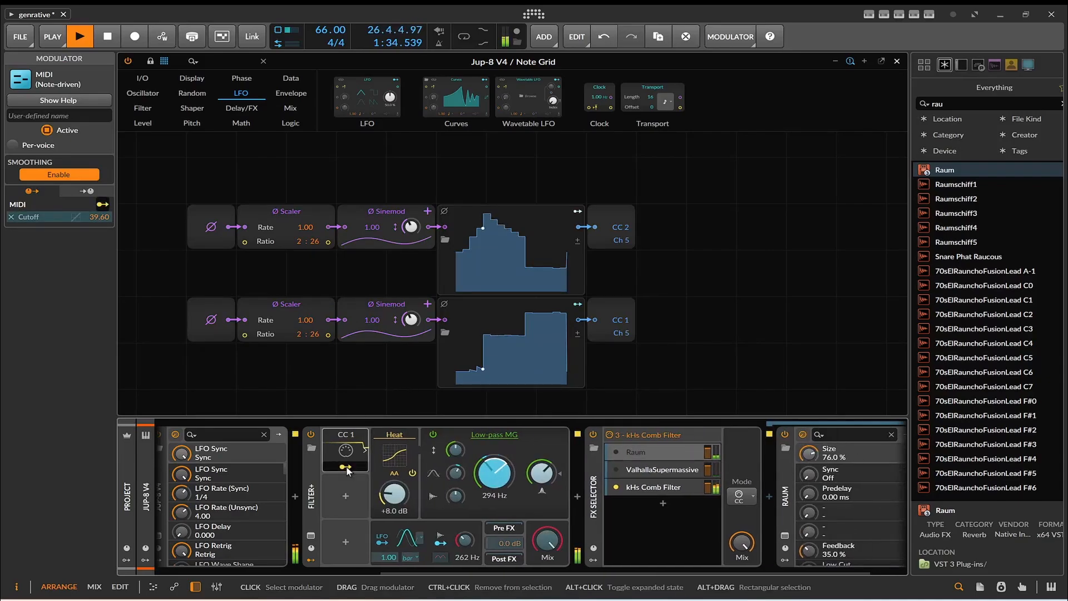
{"action": "left_click", "coordinate": [346, 472]}
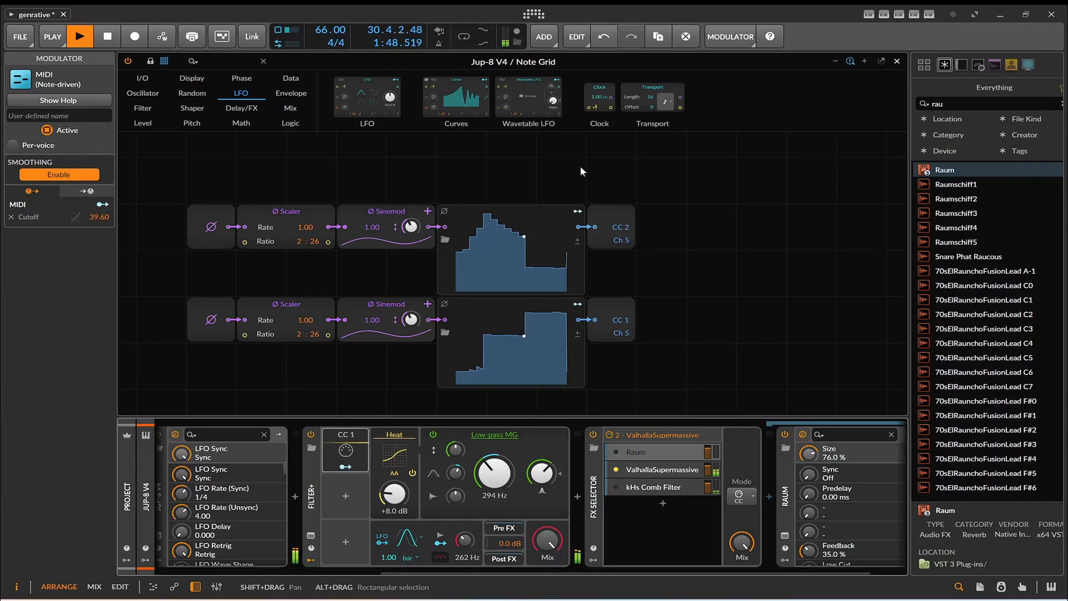
- Set the Triggers module feeding the Dice in the Note Grid to N = 2
{"action": "scroll", "coordinate": [580, 165], "scroll_direction": "down", "scroll_amount": 3}
{"action": "scroll", "coordinate": [353, 306], "scroll_direction": "down", "scroll_amount": 1}
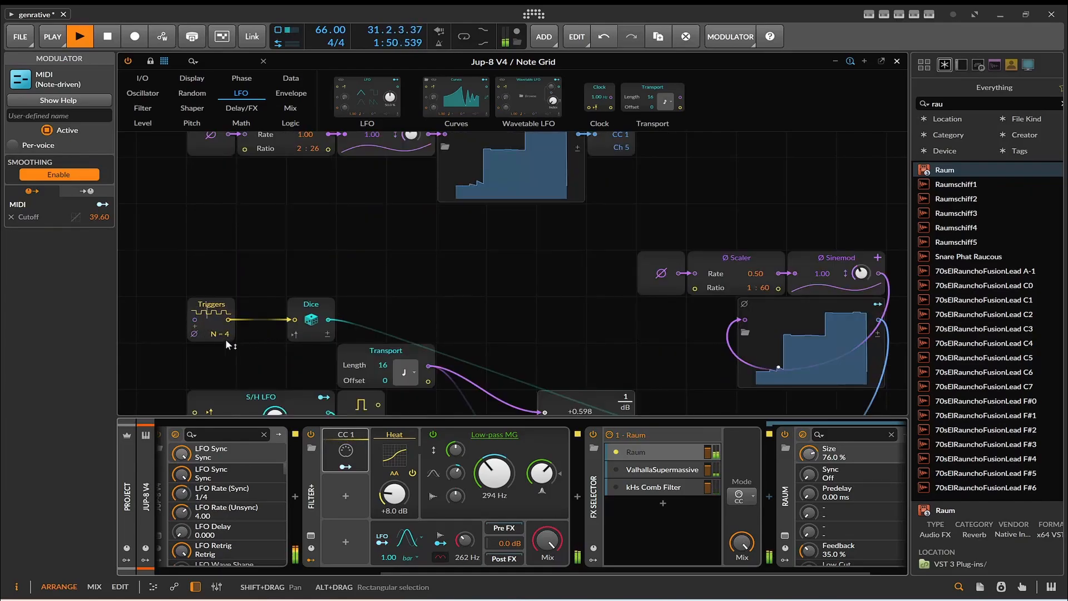
{"action": "left_click_drag", "start_coordinate": [225, 336], "coordinate": [225, 351]}
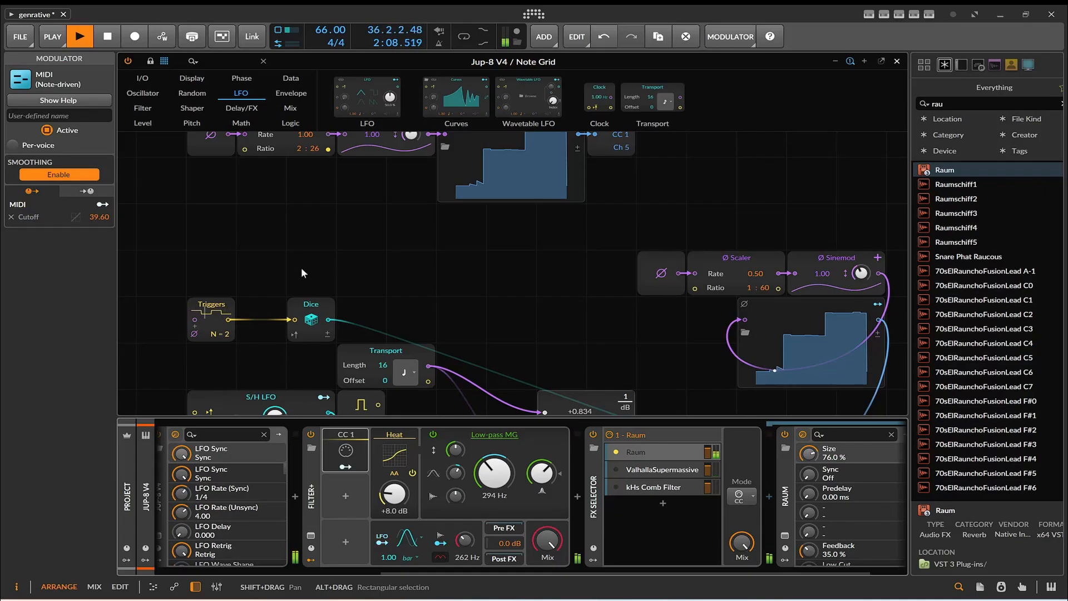
- Open the Scaler 2 plug-in window from the device chain and enable its Perform mode
{"action": "scroll", "coordinate": [302, 267], "scroll_direction": "down", "scroll_amount": 2}
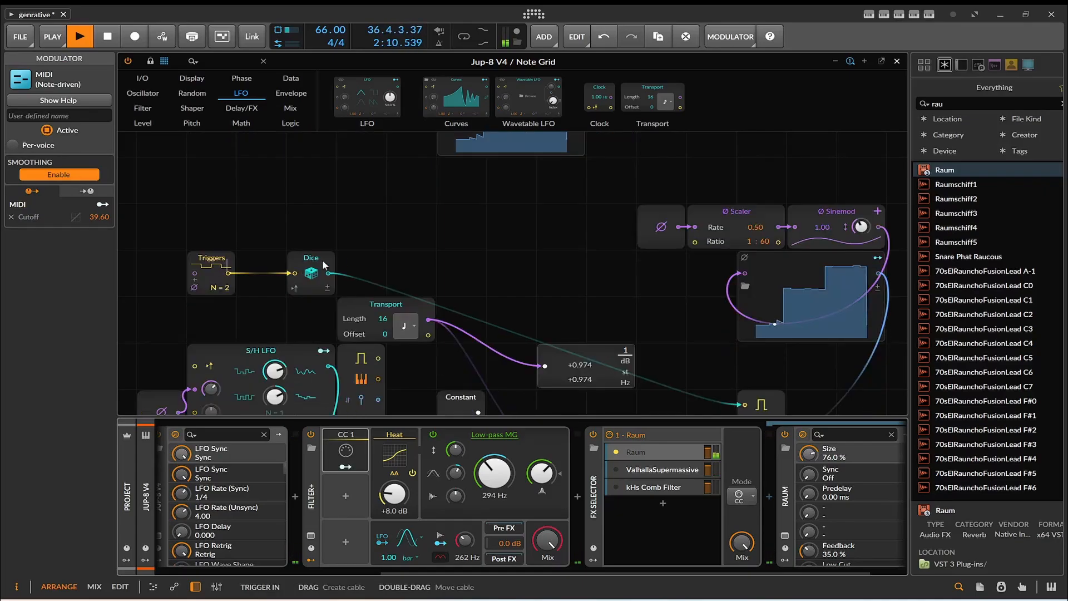
{"action": "scroll", "coordinate": [547, 229], "scroll_direction": "down", "scroll_amount": 2}
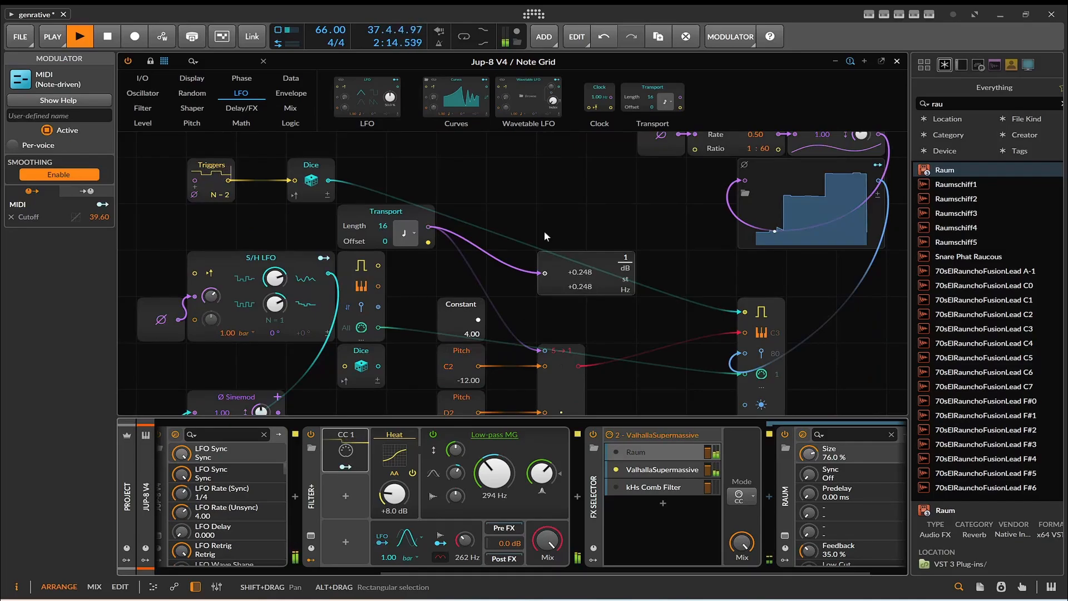
{"action": "scroll", "coordinate": [544, 232], "scroll_direction": "down", "scroll_amount": 3}
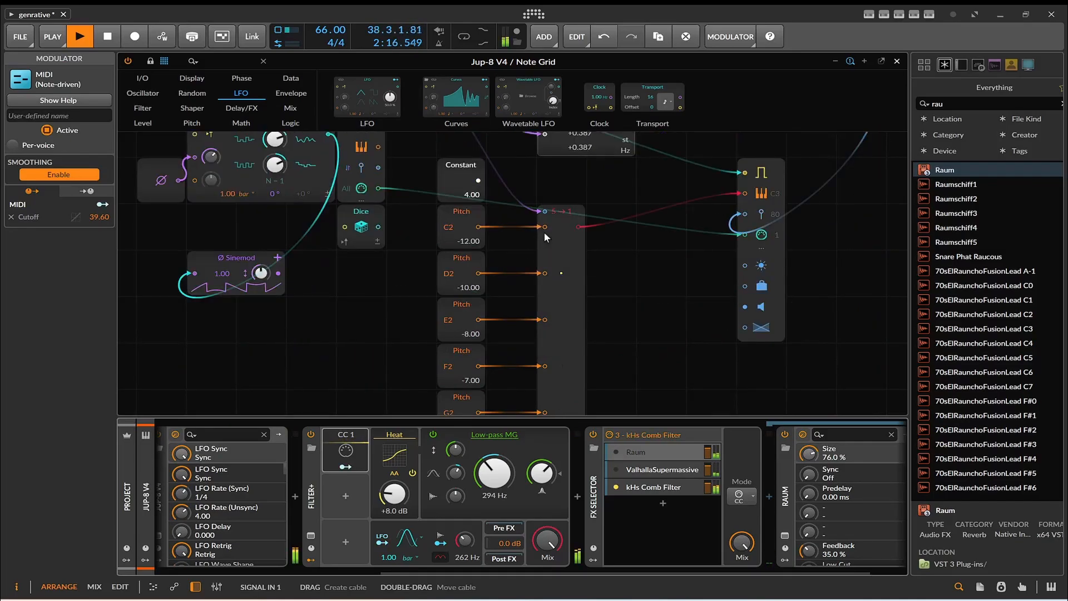
{"action": "scroll", "coordinate": [544, 232], "scroll_direction": "up", "scroll_amount": 1}
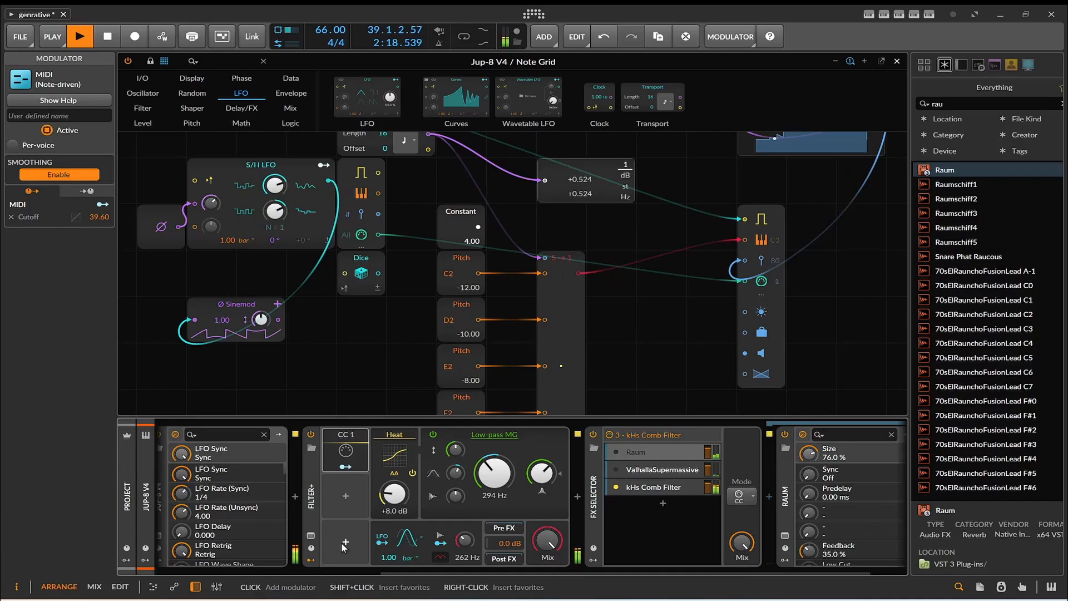
{"action": "scroll", "coordinate": [300, 557], "scroll_direction": "left", "scroll_amount": 5}
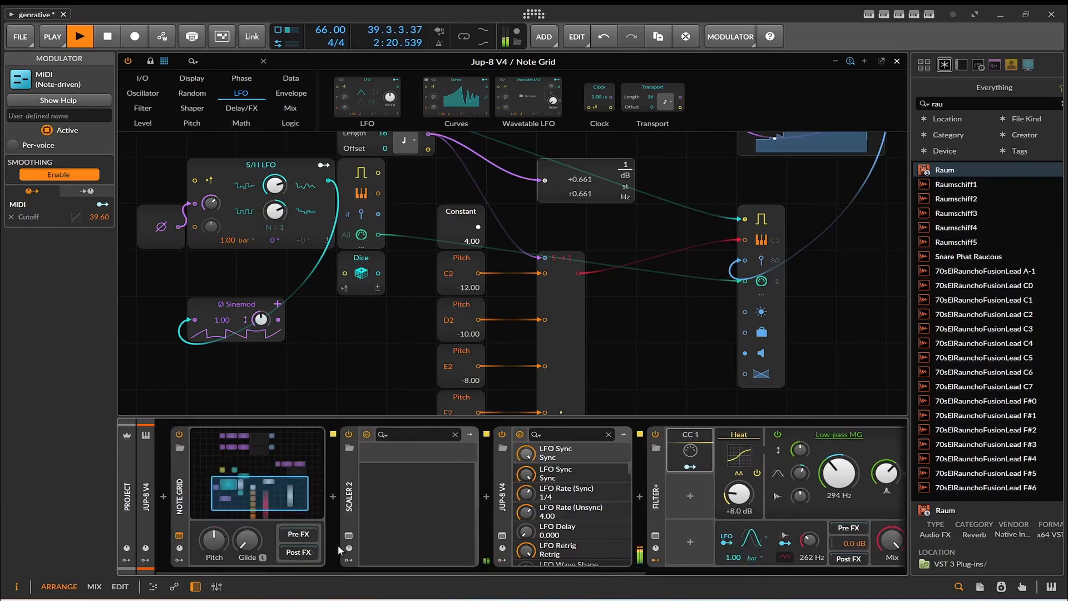
{"action": "left_click", "coordinate": [349, 536]}
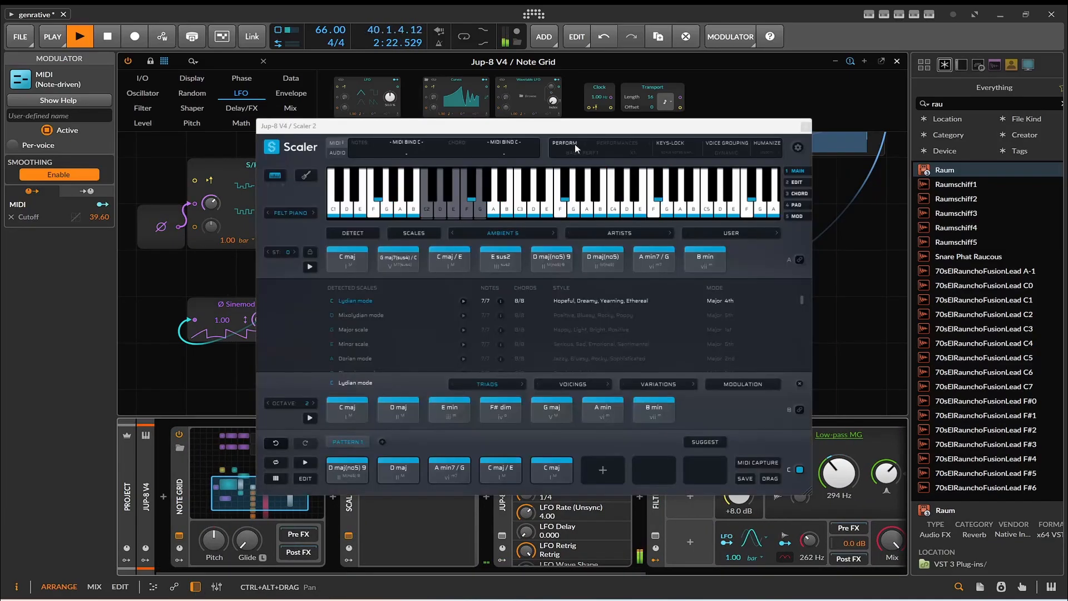
- Try the Rhythms and the Phrases expression types for Scaler 2's performed chords
{"action": "left_click", "coordinate": [614, 143]}
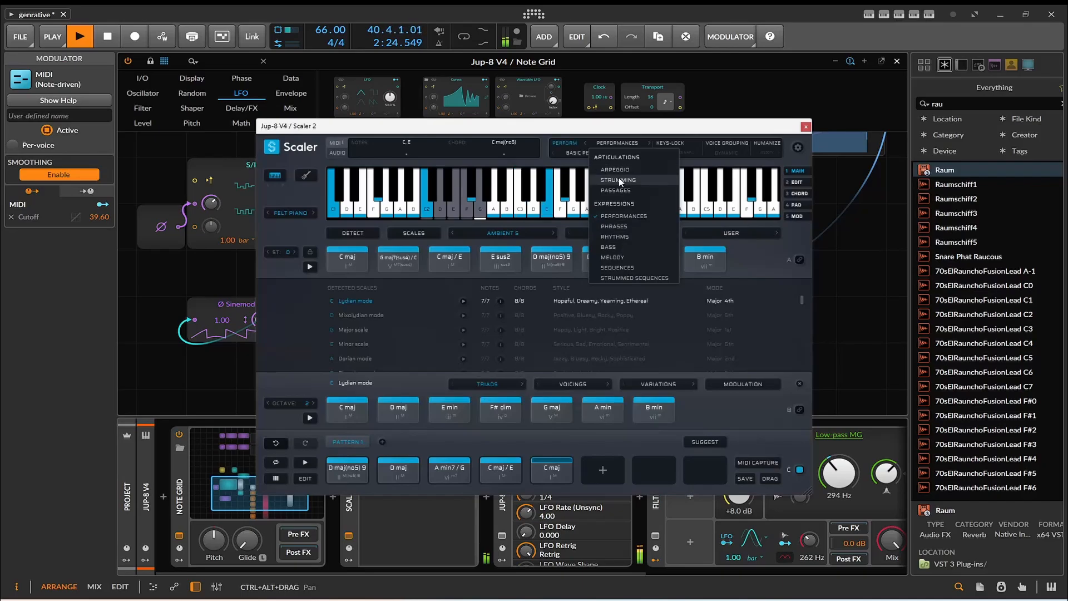
{"action": "left_click", "coordinate": [627, 236]}
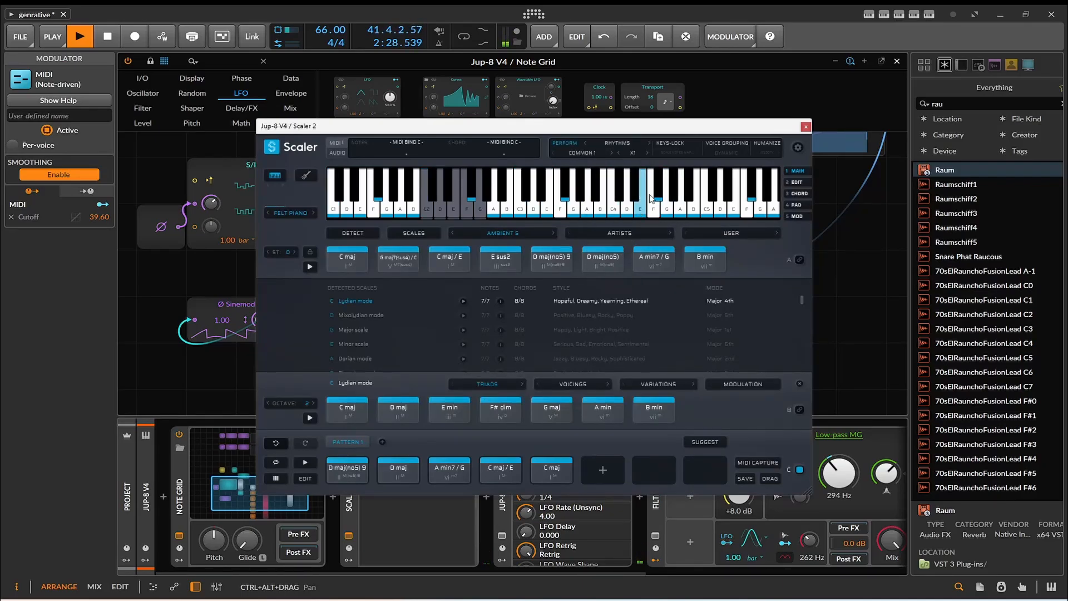
{"action": "left_click_drag", "start_coordinate": [685, 131], "coordinate": [668, 107]}
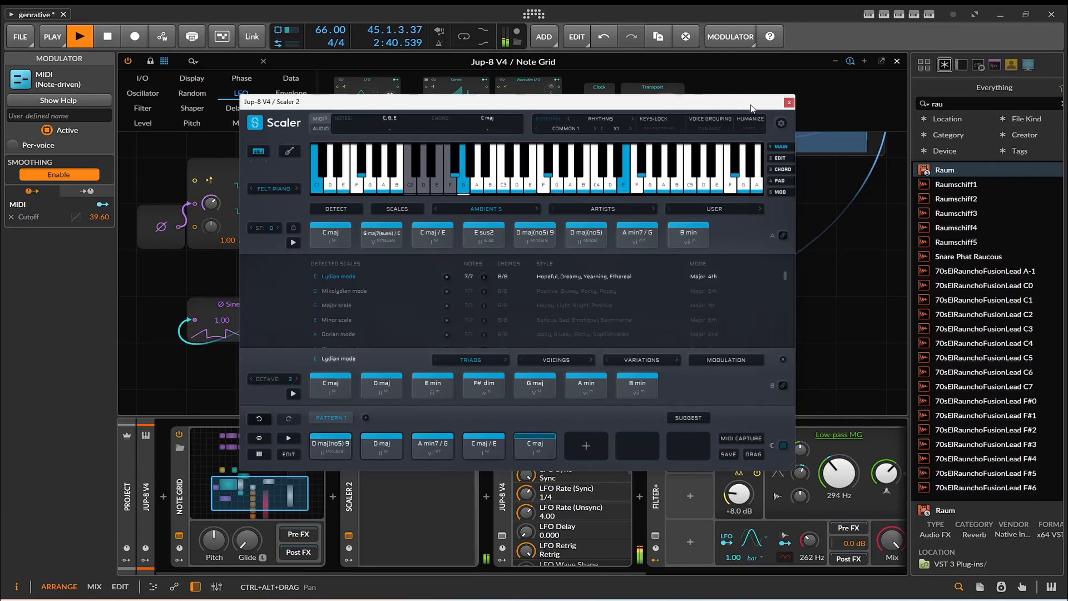
{"action": "left_click", "coordinate": [599, 121]}
{"action": "left_click", "coordinate": [654, 188]}
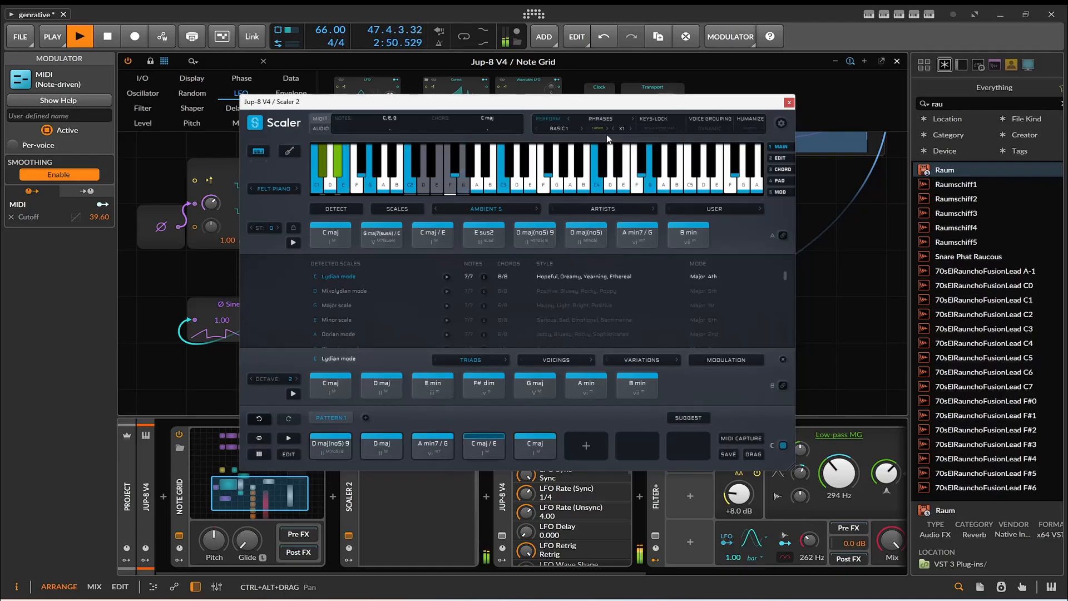
- Set Scaler 2's expression type to Performances with the Arco pattern from Common Performances, and close its window
{"action": "left_click", "coordinate": [601, 119]}
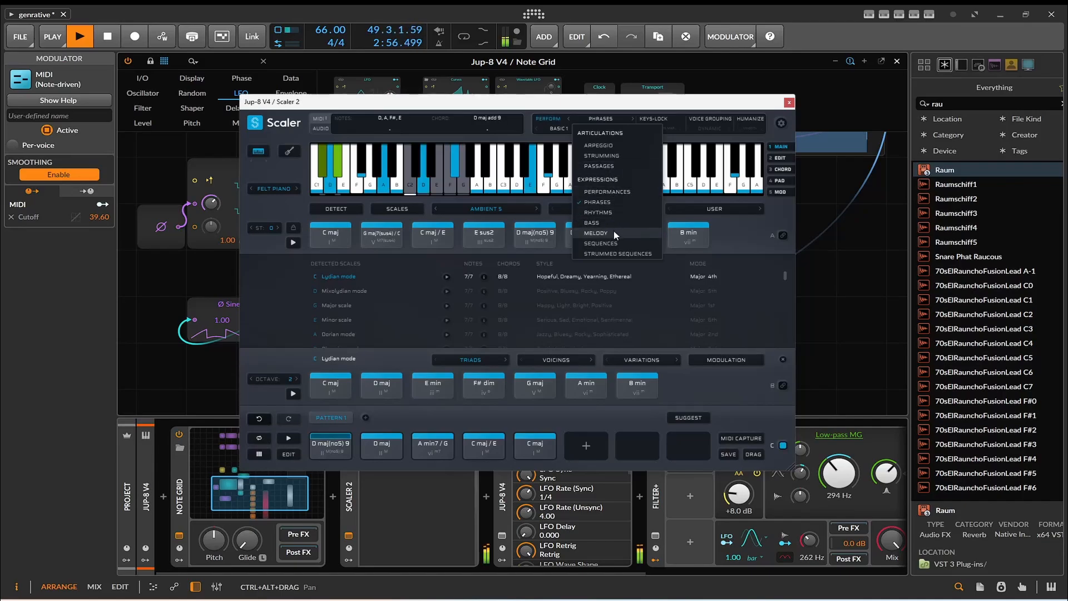
{"action": "left_click", "coordinate": [619, 192]}
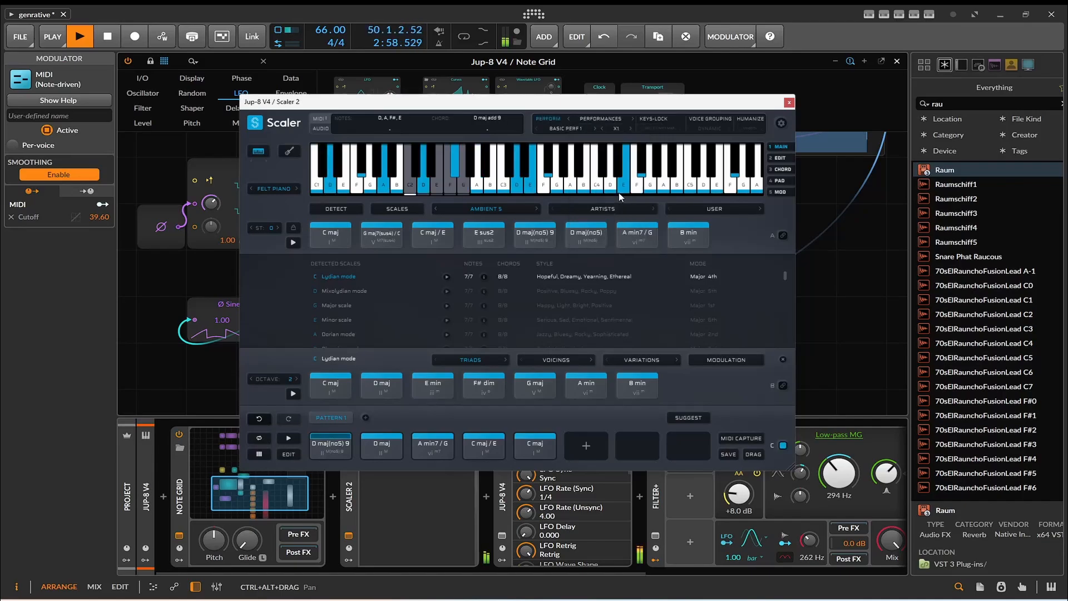
{"action": "left_click", "coordinate": [570, 127]}
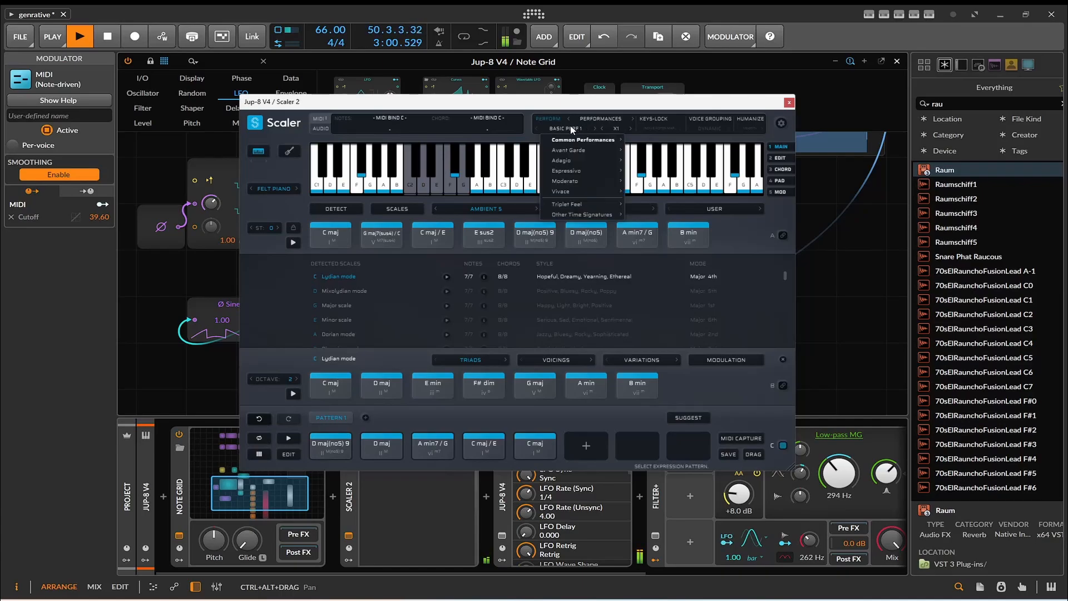
{"action": "mouse_move", "coordinate": [589, 139]}
{"action": "left_click", "coordinate": [667, 200]}
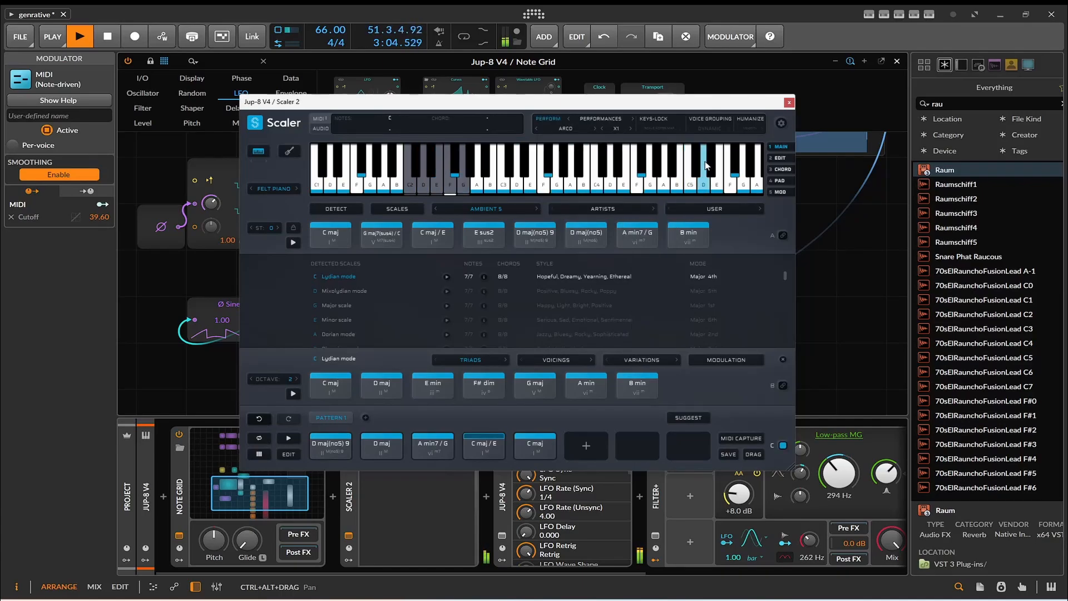
{"action": "left_click", "coordinate": [789, 103]}
- Listen to the patch while reviewing the Note Grid's Triggers, Dice, Transport and pitch modules, and stop playback
{"action": "scroll", "coordinate": [652, 222], "scroll_direction": "up", "scroll_amount": 3}
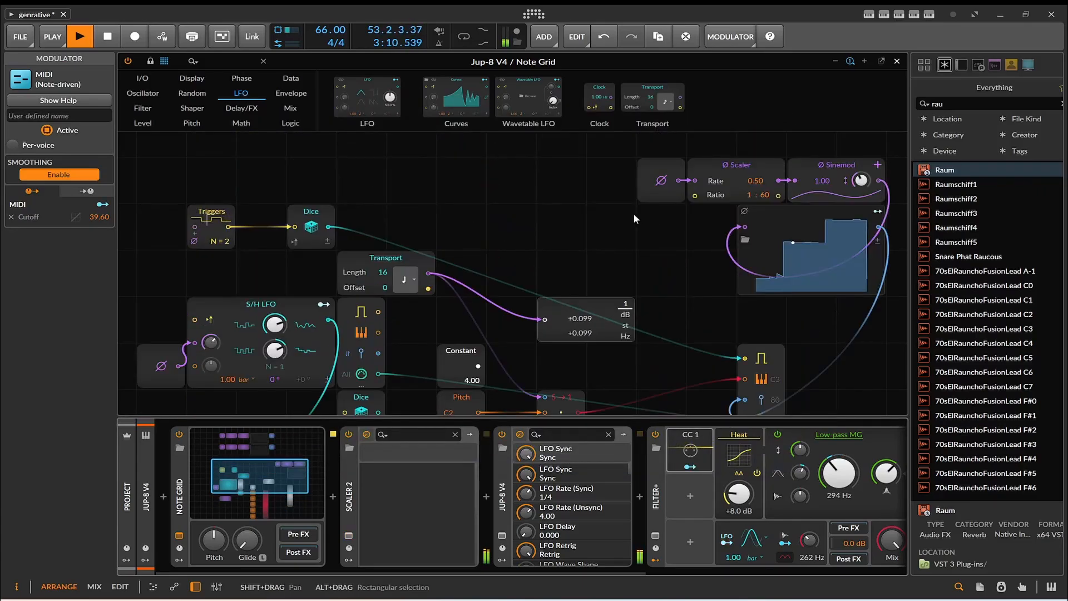
{"action": "scroll", "coordinate": [634, 217], "scroll_direction": "down", "scroll_amount": 2}
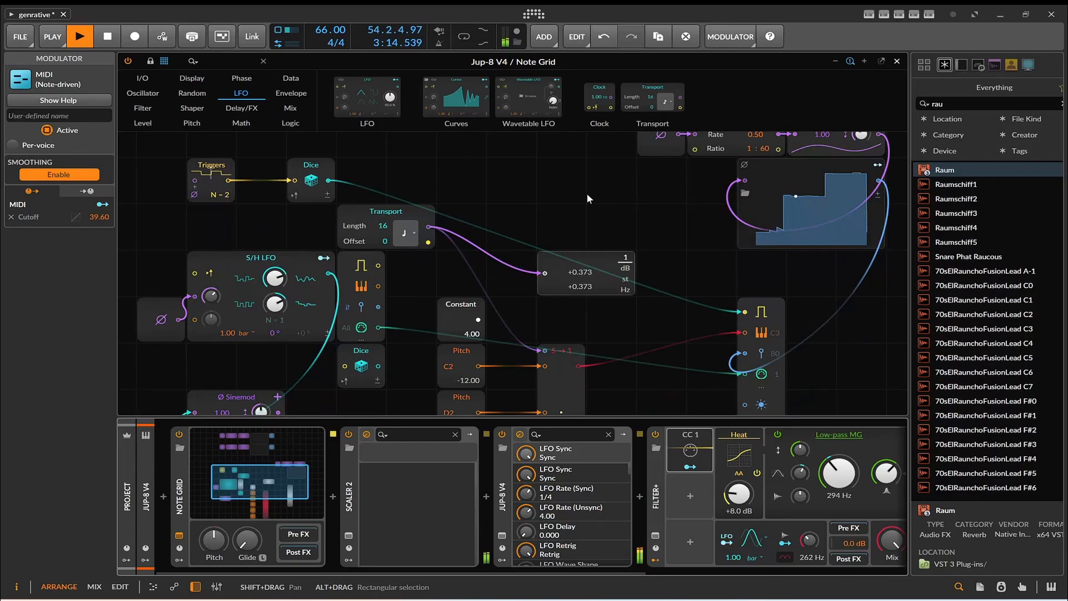
{"action": "scroll", "coordinate": [587, 192], "scroll_direction": "down", "scroll_amount": 2}
{"action": "scroll", "coordinate": [587, 200], "scroll_direction": "down", "scroll_amount": 4}
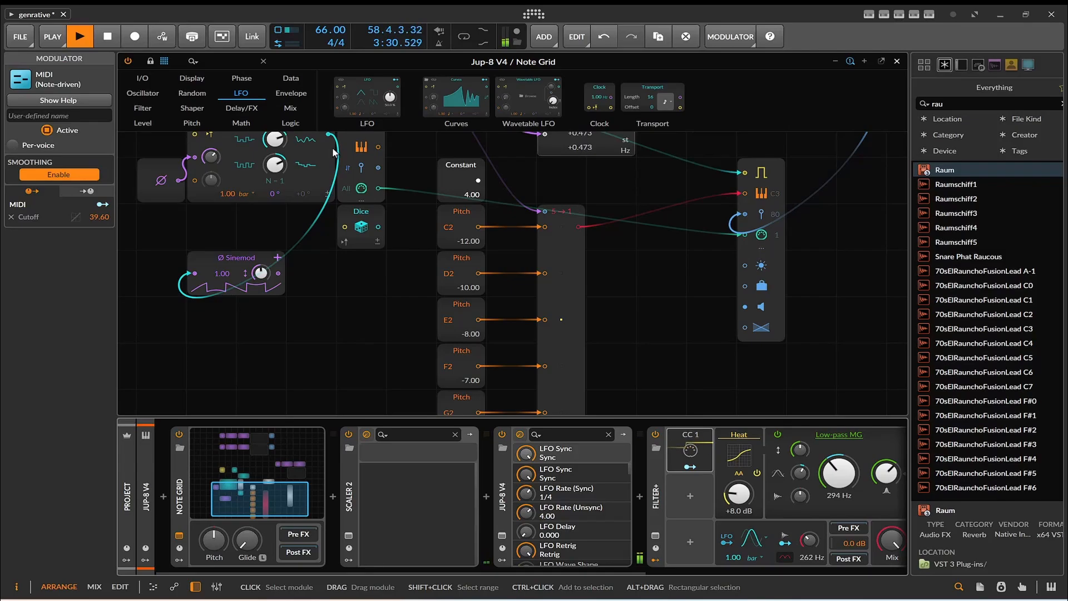
{"action": "scroll", "coordinate": [387, 225], "scroll_direction": "up", "scroll_amount": 4}
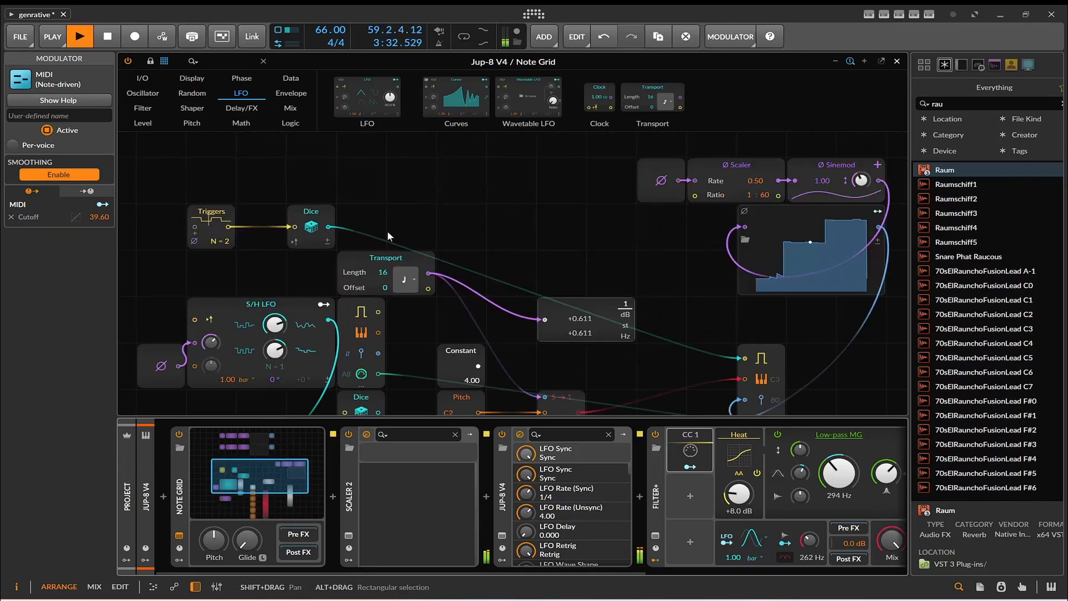
{"action": "scroll", "coordinate": [388, 230], "scroll_direction": "down", "scroll_amount": 1}
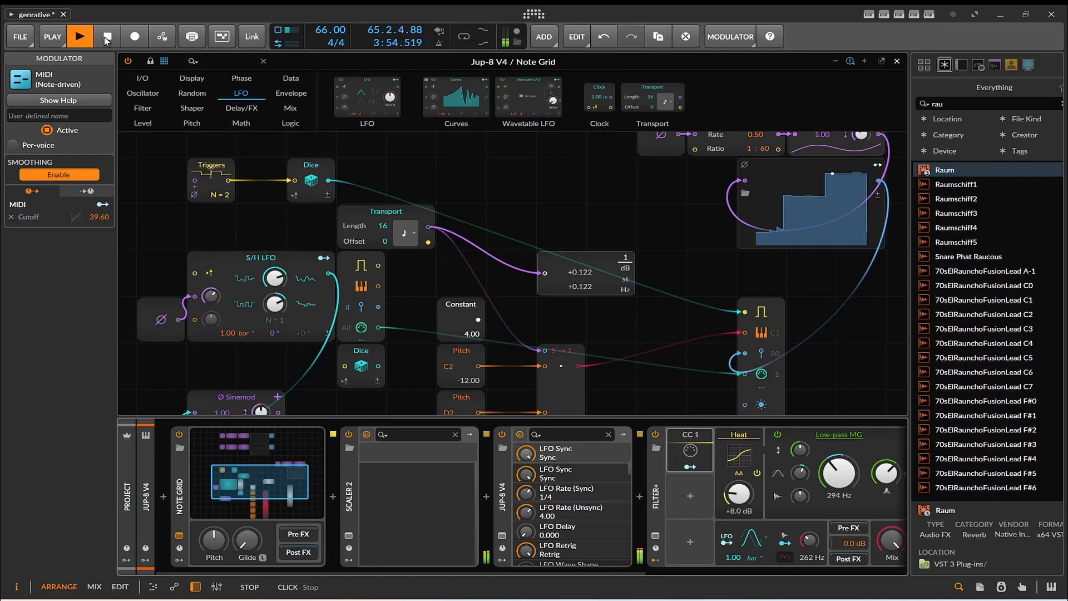
{"action": "left_click", "coordinate": [106, 38]}
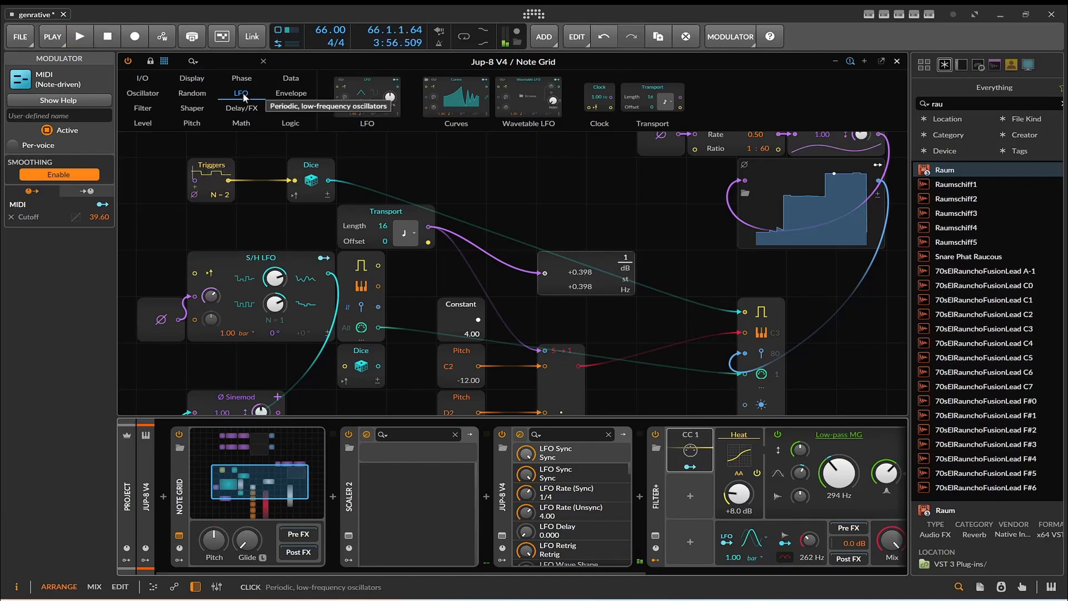
- Play and stop the patch in two short bursts from the beginning of the arrangement
{"action": "left_click", "coordinate": [85, 39]}
{"action": "left_click", "coordinate": [105, 39]}
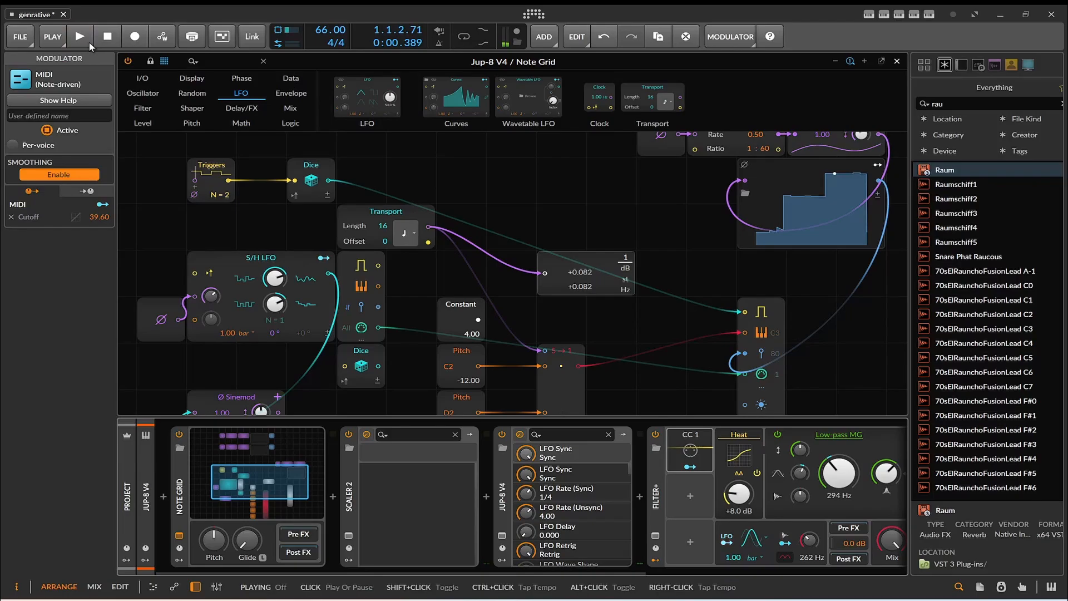
{"action": "left_click", "coordinate": [89, 42]}
{"action": "left_click", "coordinate": [99, 41]}
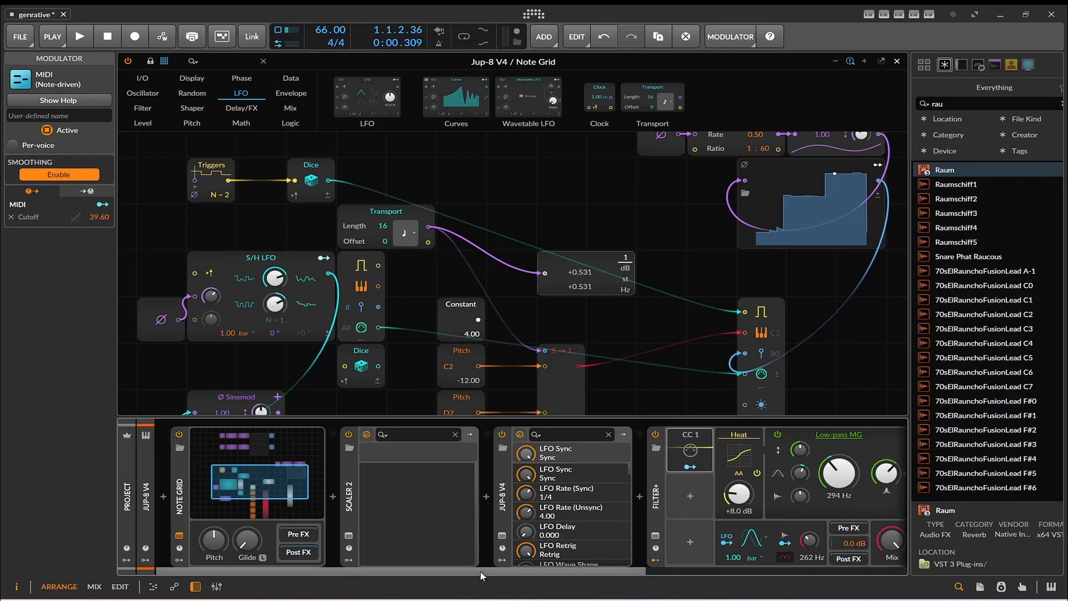
- Search the browser for "artu" and add Efx FRAGMENTS to the kHs Comb Filter layer of the FX Selector
{"action": "left_click_drag", "start_coordinate": [480, 571], "coordinate": [818, 567]}
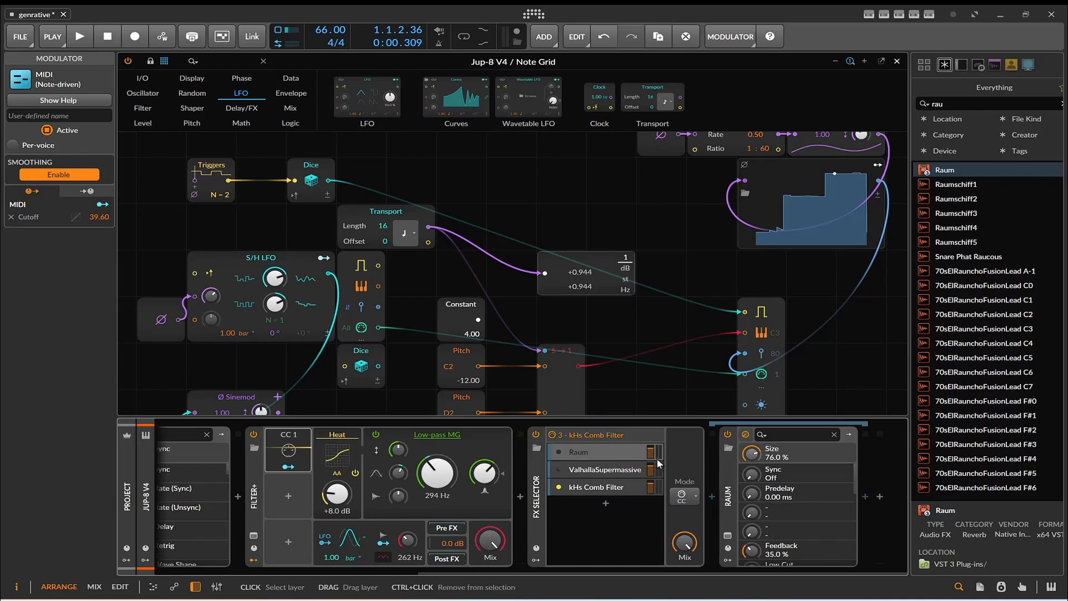
{"action": "left_click_drag", "start_coordinate": [958, 101], "coordinate": [877, 105]}
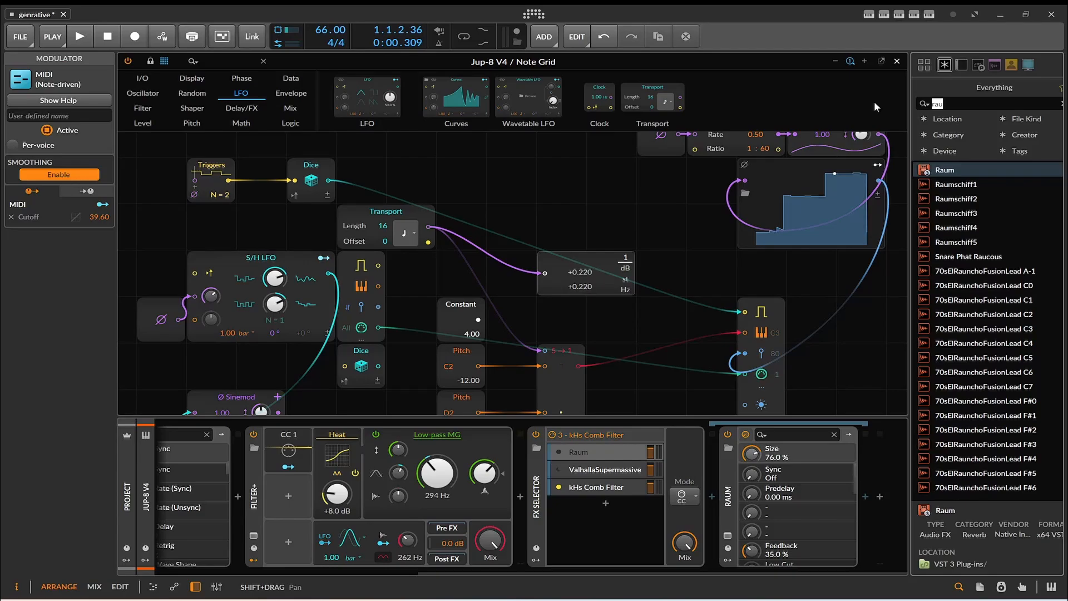
{"action": "type", "text": "artu"}
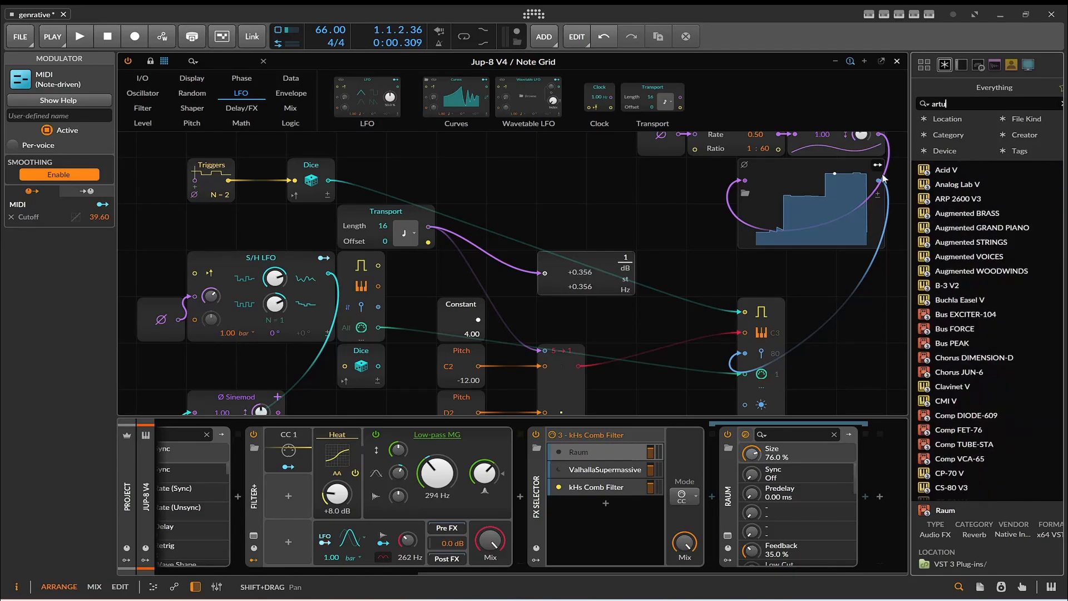
{"action": "scroll", "coordinate": [962, 233], "scroll_direction": "down", "scroll_amount": 3}
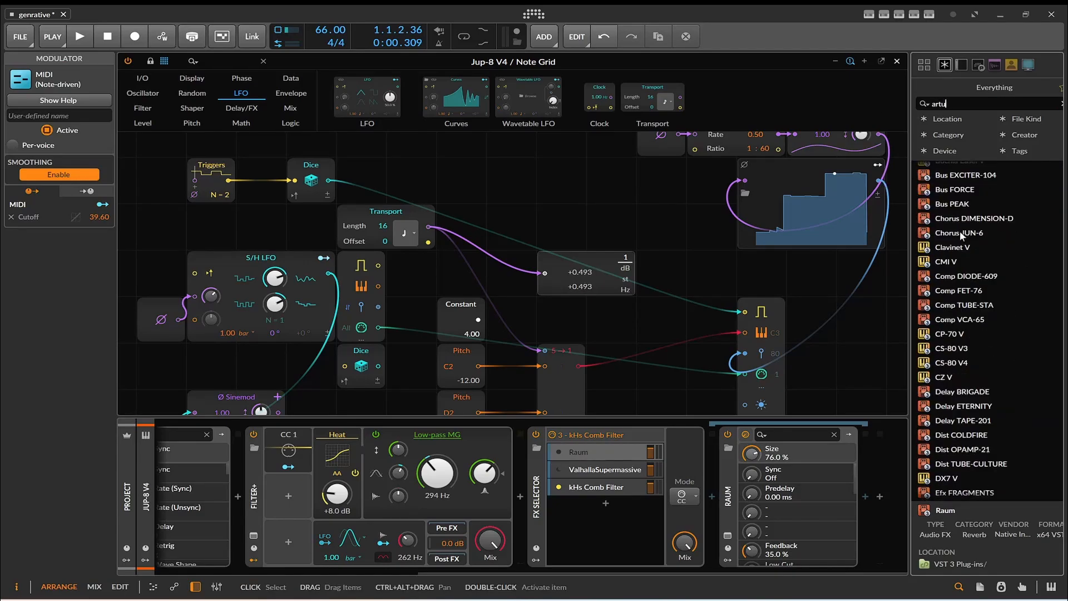
{"action": "scroll", "coordinate": [961, 241], "scroll_direction": "down", "scroll_amount": 2}
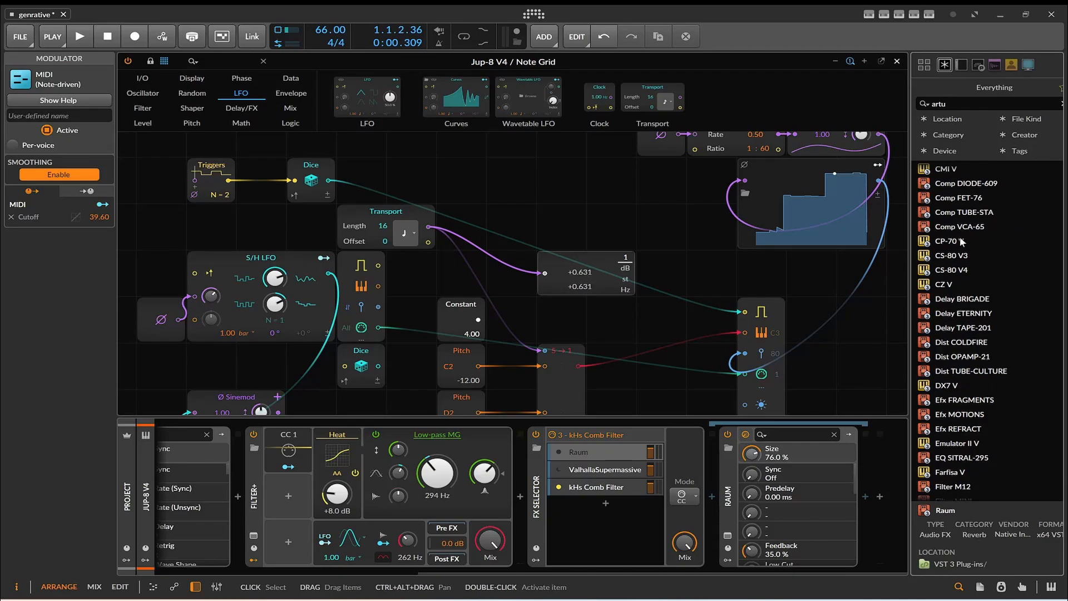
{"action": "scroll", "coordinate": [961, 240], "scroll_direction": "down", "scroll_amount": 1}
{"action": "left_click_drag", "start_coordinate": [951, 353], "coordinate": [587, 486]}
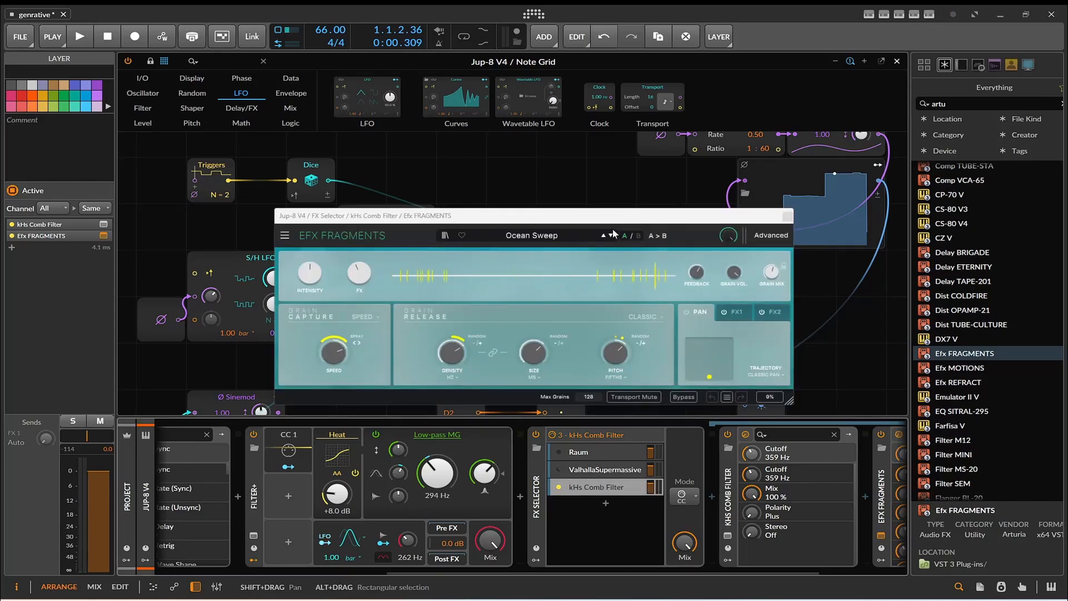
- Play the patch and set Macro 1 of Efx FRAGMENTS to 36.0
{"action": "left_click", "coordinate": [80, 37]}
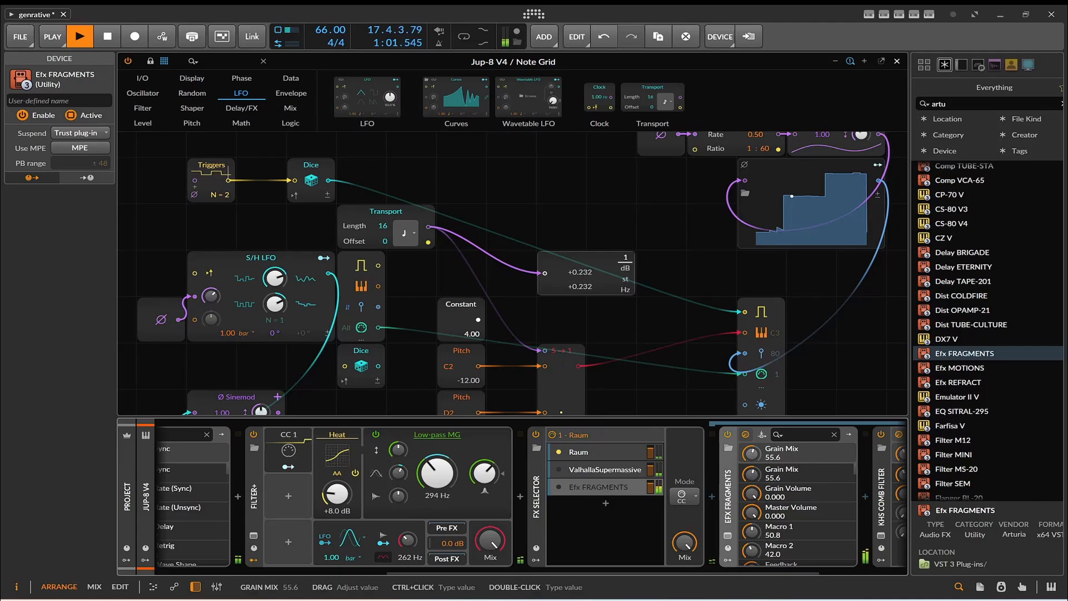
{"action": "scroll", "coordinate": [755, 523], "scroll_direction": "down", "scroll_amount": 3}
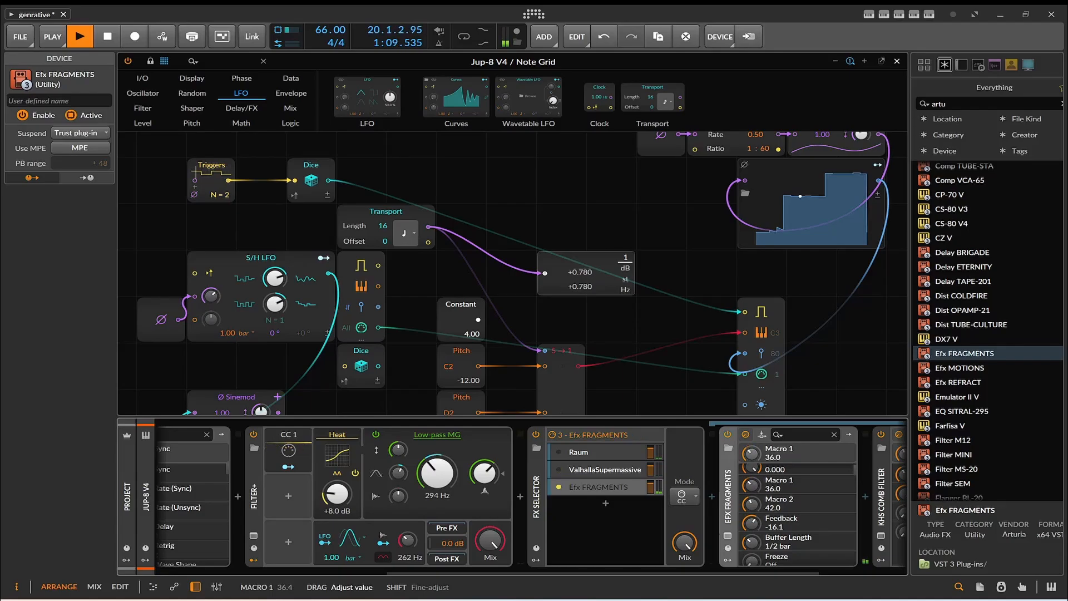
- Examine the Note Grid's CC 1 and CC 2 modulation chains during playback, opening and closing the CC 2 curve editor
{"action": "scroll", "coordinate": [703, 342], "scroll_direction": "up", "scroll_amount": 2}
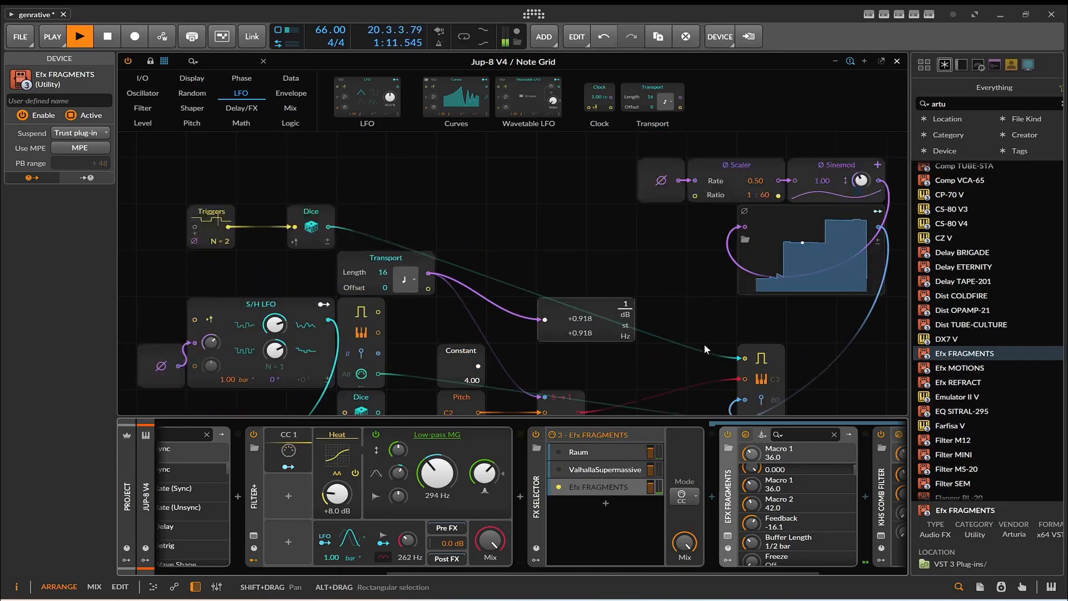
{"action": "scroll", "coordinate": [703, 343], "scroll_direction": "up", "scroll_amount": 5}
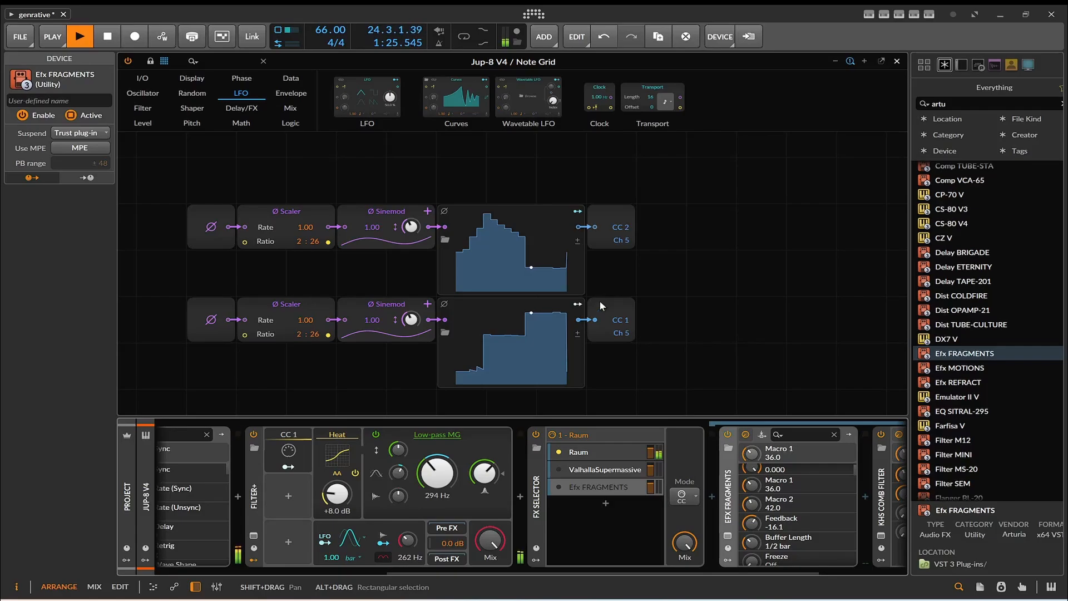
{"action": "left_click", "coordinate": [504, 249]}
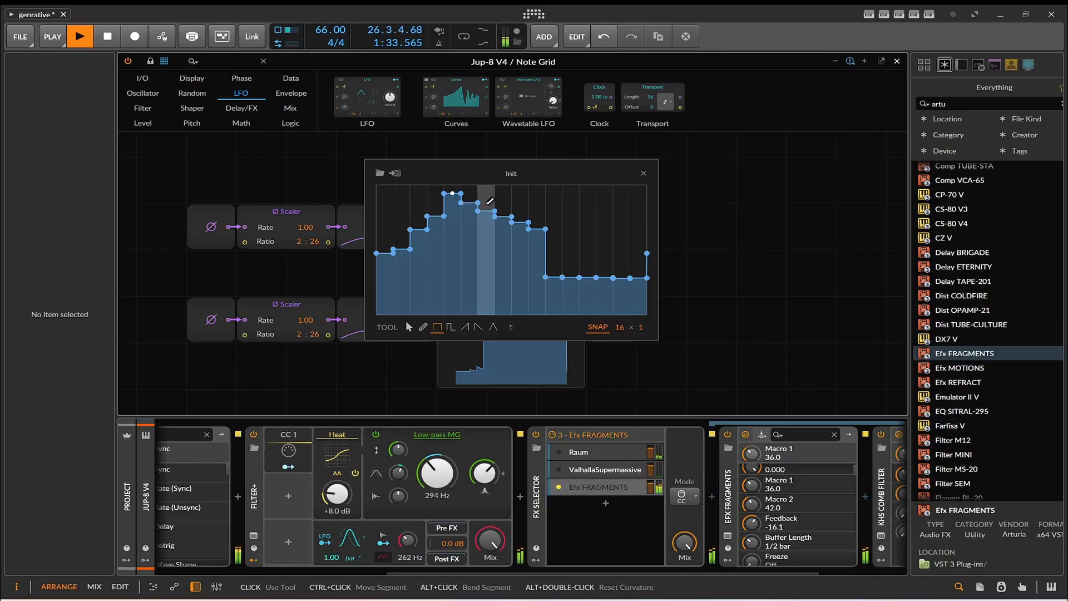
{"action": "left_click", "coordinate": [643, 174]}
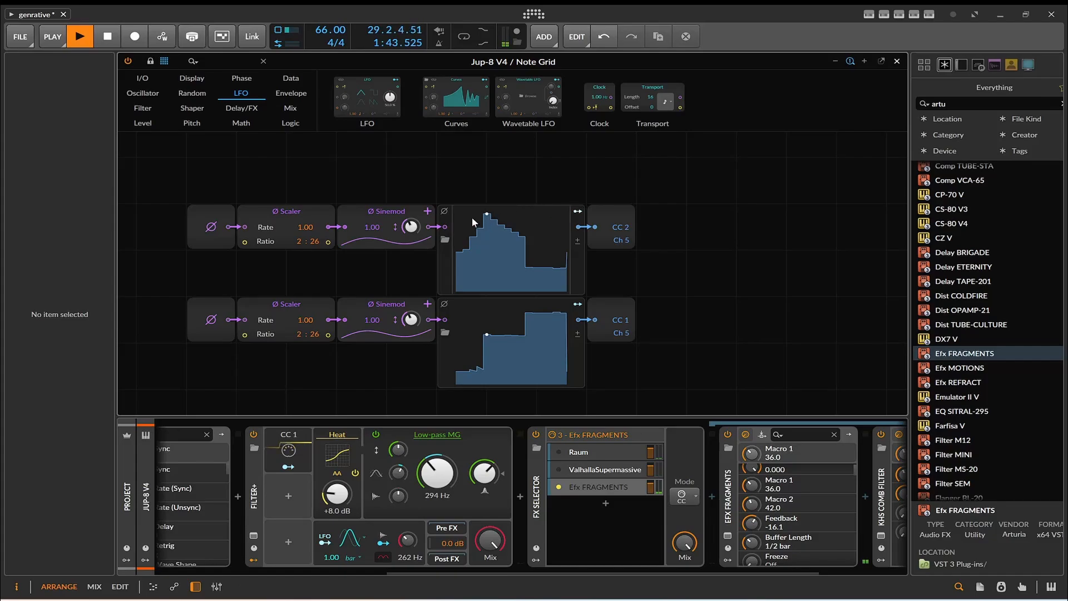
{"action": "left_click_drag", "start_coordinate": [417, 229], "coordinate": [417, 240]}
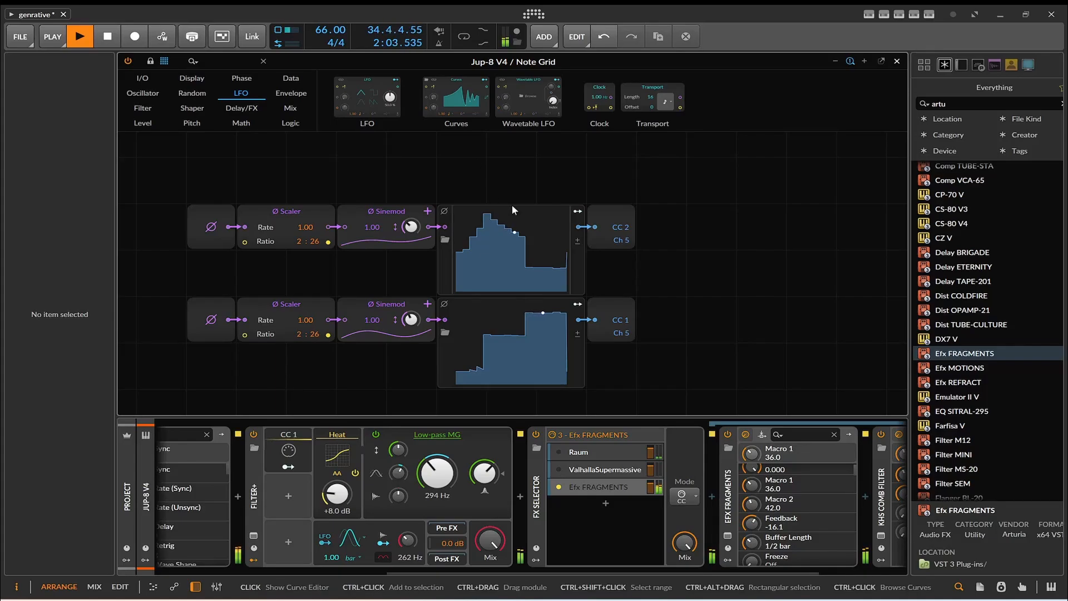
- Stop playback and reset the transport to the start, with a brief restart of the patch
{"action": "left_click", "coordinate": [102, 45]}
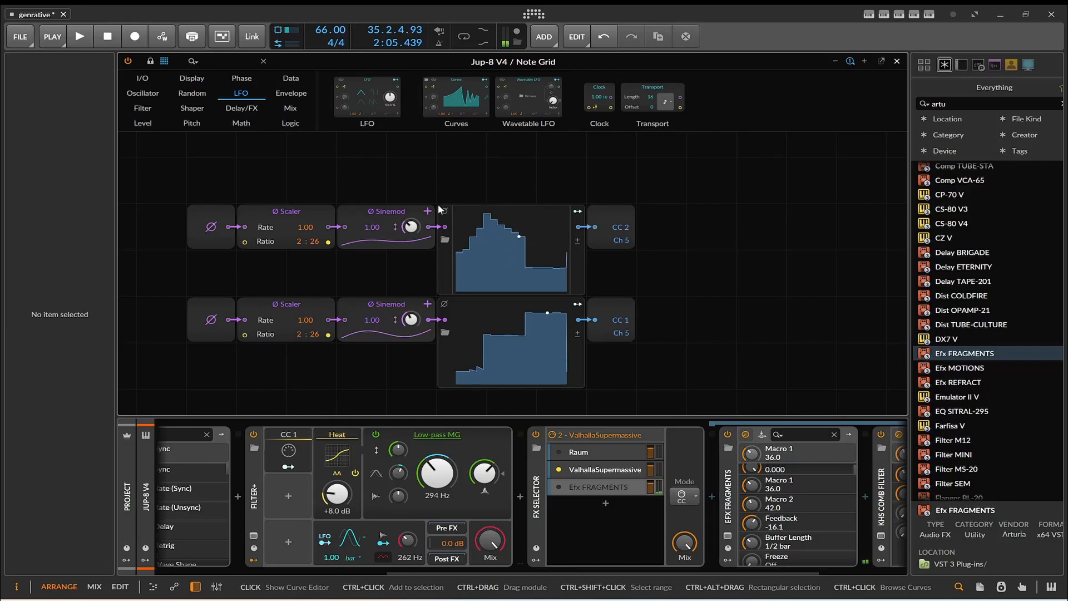
{"action": "left_click", "coordinate": [108, 40]}
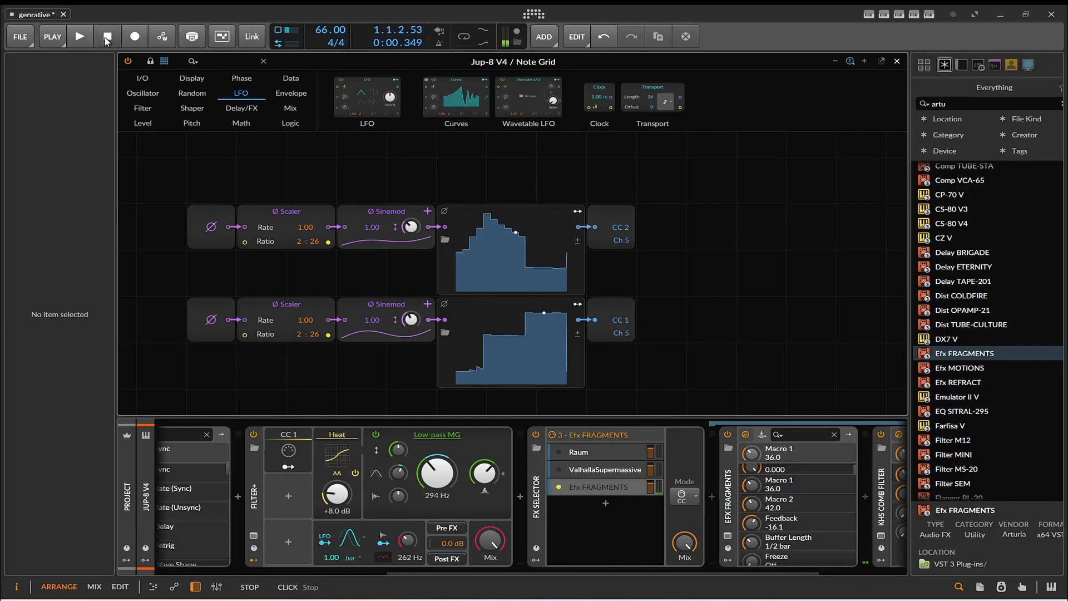
{"action": "left_click", "coordinate": [85, 40]}
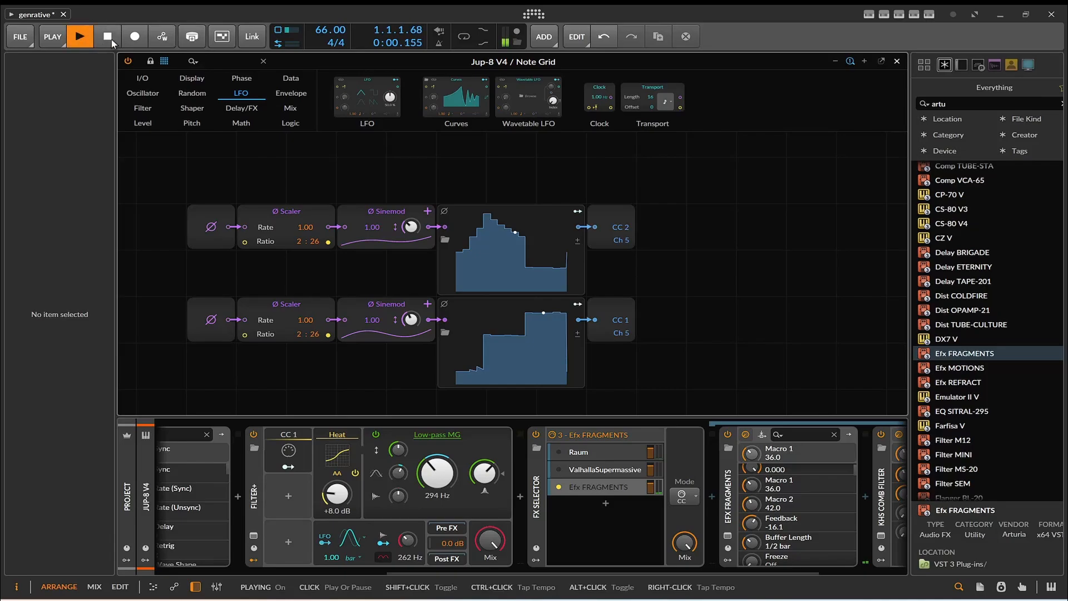
{"action": "left_click", "coordinate": [85, 40]}
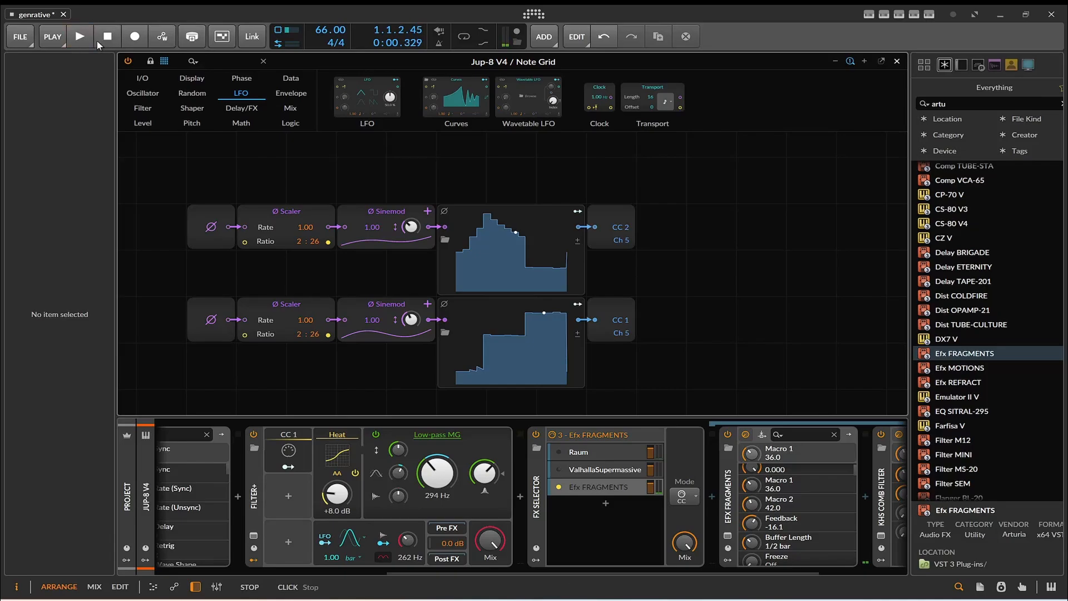